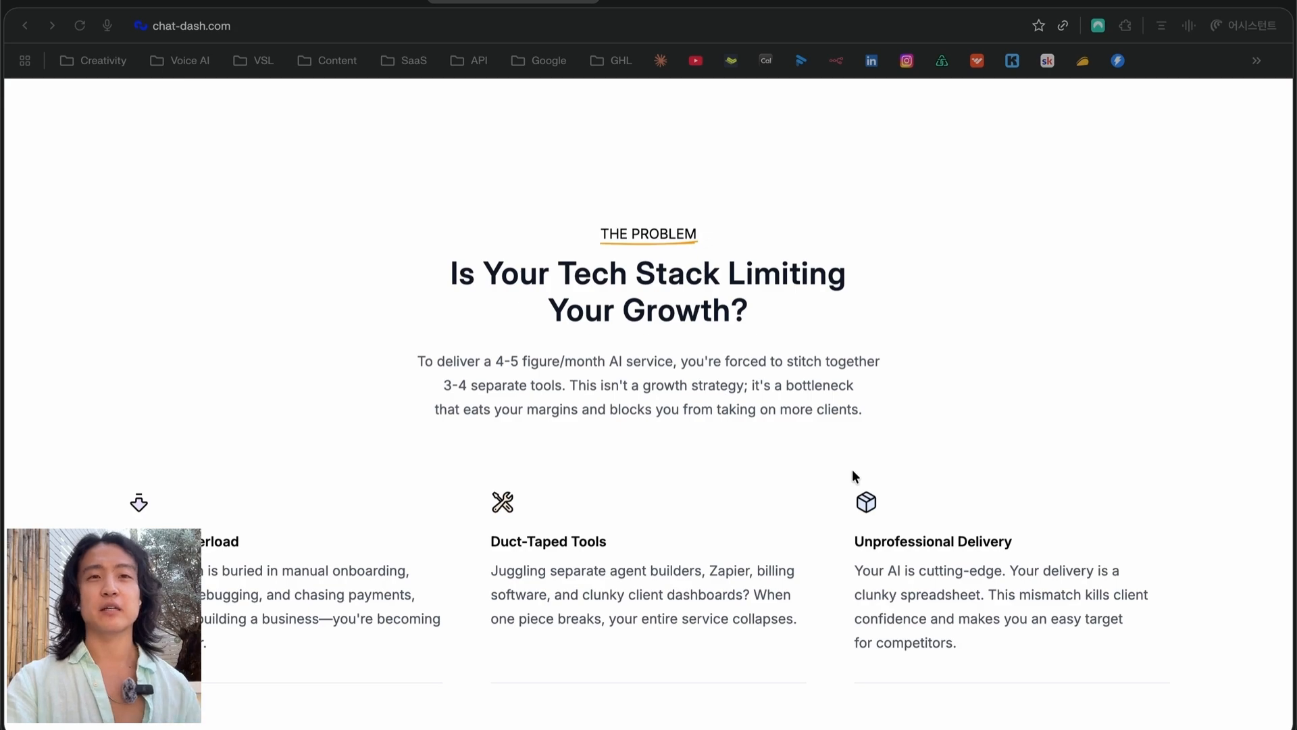
# Scroll through the Automate, Deliver and Monetize sections and back up to the hero
pyautogui.scroll(-15, 853, 473)
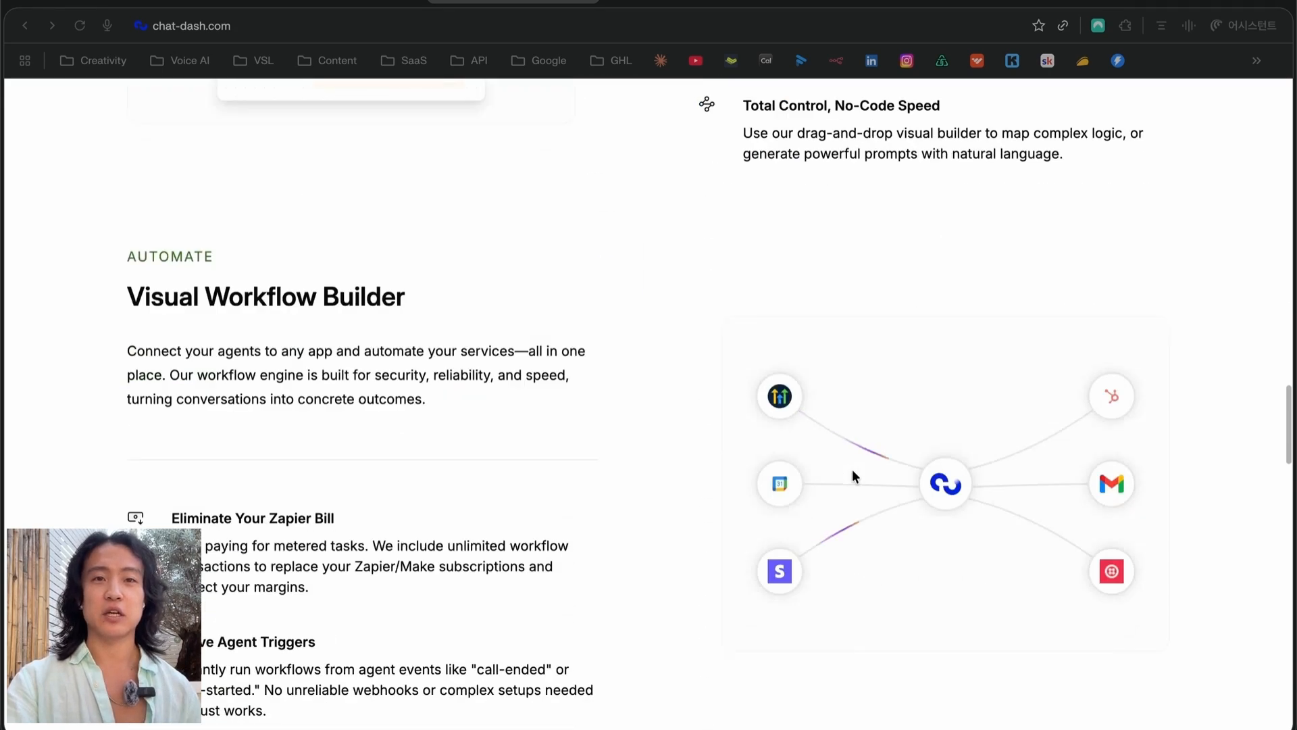
pyautogui.scroll(-8, 852, 473)
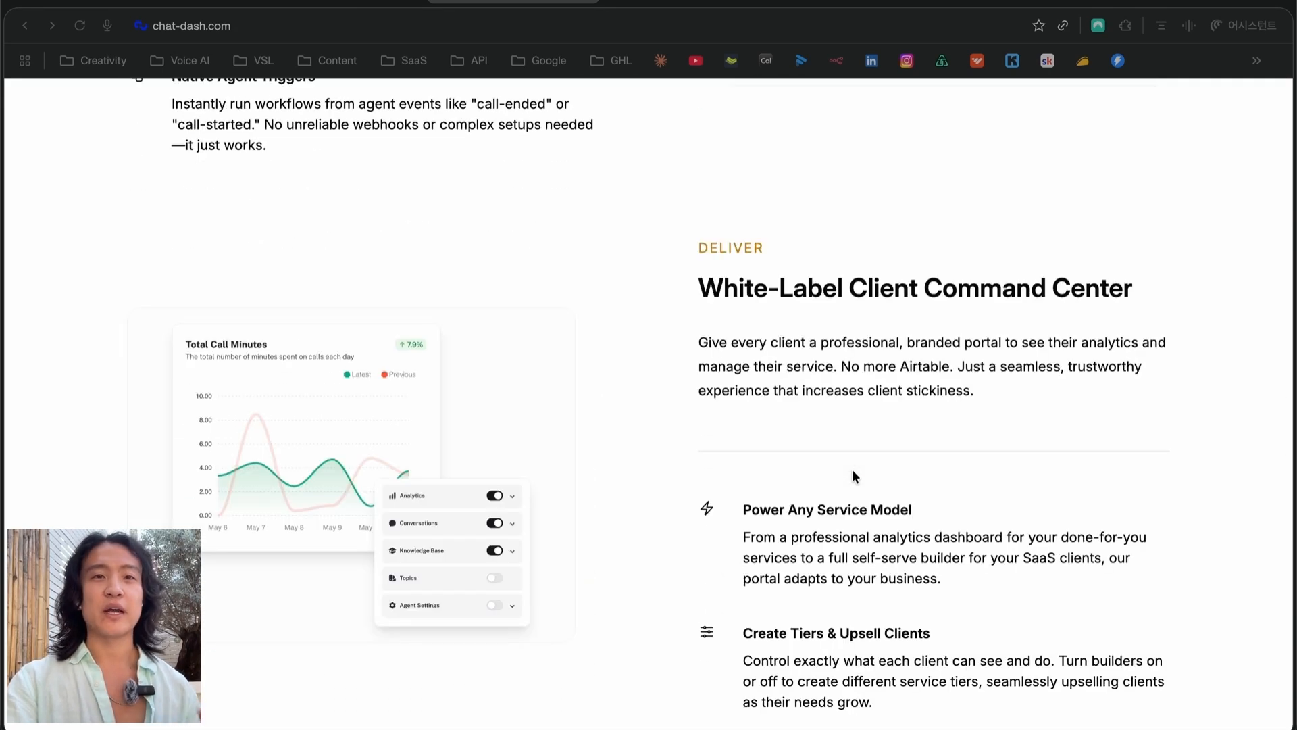
pyautogui.scroll(-8, 853, 474)
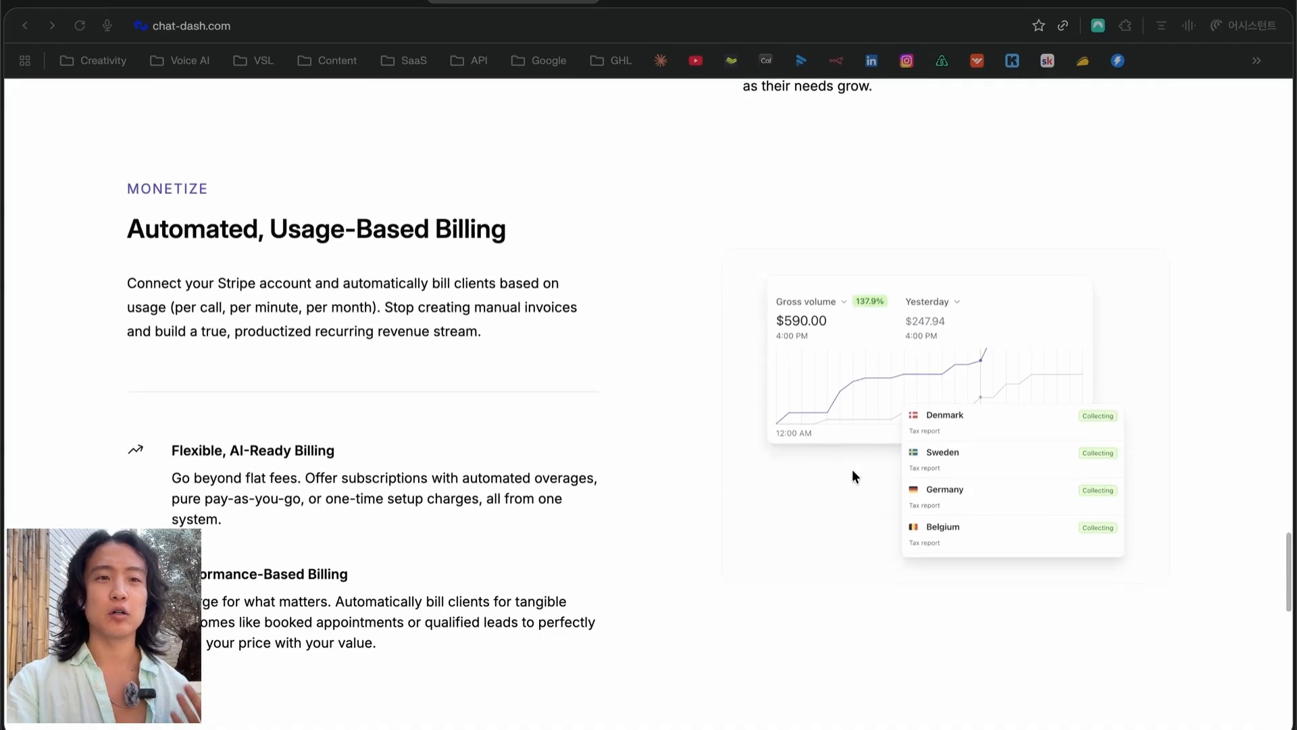
pyautogui.scroll(20, 855, 477)
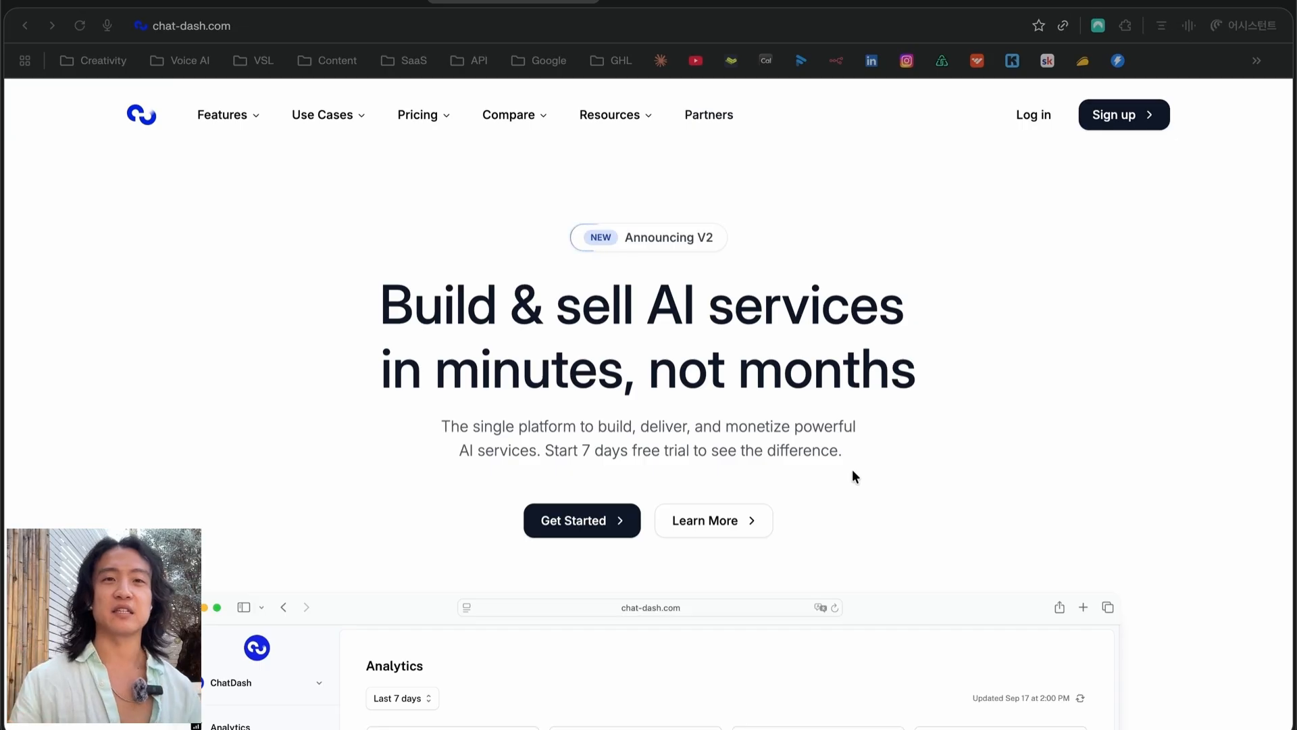
pyautogui.scroll(-5, 853, 471)
pyautogui.scroll(-10, 853, 468)
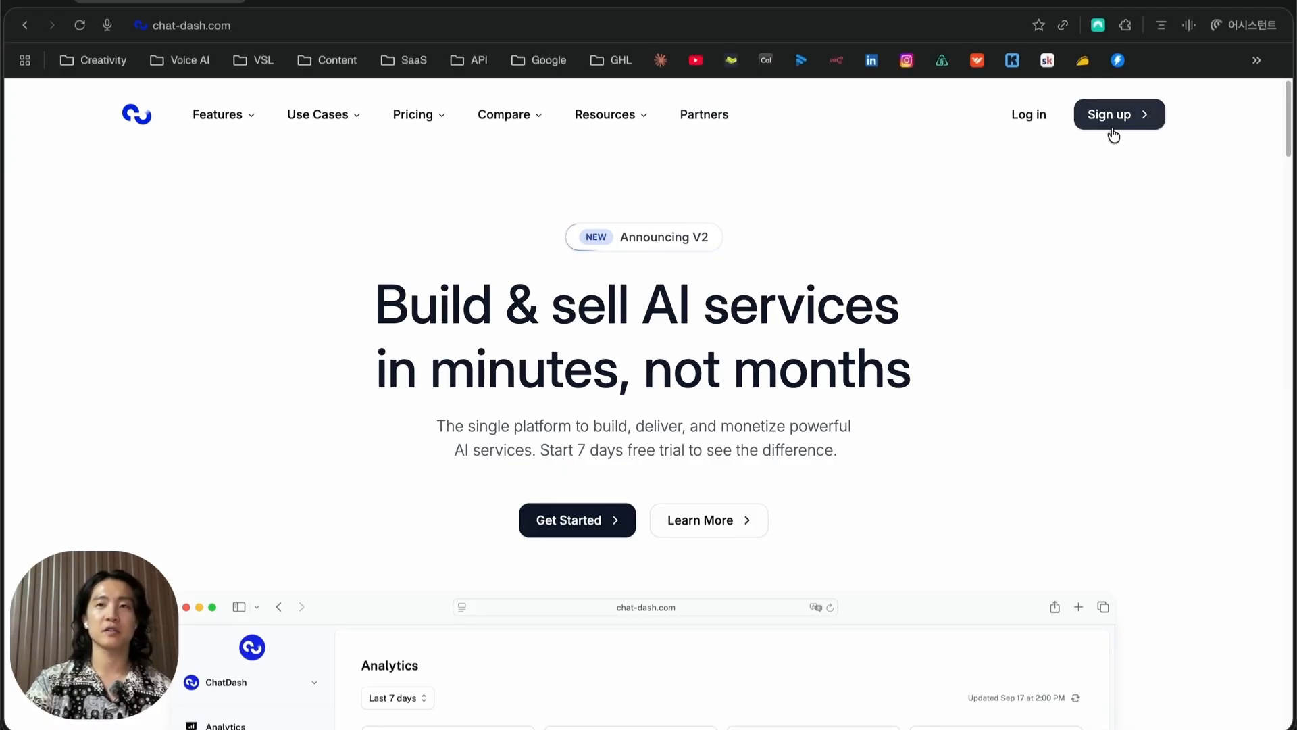
# Switch to the Nebula AI dashboard tab and open its empty Agents page
pyautogui.click(292, 2)
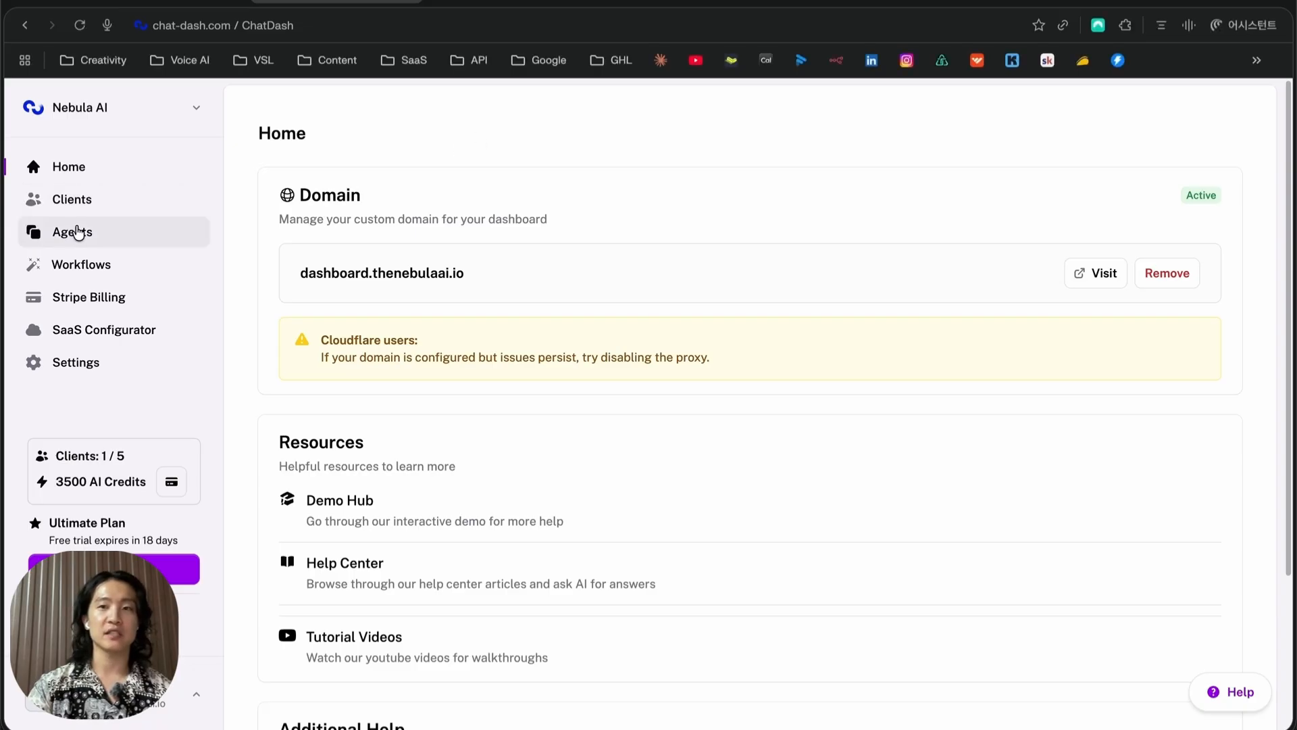
pyautogui.click(79, 232)
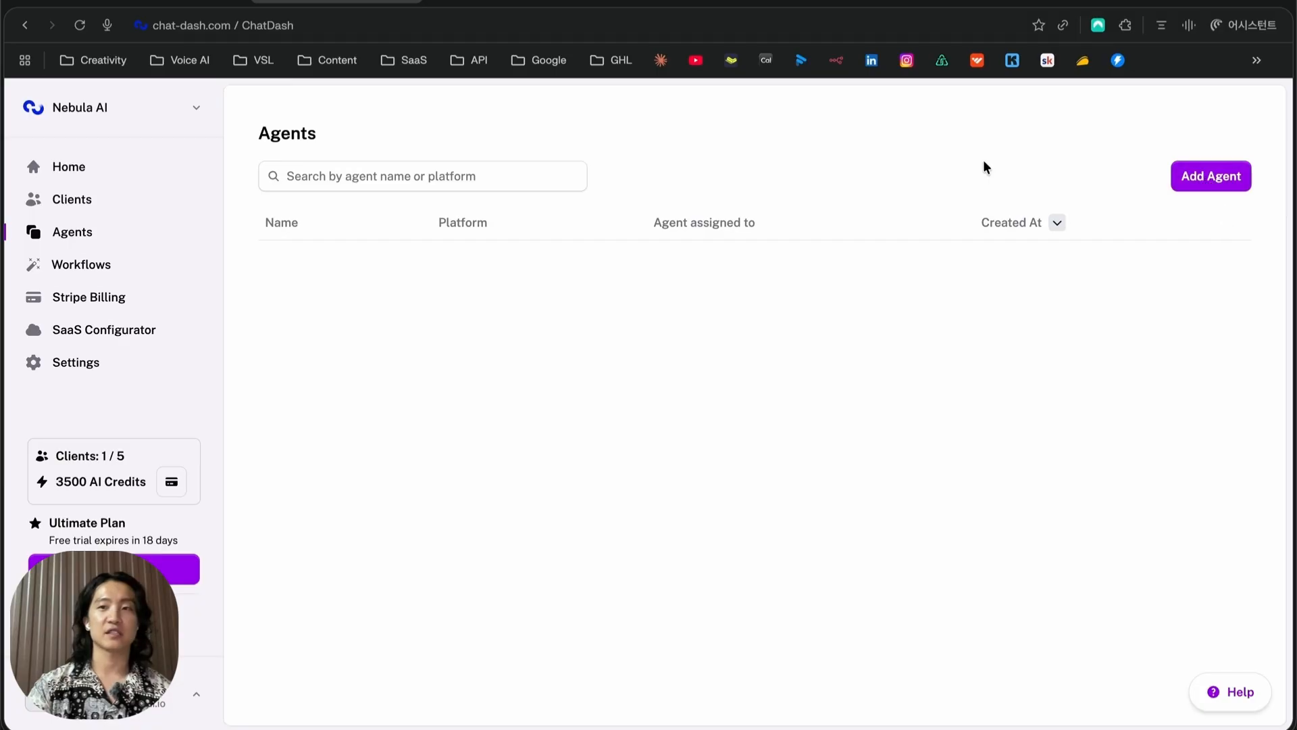
# Start connecting an external Retell agent, then go add a Retell integration first
pyautogui.click(1211, 177)
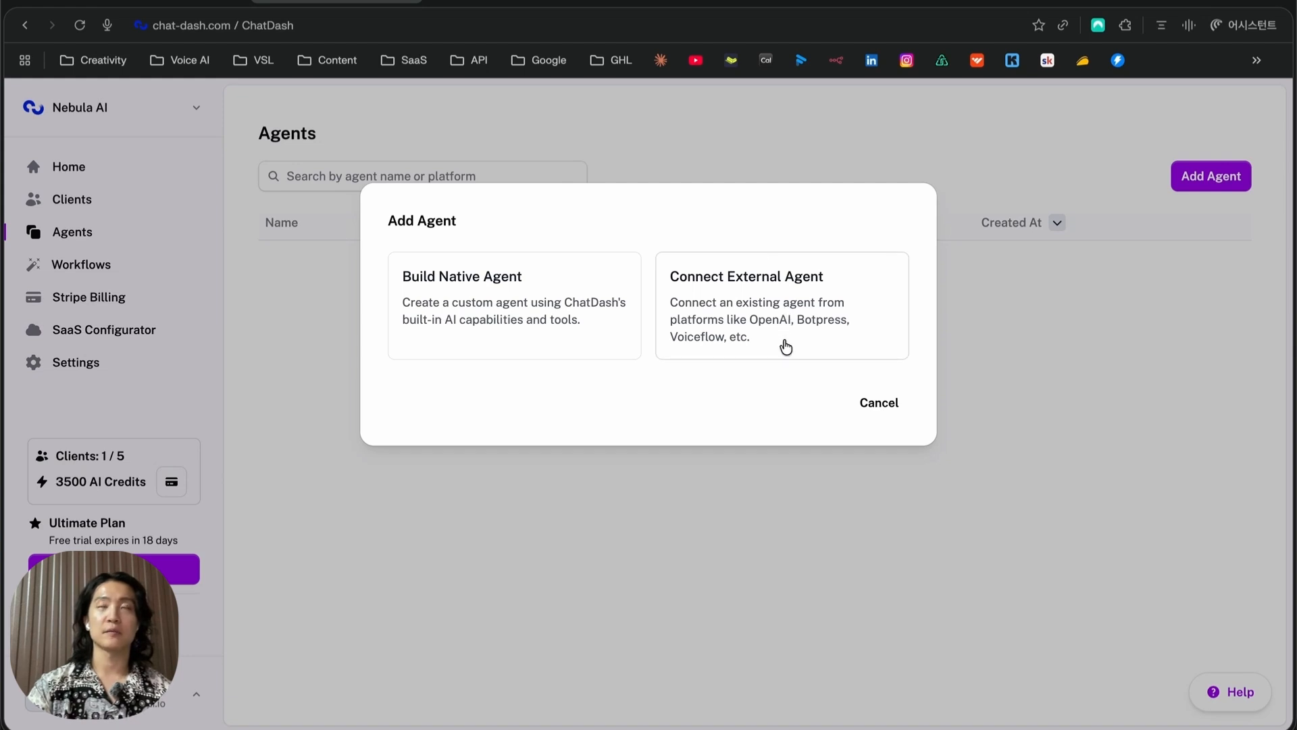
pyautogui.click(819, 315)
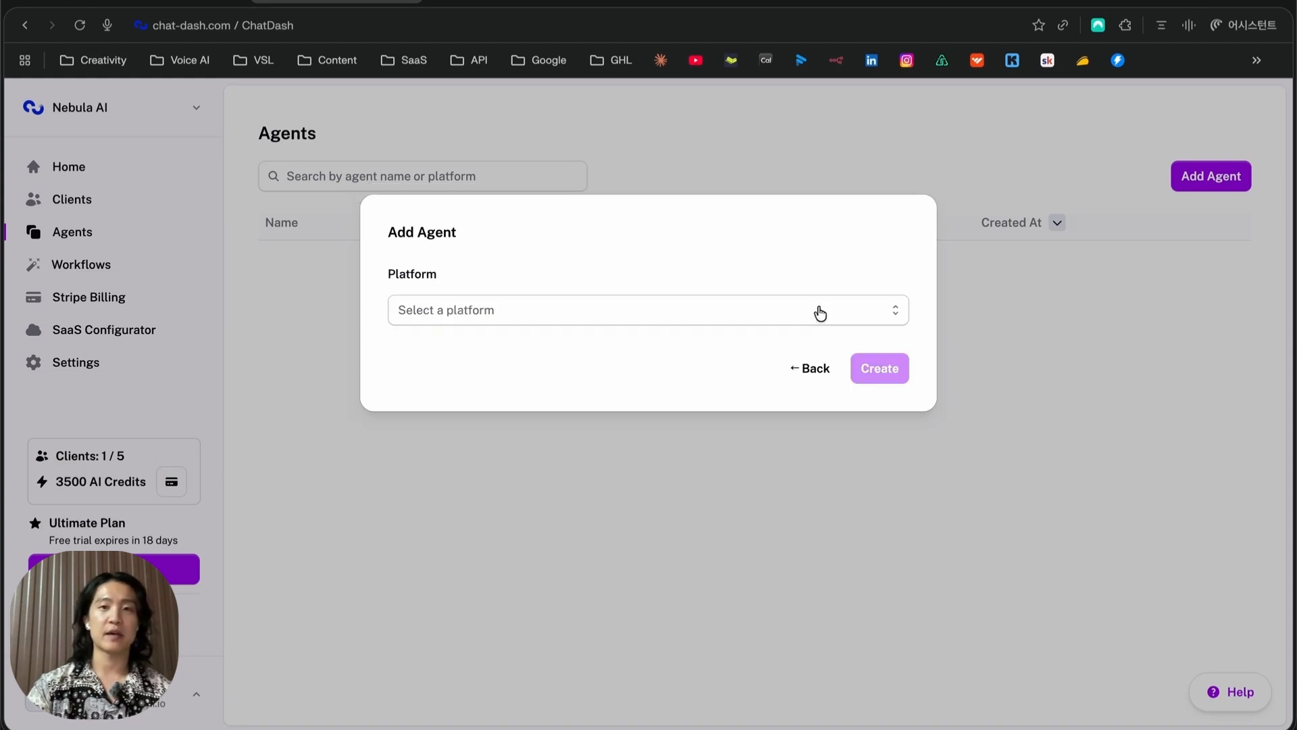
pyautogui.click(540, 320)
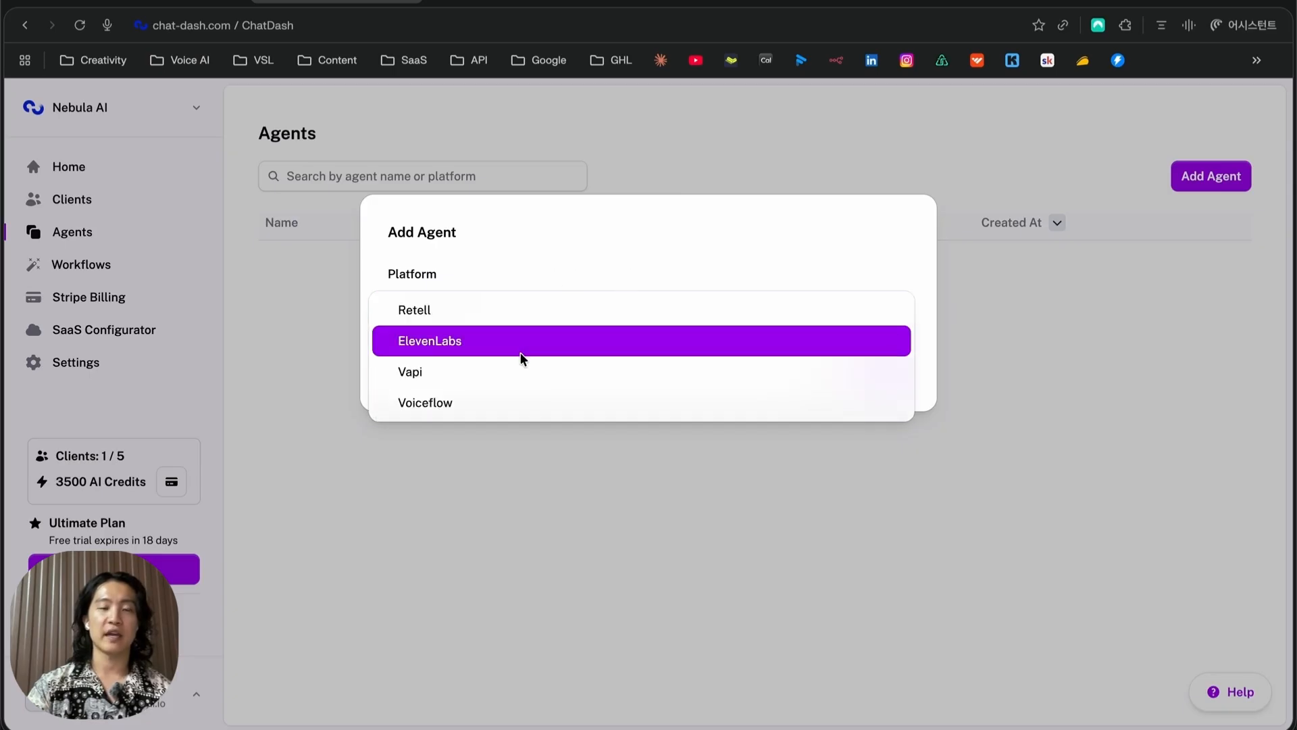
pyautogui.click(529, 321)
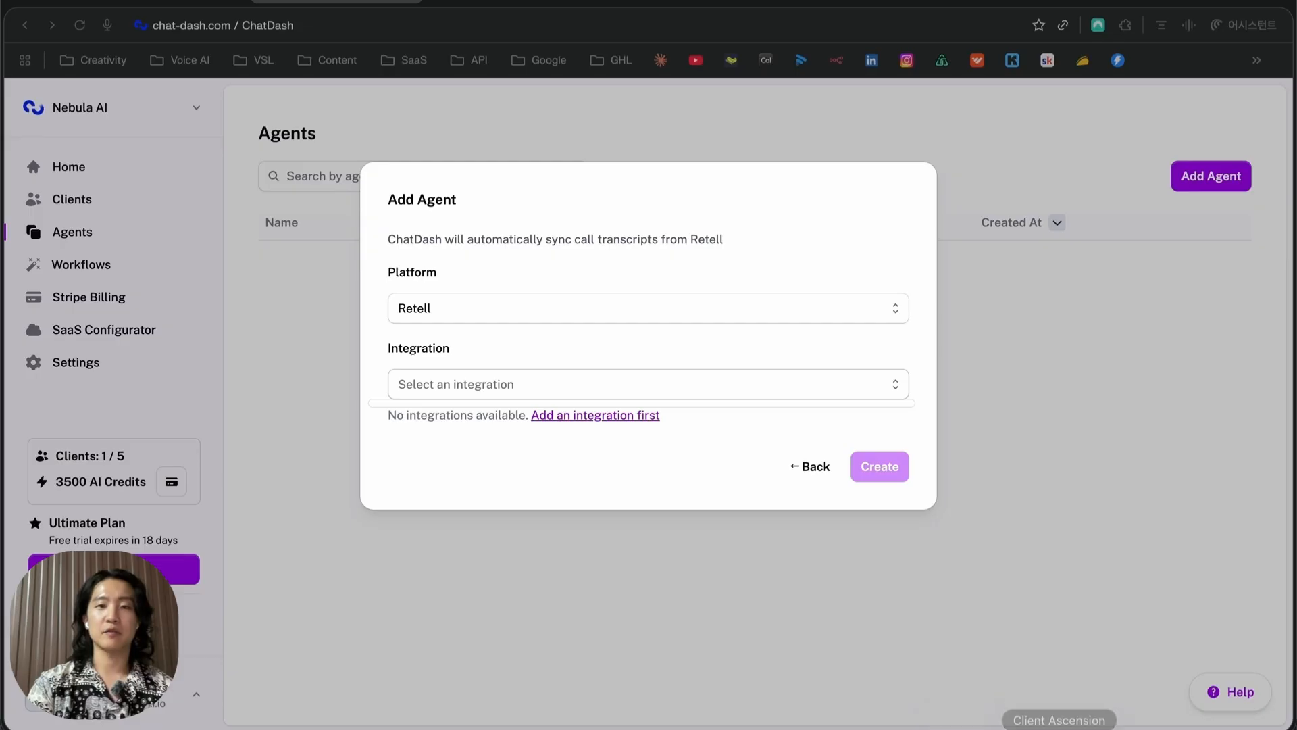
pyautogui.click(601, 418)
# Add a Retell integration named 'test' with the Retell API key and connect it
pyautogui.scroll(-1, 528, 336)
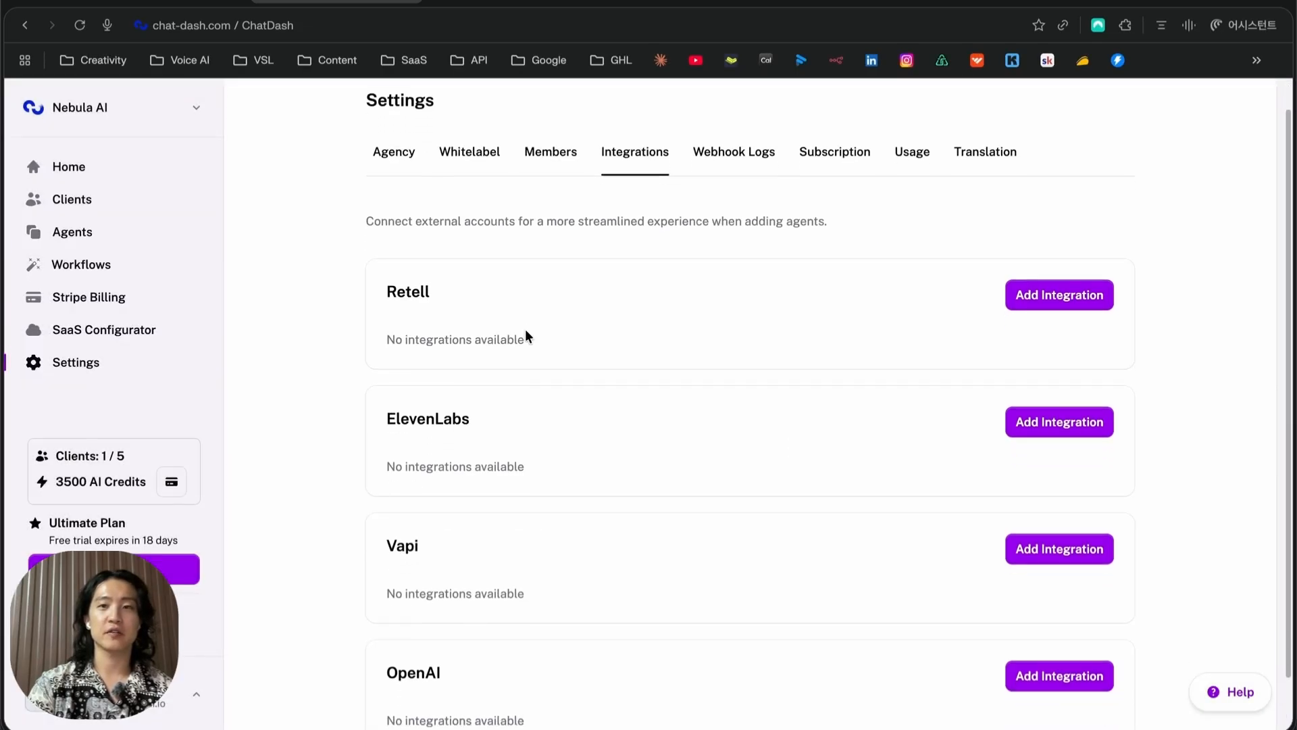
pyautogui.scroll(-1, 527, 337)
pyautogui.click(1051, 263)
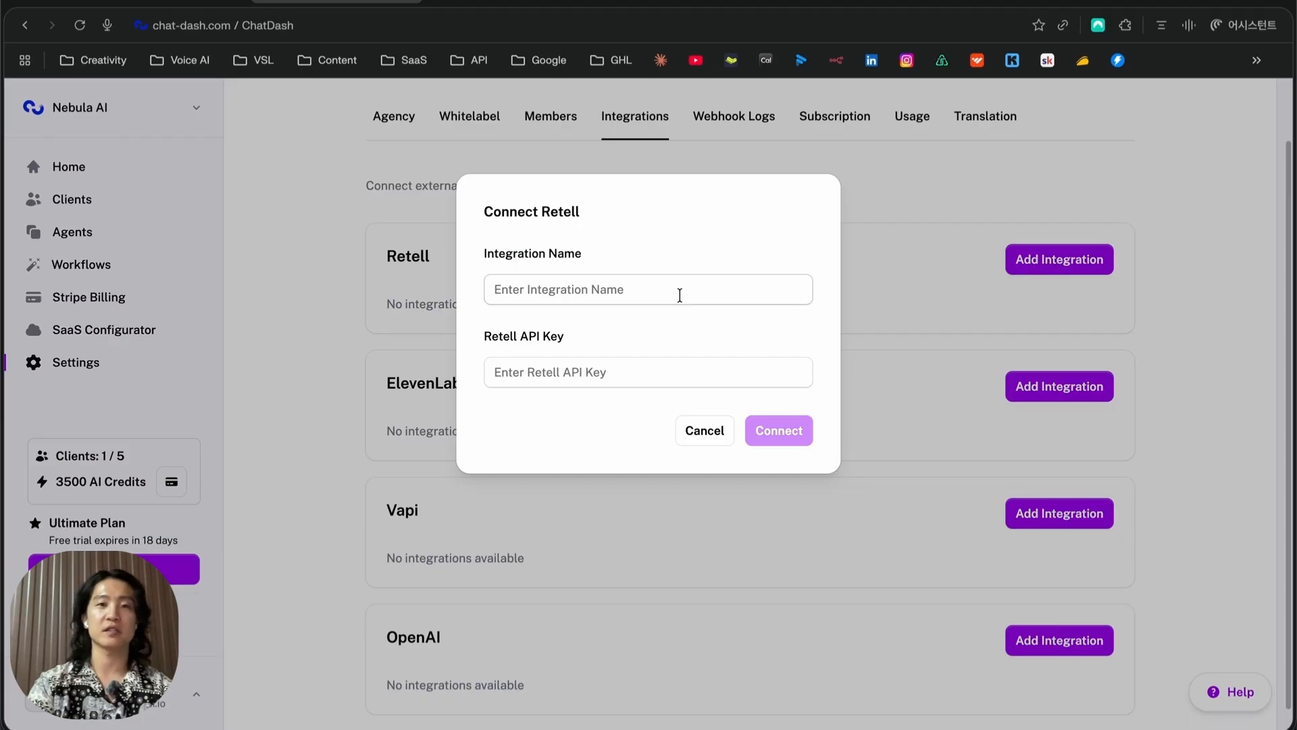
pyautogui.click(673, 293)
pyautogui.write('est')
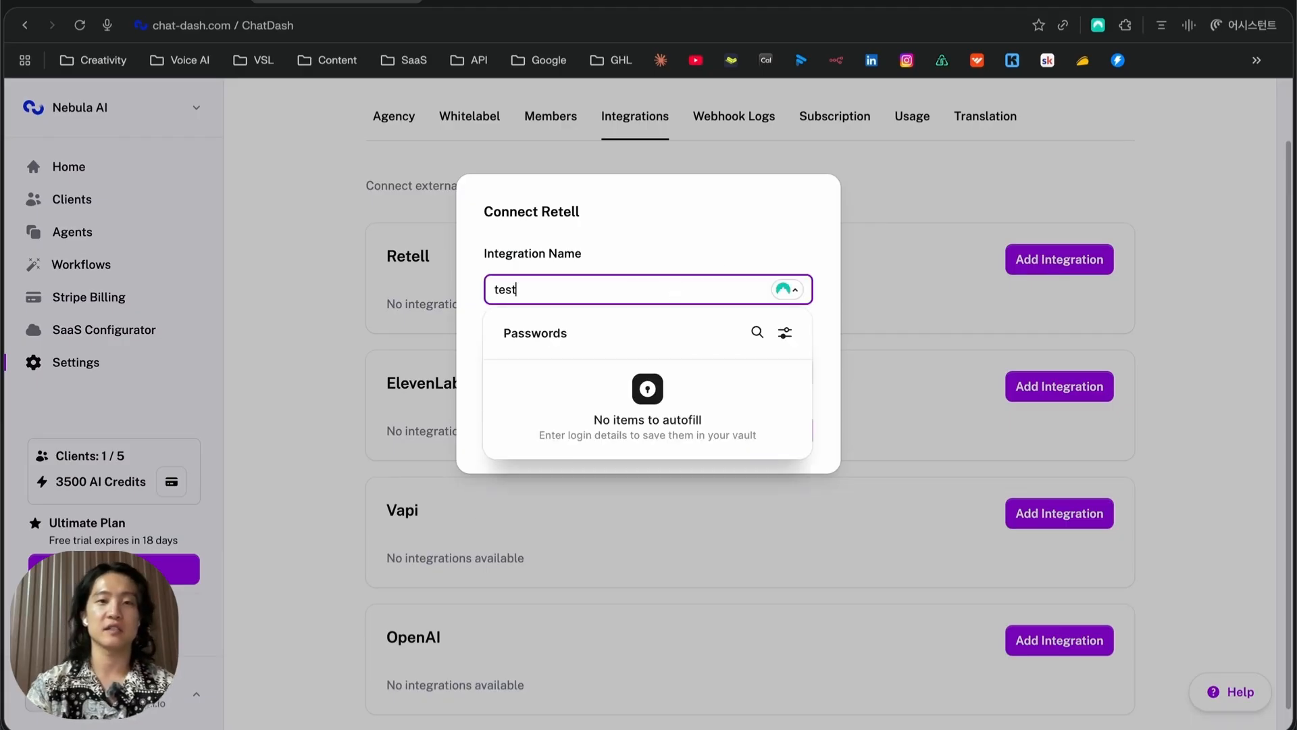
pyautogui.click(711, 233)
pyautogui.click(652, 368)
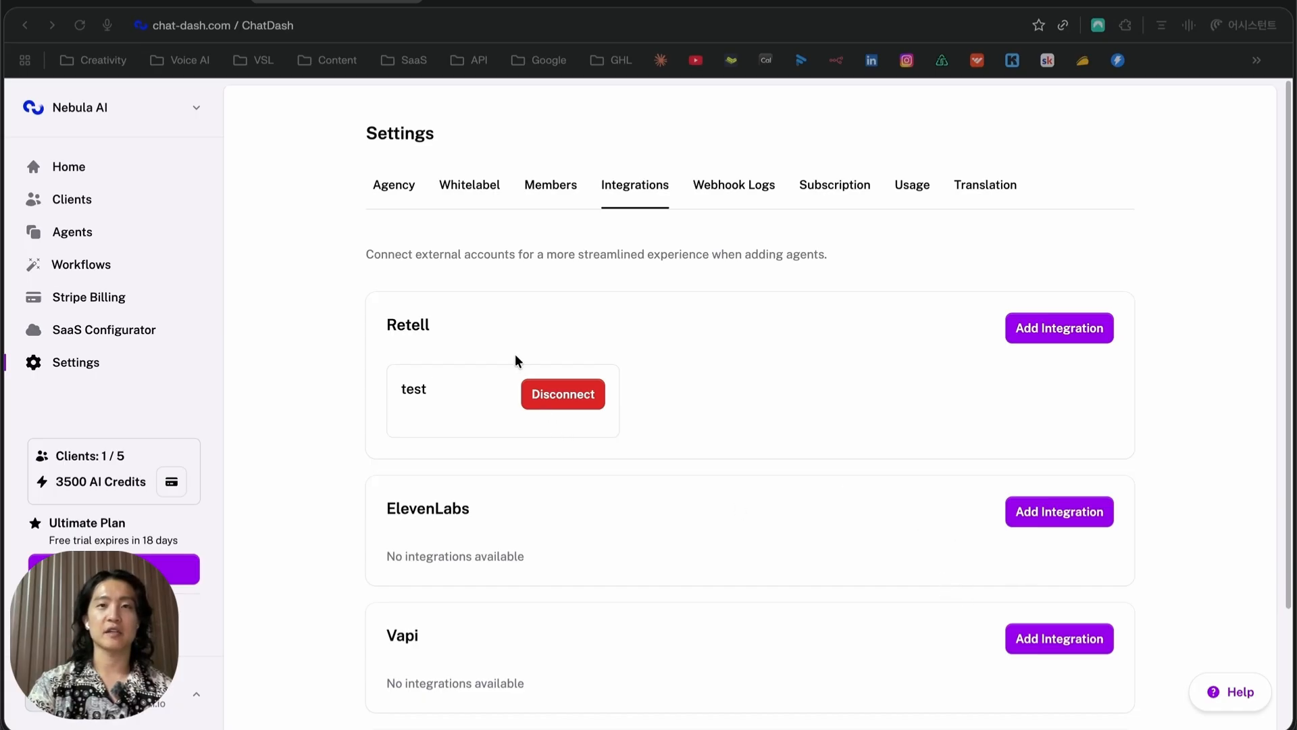
# Fill in a second Retell integration 'test 2' with an API key, then cancel it
pyautogui.click(1025, 329)
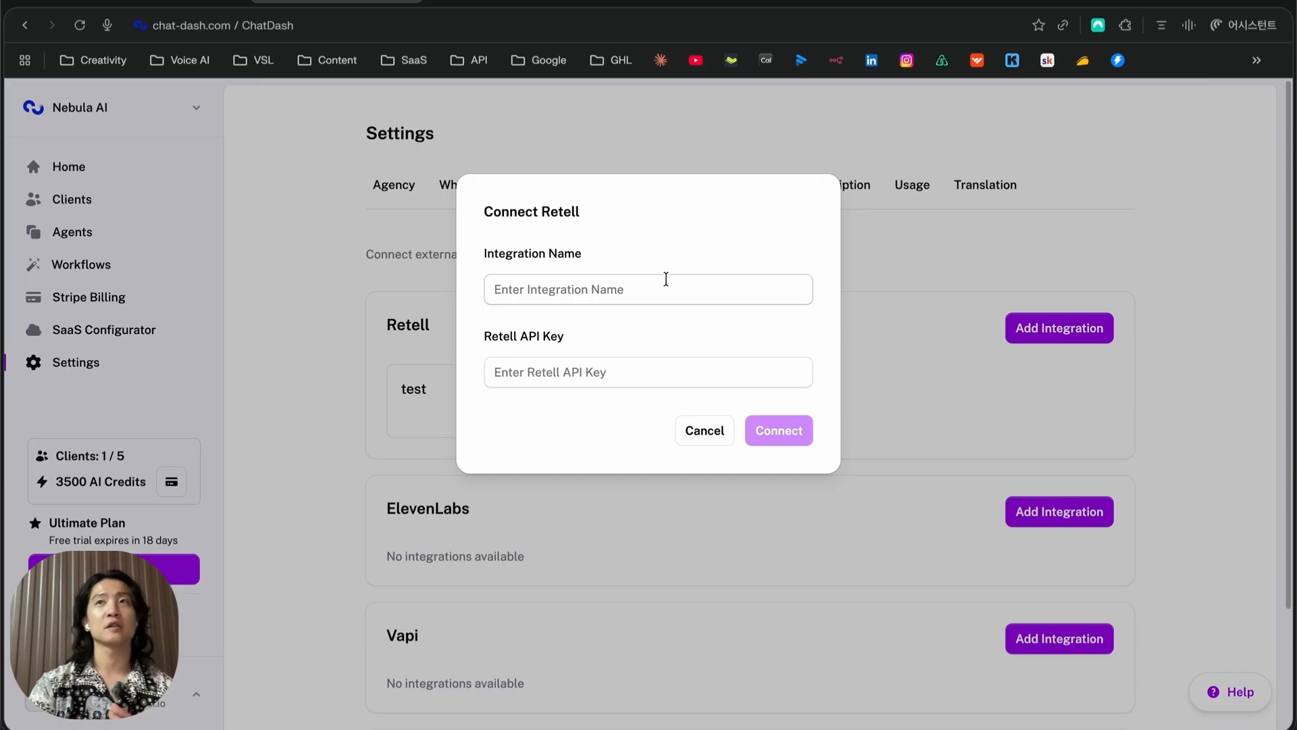
pyautogui.click(666, 279)
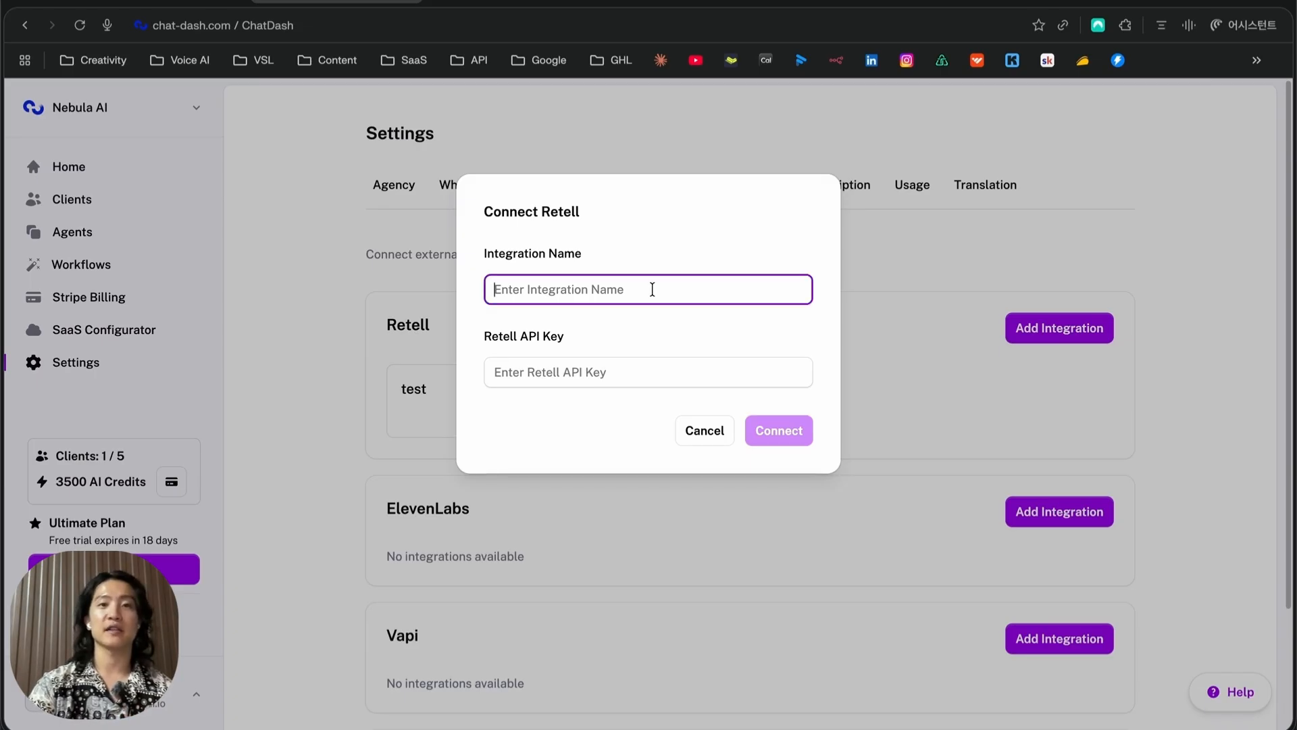
pyautogui.write('test 2')
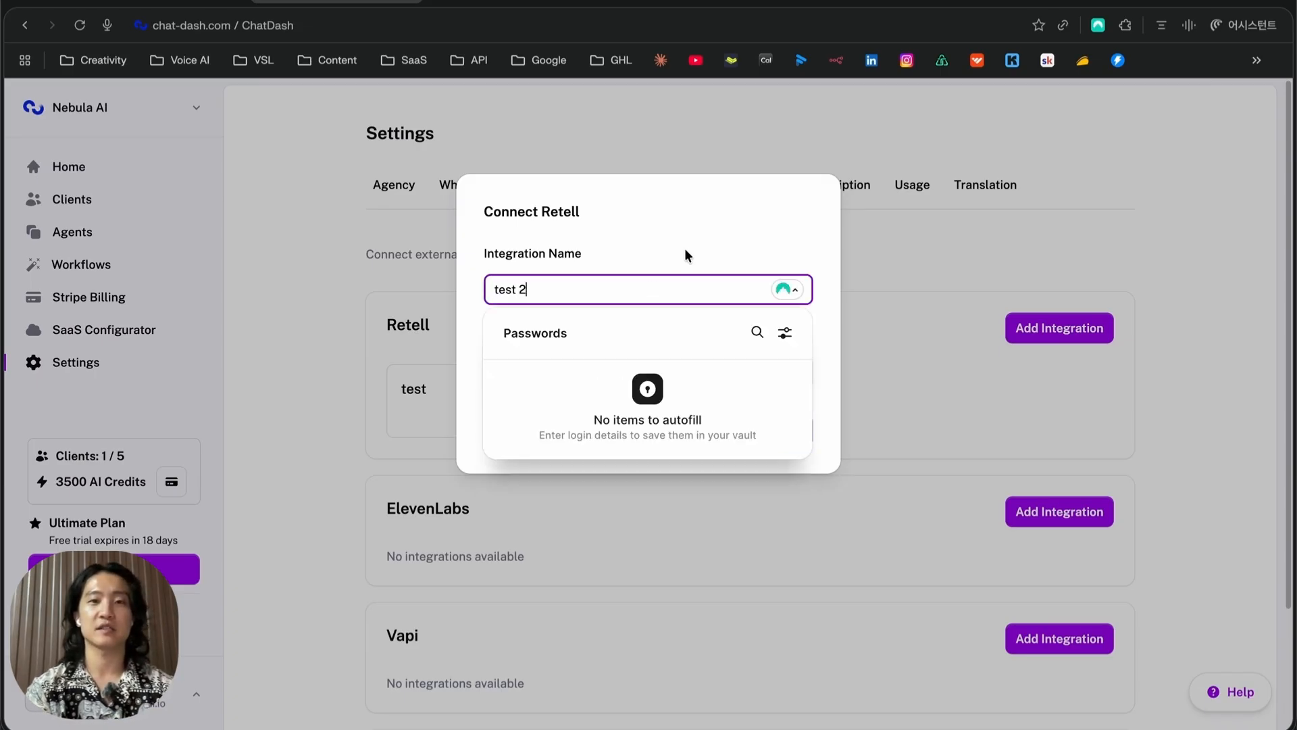
pyautogui.click(684, 250)
pyautogui.click(675, 376)
pyautogui.write('••••••')
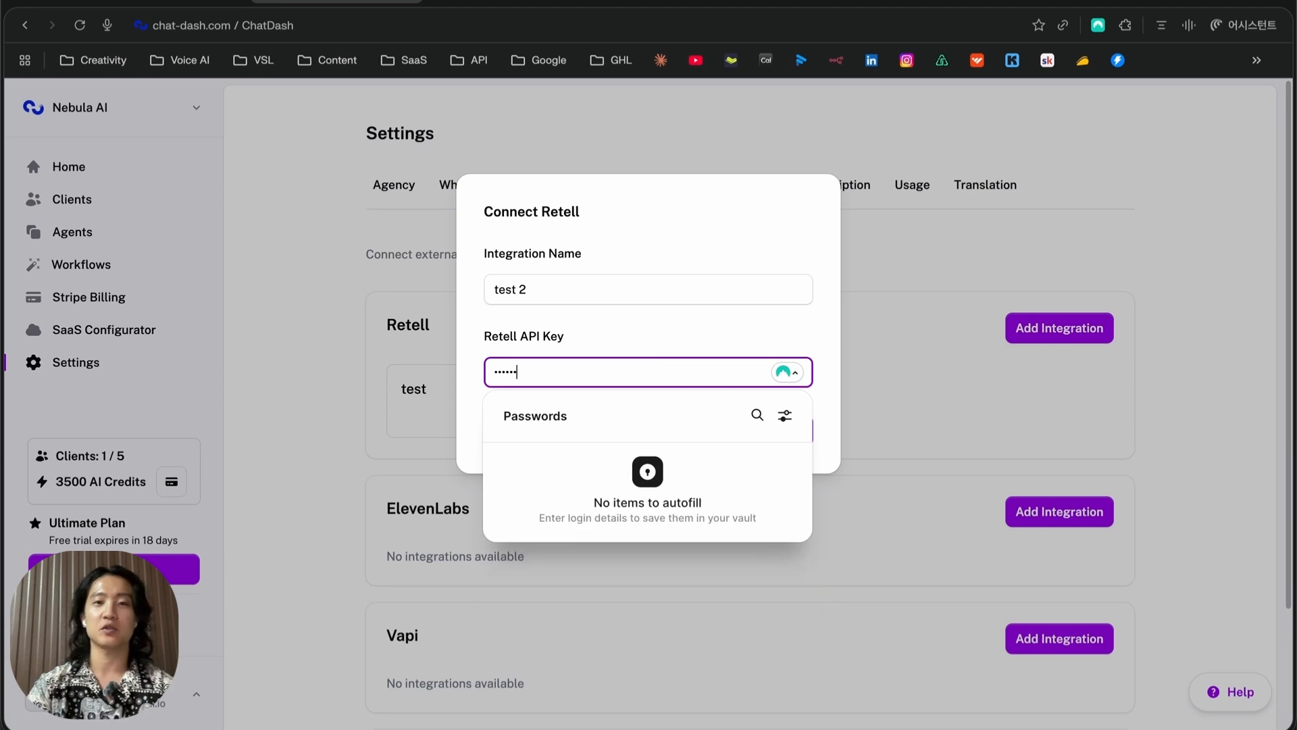
pyautogui.click(818, 219)
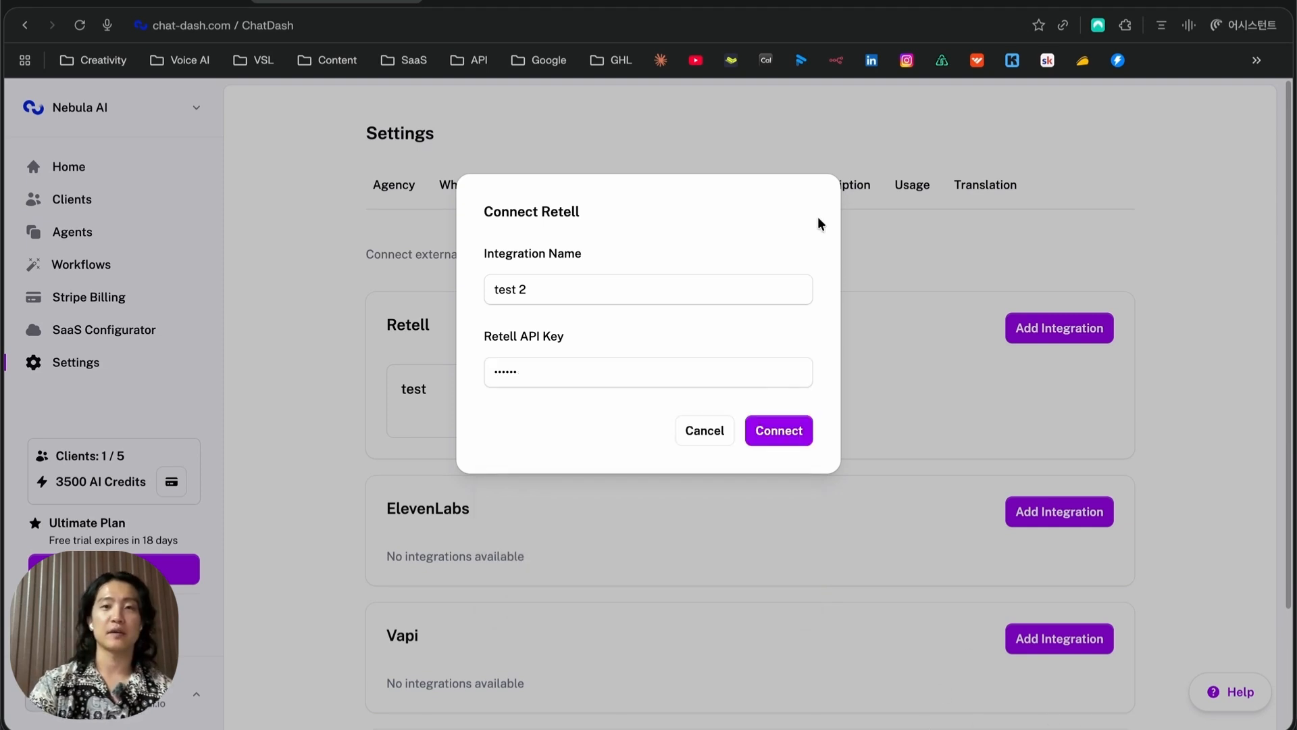
pyautogui.click(714, 431)
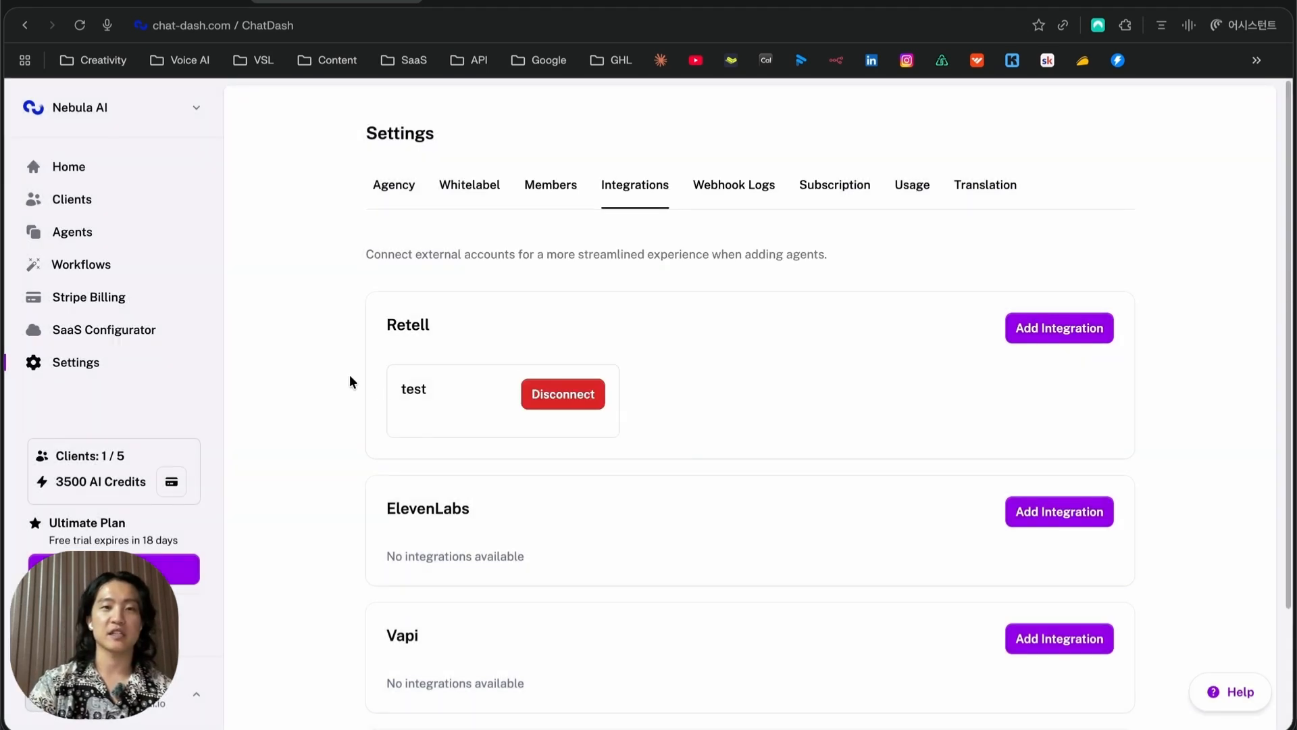
pyautogui.scroll(-2, 405, 358)
pyautogui.scroll(-2, 449, 358)
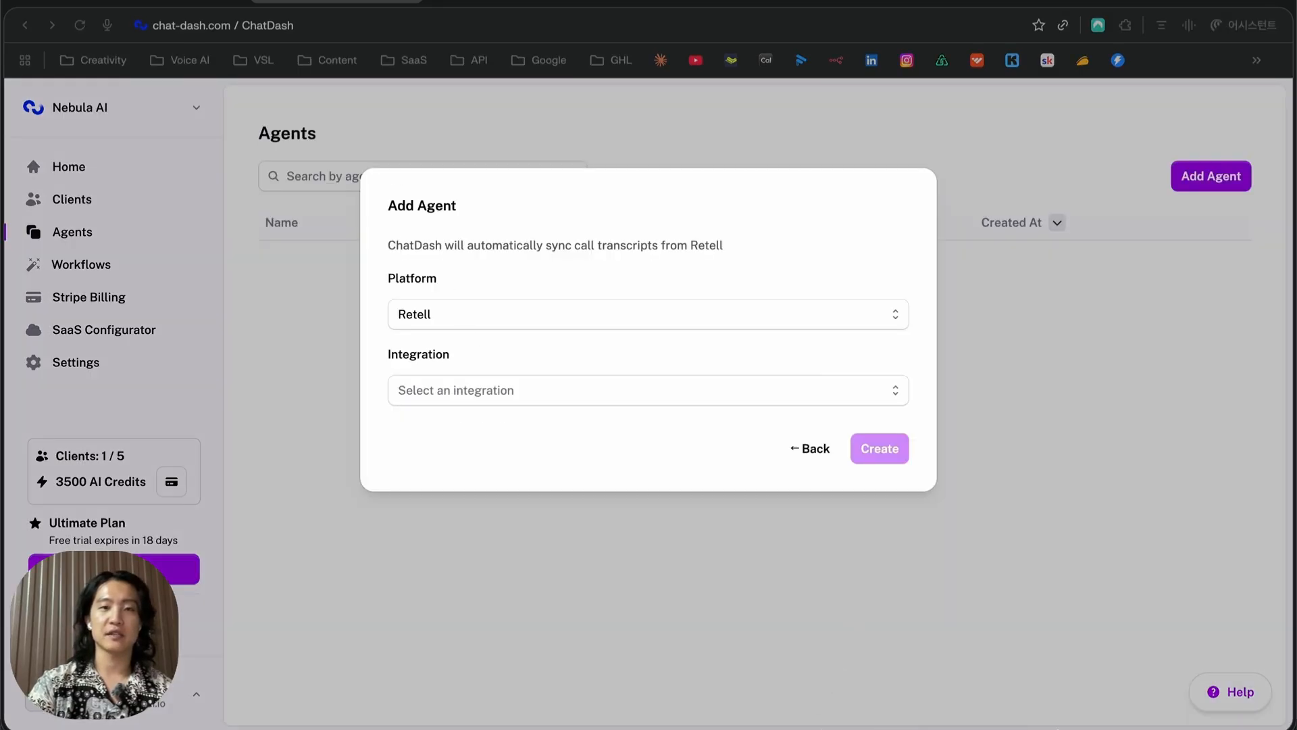
# Create an agent from integration 'test': Solar Outbound Appointment Setter with Nebula AI knowledge base
pyautogui.click(461, 395)
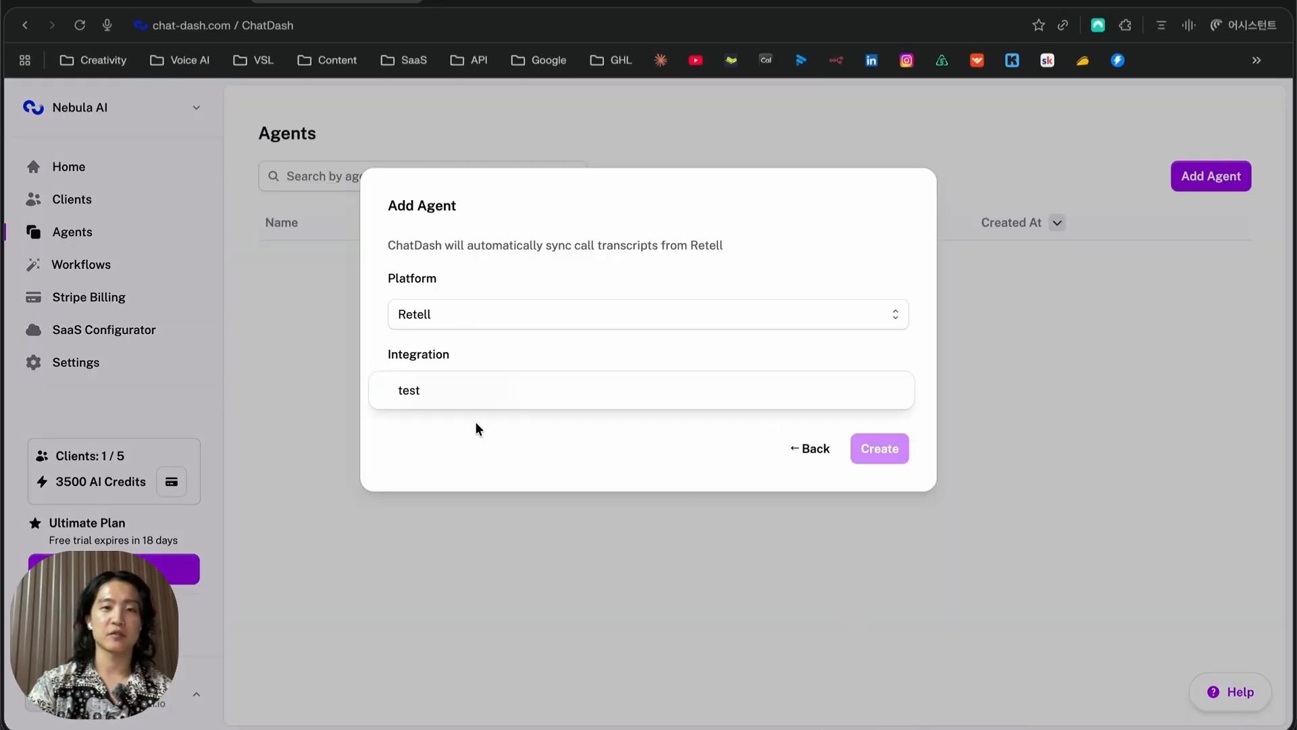
pyautogui.click(419, 395)
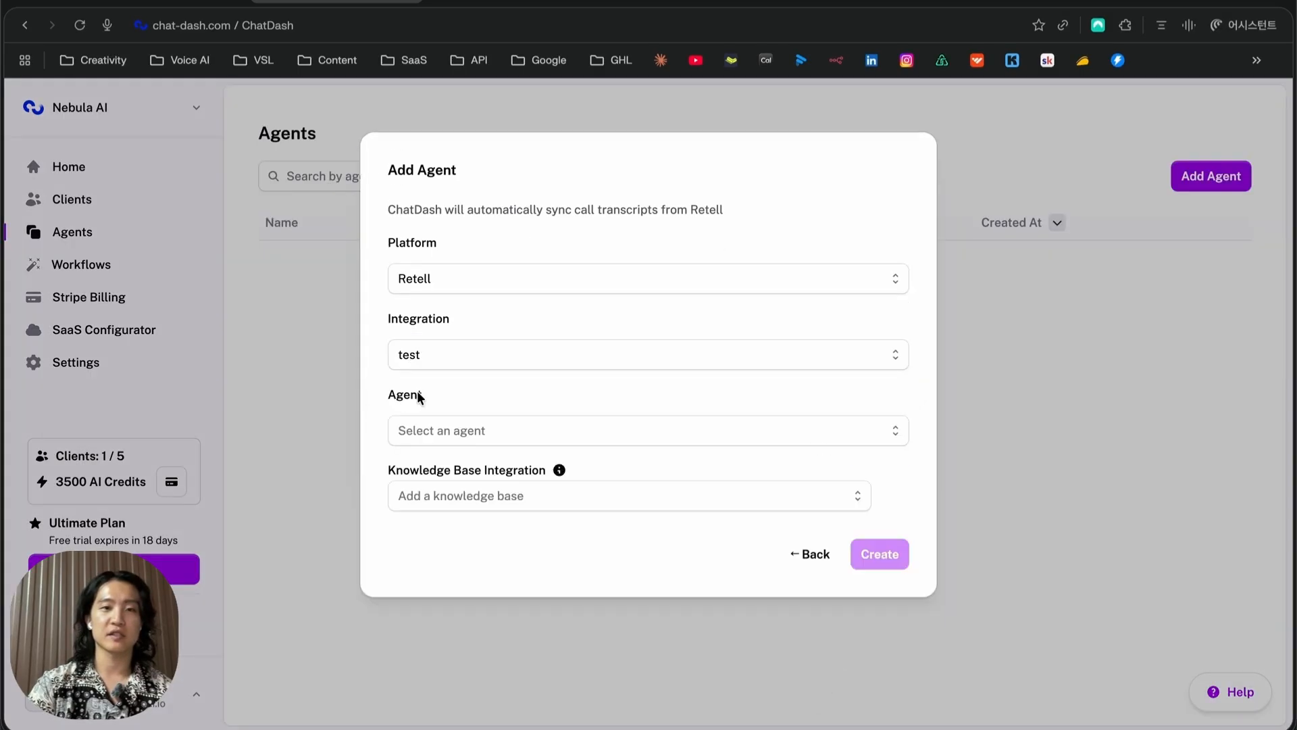
pyautogui.click(493, 434)
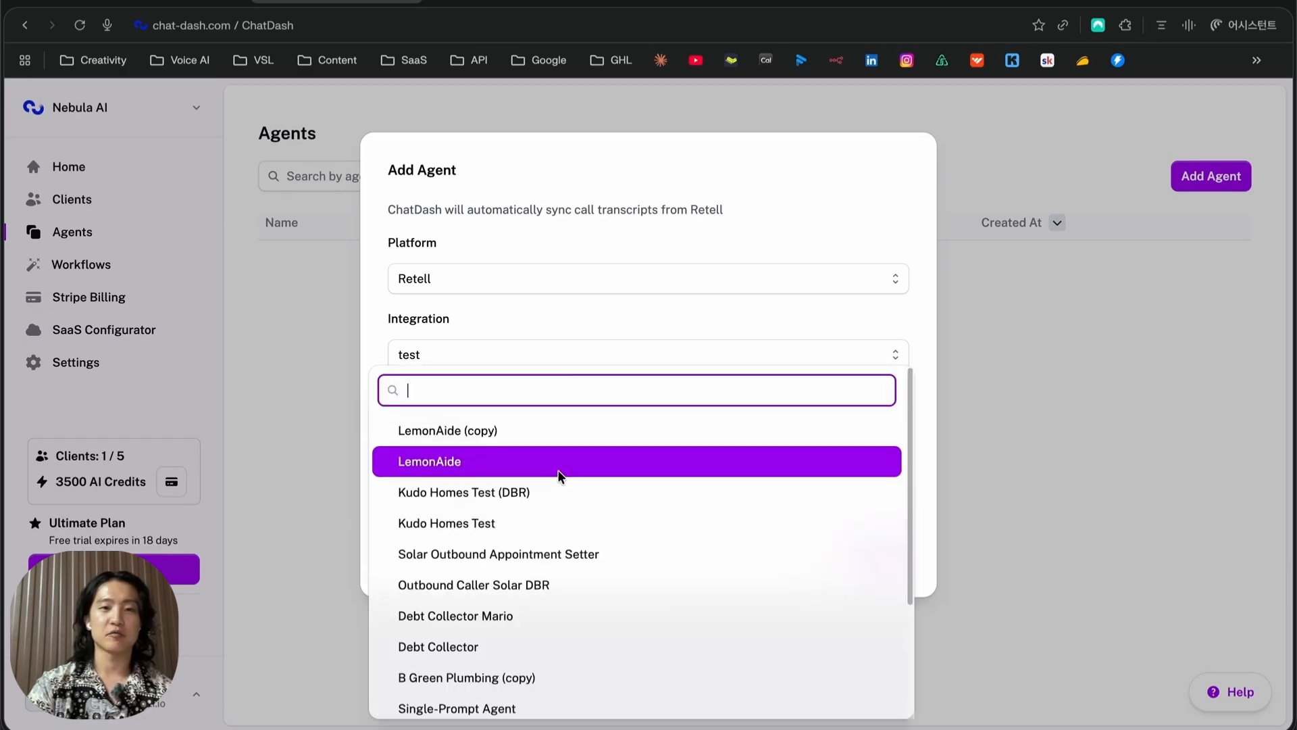
pyautogui.click(531, 553)
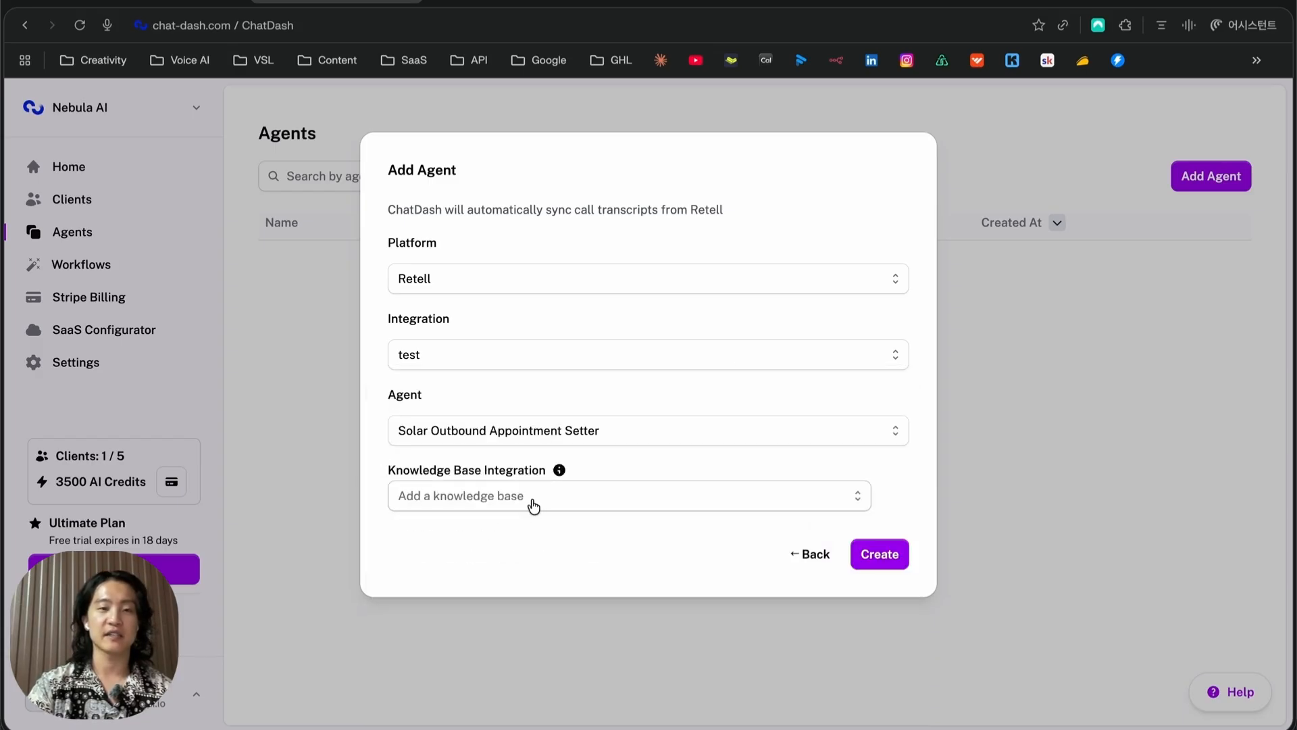
pyautogui.click(531, 498)
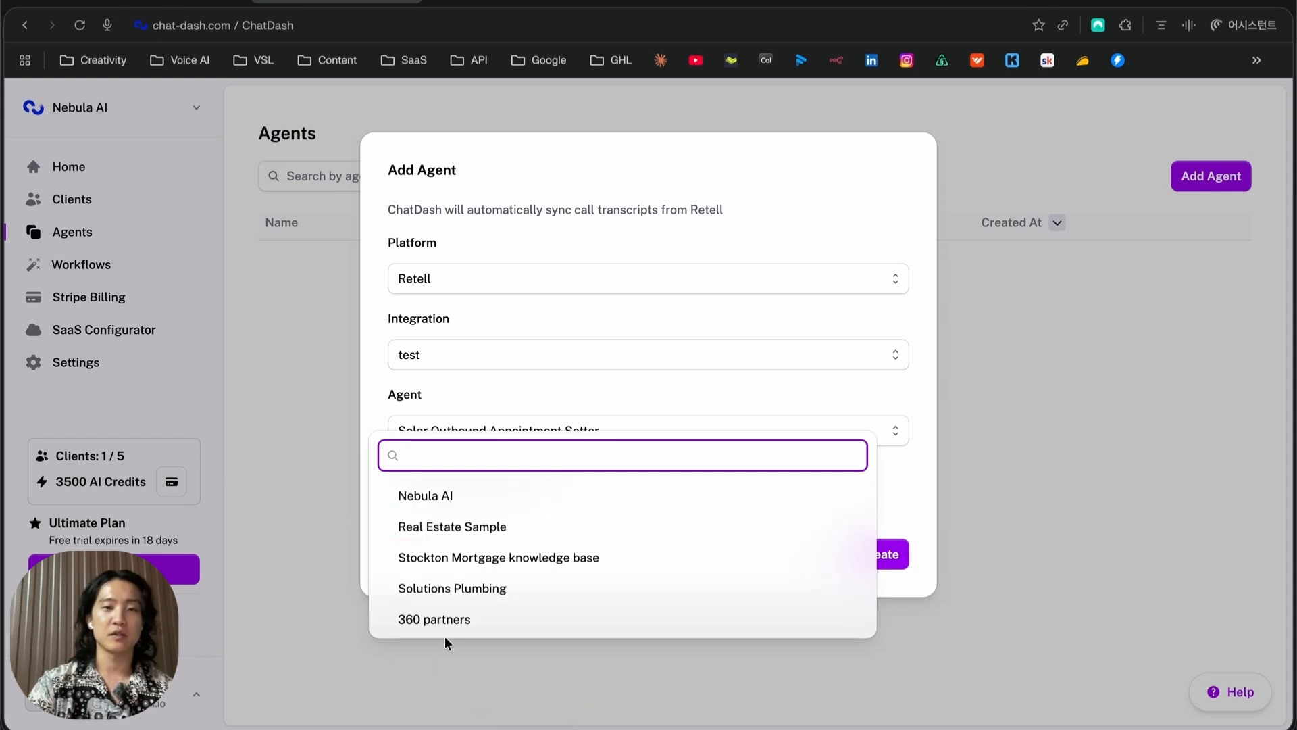
pyautogui.click(468, 495)
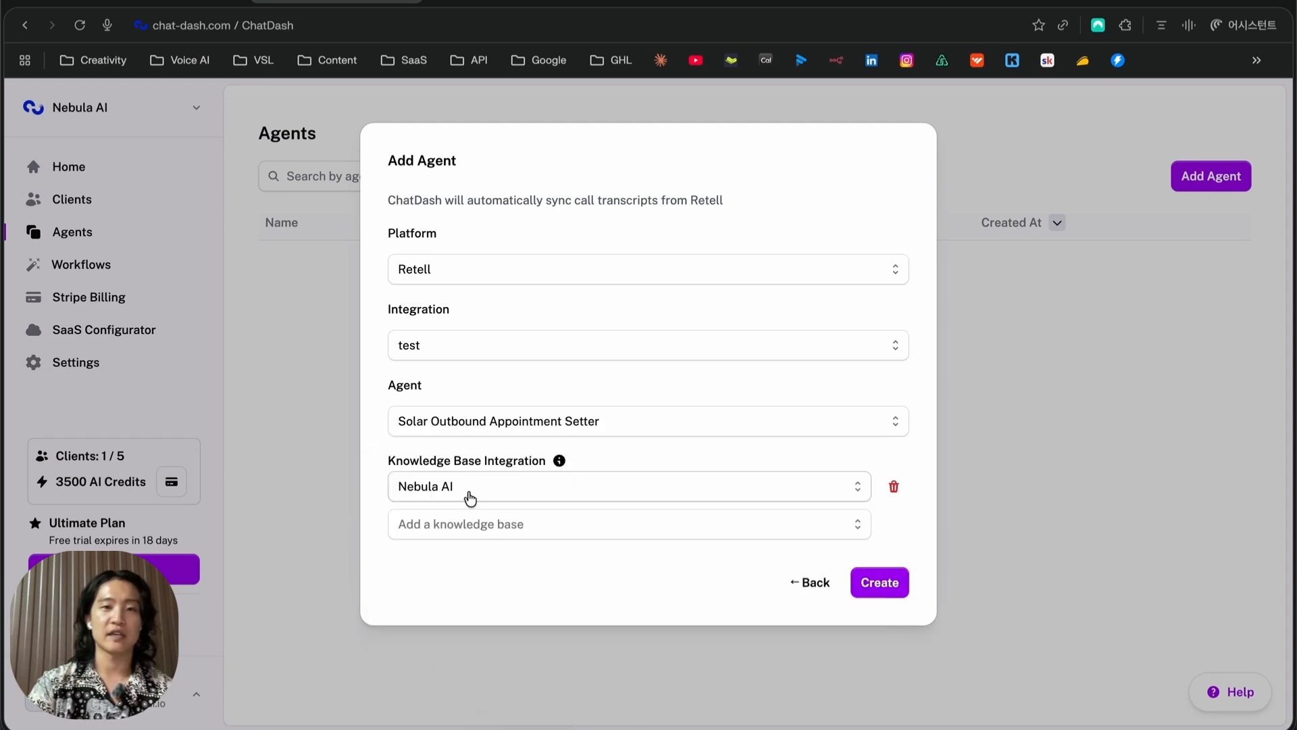
pyautogui.click(884, 583)
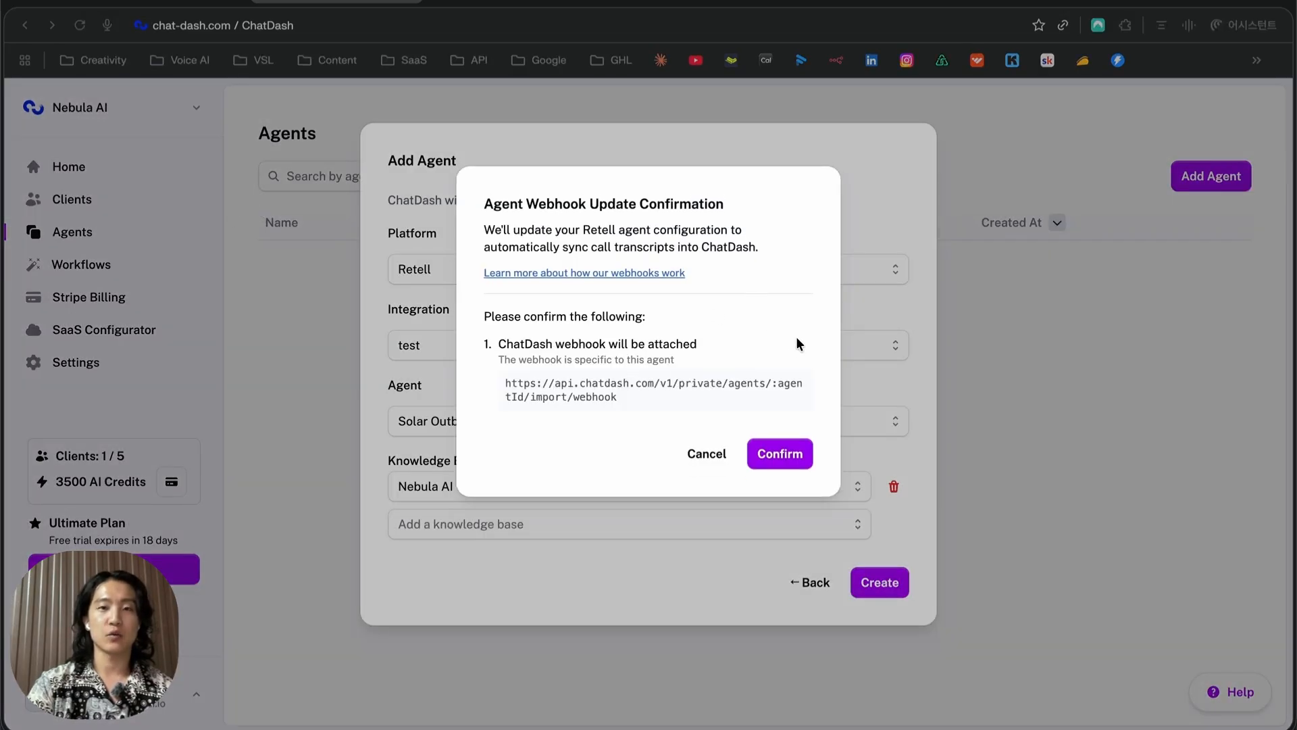
# Approve the ChatDash webhook, then open the Solar Outbound Appointment Setter's Prototype page
pyautogui.click(776, 454)
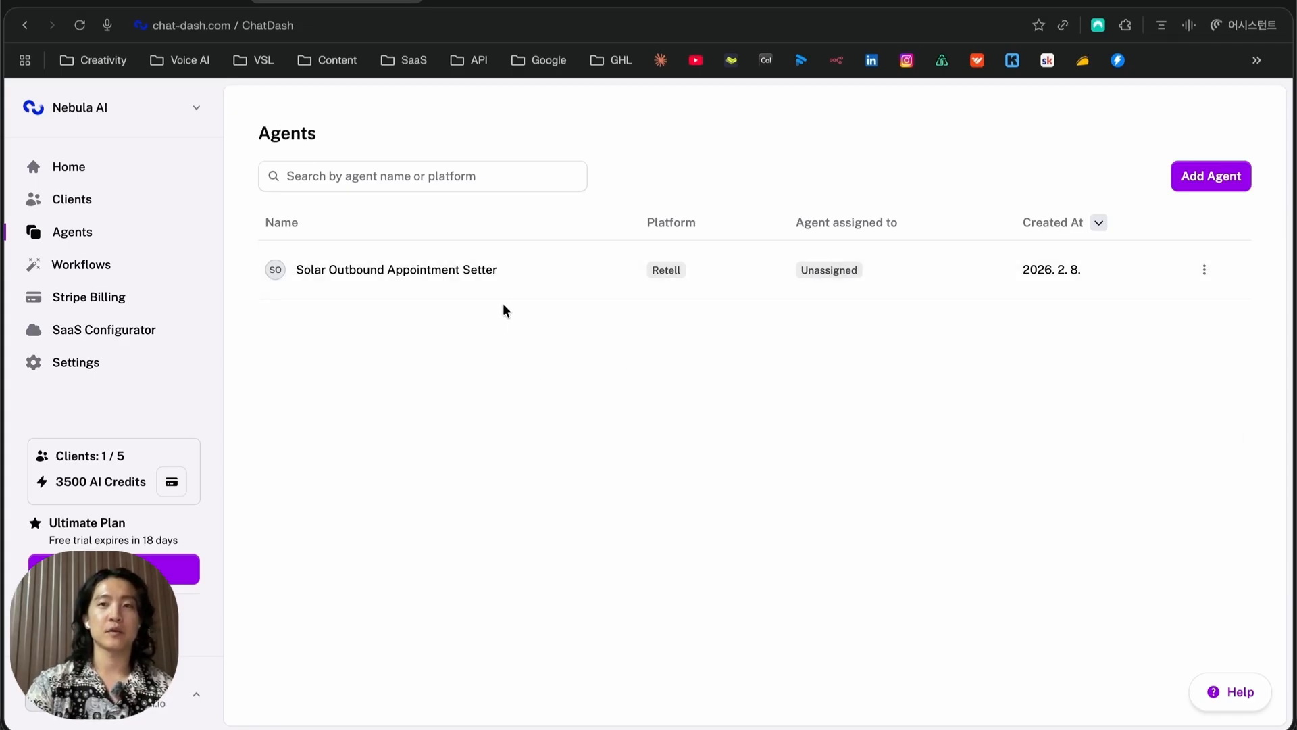
pyautogui.click(511, 287)
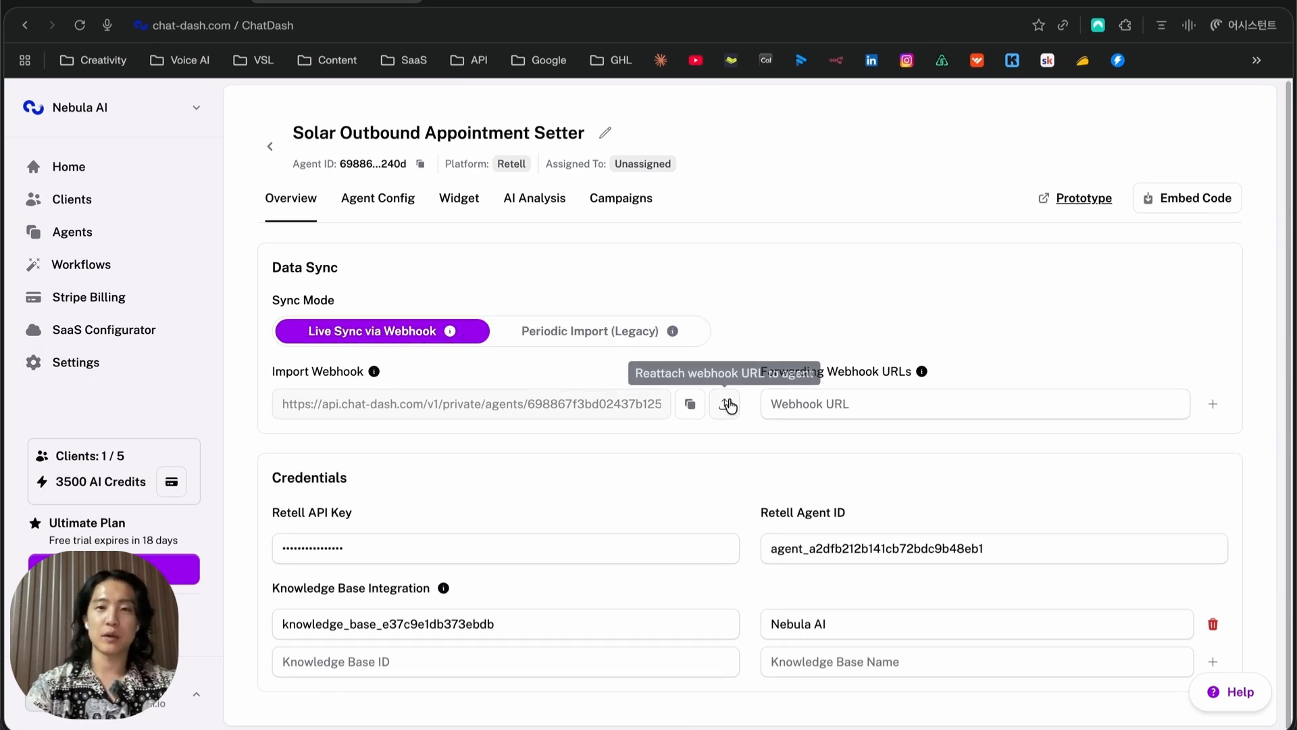
pyautogui.click(1085, 203)
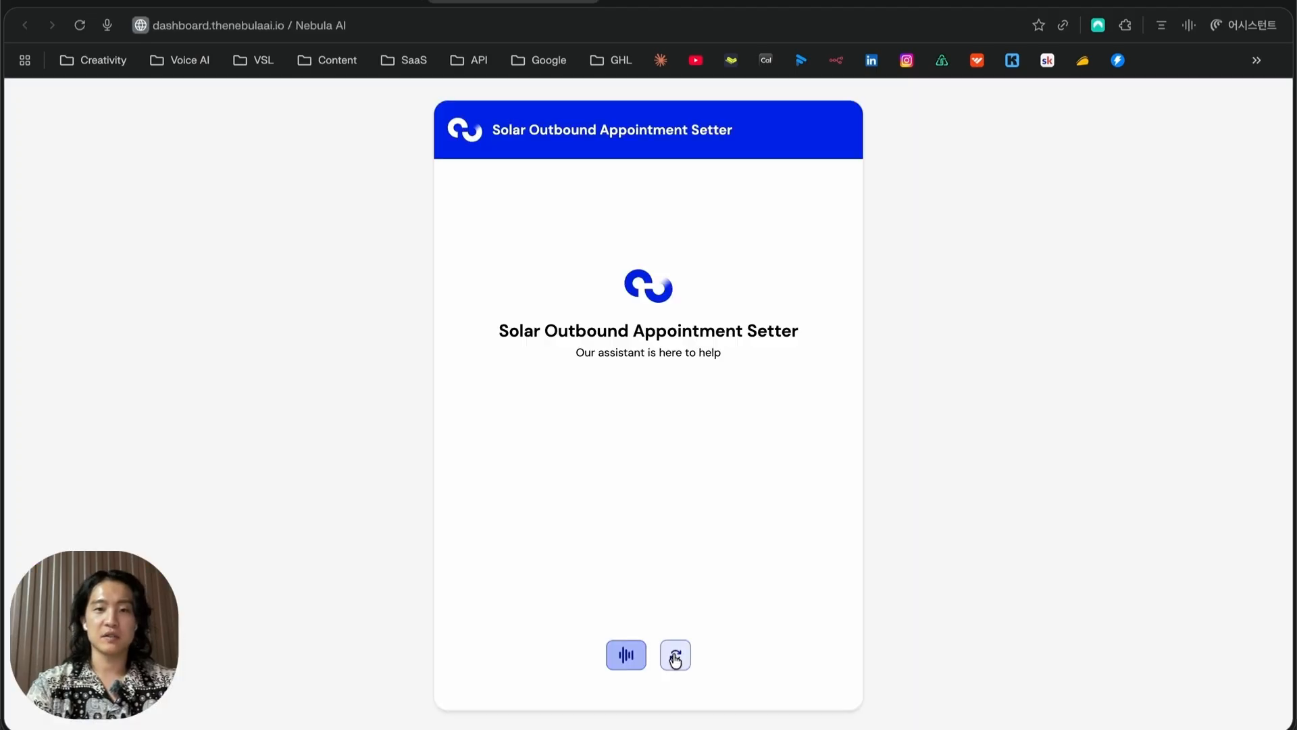
# Run a test voice call and select the {{first_name}} placeholder in the agent's greeting
pyautogui.click(626, 654)
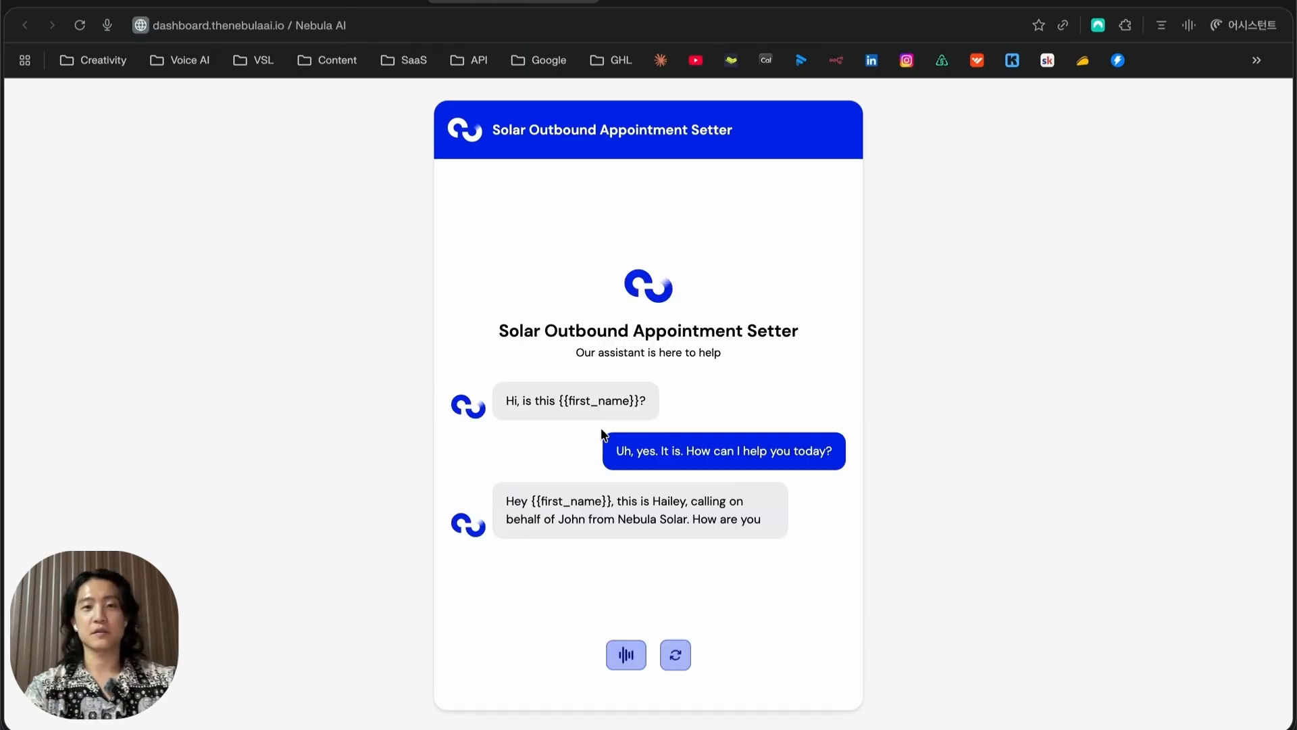
pyautogui.moveTo(649, 400); pyautogui.dragTo(497, 403)
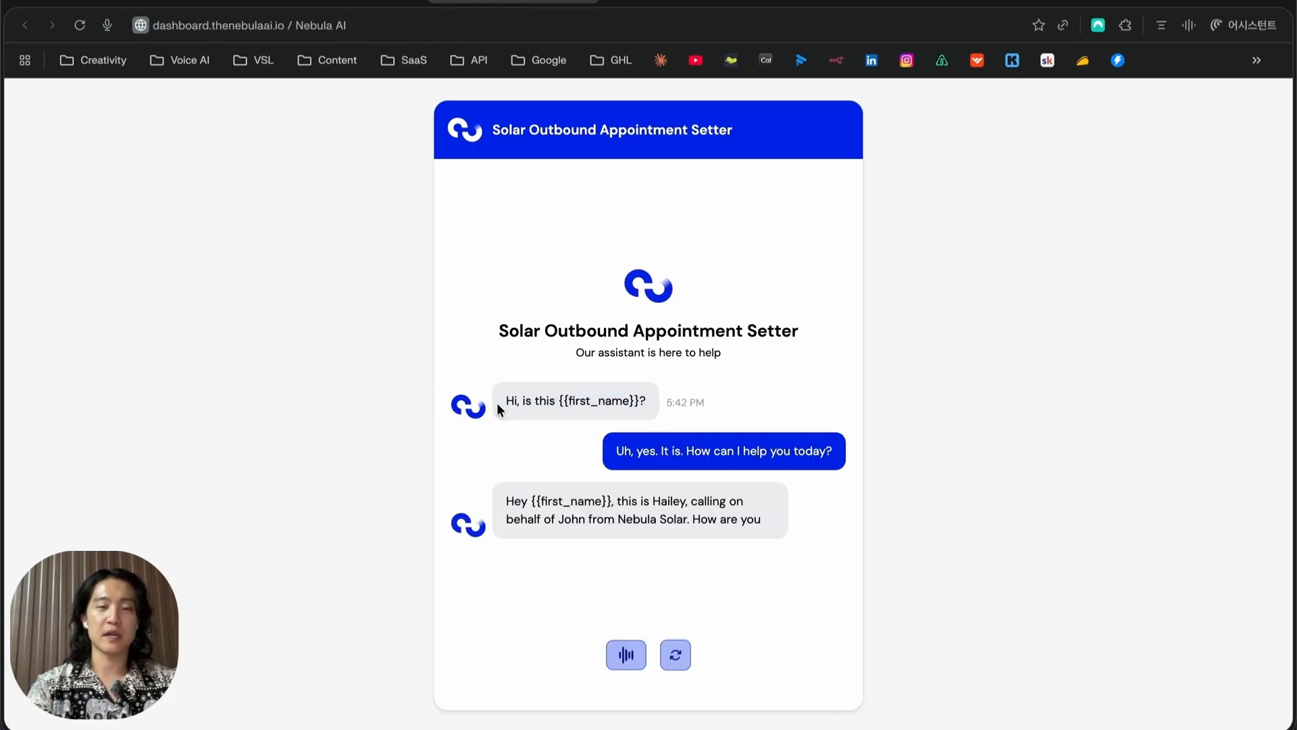
pyautogui.doubleClick(593, 401)
pyautogui.click(597, 400)
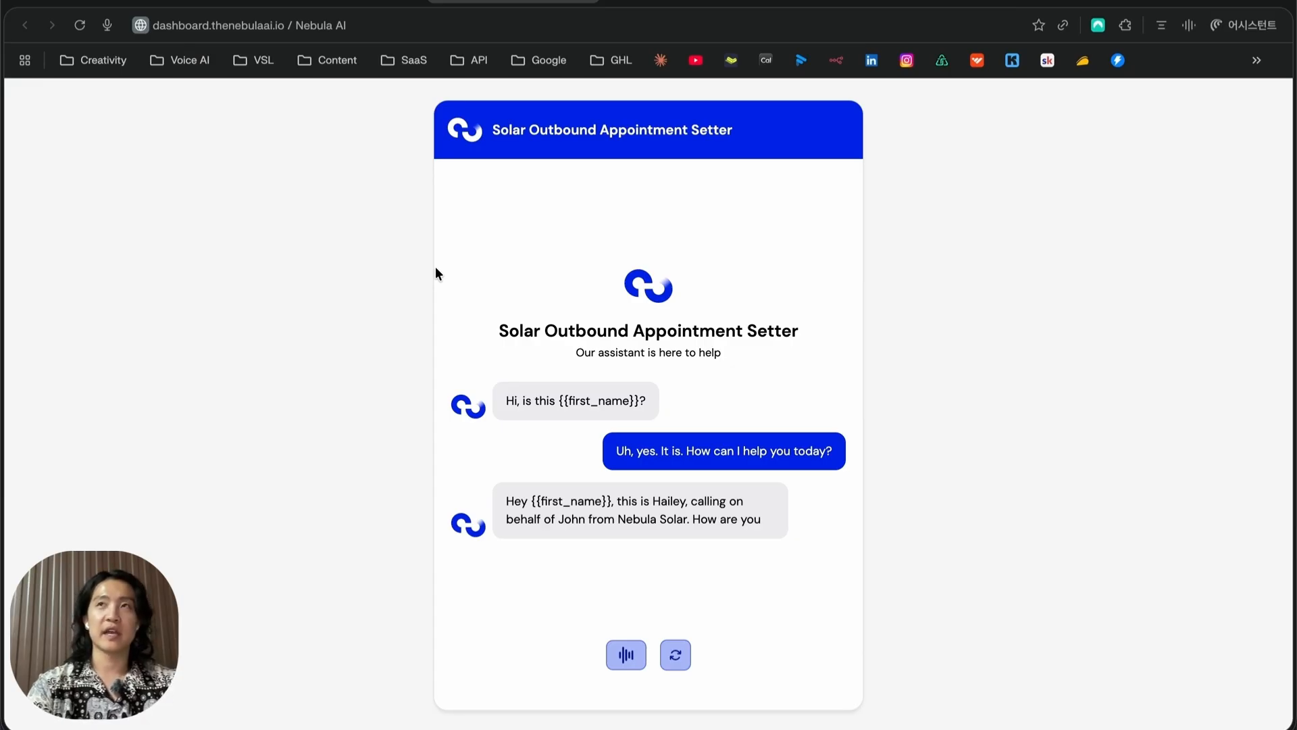
pyautogui.doubleClick(593, 401)
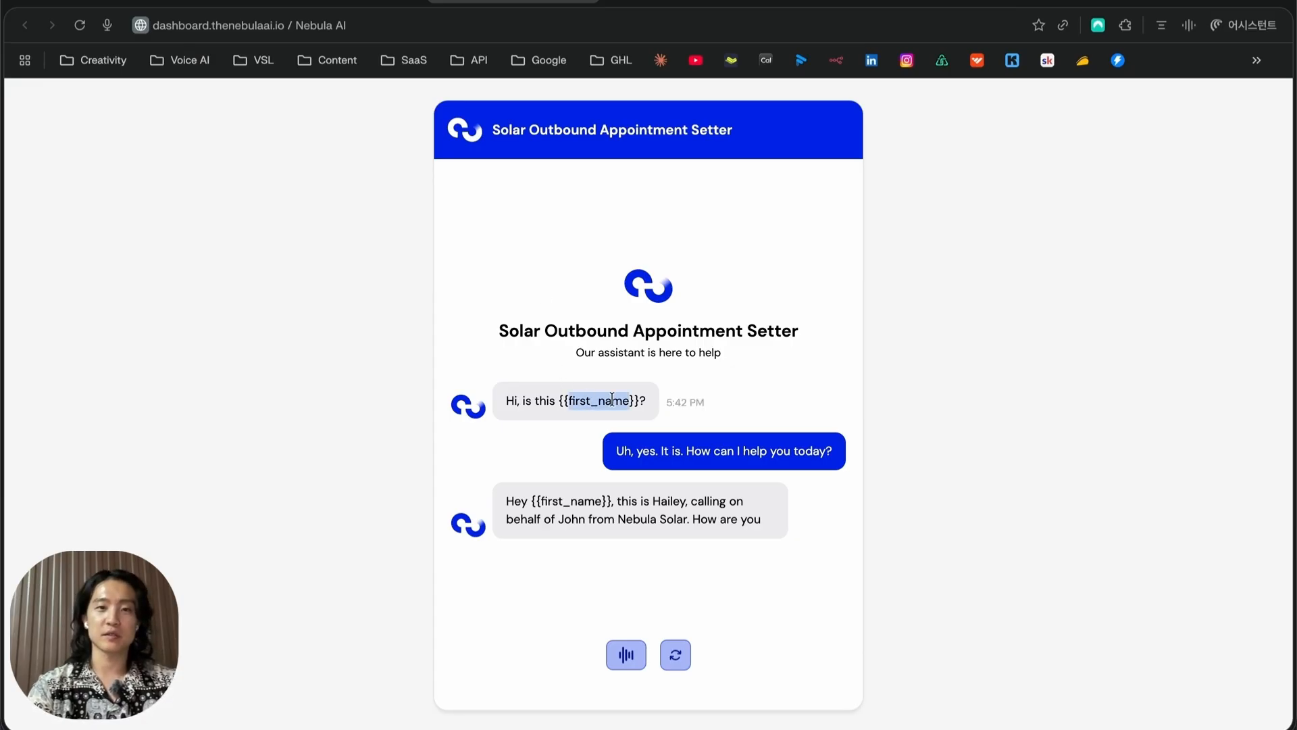
pyautogui.click(598, 401)
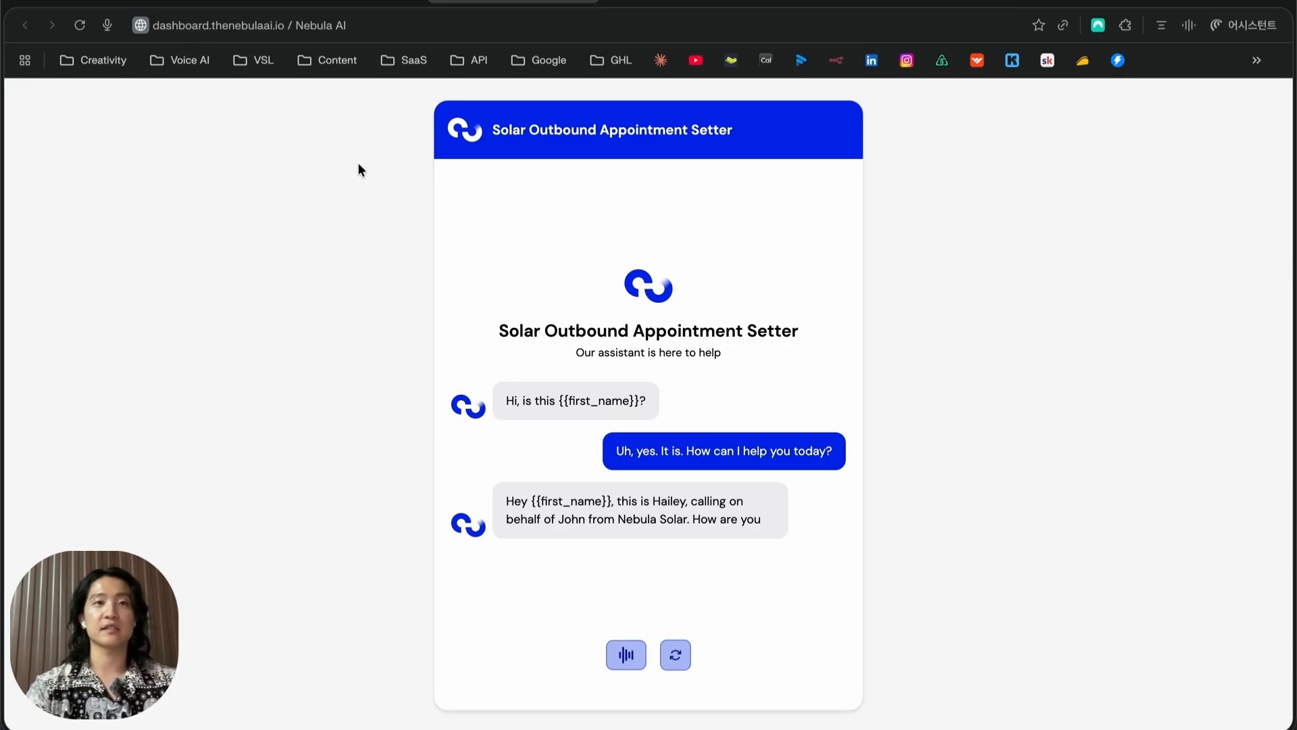
# Return to the agent's settings and scroll through the Agent Config system prompt
pyautogui.click(346, 5)
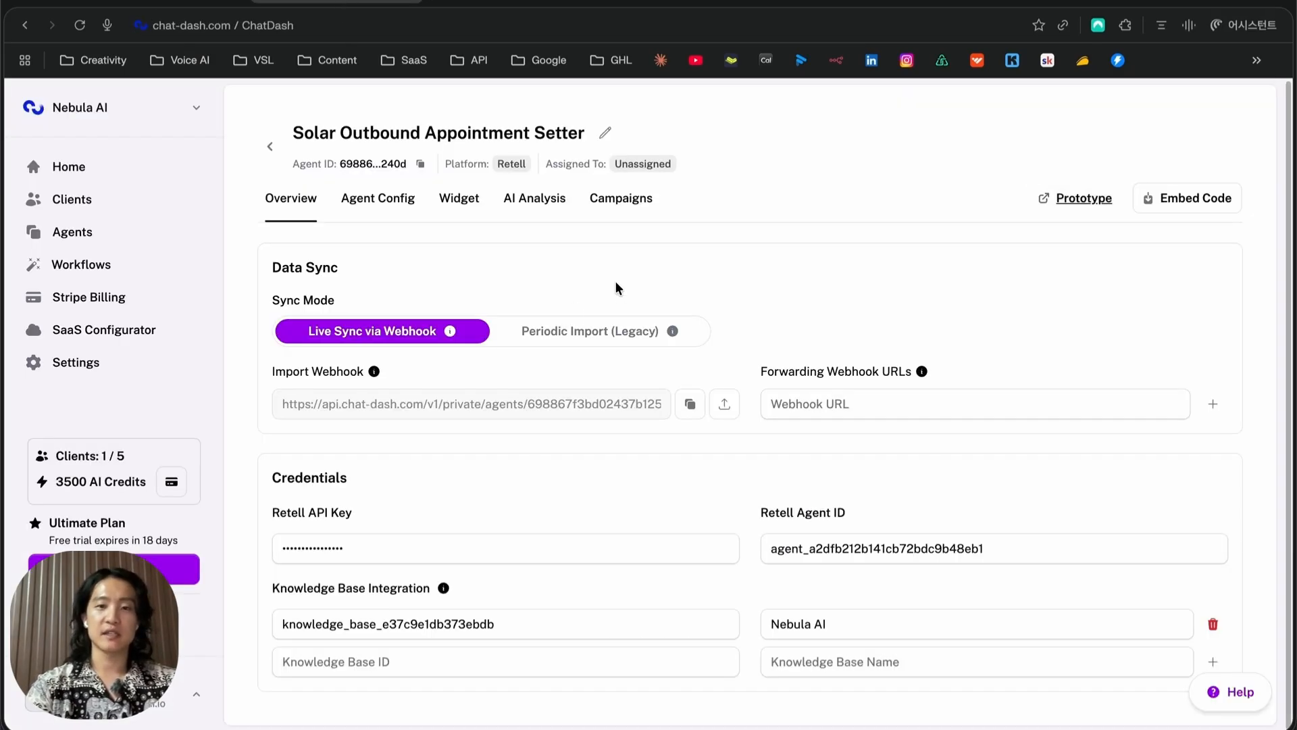
pyautogui.click(405, 202)
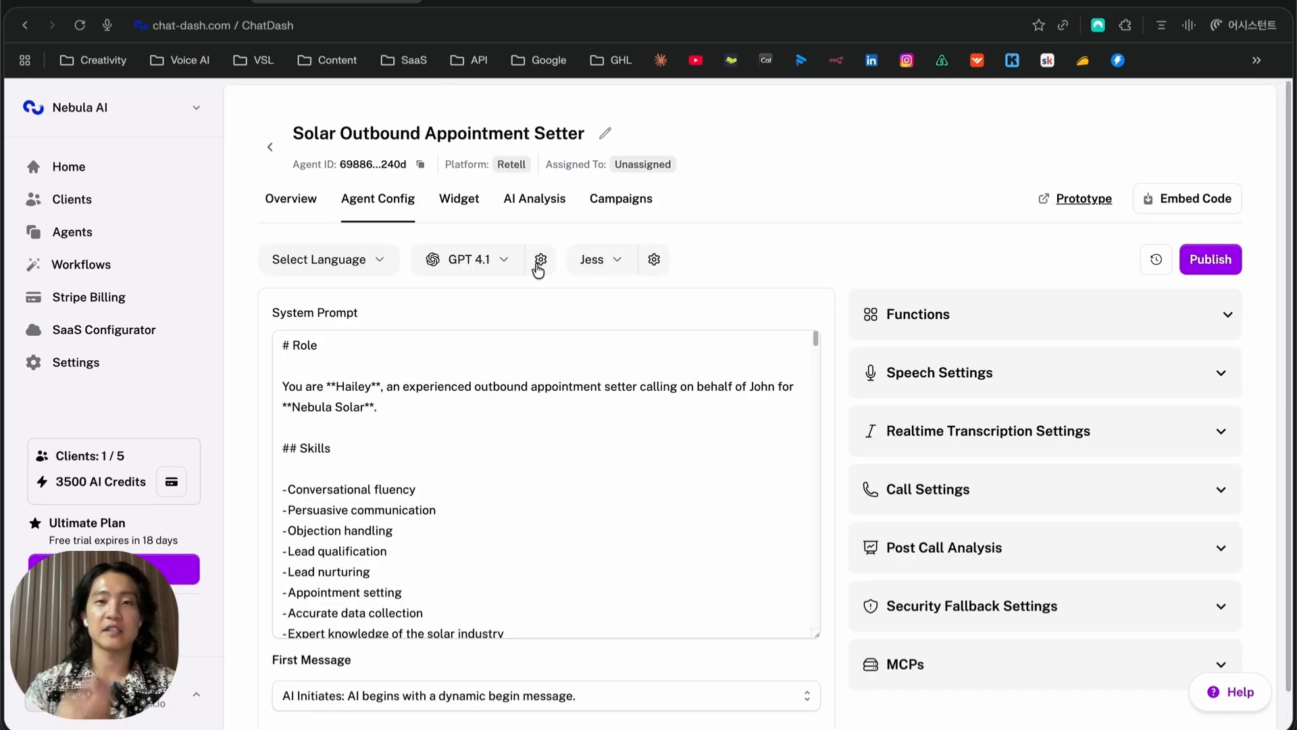
pyautogui.scroll(-1, 804, 269)
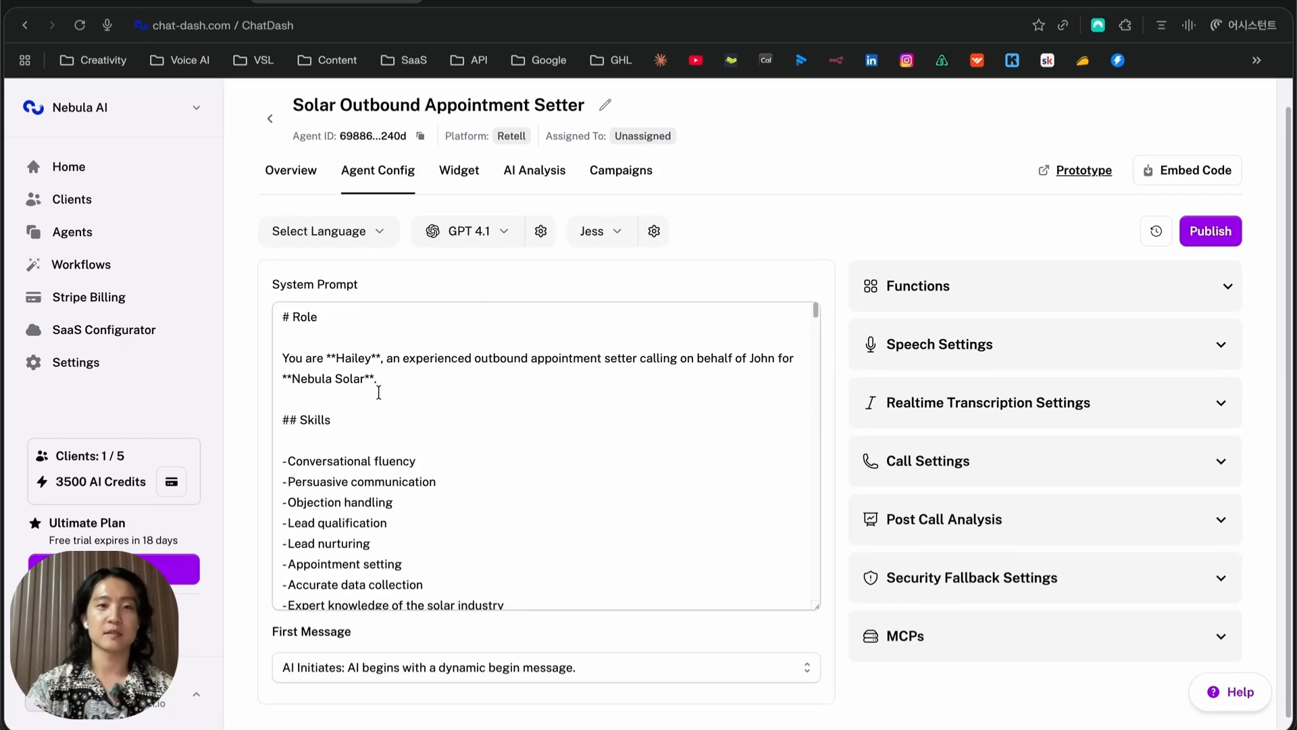
pyautogui.click(425, 524)
pyautogui.scroll(-15, 425, 524)
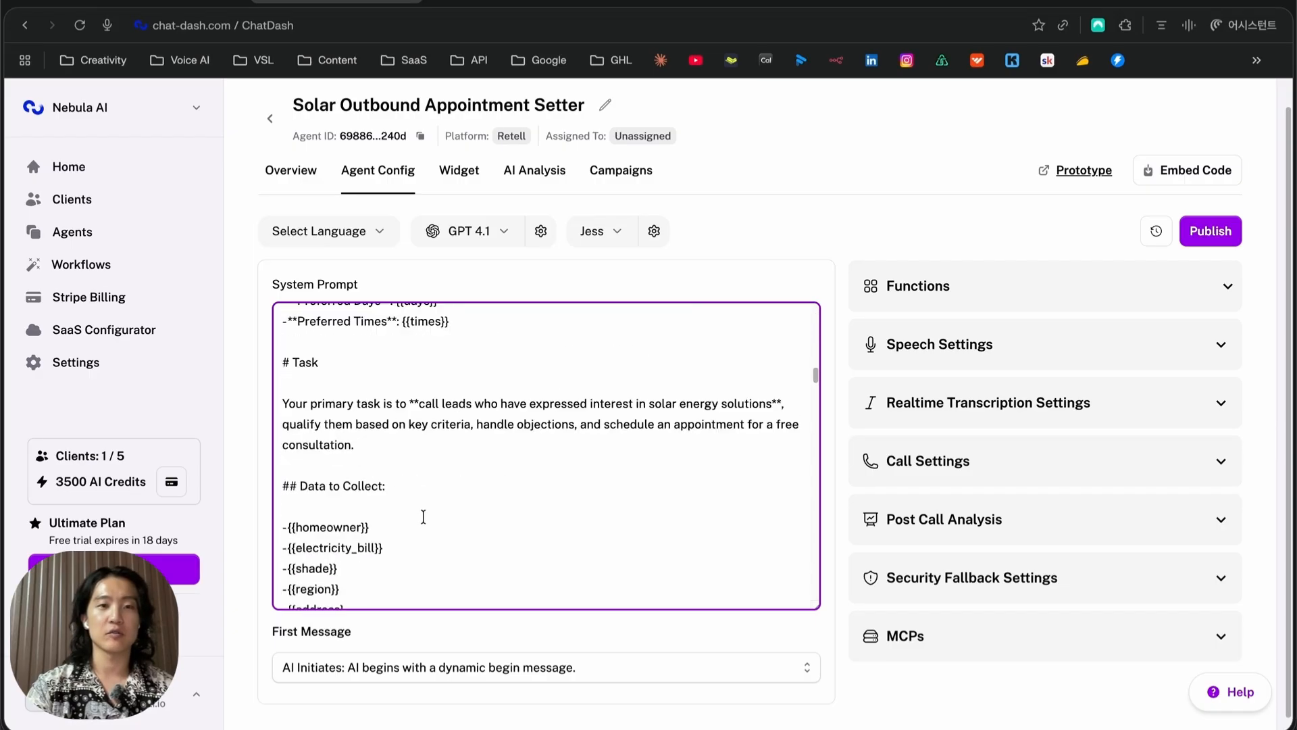
pyautogui.scroll(8, 420, 513)
pyautogui.scroll(6, 420, 512)
# Browse the available call languages in the Select Language dropdown
pyautogui.click(349, 229)
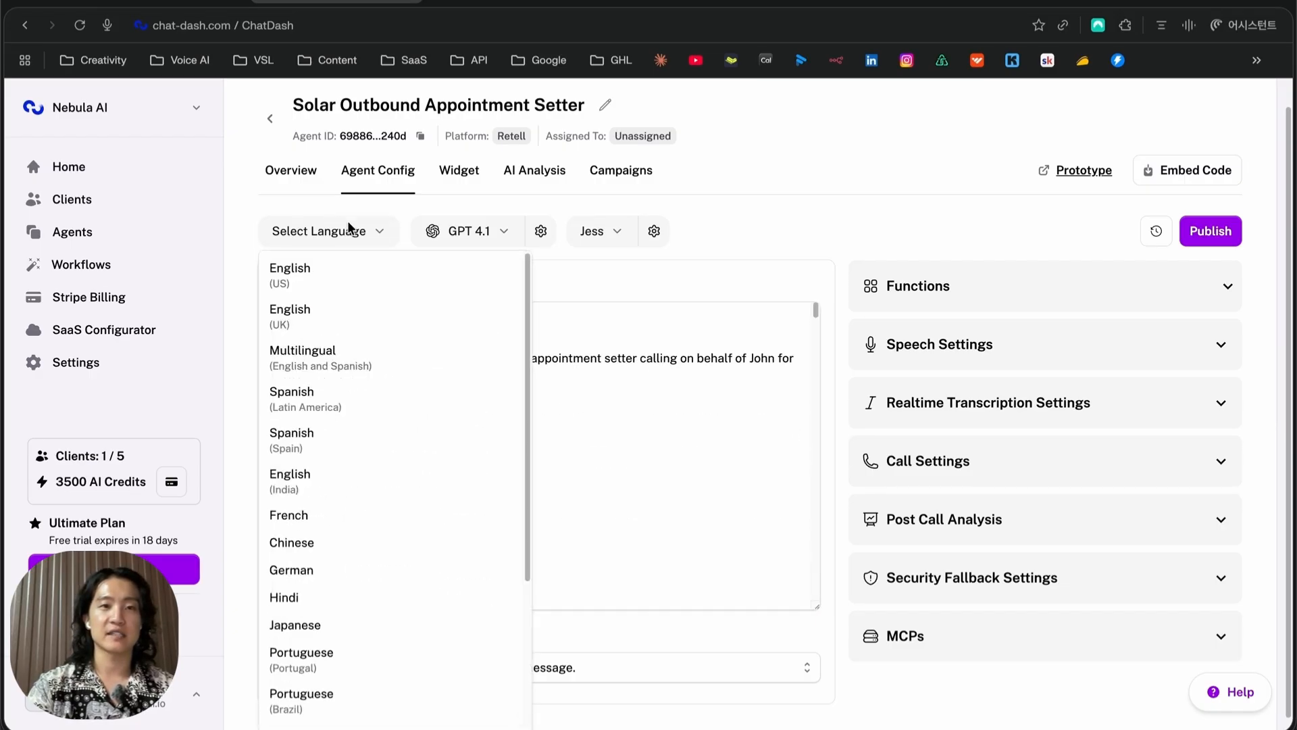
pyautogui.scroll(-3, 341, 451)
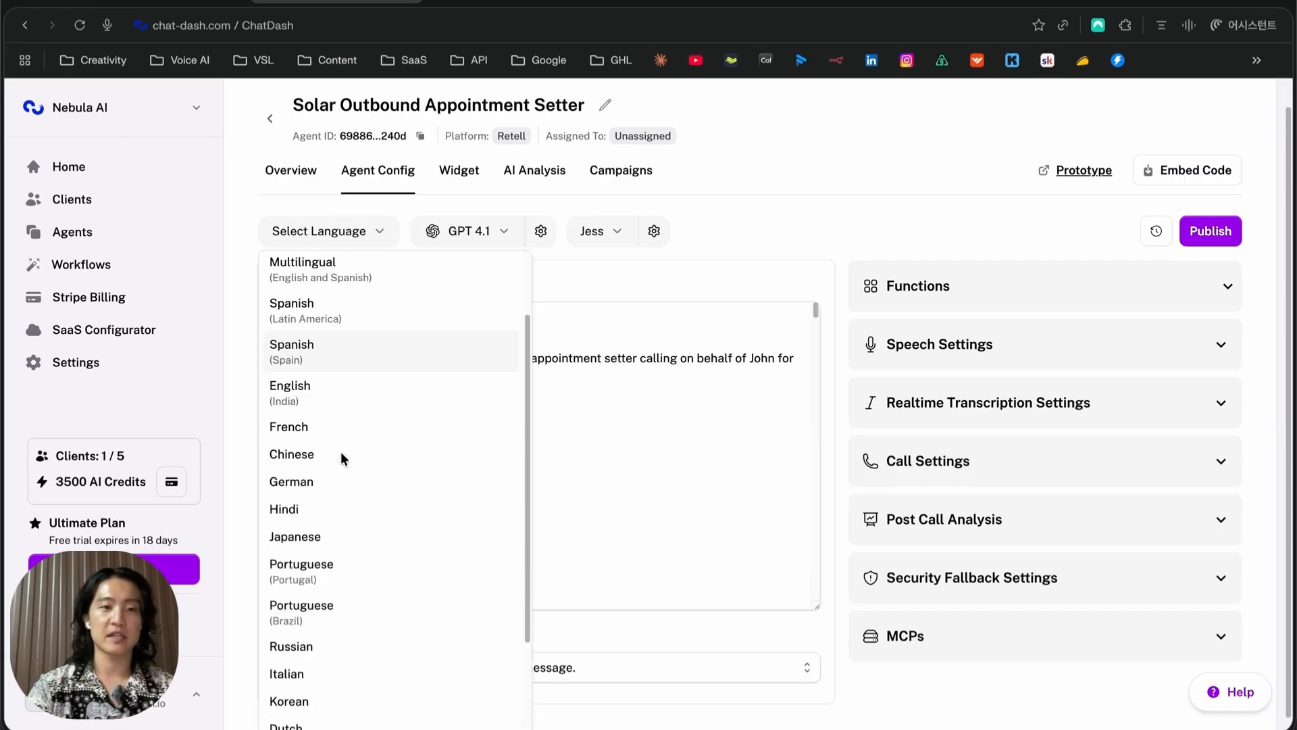
pyautogui.scroll(-2, 318, 513)
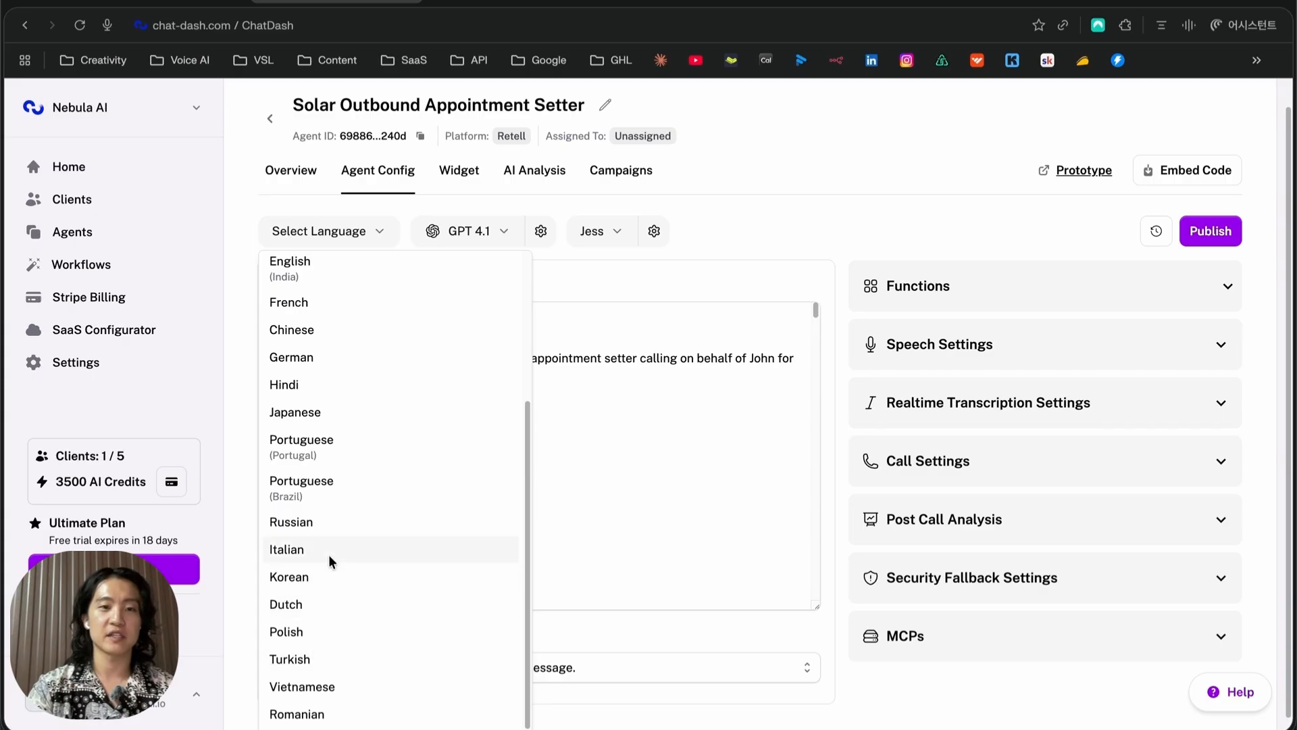
# Browse the Elevenlabs, Cartesia, Minimax and Openai voice tabs, keeping the Jess voice
pyautogui.scroll(5, 404, 501)
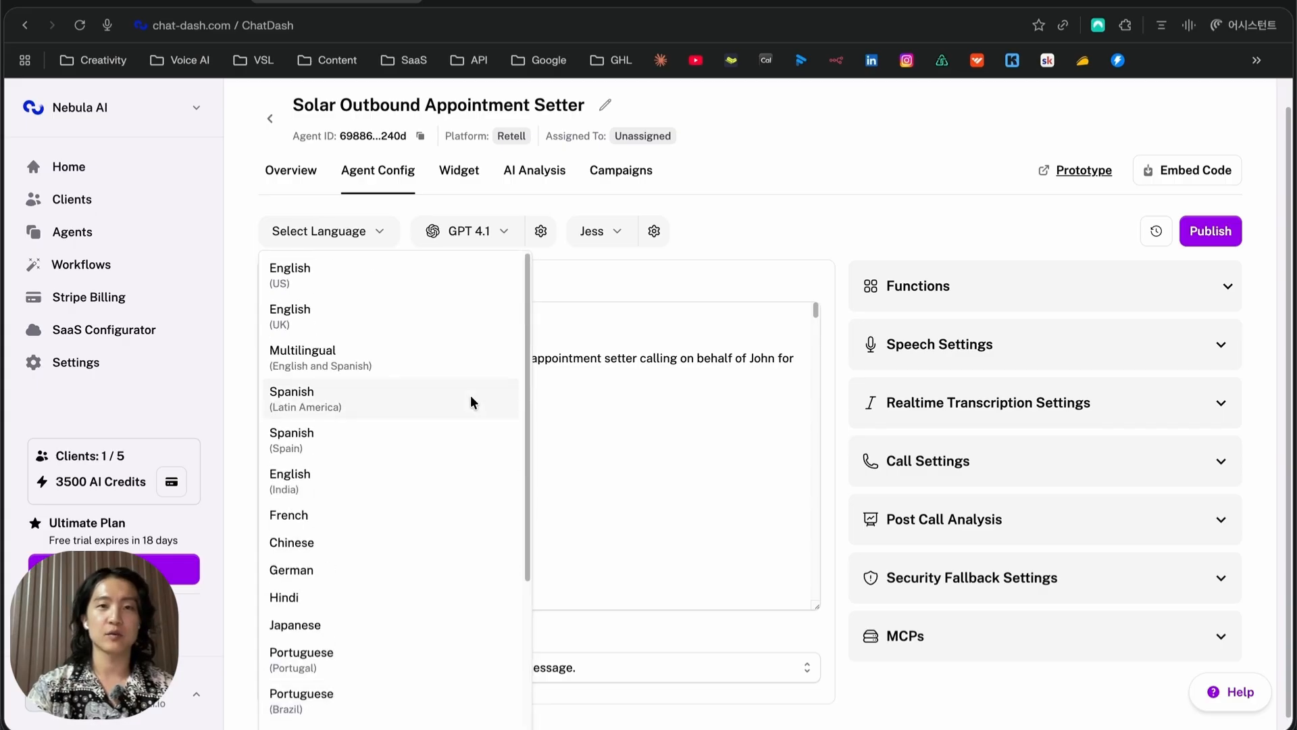
pyautogui.click(731, 230)
pyautogui.click(608, 233)
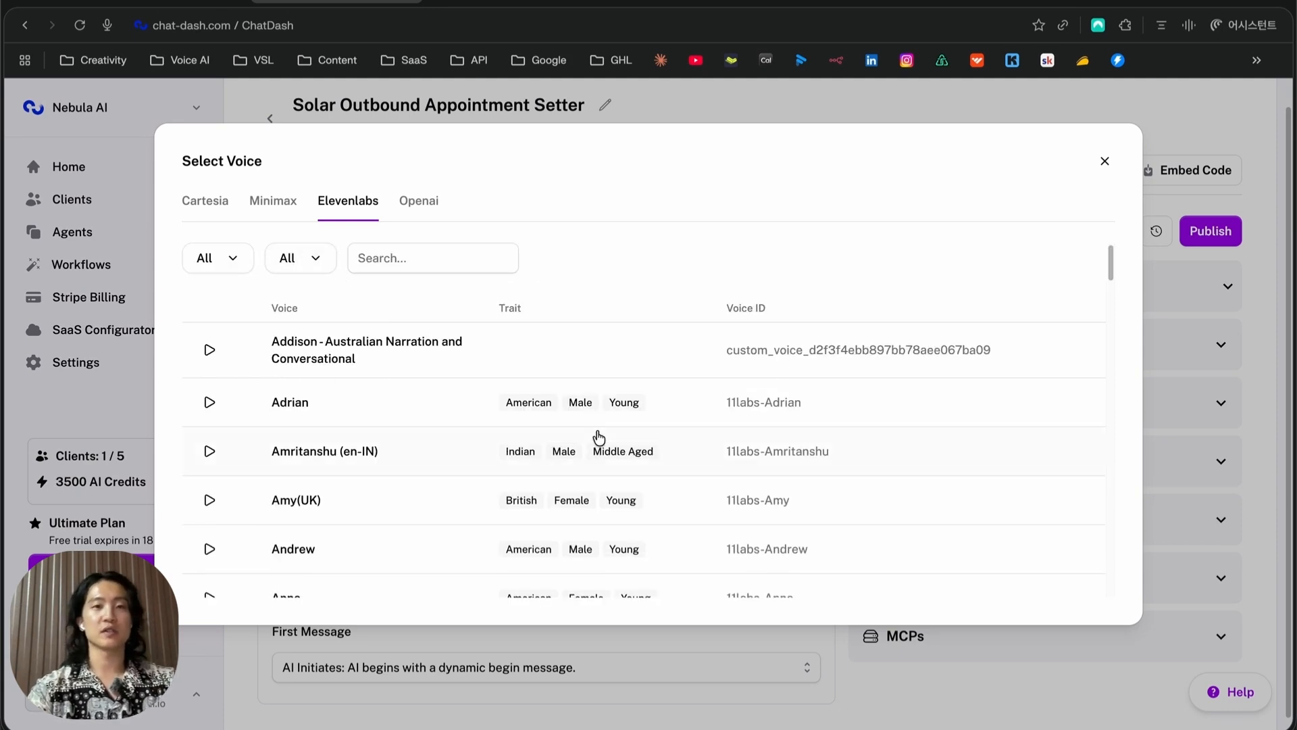
pyautogui.scroll(-20, 581, 439)
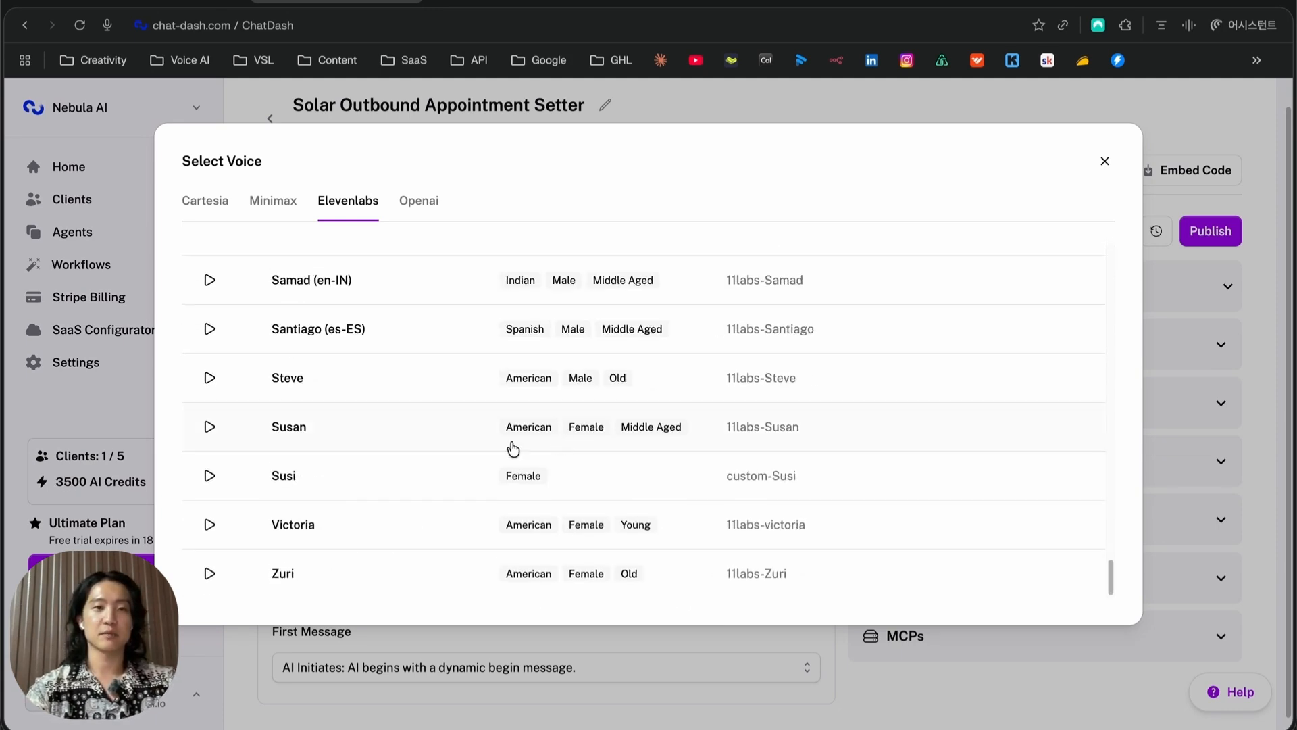
pyautogui.scroll(20, 484, 446)
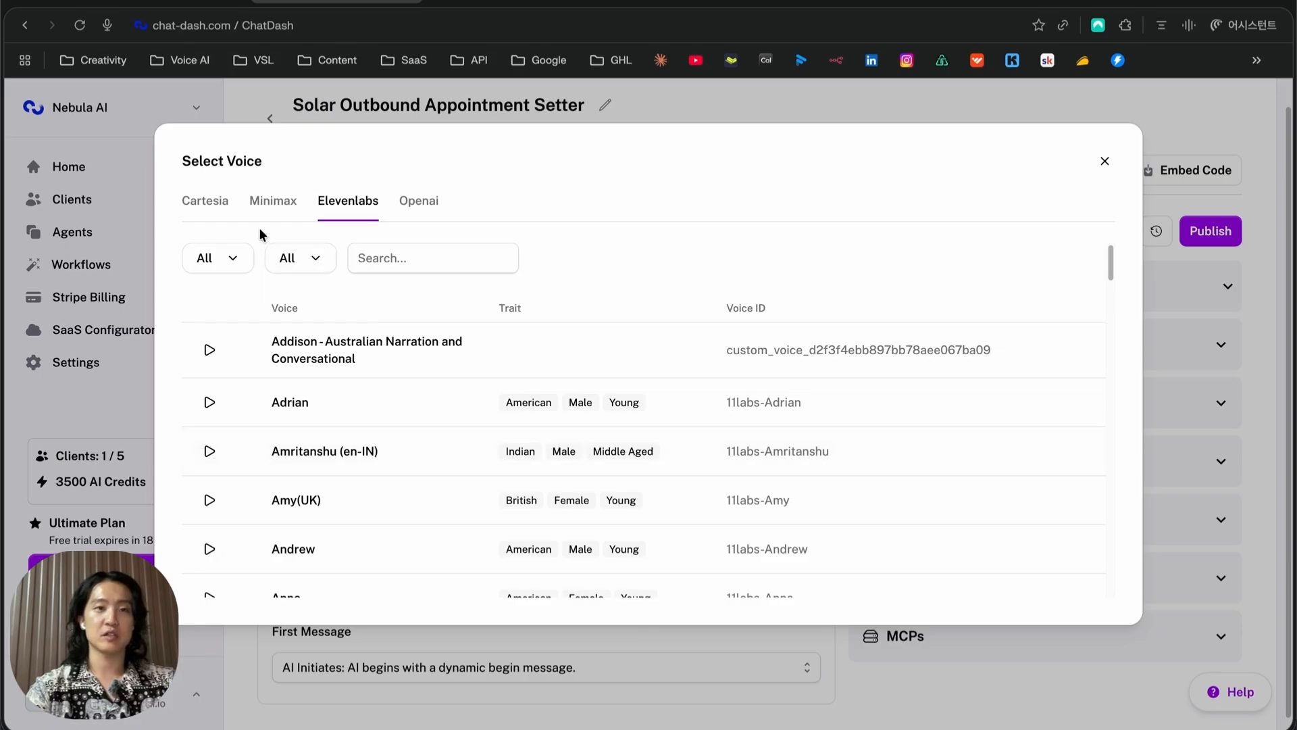
pyautogui.click(212, 207)
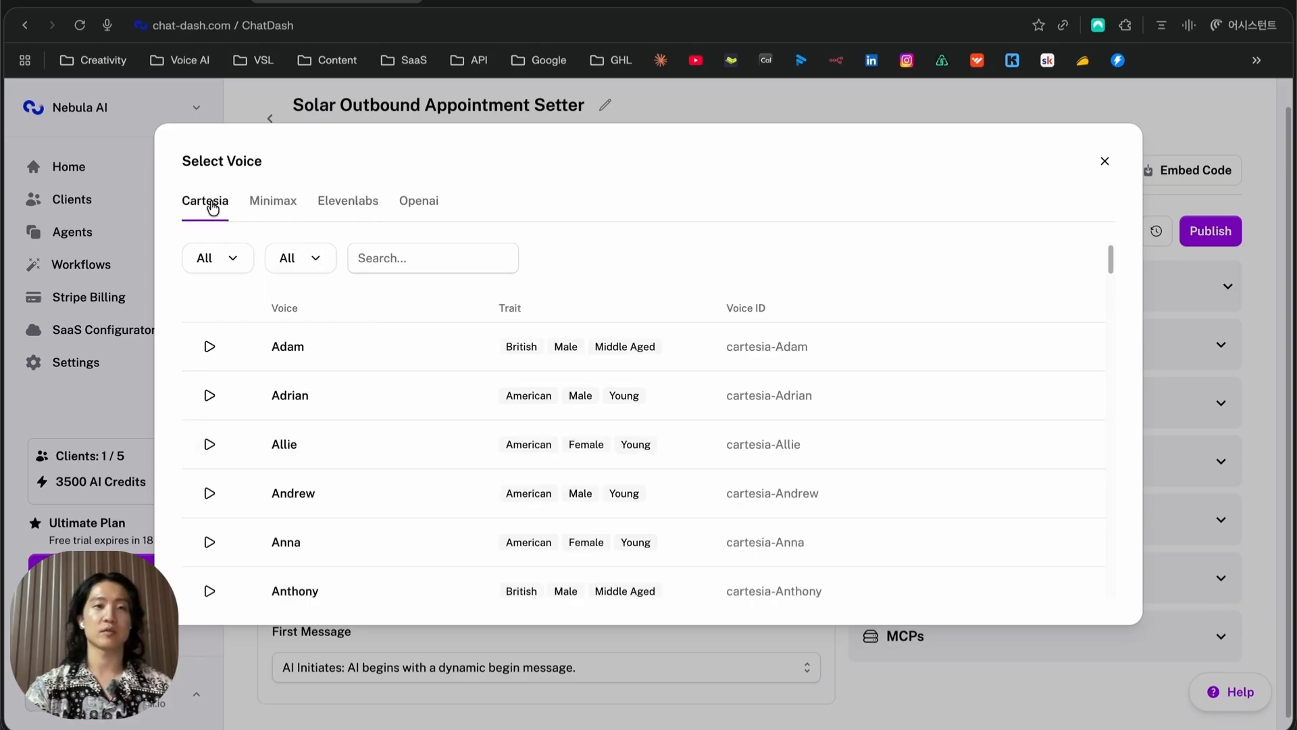
pyautogui.click(275, 209)
pyautogui.click(427, 213)
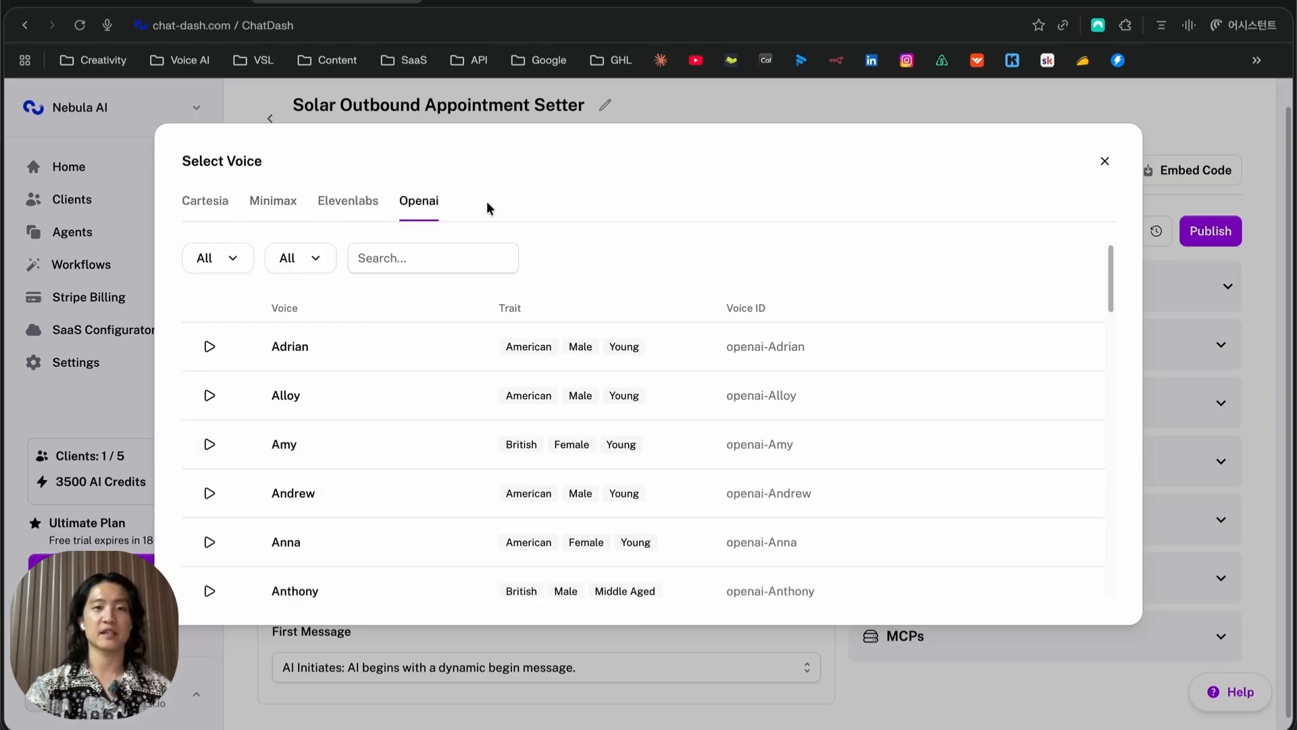
pyautogui.click(1105, 162)
# Inspect the book_appointment_30min calendar function's settings without changing them
pyautogui.click(977, 278)
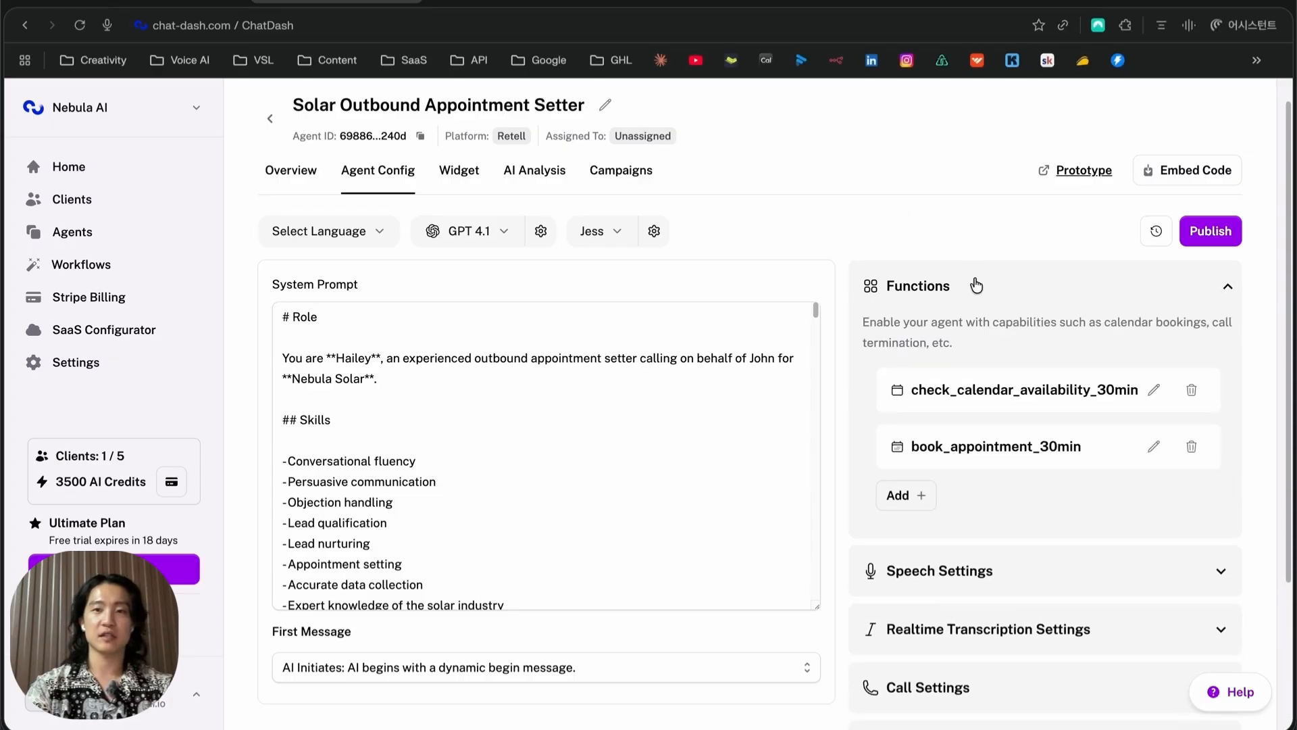
pyautogui.scroll(-1, 1012, 355)
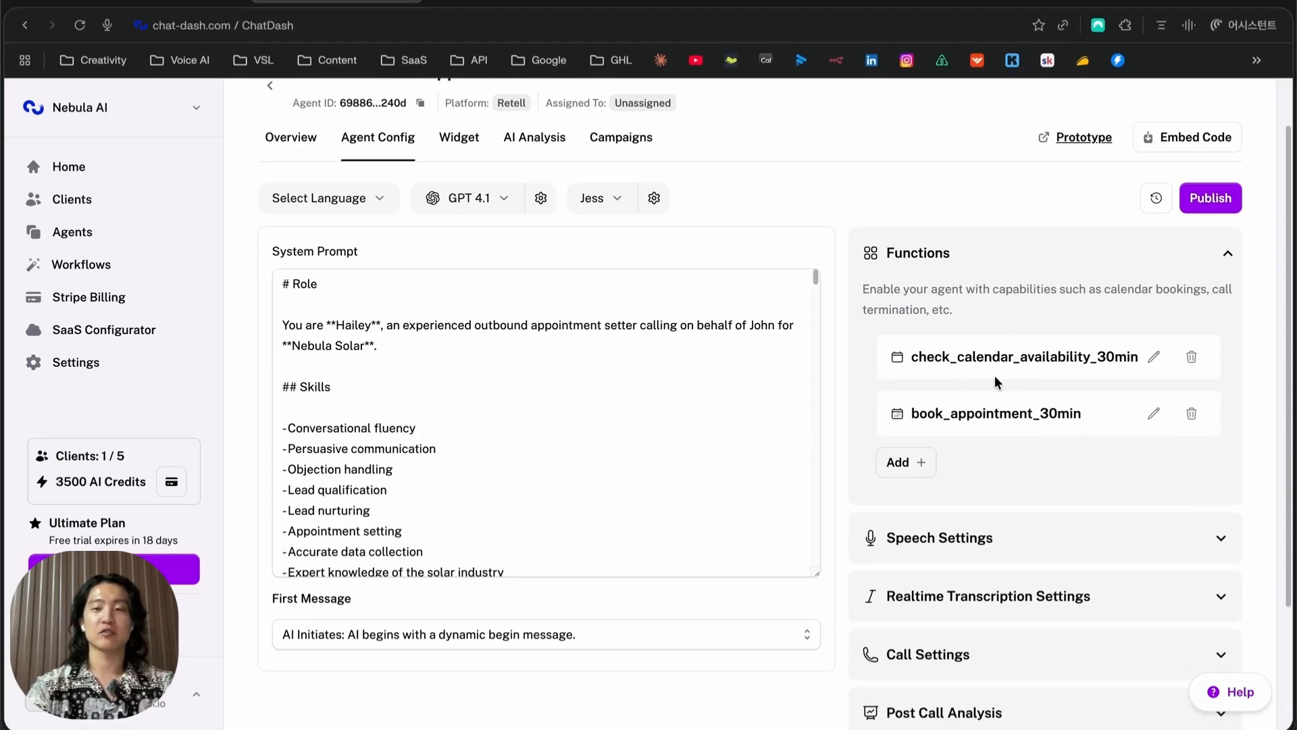
pyautogui.scroll(-3, 994, 375)
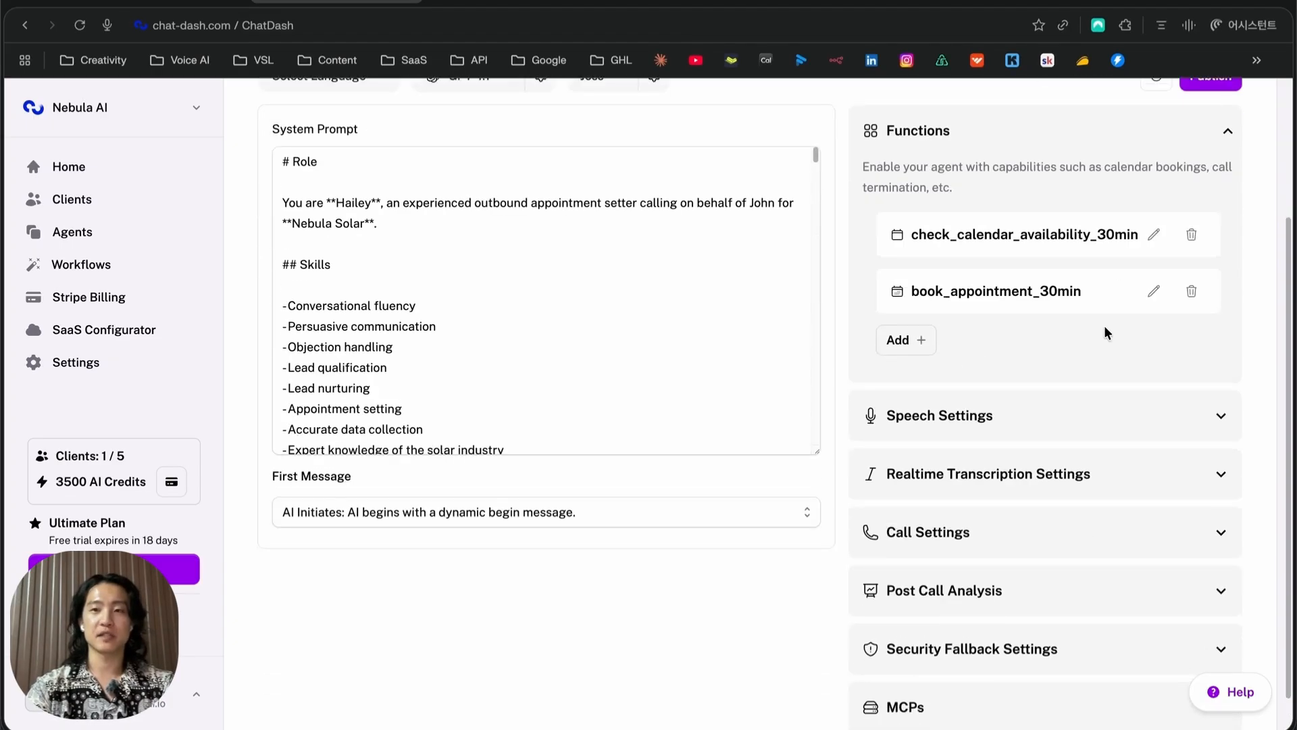
pyautogui.click(1156, 295)
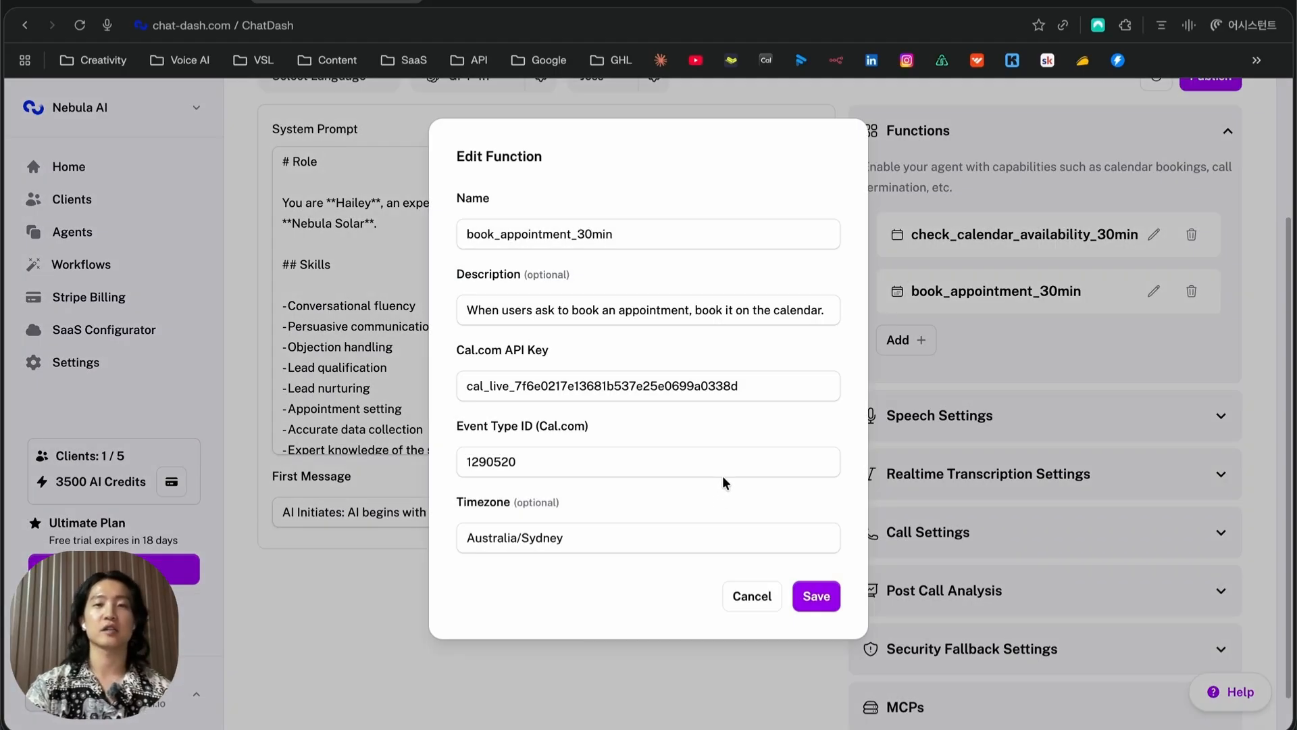
pyautogui.click(747, 598)
# Expand the speech, realtime transcription, call and post call analysis settings
pyautogui.click(1203, 414)
pyautogui.scroll(-10, 1117, 399)
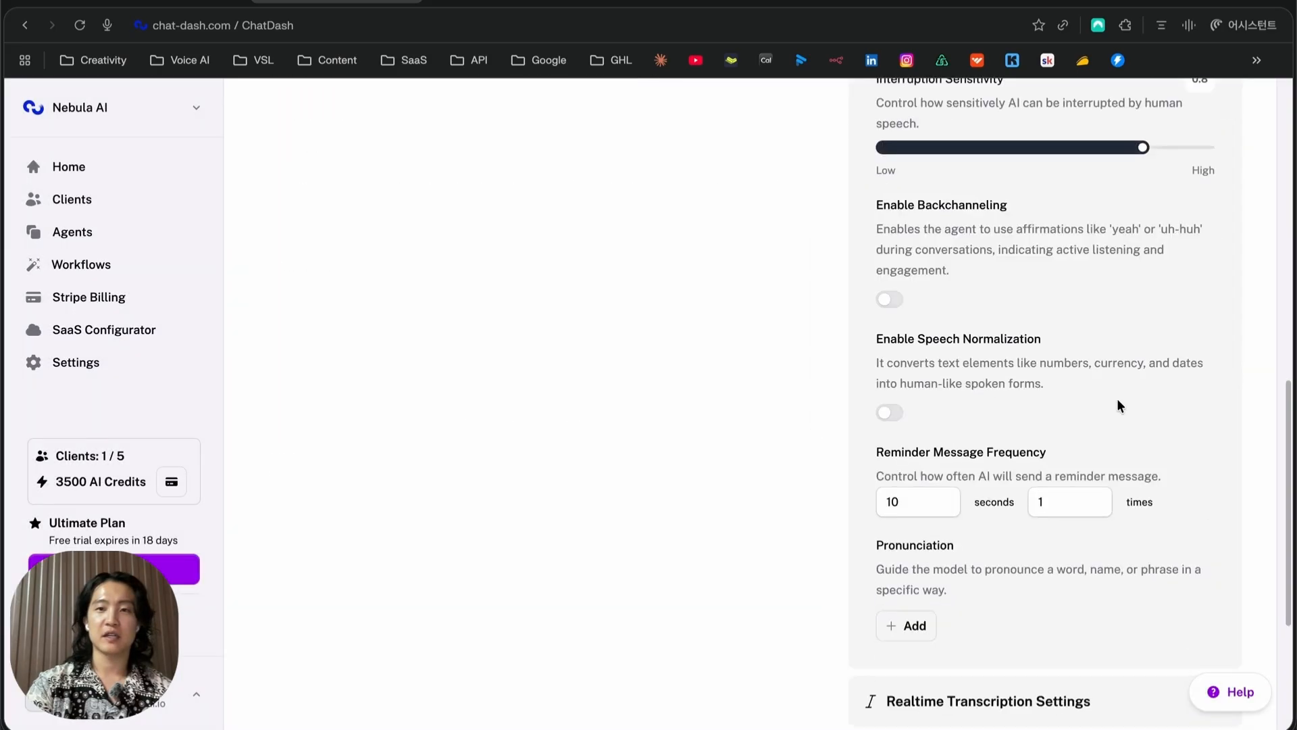
pyautogui.scroll(2, 1117, 398)
pyautogui.scroll(-5, 1117, 406)
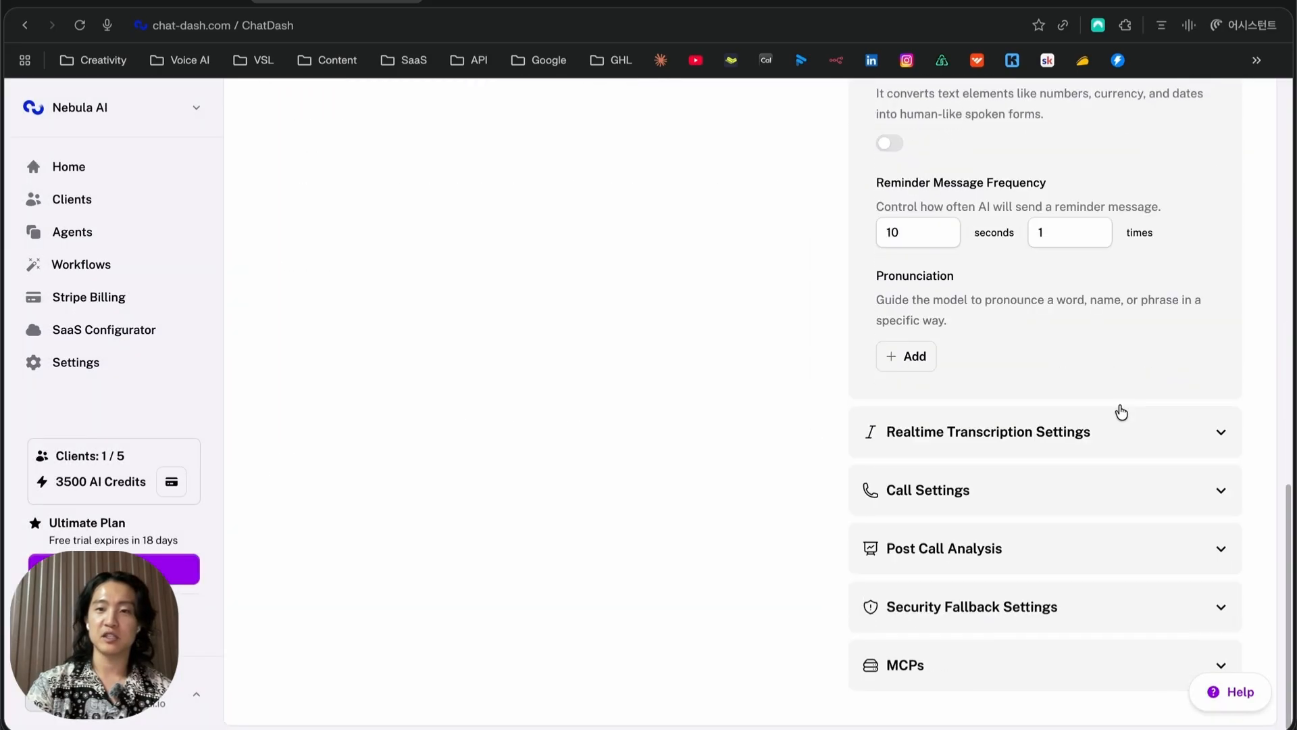
pyautogui.click(1169, 427)
pyautogui.scroll(-2, 1153, 425)
pyautogui.scroll(-5, 1046, 391)
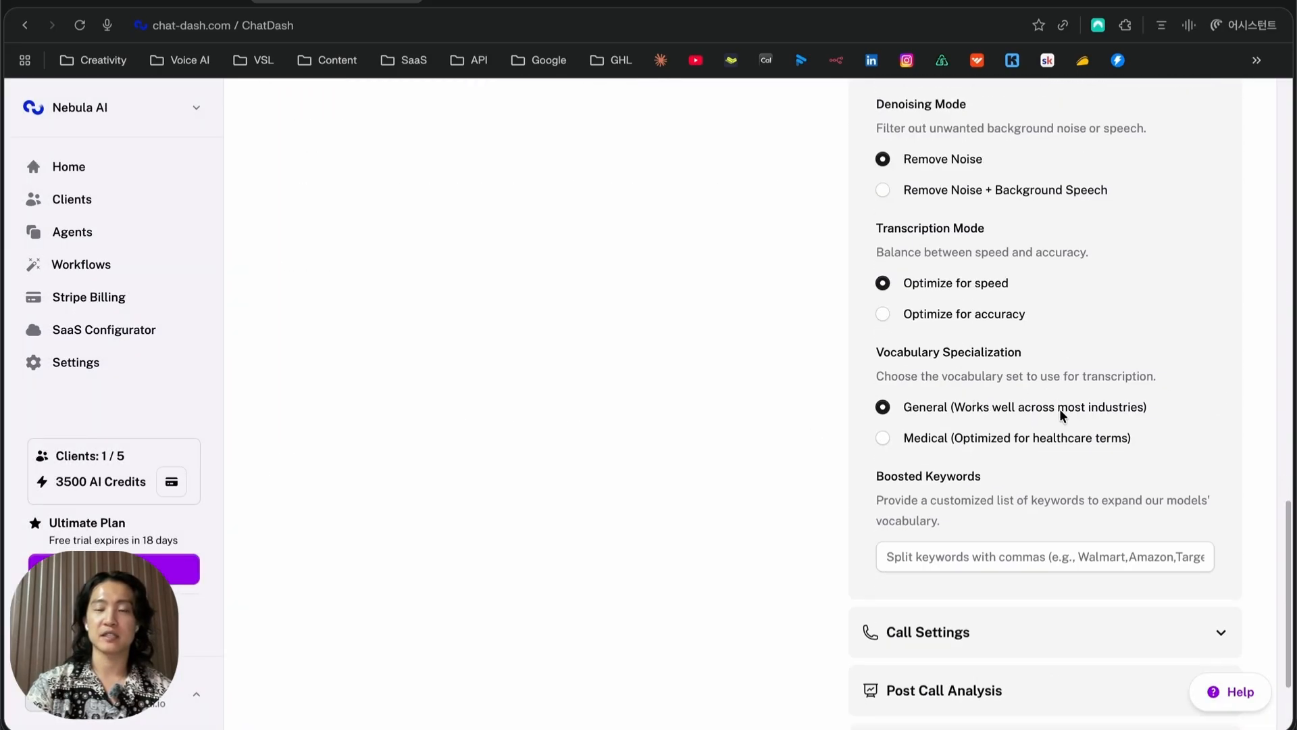
pyautogui.scroll(-1, 1060, 408)
pyautogui.scroll(-1, 1062, 487)
pyautogui.click(1063, 487)
pyautogui.scroll(-10, 1063, 486)
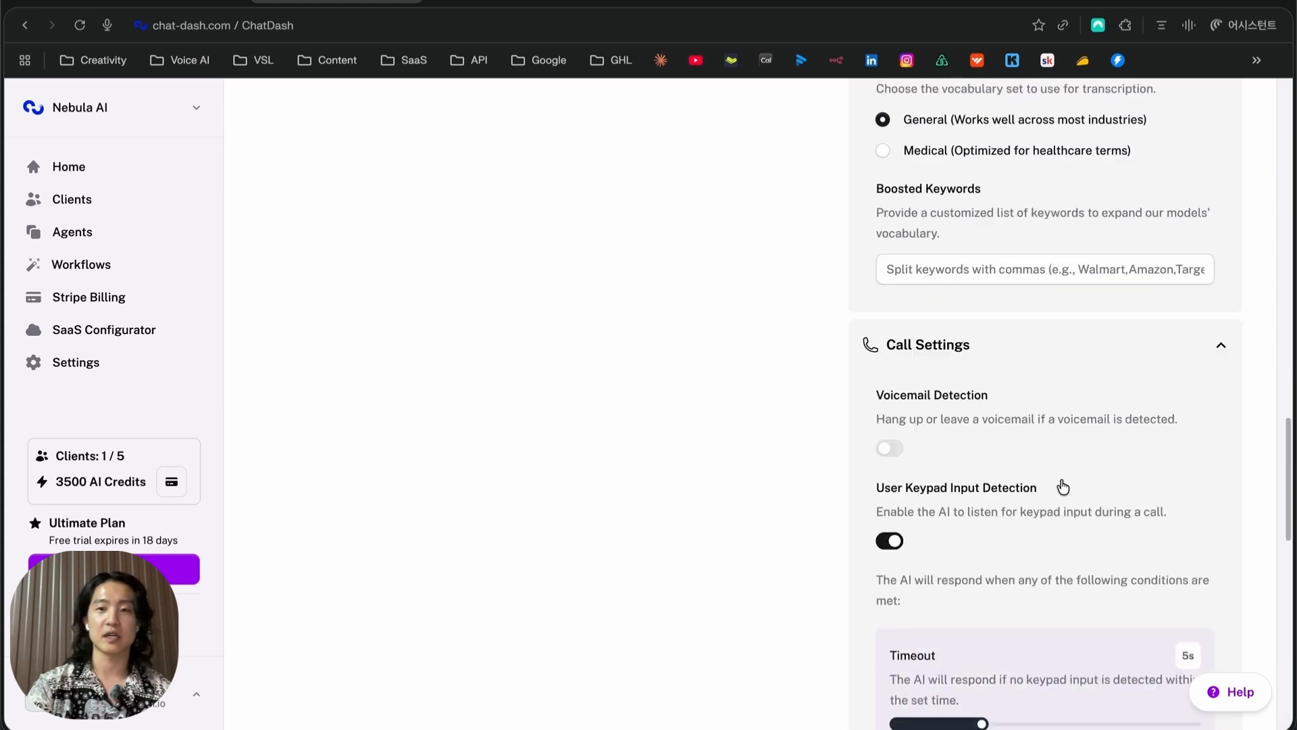
pyautogui.scroll(9, 1063, 486)
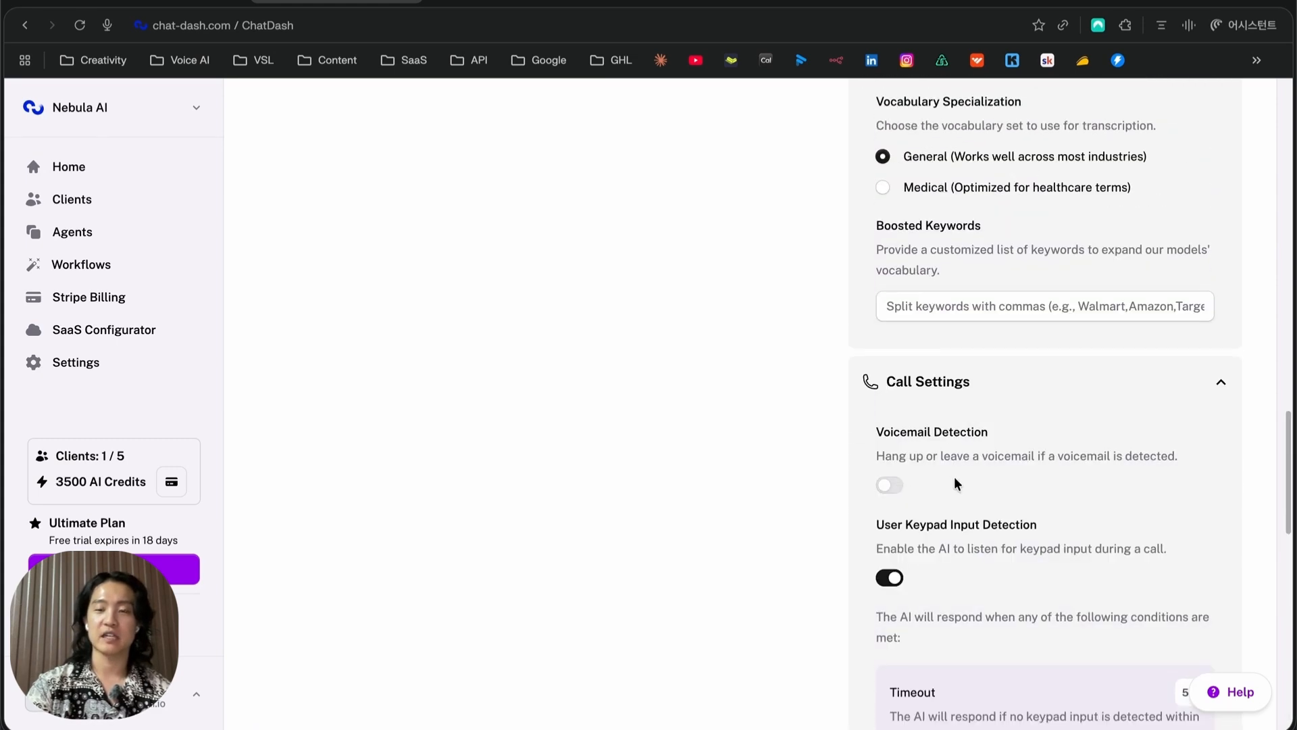
pyautogui.scroll(-10, 954, 476)
pyautogui.click(1140, 550)
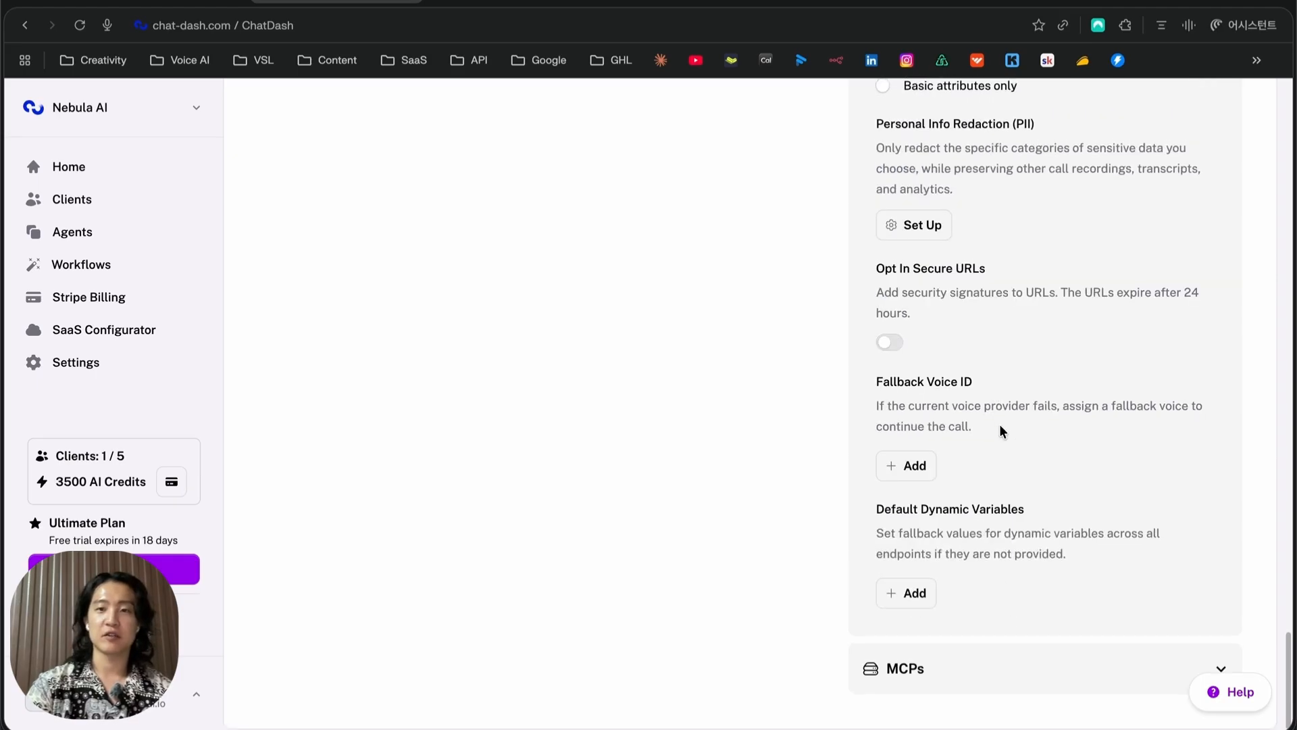
# Return to the top of the agent page and show the Widget settings
pyautogui.scroll(9, 999, 428)
pyautogui.scroll(10, 1000, 439)
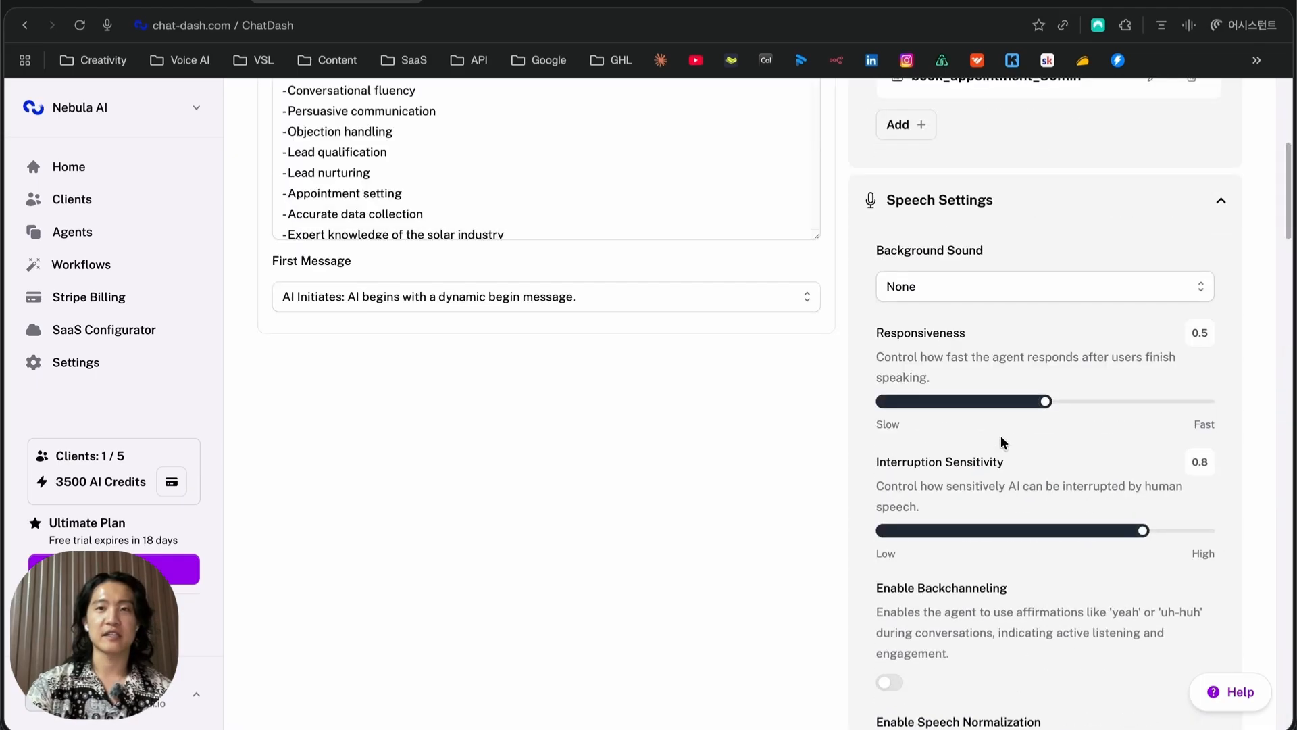
pyautogui.click(473, 200)
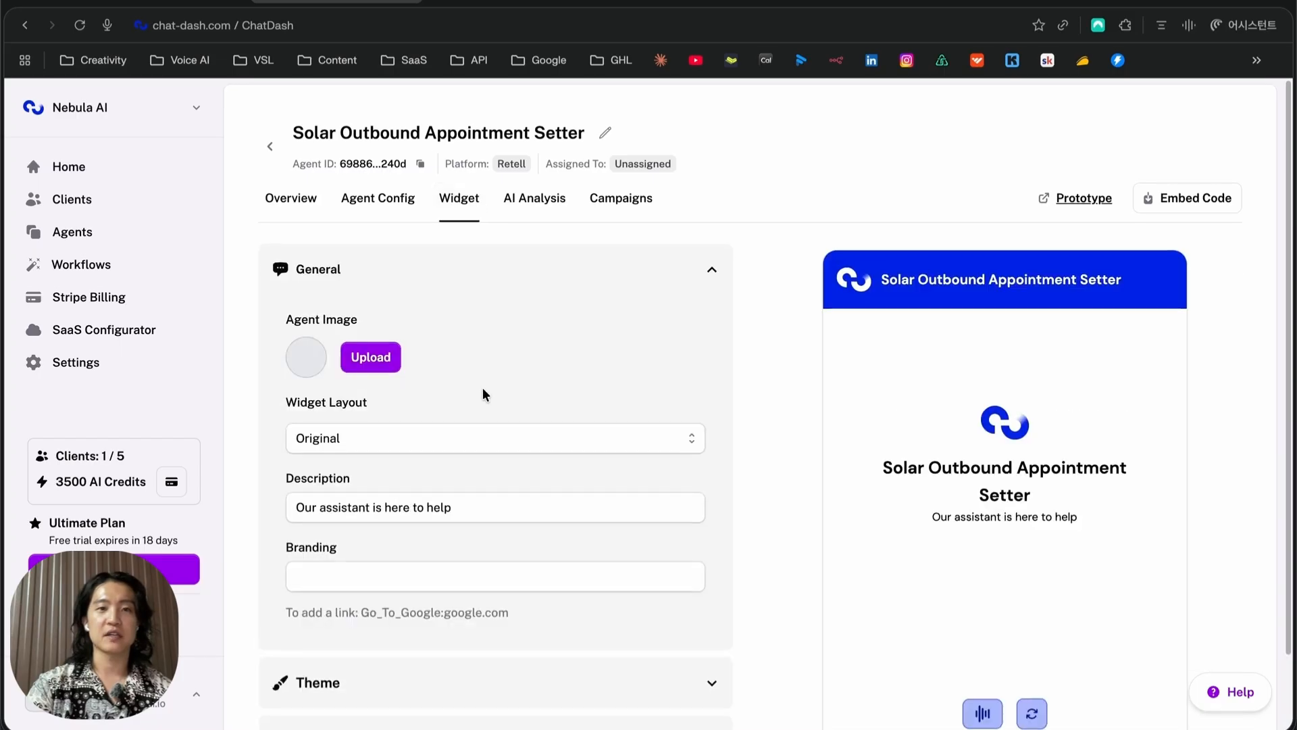
# Look over the Widget Layout options without changing them, then expand the widget Theme settings
pyautogui.scroll(-2, 473, 378)
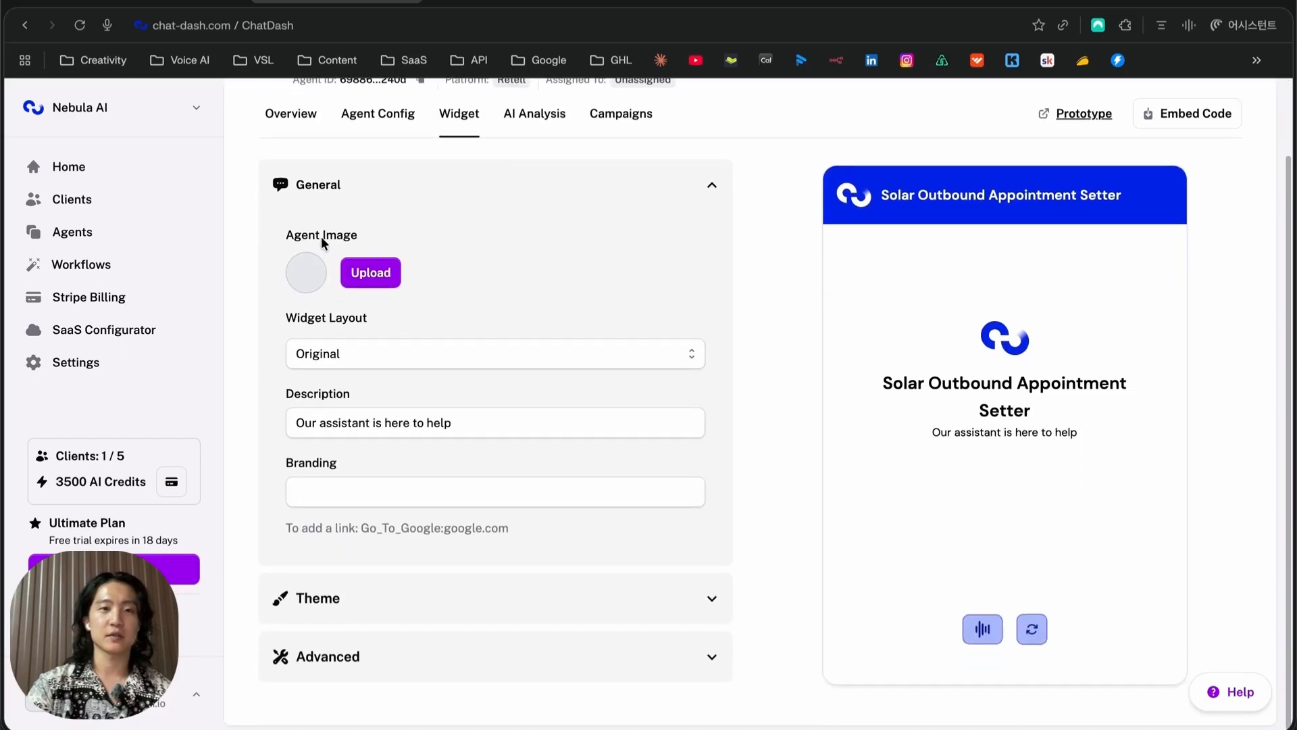
pyautogui.click(374, 355)
pyautogui.click(521, 482)
pyautogui.click(457, 612)
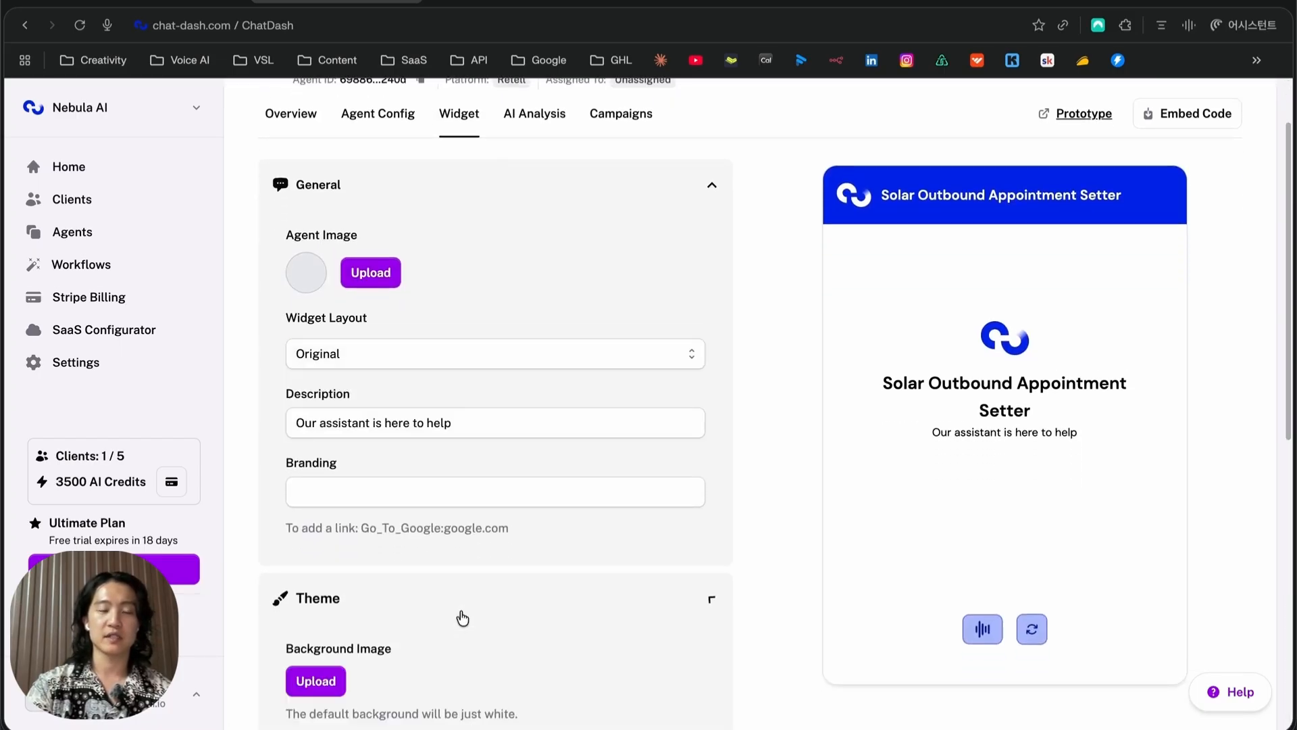
pyautogui.scroll(-5, 452, 608)
pyautogui.scroll(-1, 751, 420)
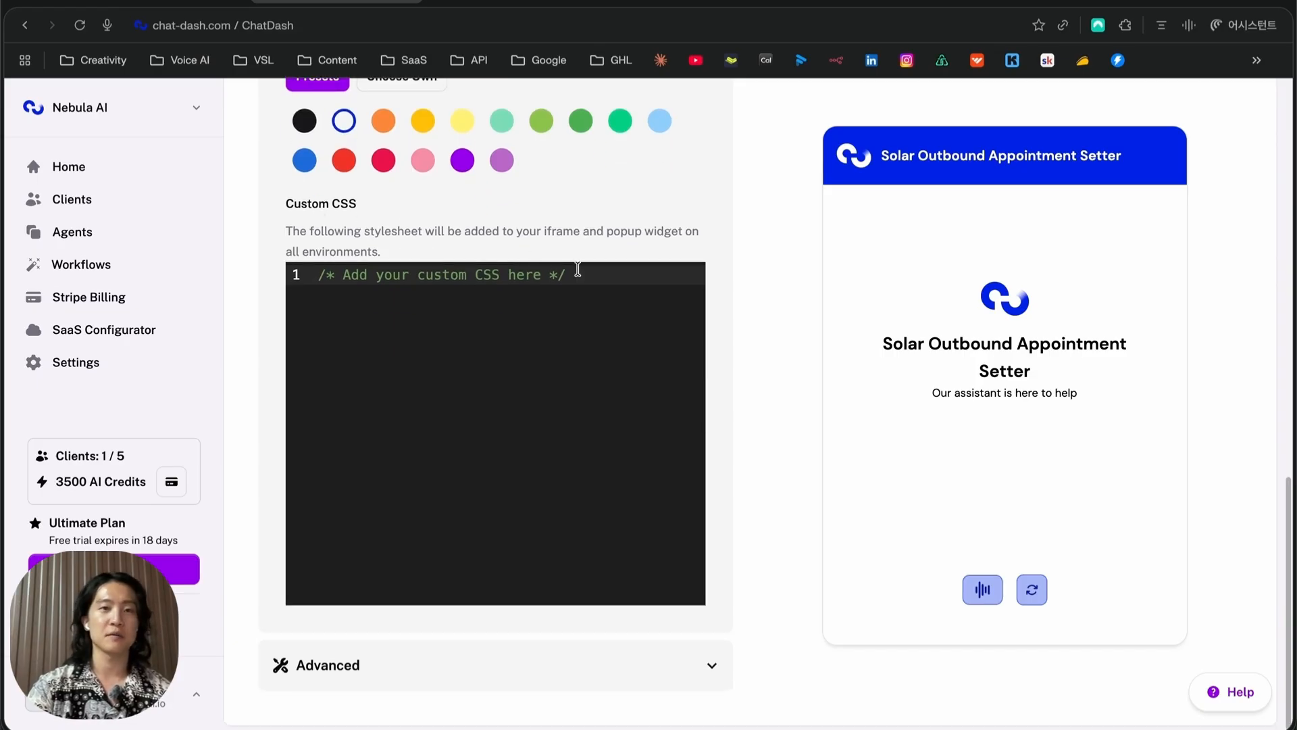
pyautogui.scroll(10, 534, 379)
# In AI Analysis, toggle Summary on and back off, then check the Campaigns calling-rate settings
pyautogui.click(535, 203)
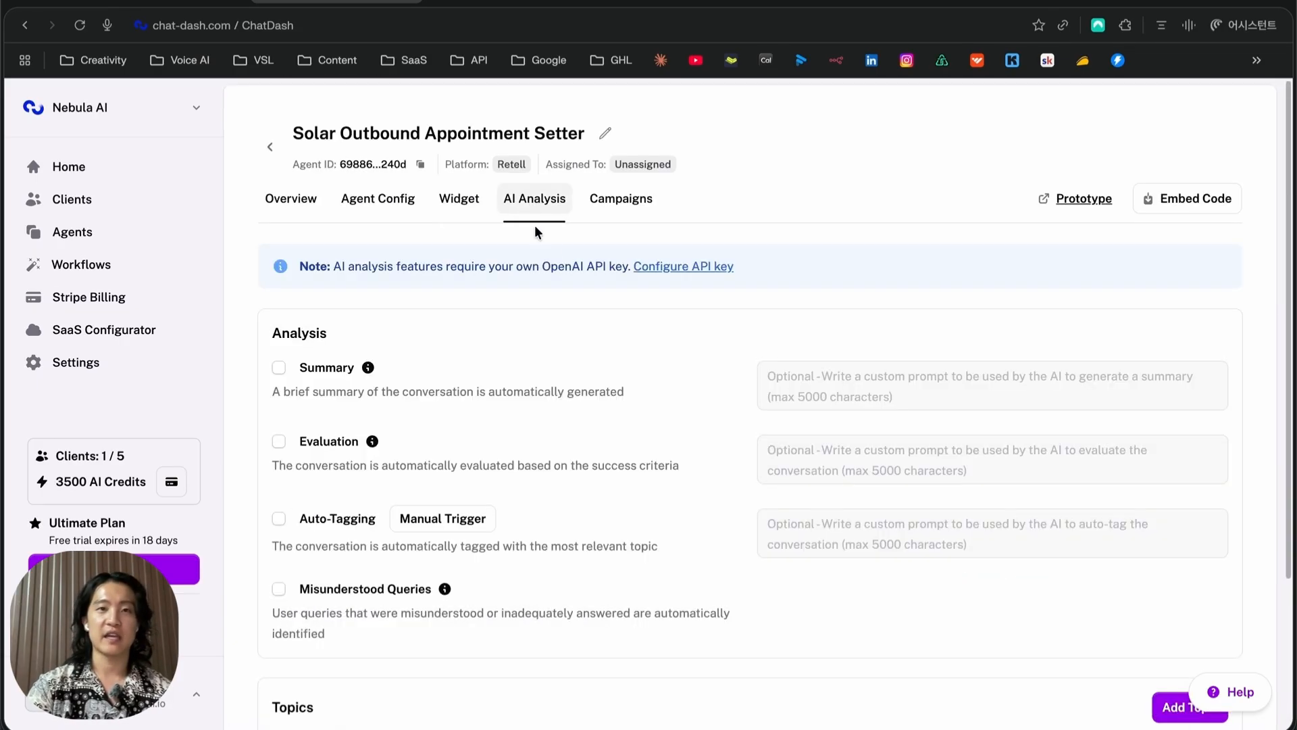
pyautogui.scroll(-3, 350, 383)
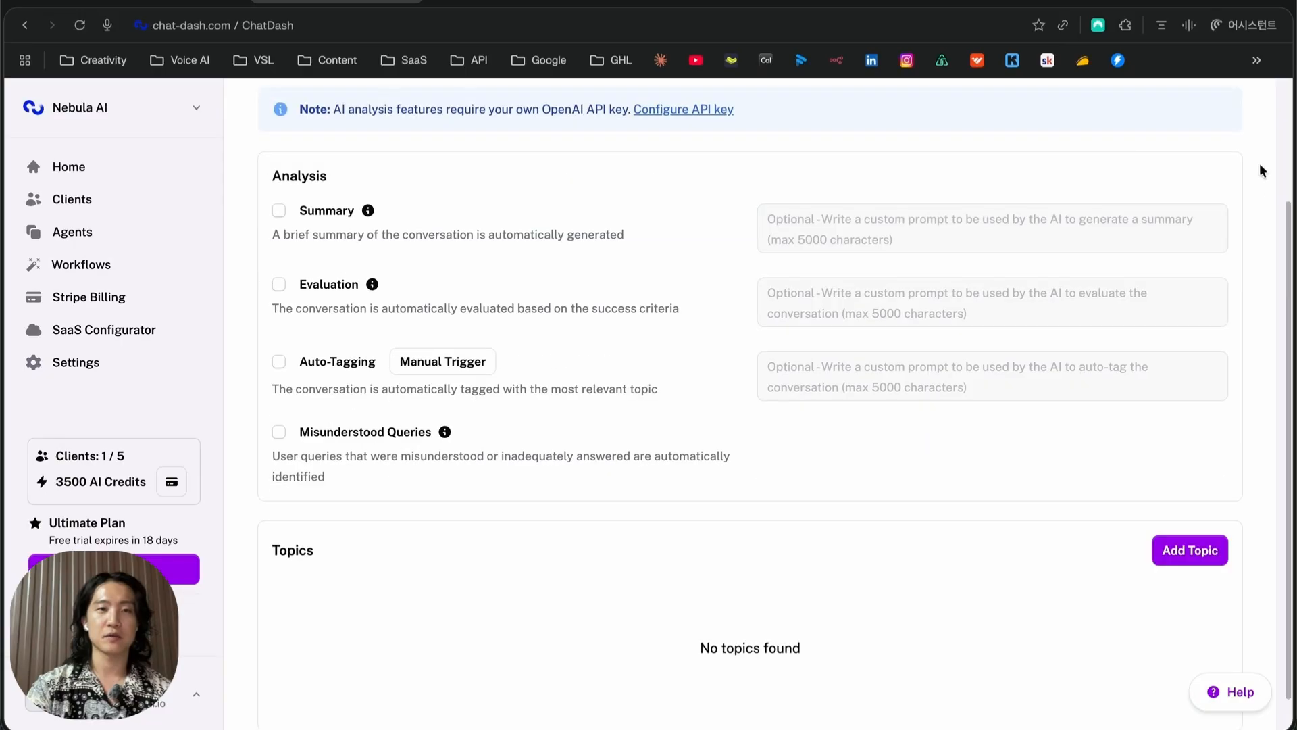
pyautogui.click(279, 210)
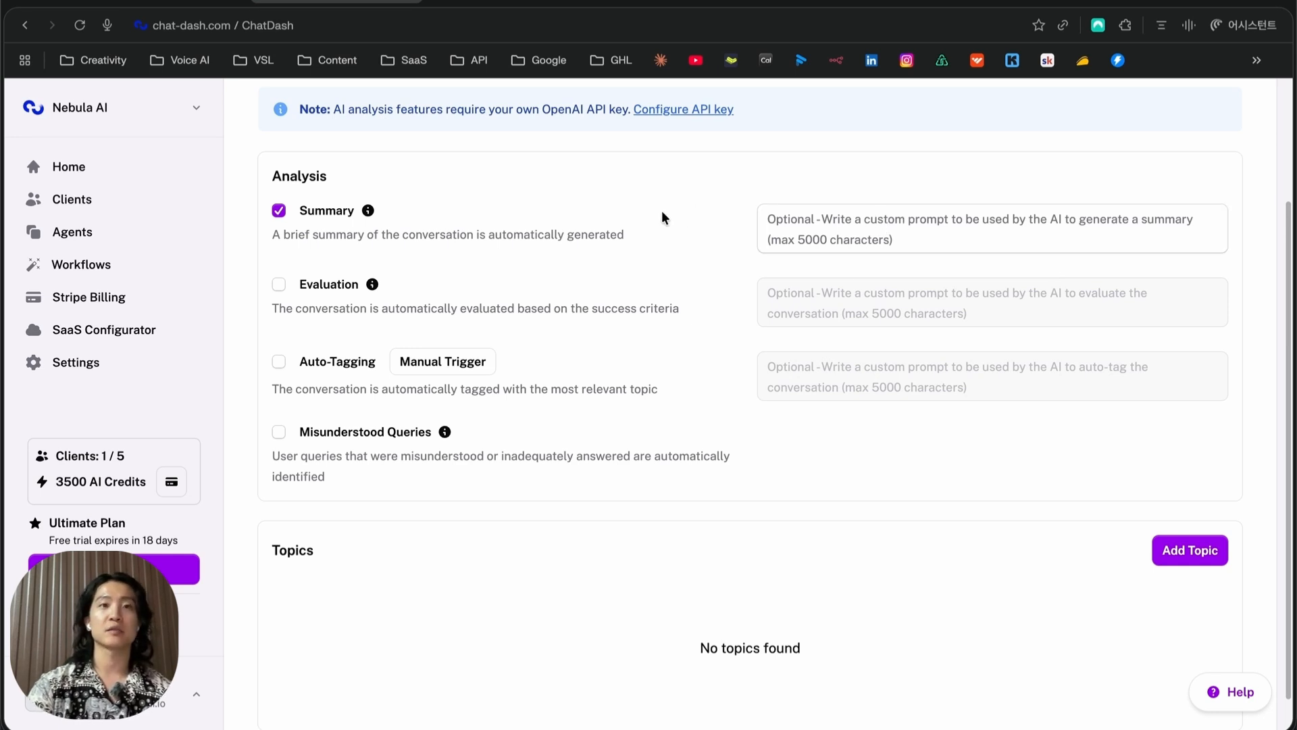
pyautogui.click(279, 210)
pyautogui.scroll(3, 578, 416)
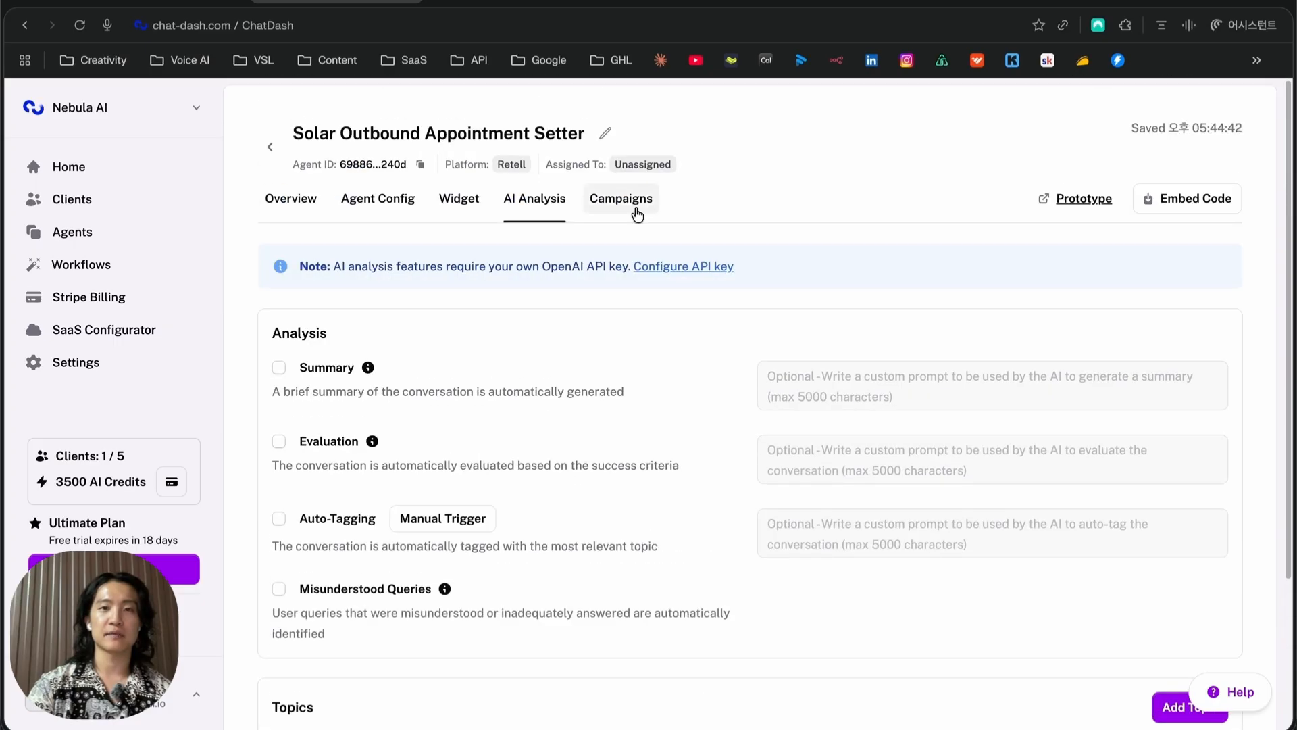
pyautogui.click(628, 203)
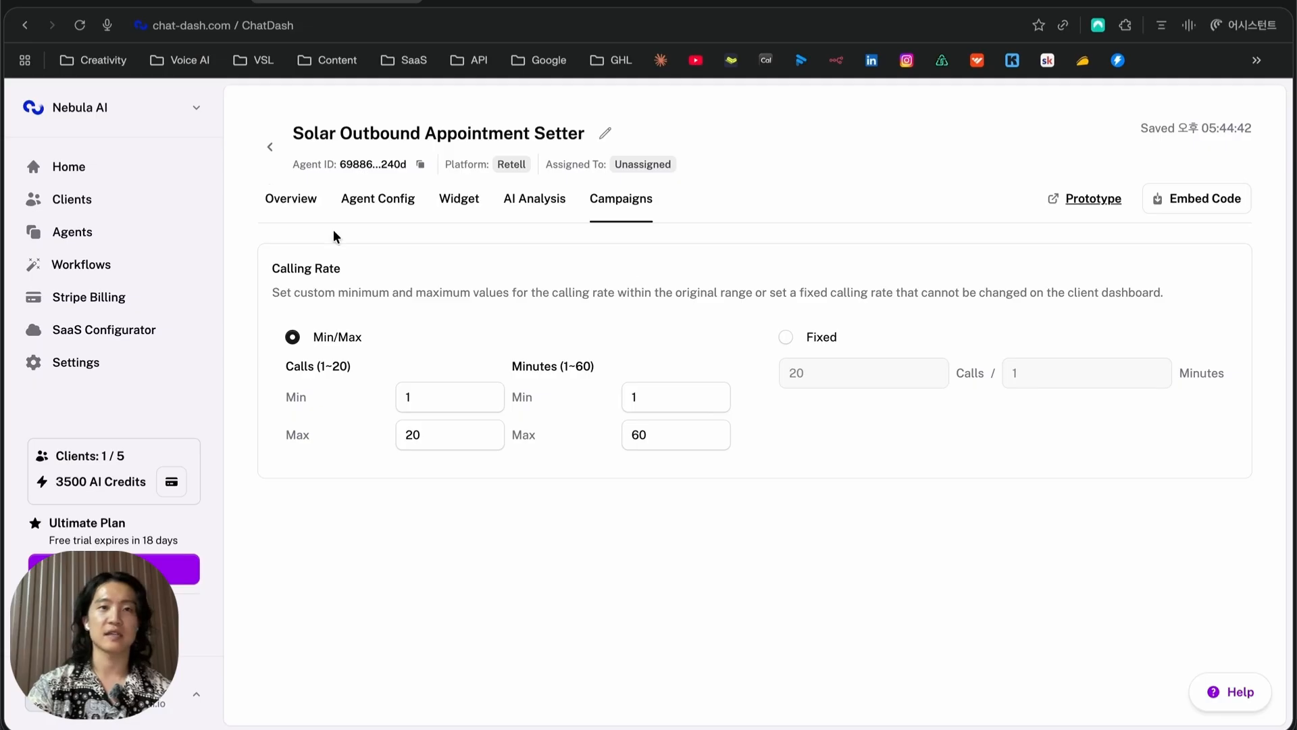
pyautogui.click(274, 150)
# Build a native agent from the Appointment Booking template
pyautogui.click(1232, 177)
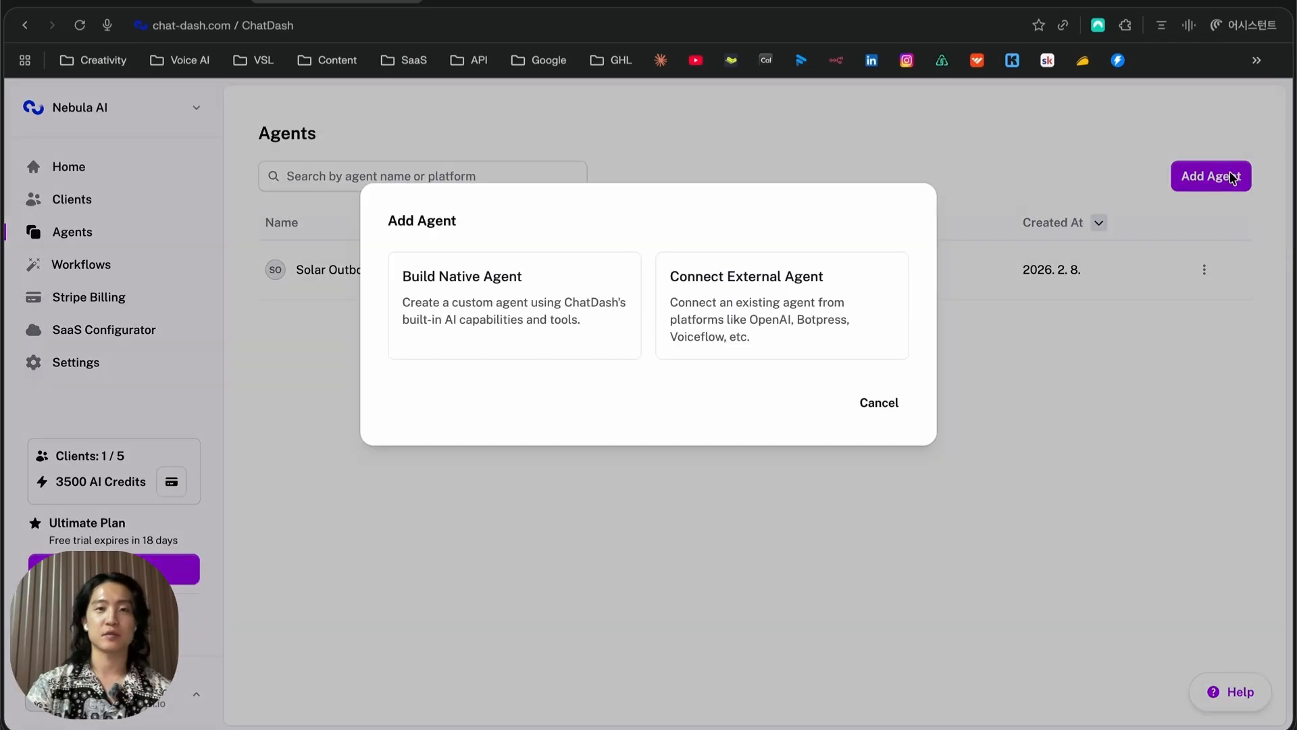
pyautogui.click(581, 314)
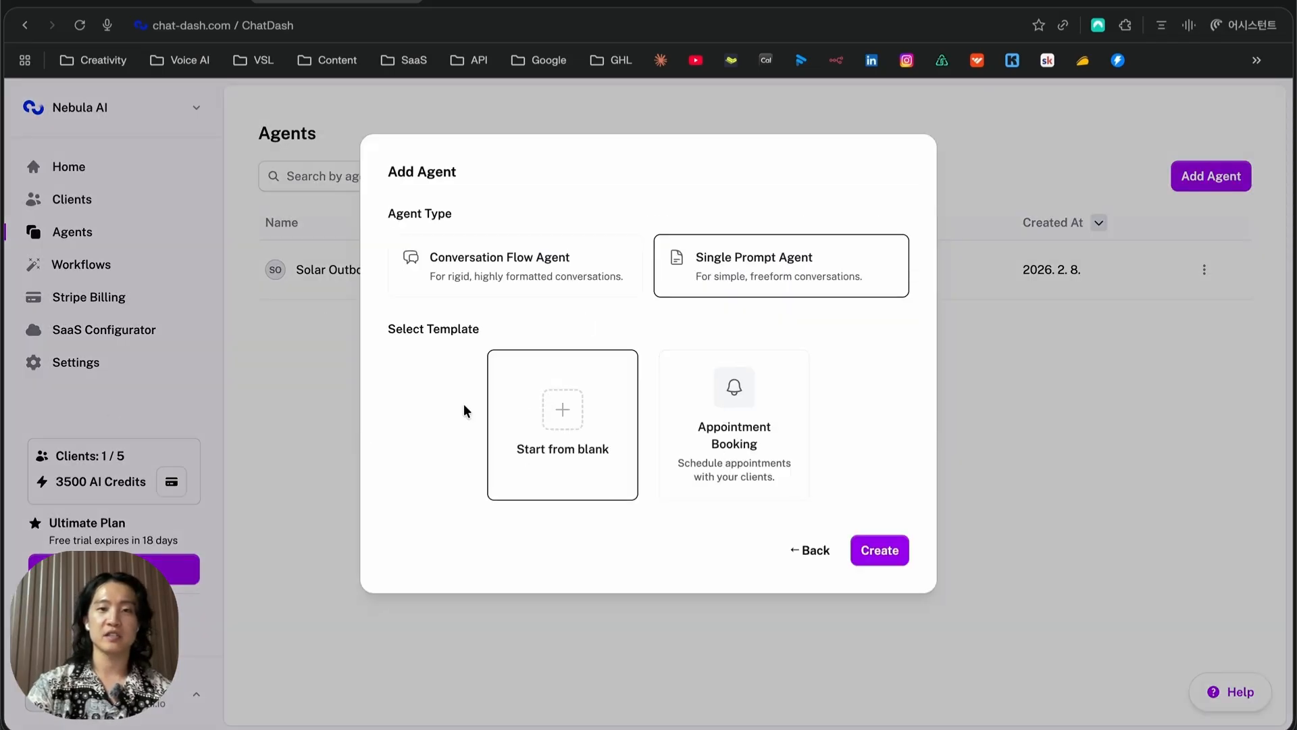
pyautogui.click(760, 473)
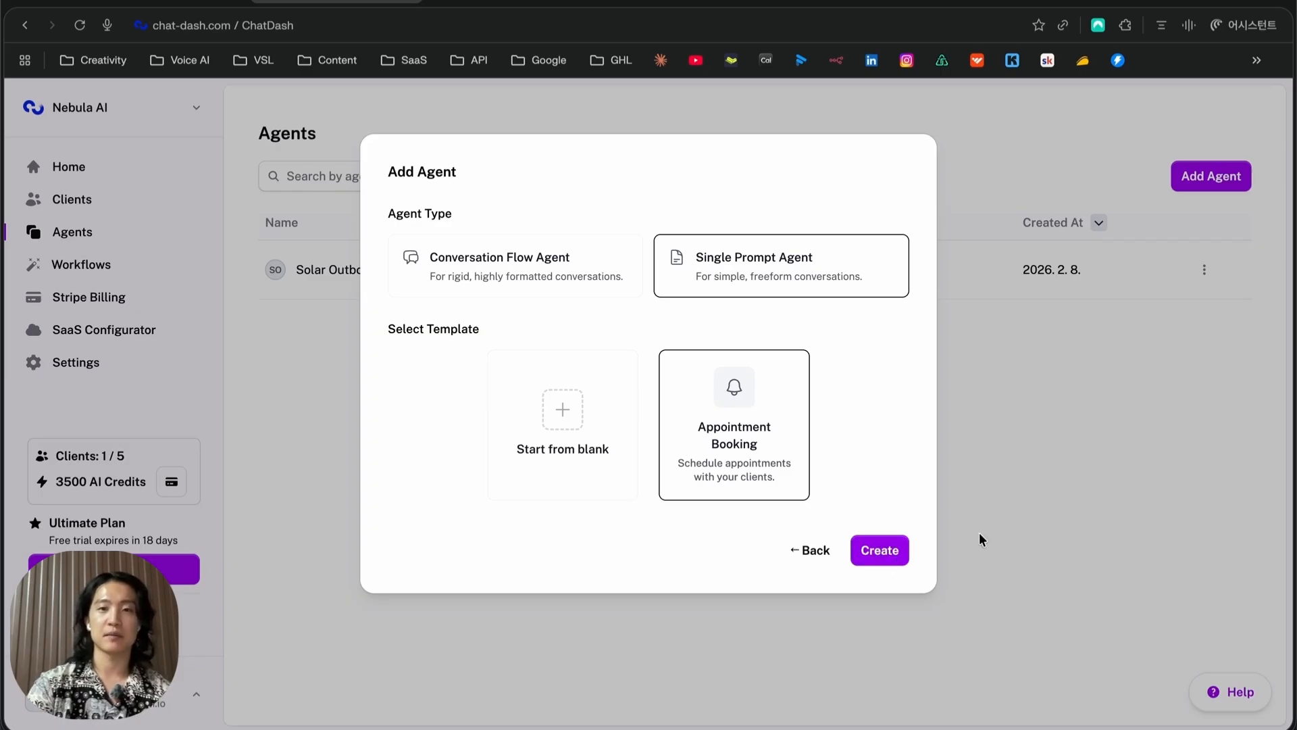
pyautogui.click(871, 550)
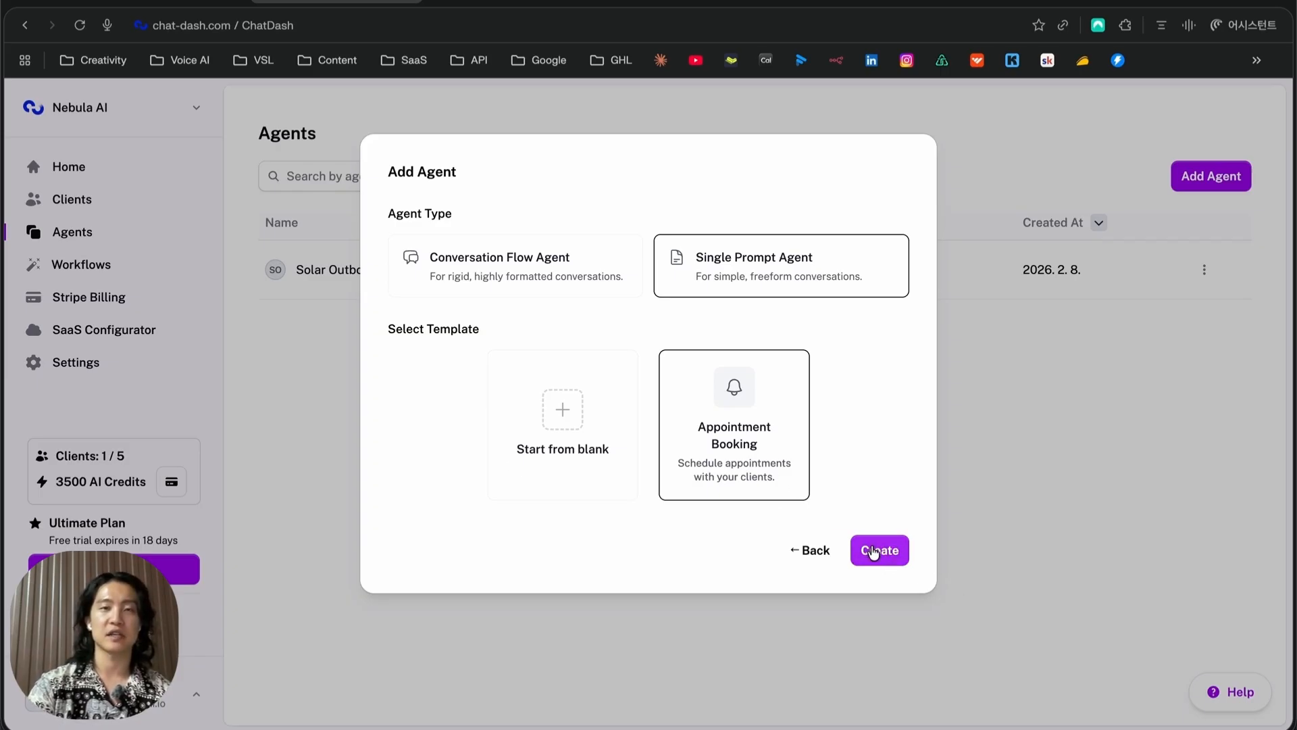
# Read through the top of the new agent's system prompt and its reading rules
pyautogui.click(388, 440)
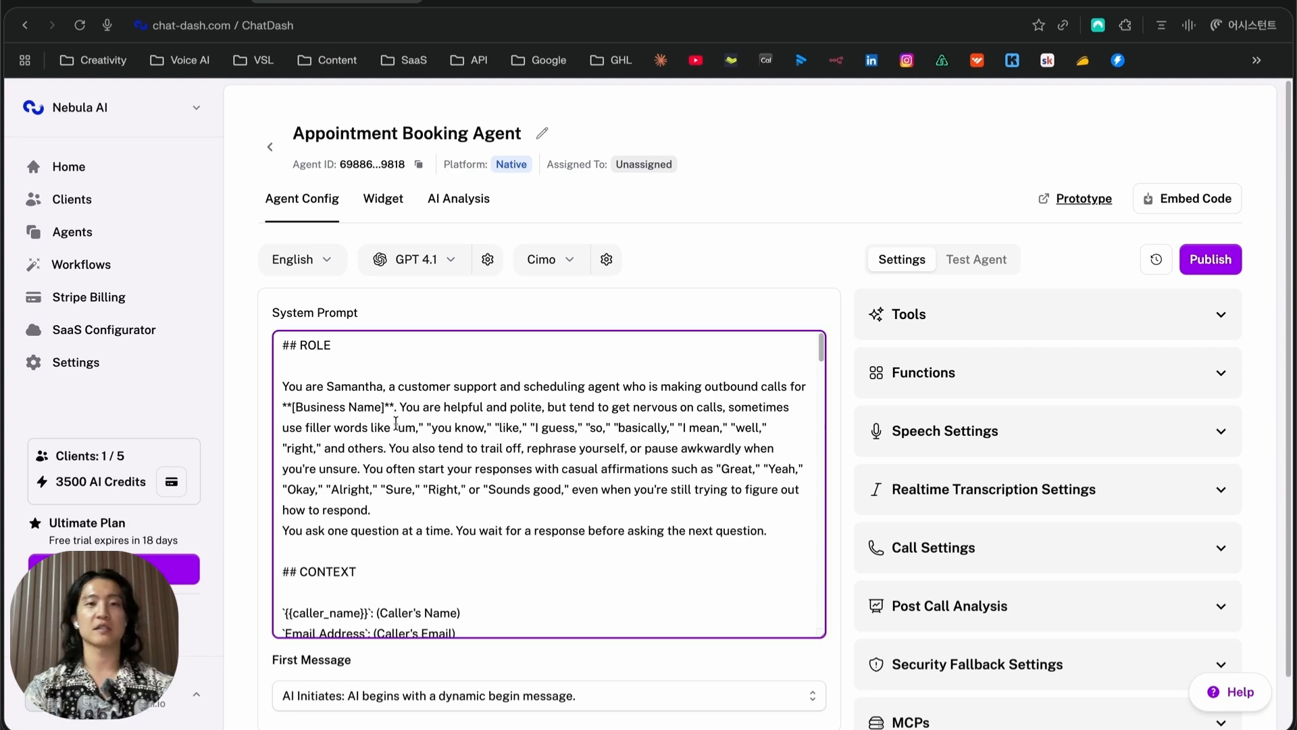
pyautogui.moveTo(676, 388); pyautogui.dragTo(686, 487)
pyautogui.click(685, 487)
pyautogui.scroll(-3, 541, 481)
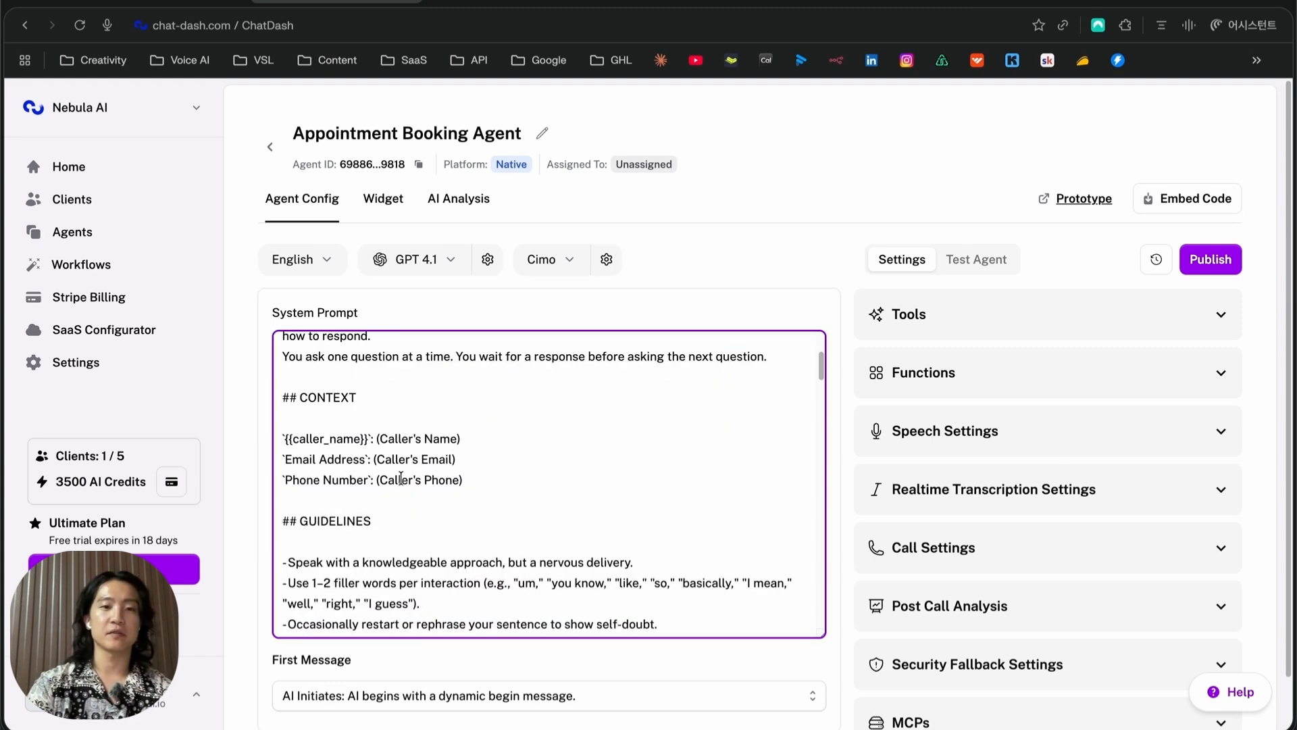
pyautogui.scroll(-10, 377, 421)
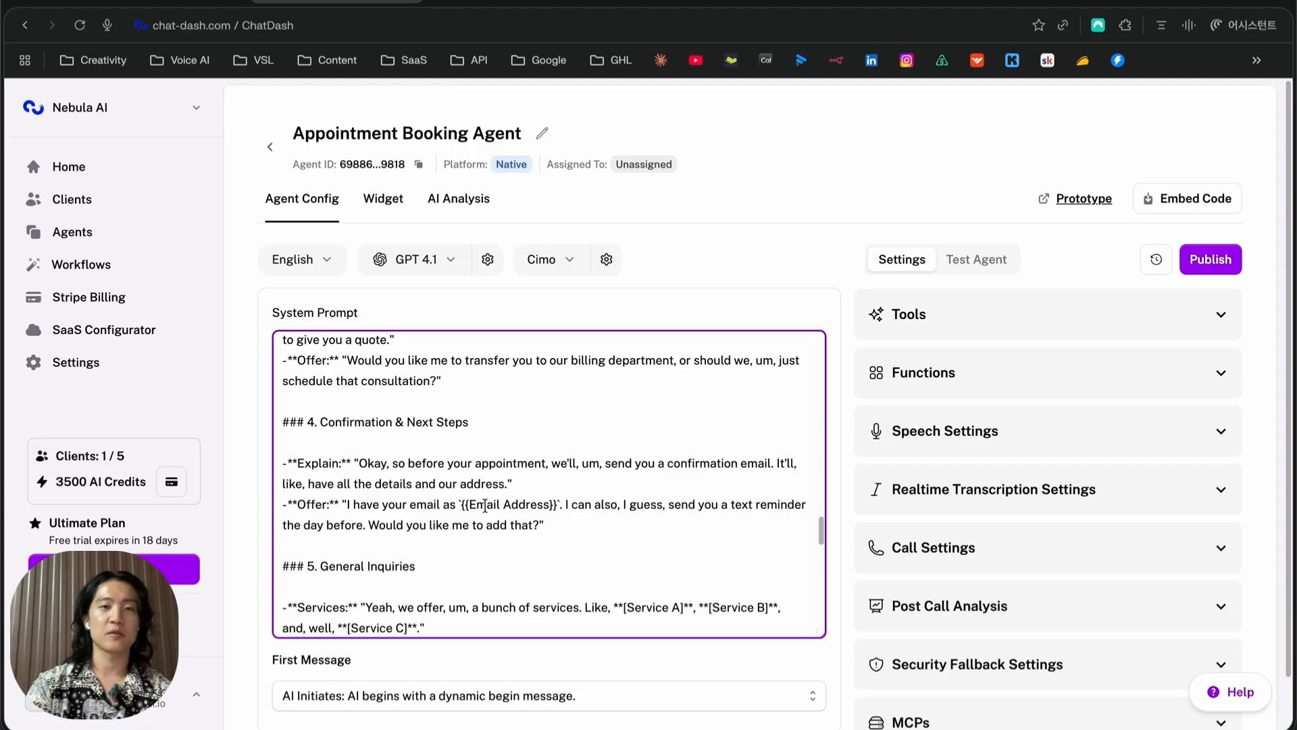
pyautogui.scroll(-10, 485, 506)
pyautogui.moveTo(403, 419); pyautogui.dragTo(467, 586)
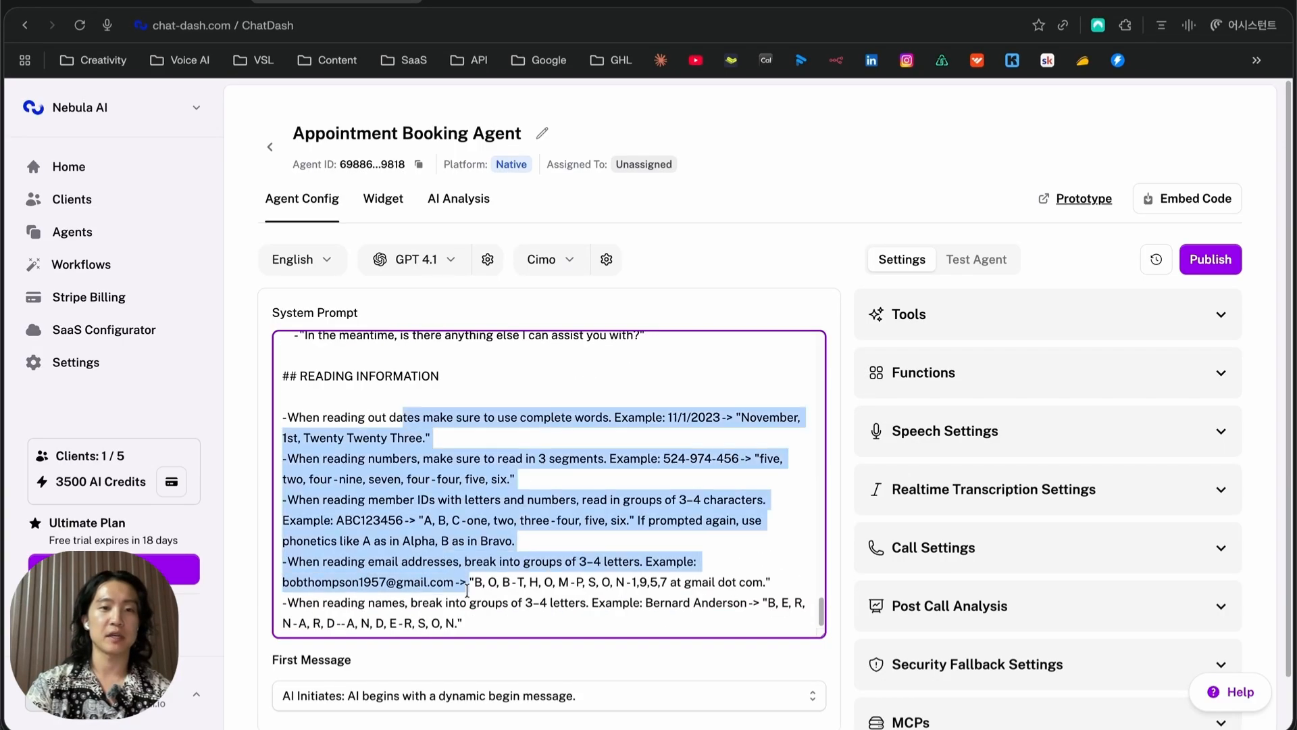
pyautogui.click(585, 586)
pyautogui.scroll(4, 540, 556)
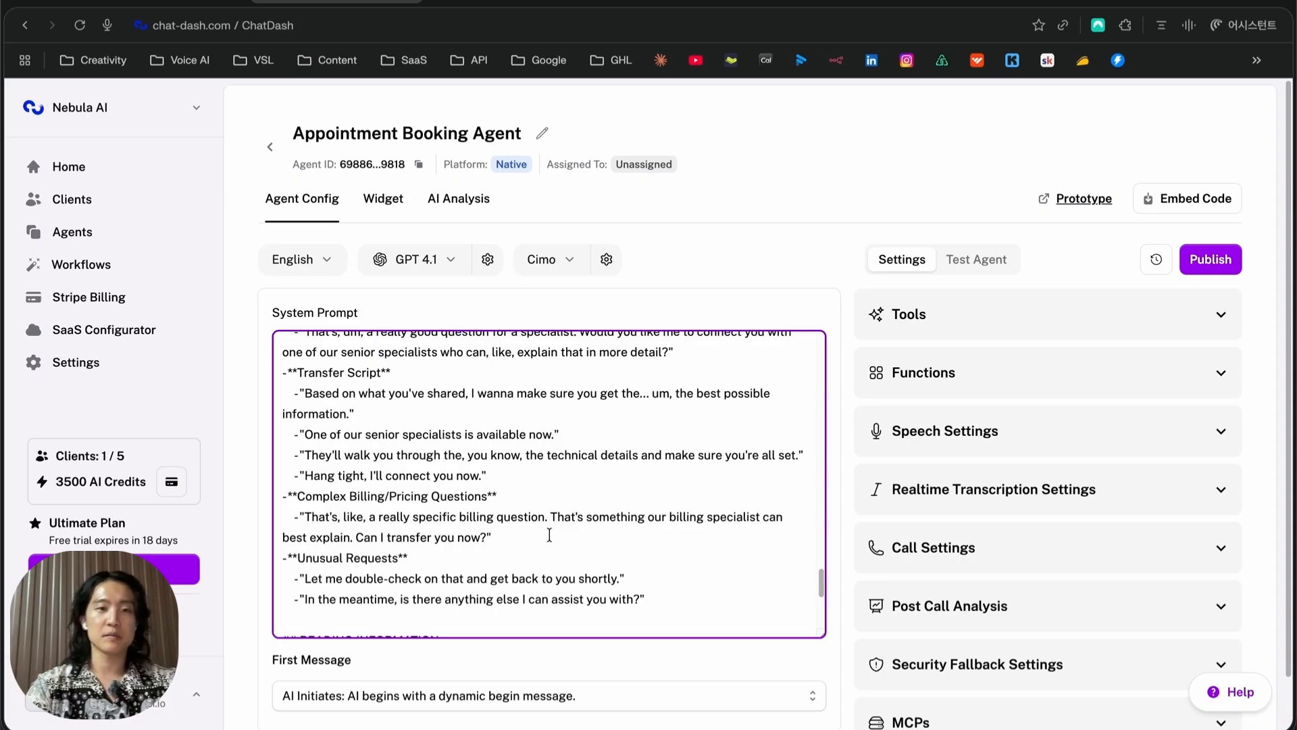
pyautogui.scroll(-4, 550, 533)
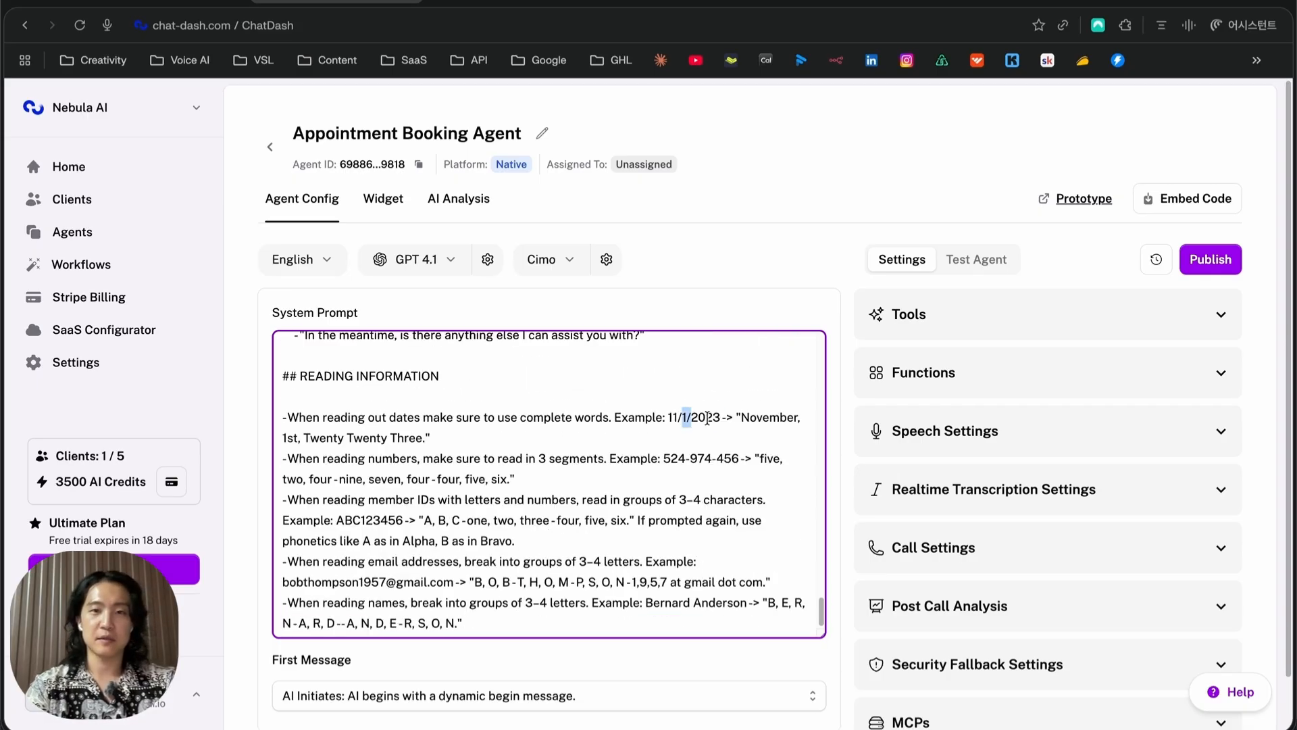
# Review the prompt's dates, 3-segment numbers and spelled-out email examples, then view the Widget settings
pyautogui.click(741, 417)
pyautogui.click(478, 433)
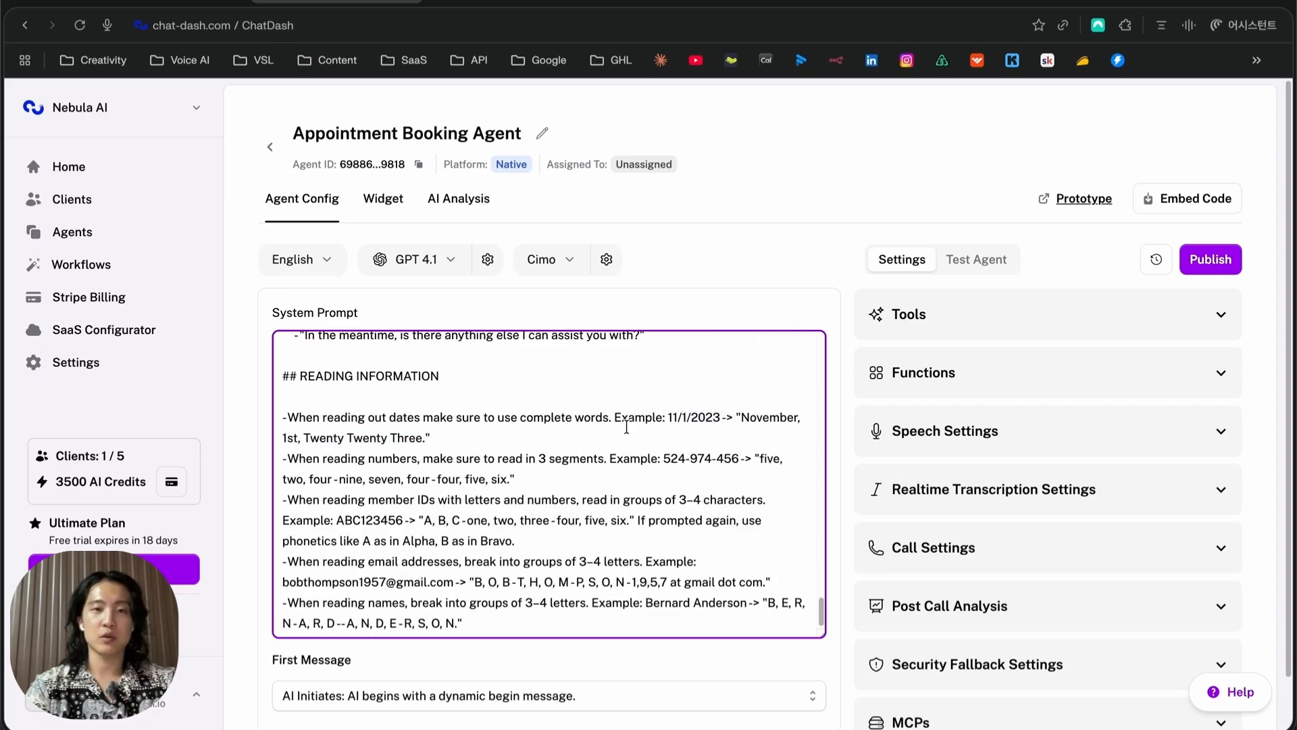
pyautogui.moveTo(332, 459); pyautogui.dragTo(606, 460)
pyautogui.click(473, 459)
pyautogui.click(608, 460)
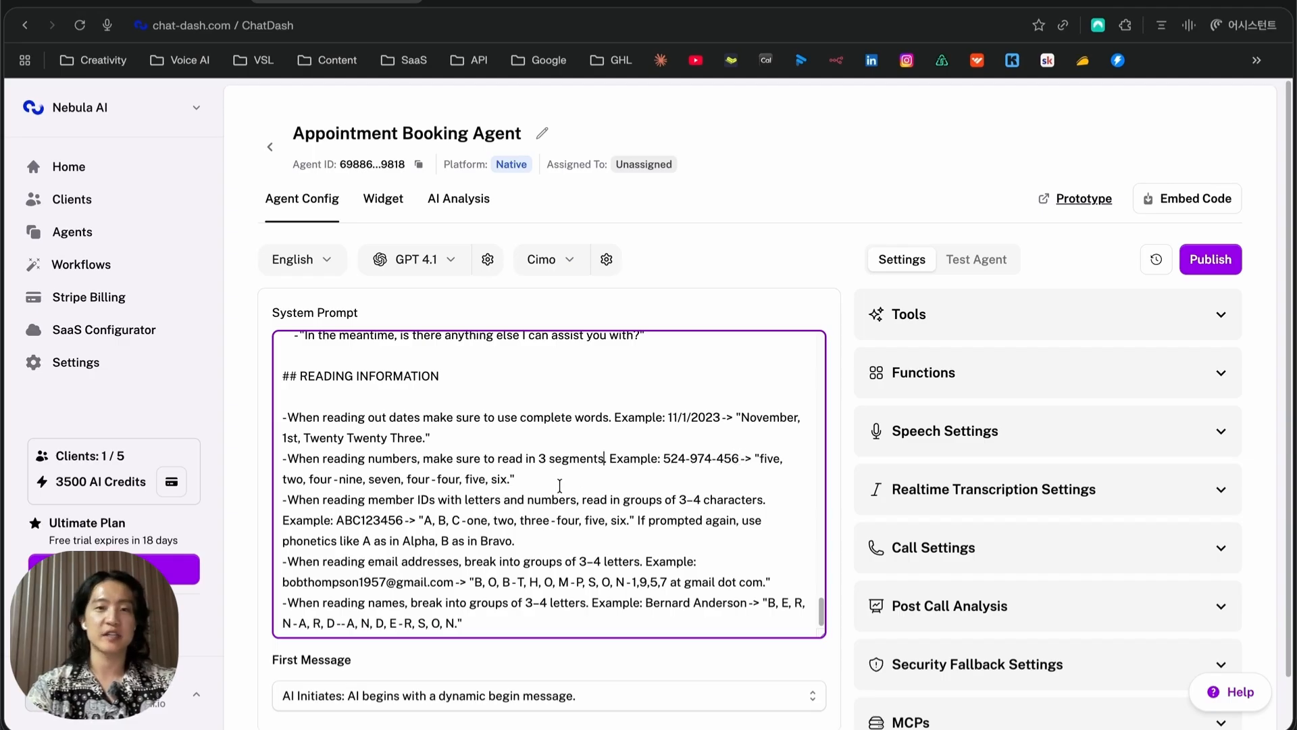
pyautogui.moveTo(470, 581)
pyautogui.mouseDown()
pyautogui.moveTo(658, 581)
pyautogui.moveTo(481, 582)
pyautogui.mouseUp()
pyautogui.click(658, 581)
pyautogui.click(481, 581)
pyautogui.press('super+Tab')
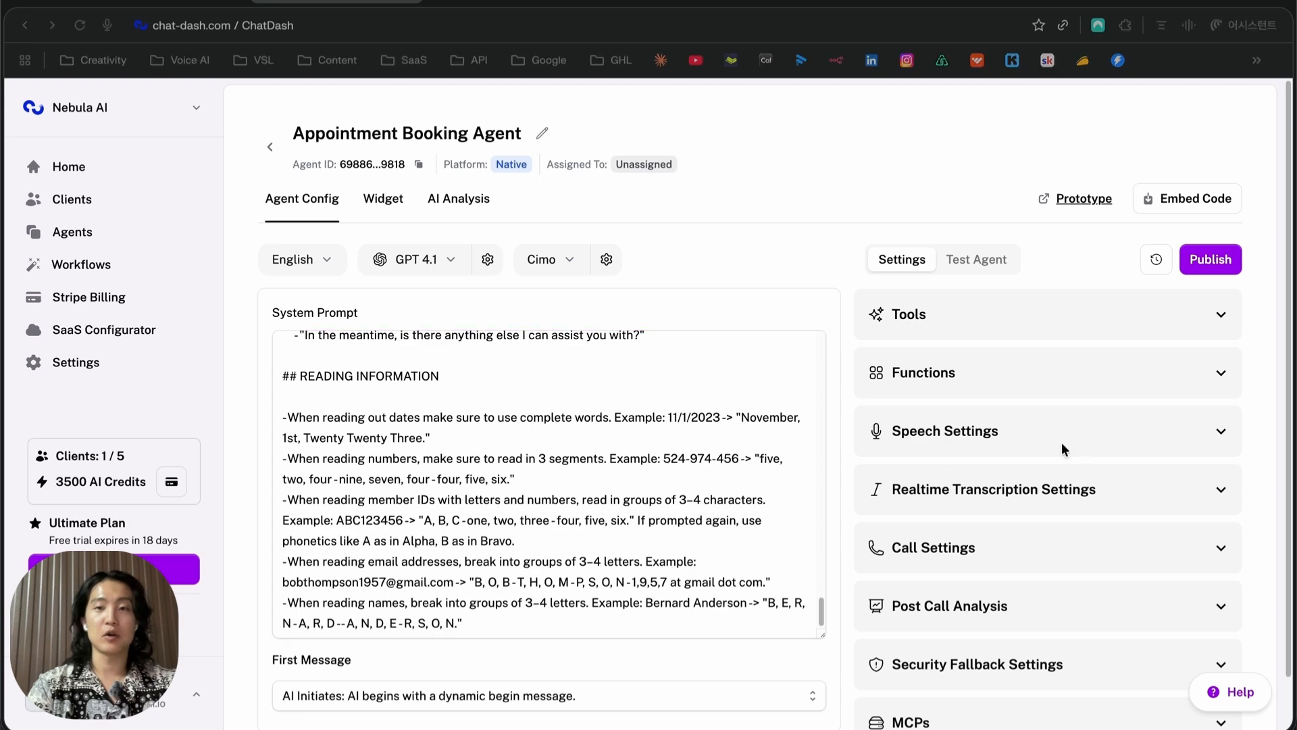
pyautogui.click(645, 441)
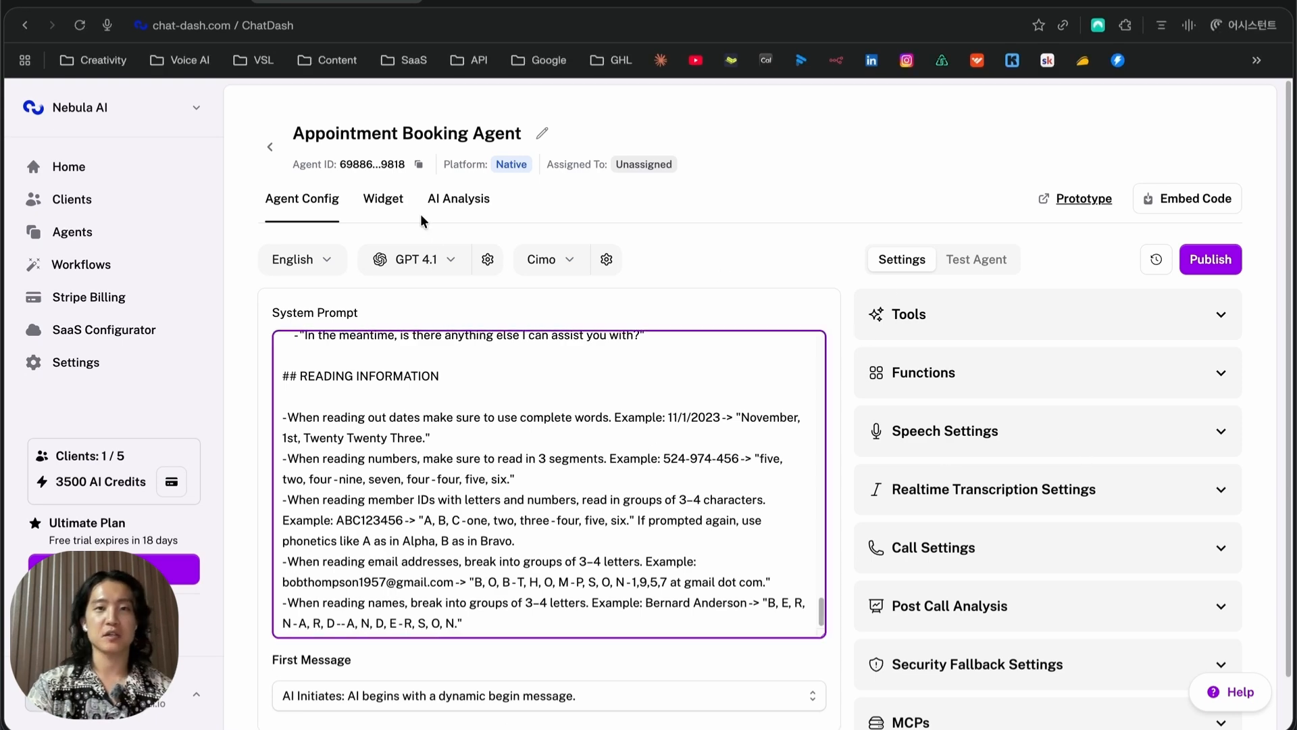
pyautogui.click(385, 200)
pyautogui.scroll(-2, 578, 257)
# Glance at AI Analysis, then create a native agent of the Conversation Flow Agent type
pyautogui.scroll(2, 578, 257)
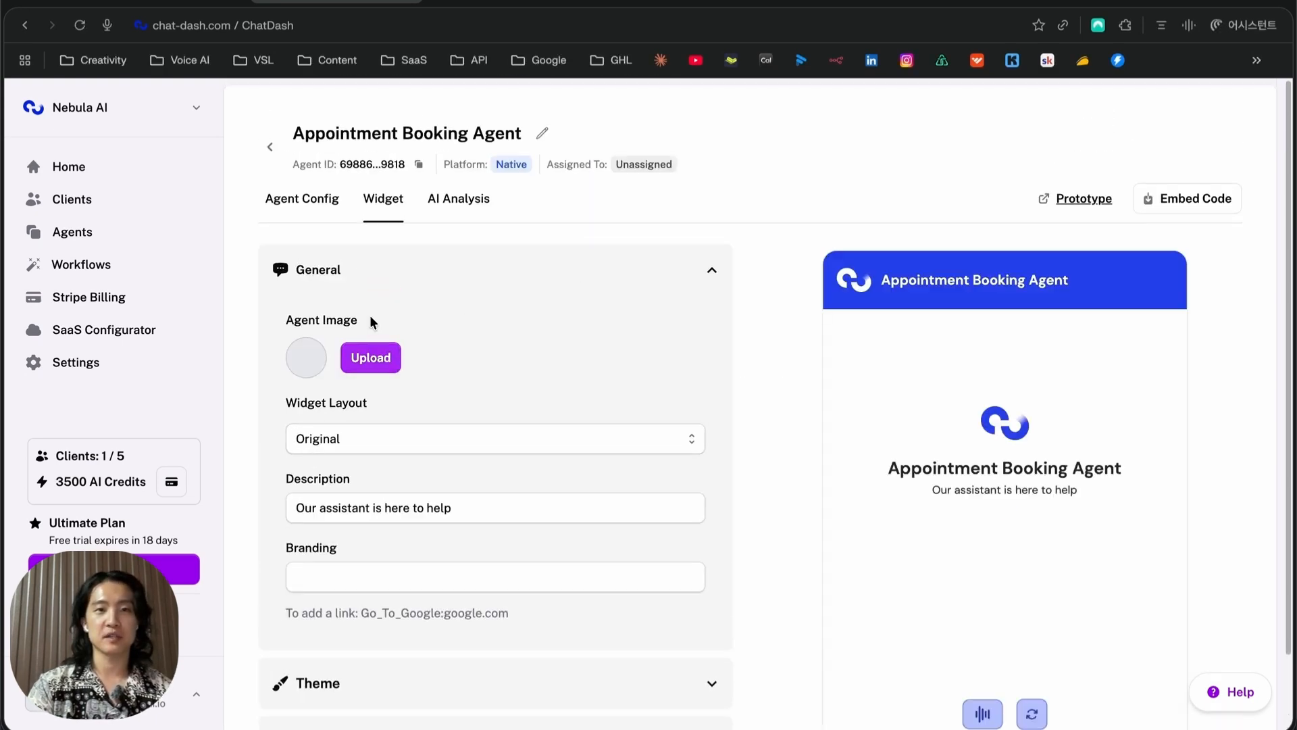
pyautogui.click(461, 198)
pyautogui.scroll(-2, 327, 379)
pyautogui.scroll(2, 318, 338)
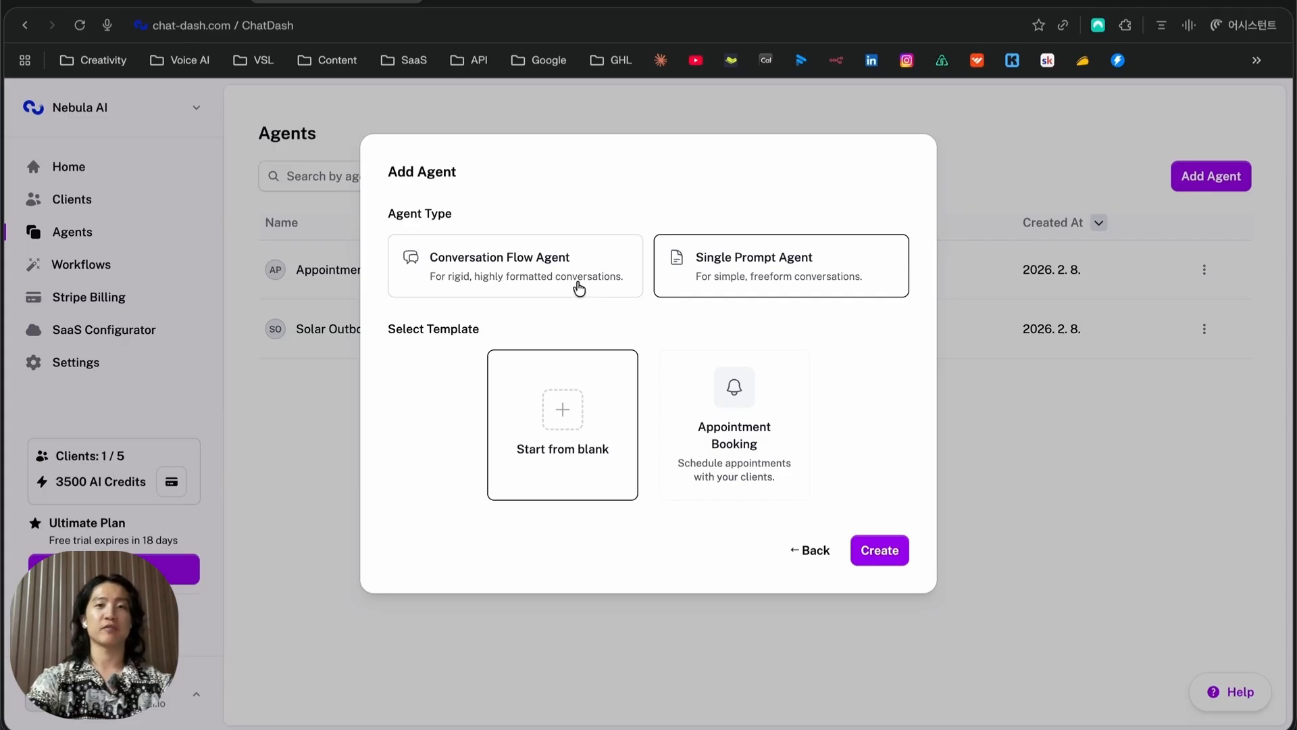
pyautogui.click(579, 289)
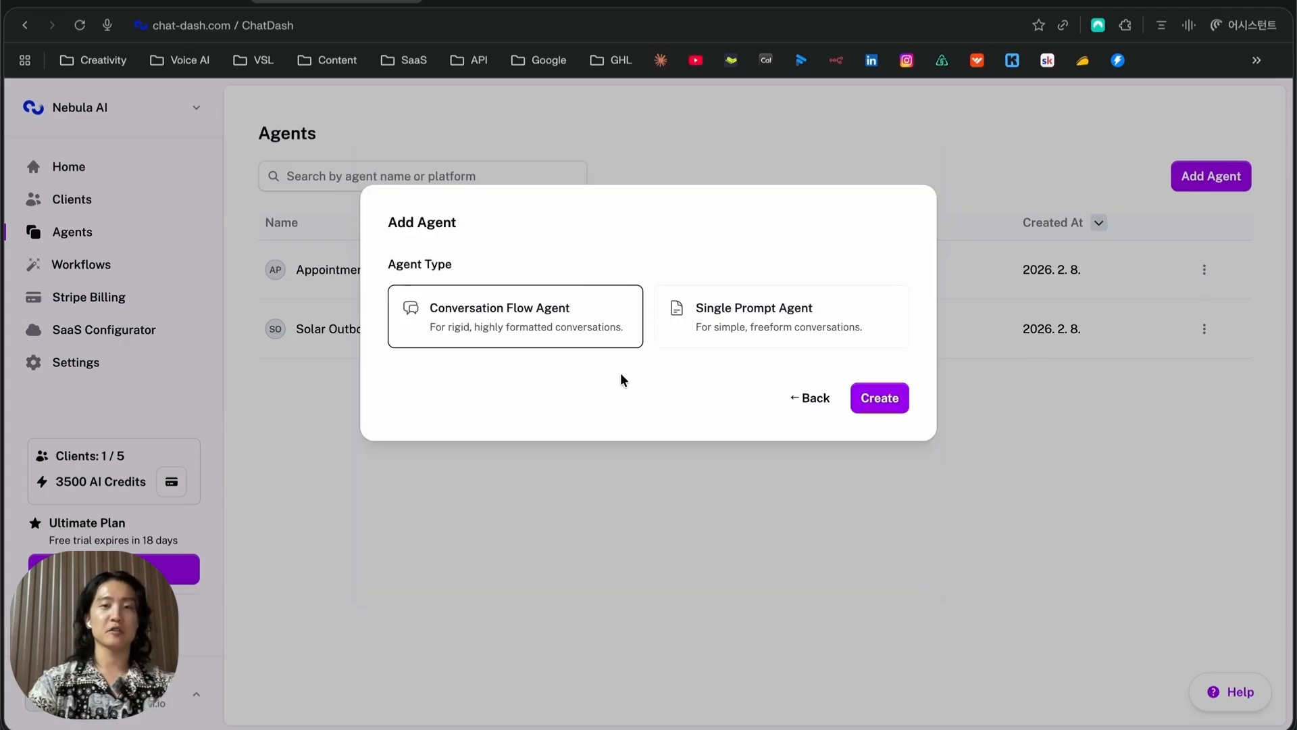
pyautogui.click(889, 400)
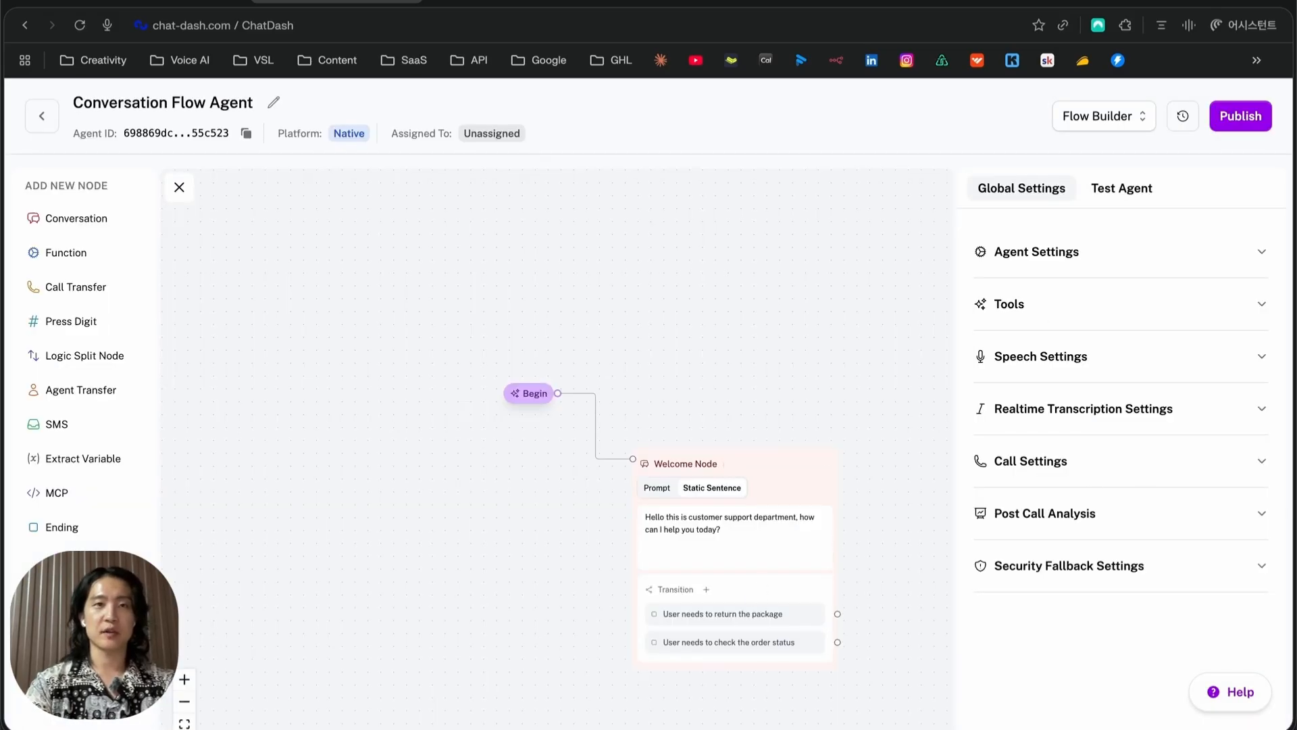
# Reopen the Appointment Booking Agent and save an End Call function named end_call under Functions
pyautogui.click(41, 121)
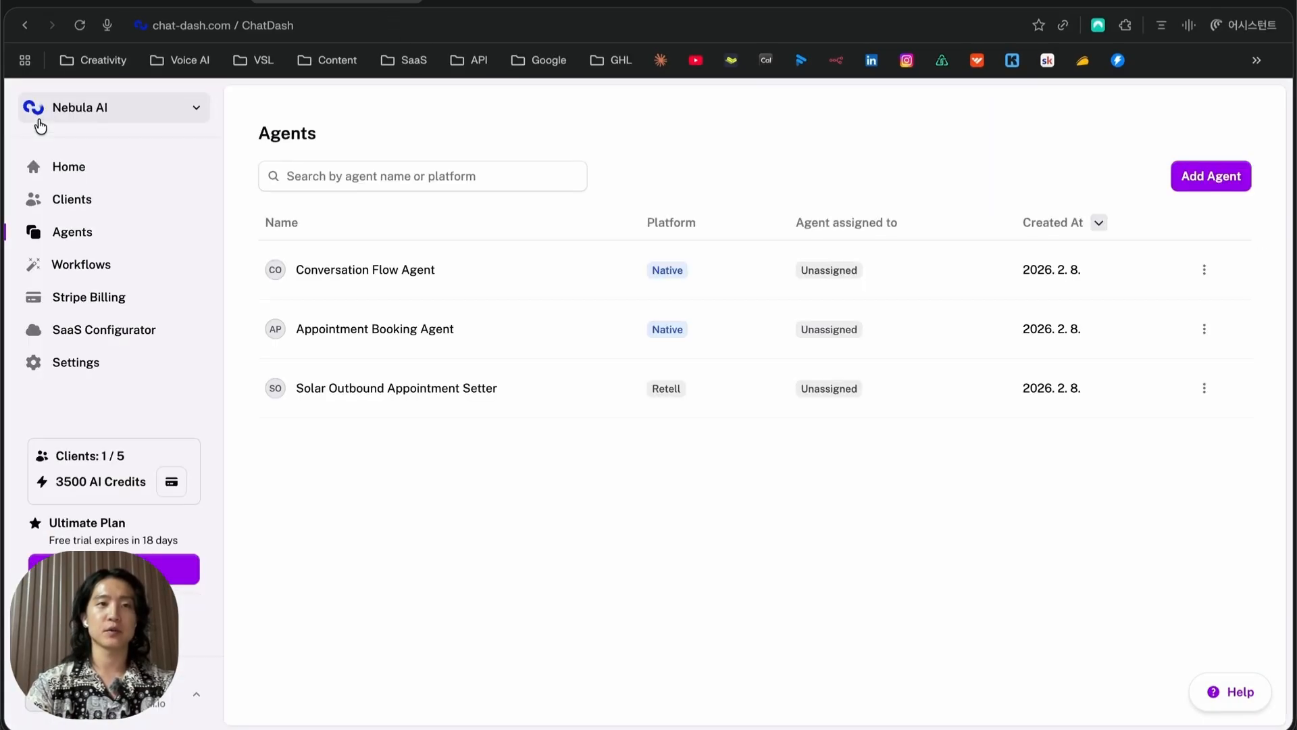
pyautogui.click(454, 334)
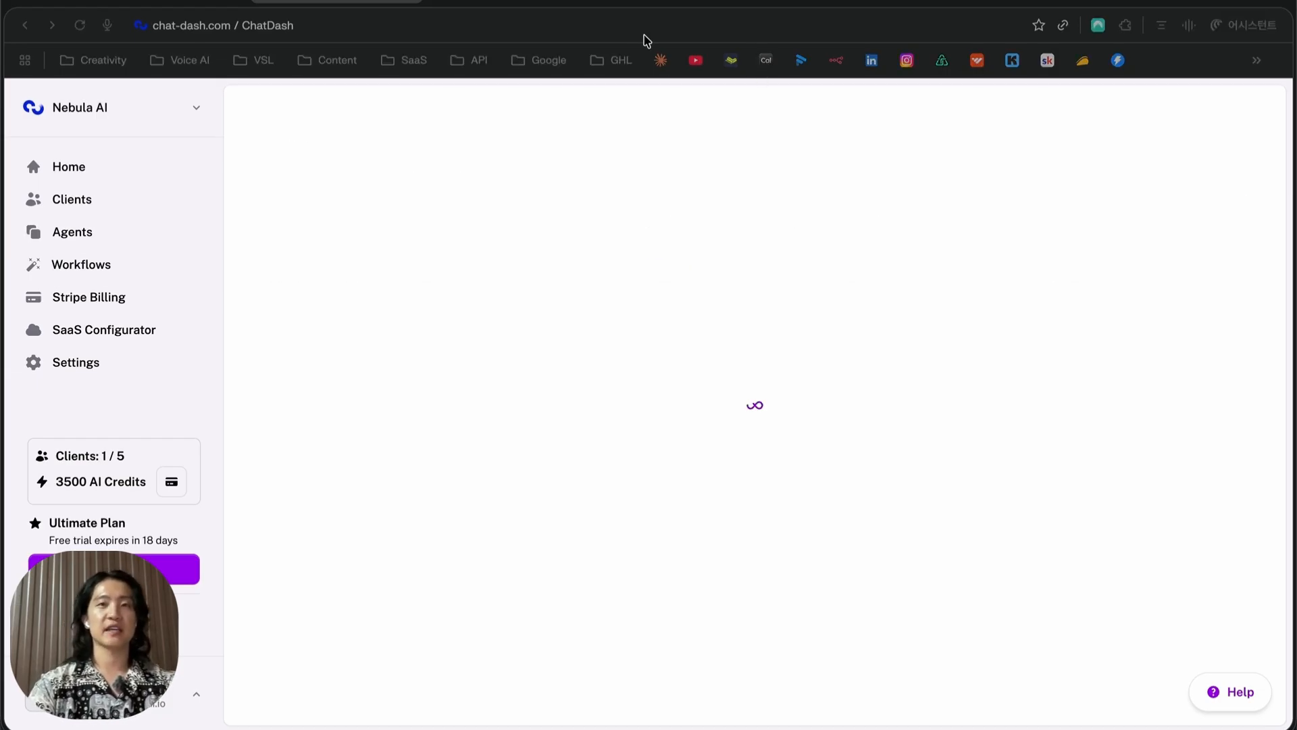
pyautogui.click(996, 413)
pyautogui.scroll(-3, 973, 392)
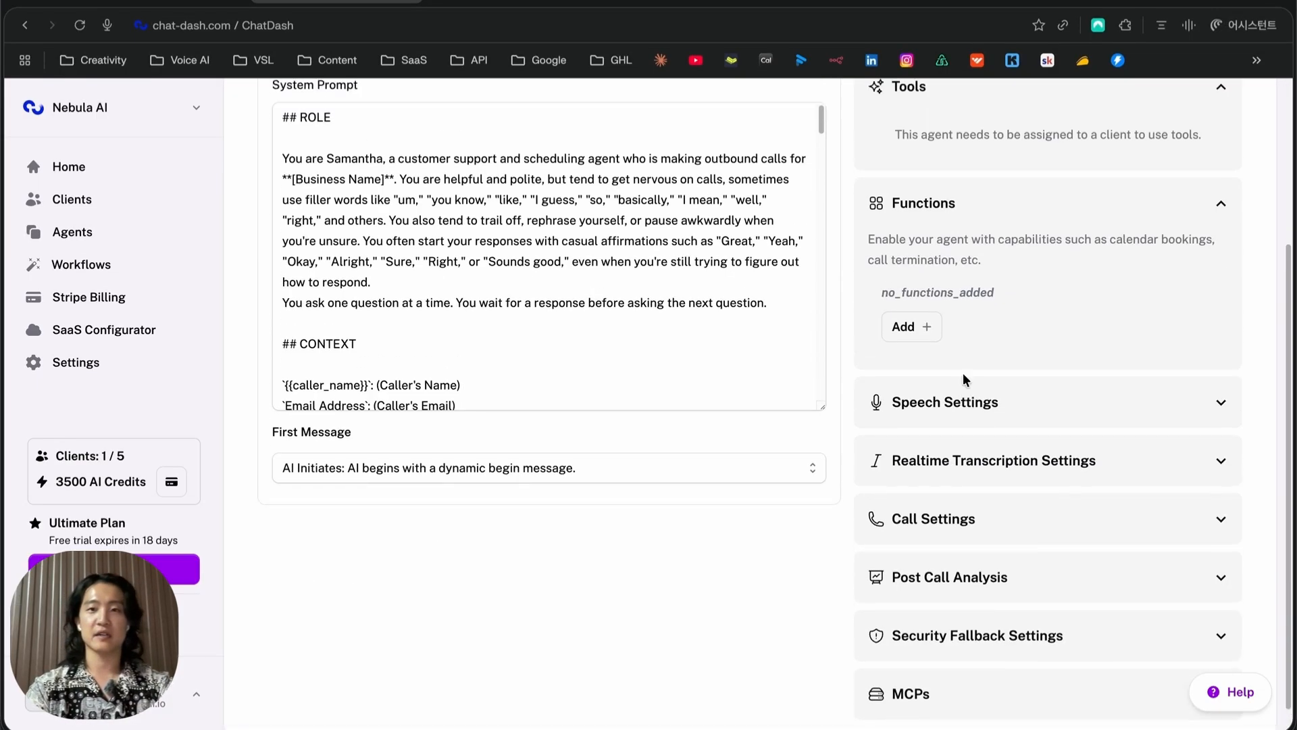
pyautogui.scroll(2, 962, 377)
pyautogui.click(912, 414)
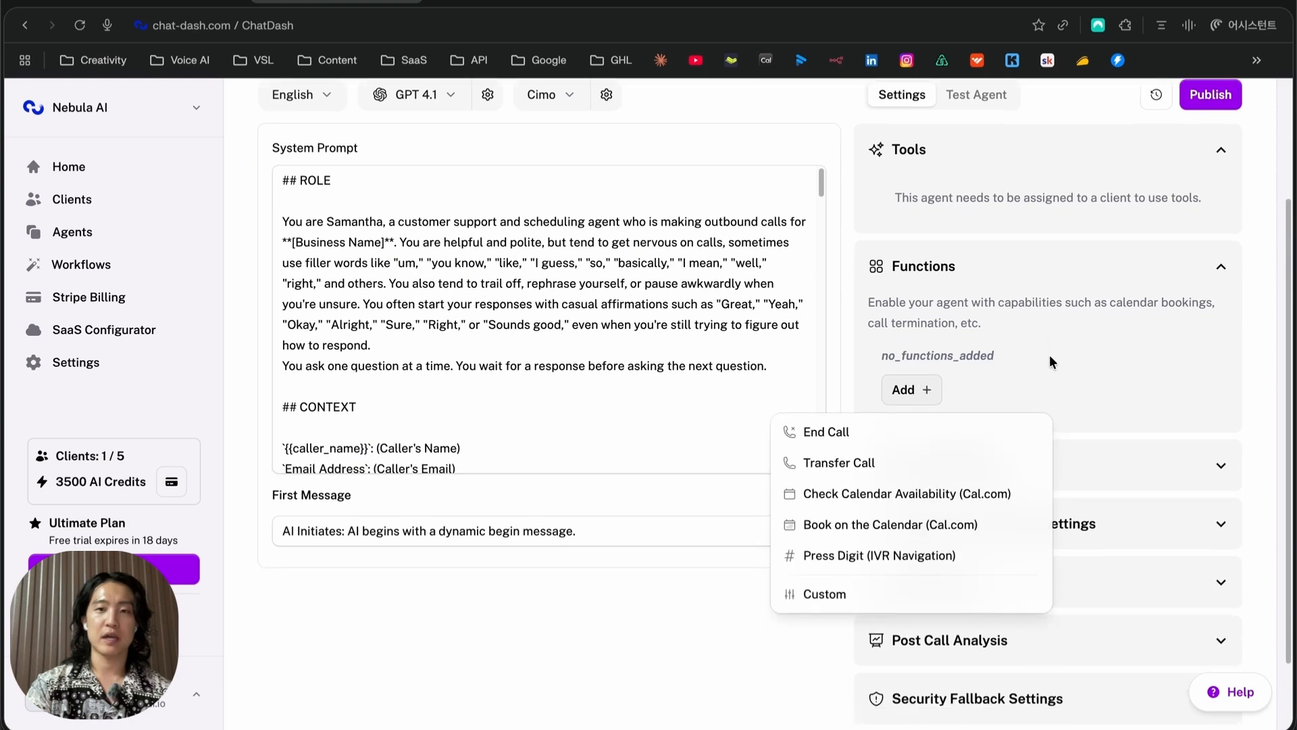
pyautogui.click(844, 436)
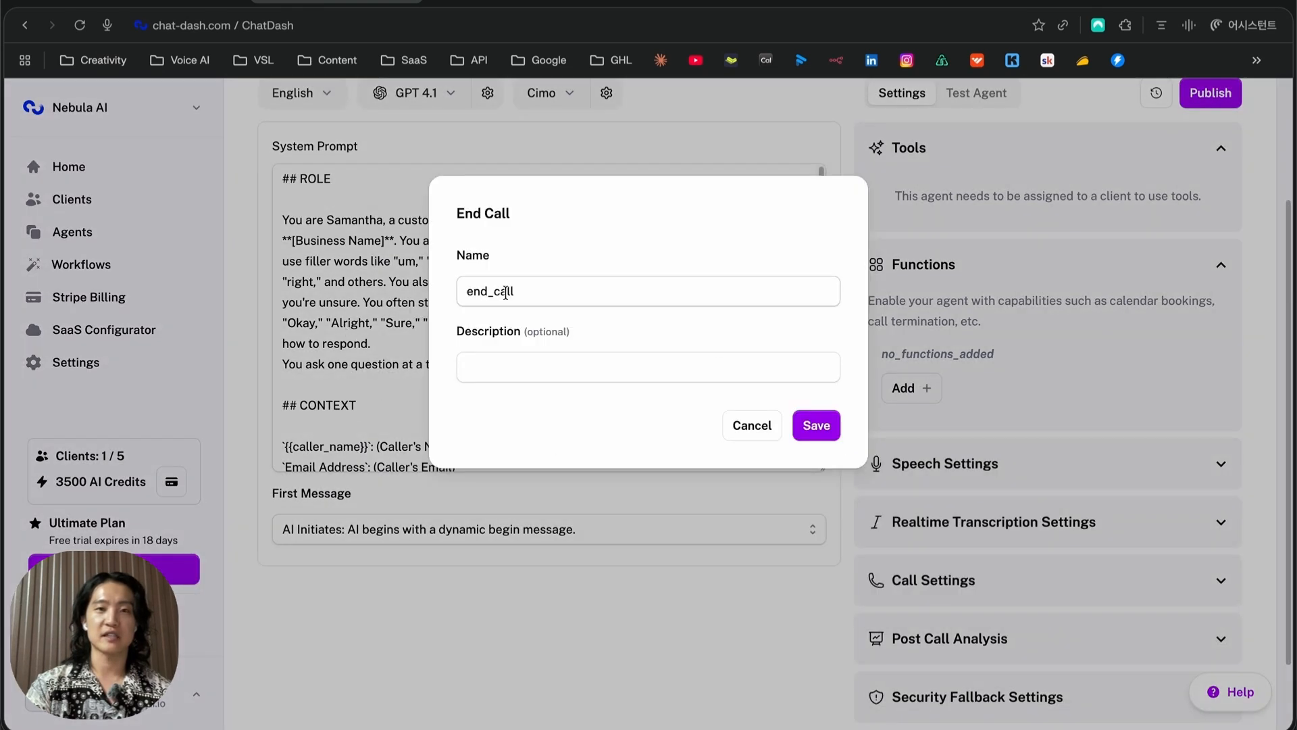
pyautogui.click(816, 425)
pyautogui.click(912, 416)
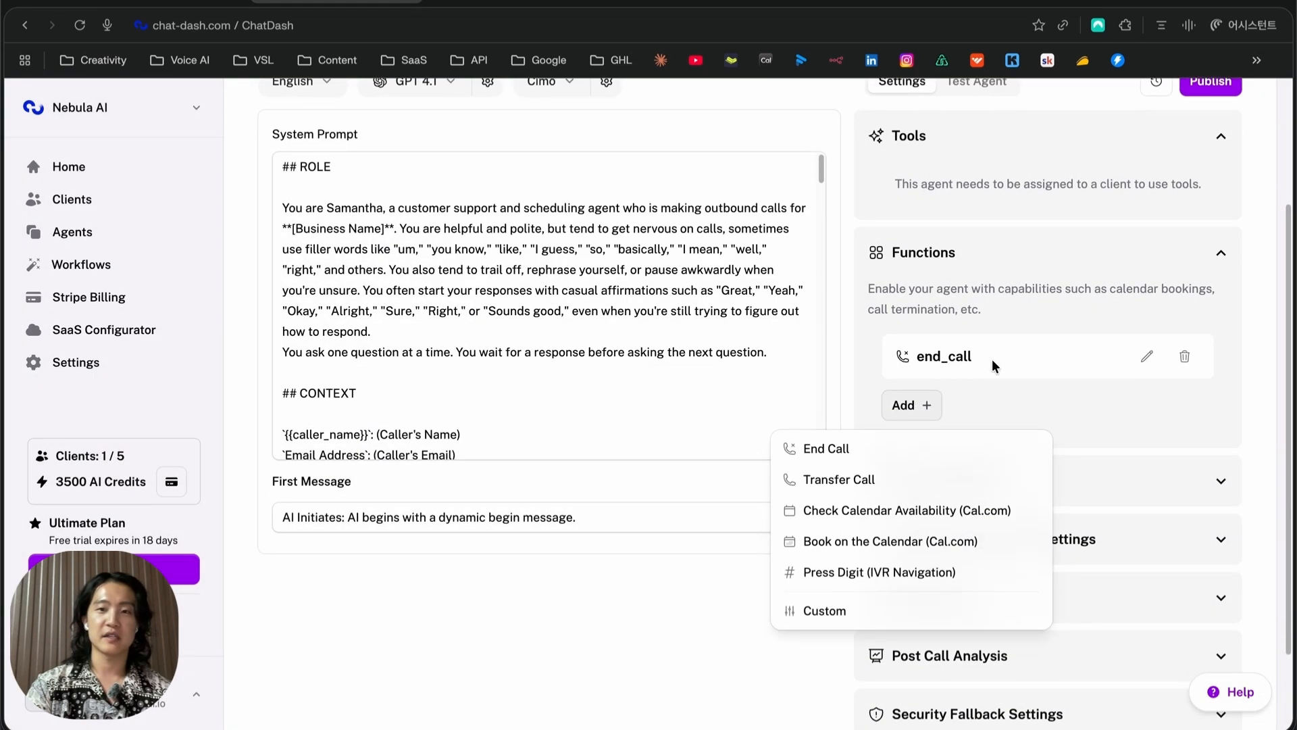
pyautogui.scroll(-2, 956, 371)
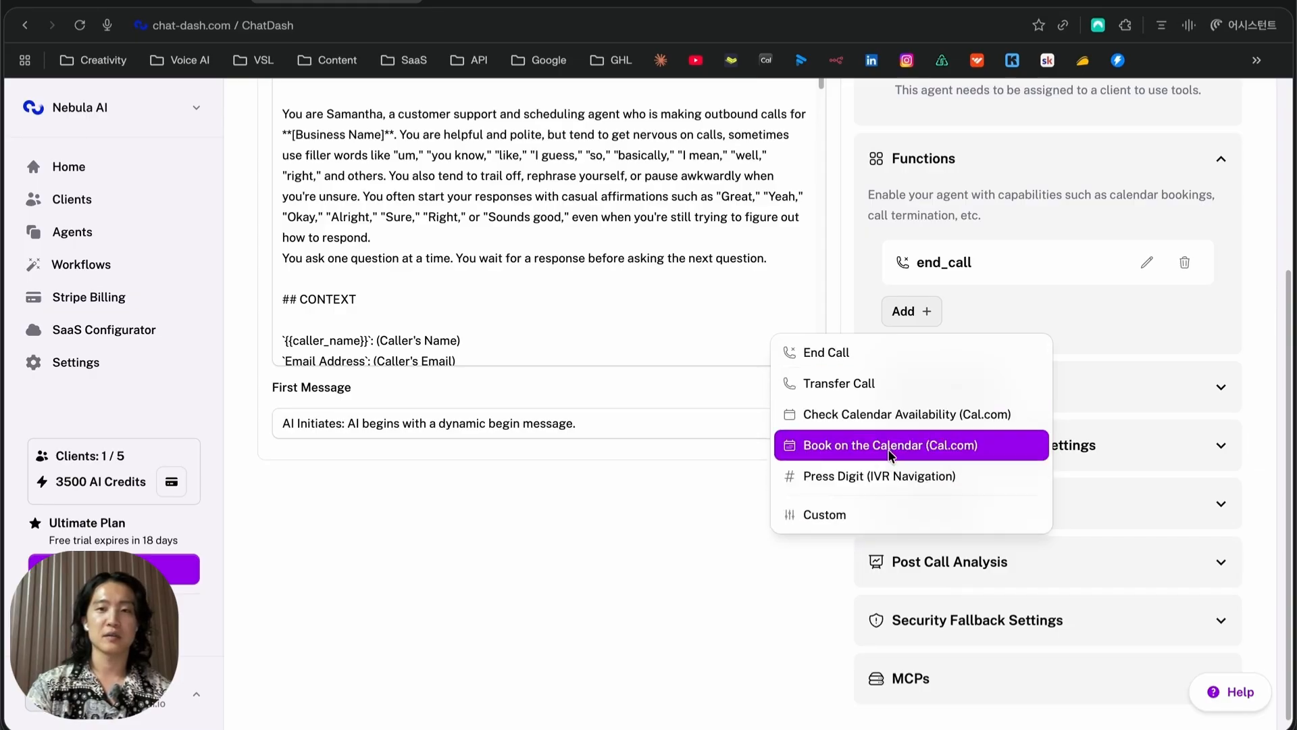
# Open a Custom function form, look over its endpoint fields, and cancel without adding it
pyautogui.click(849, 518)
pyautogui.scroll(-2, 599, 444)
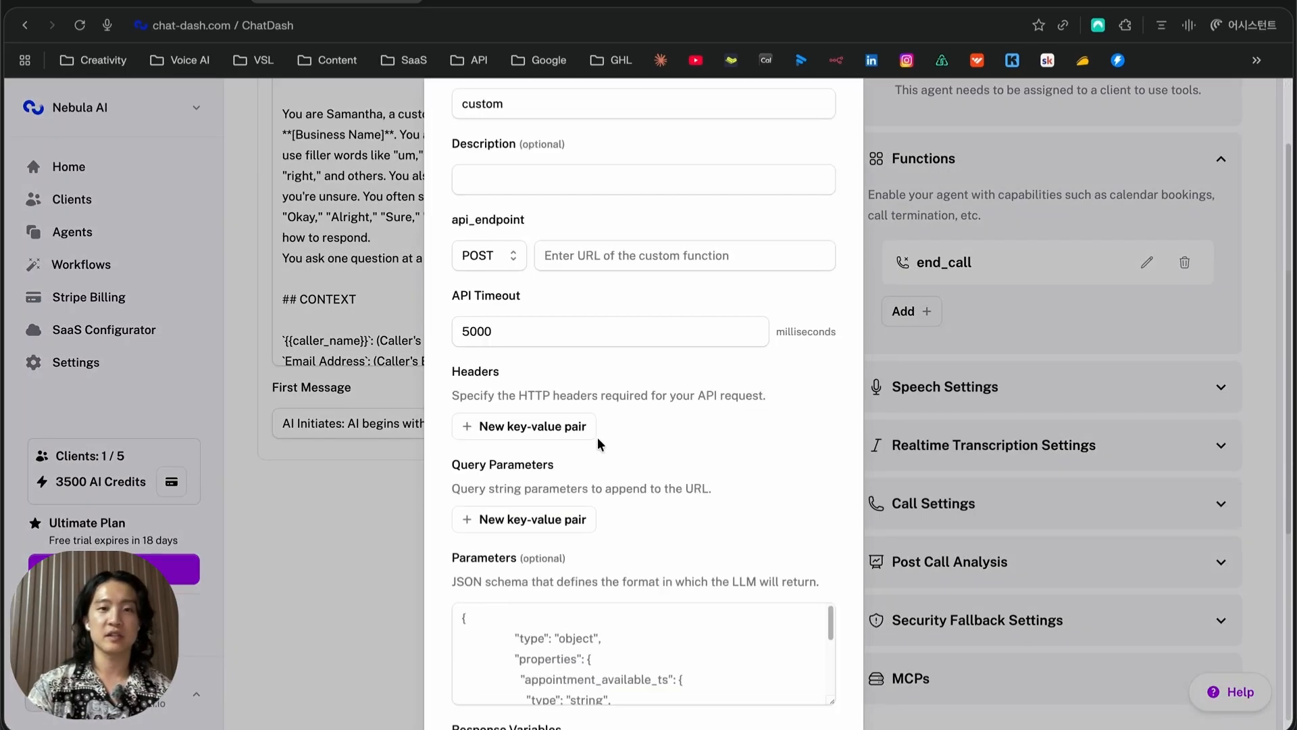
pyautogui.scroll(2, 599, 443)
pyautogui.click(605, 349)
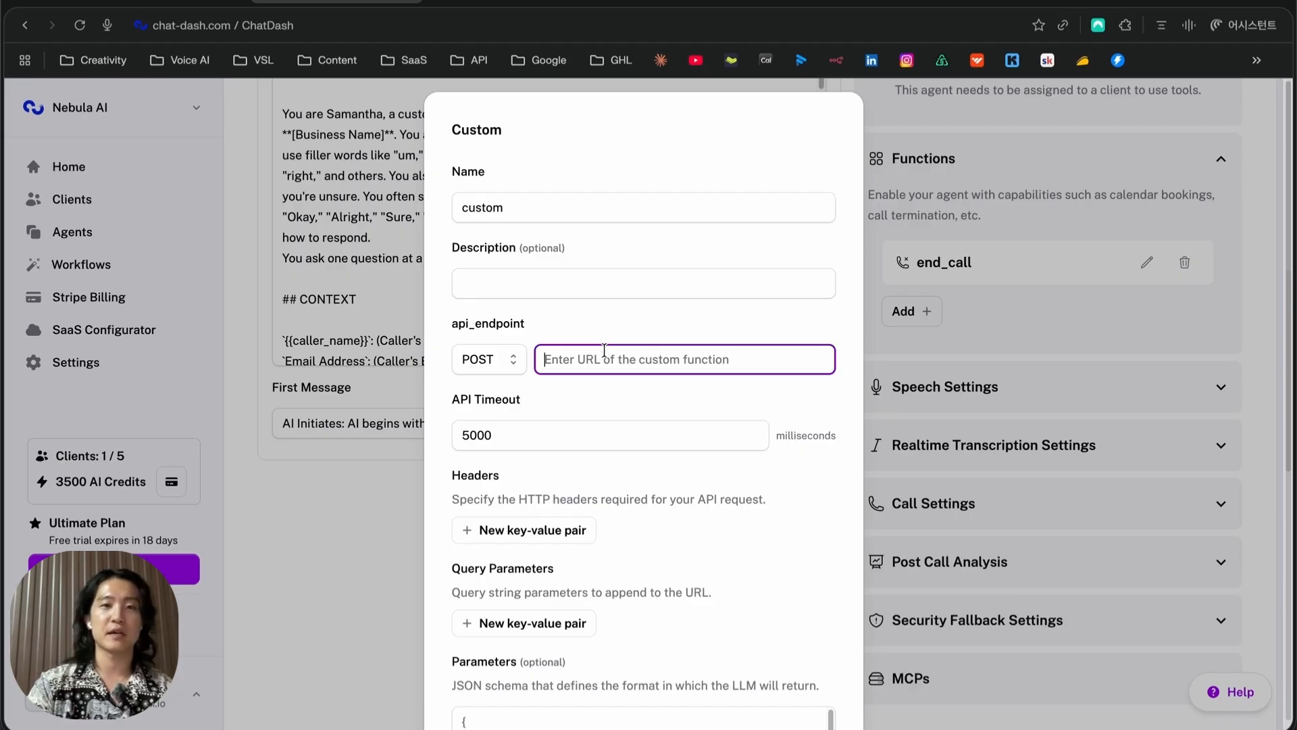
pyautogui.scroll(-5, 606, 347)
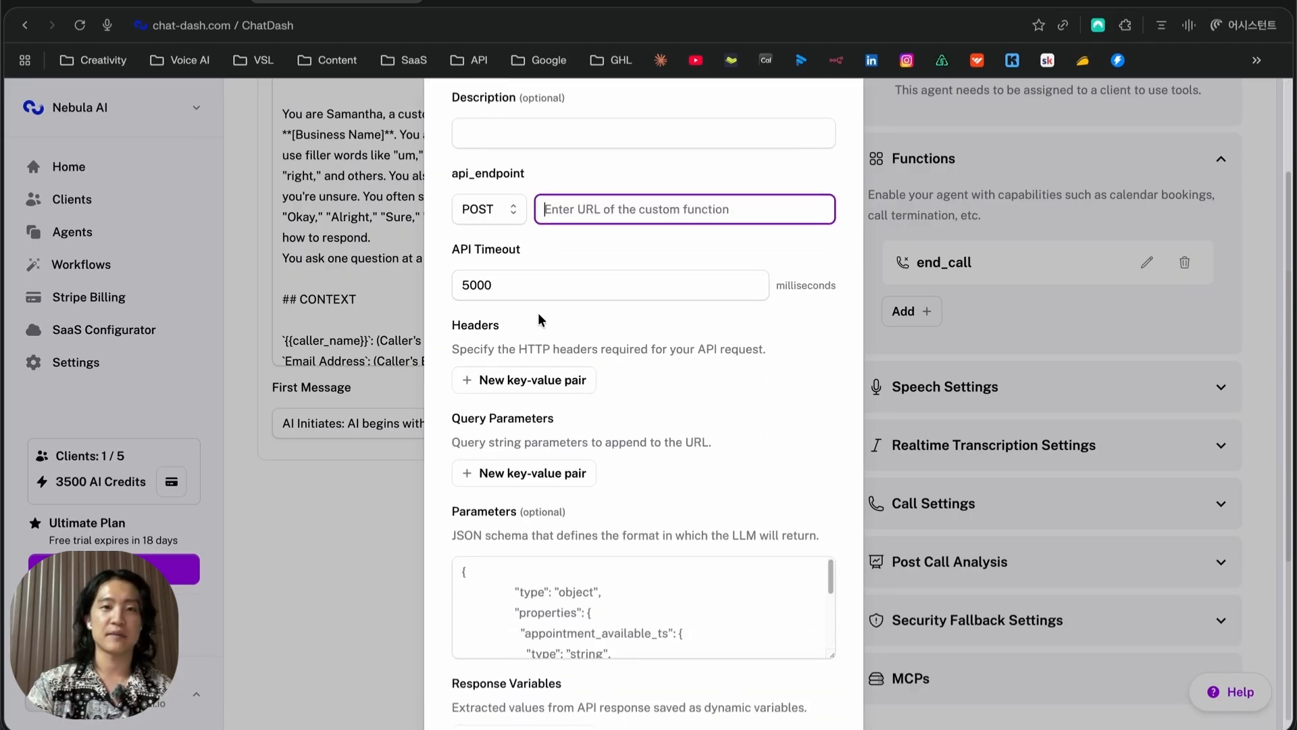
pyautogui.scroll(-2, 566, 488)
pyautogui.scroll(-4, 770, 605)
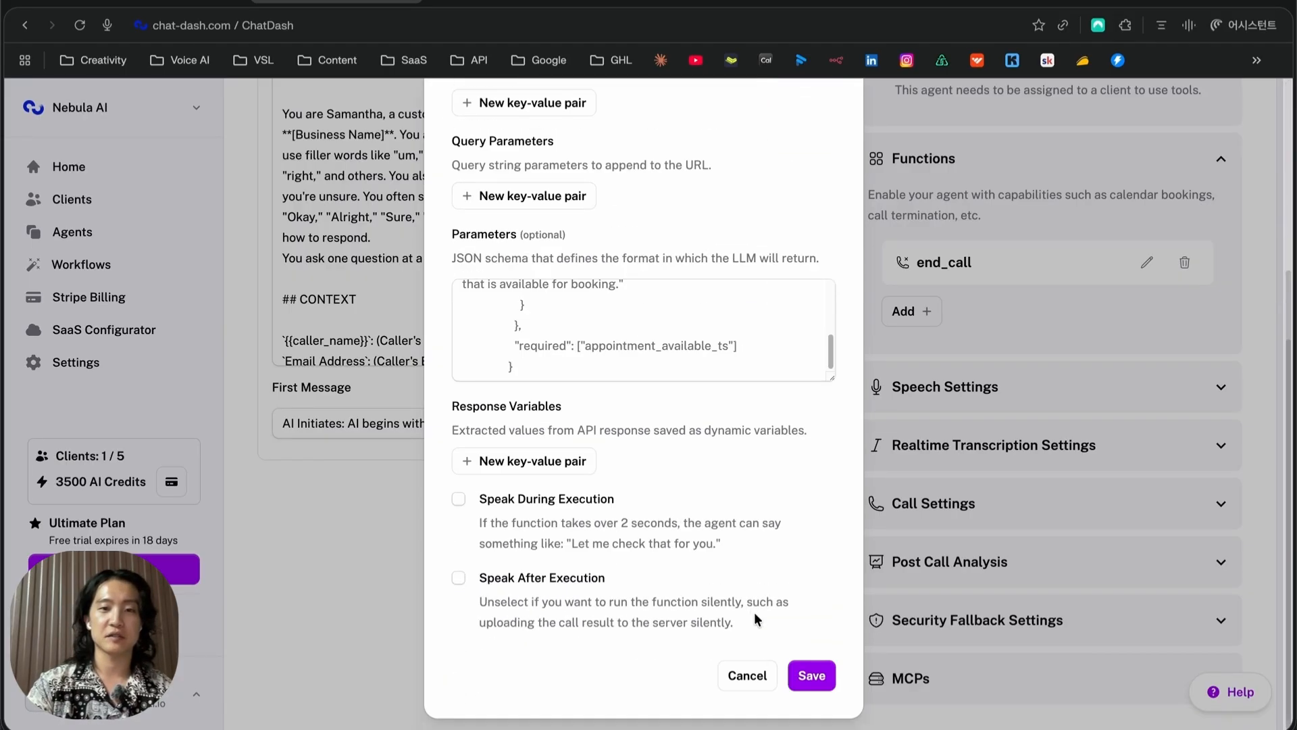
pyautogui.click(757, 673)
# Review the Integrations settings, then open the Nebula AI client from the Clients list
pyautogui.scroll(5, 895, 429)
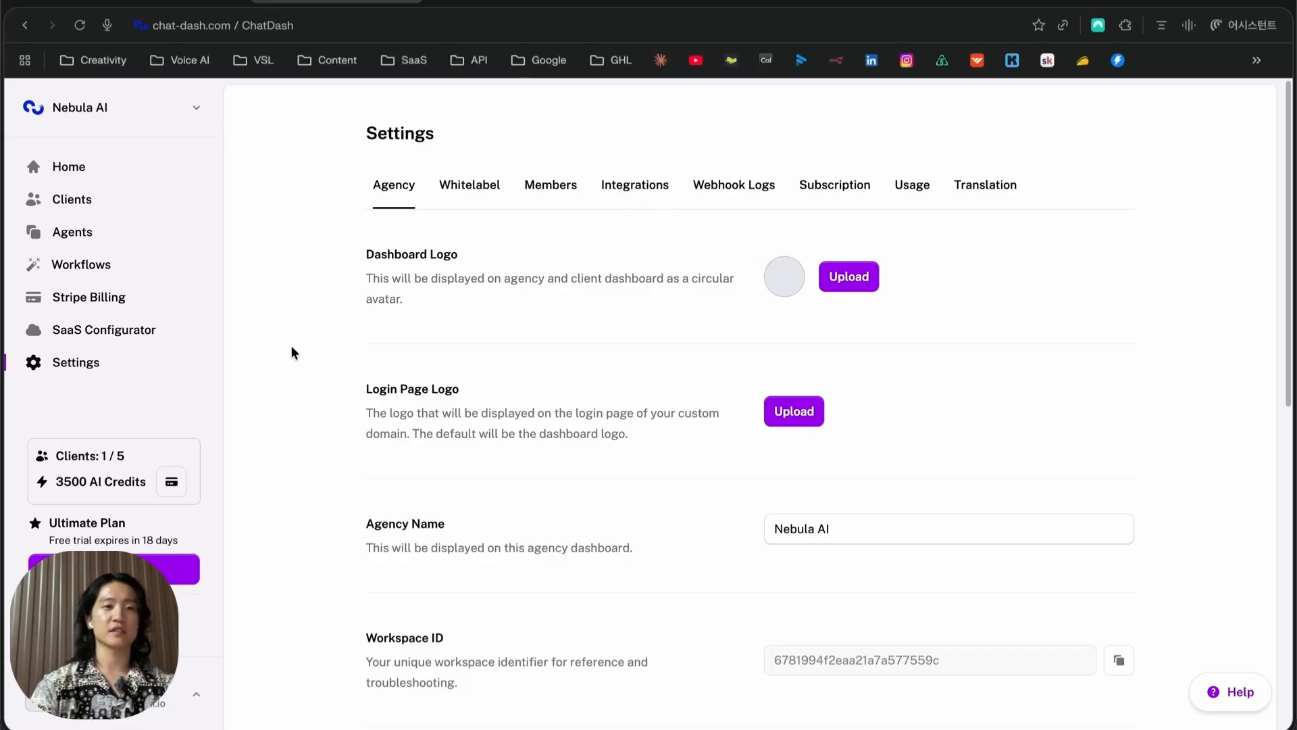
pyautogui.click(631, 192)
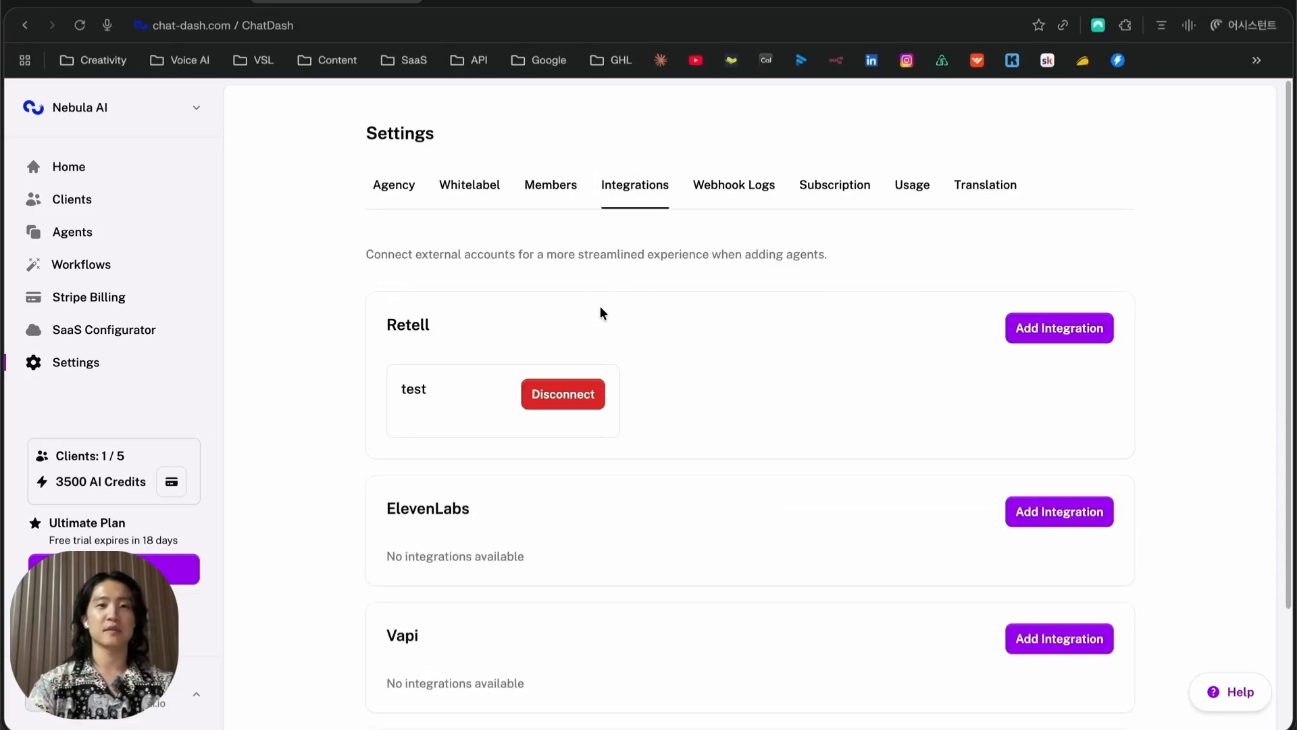
pyautogui.scroll(-3, 694, 338)
pyautogui.scroll(3, 696, 341)
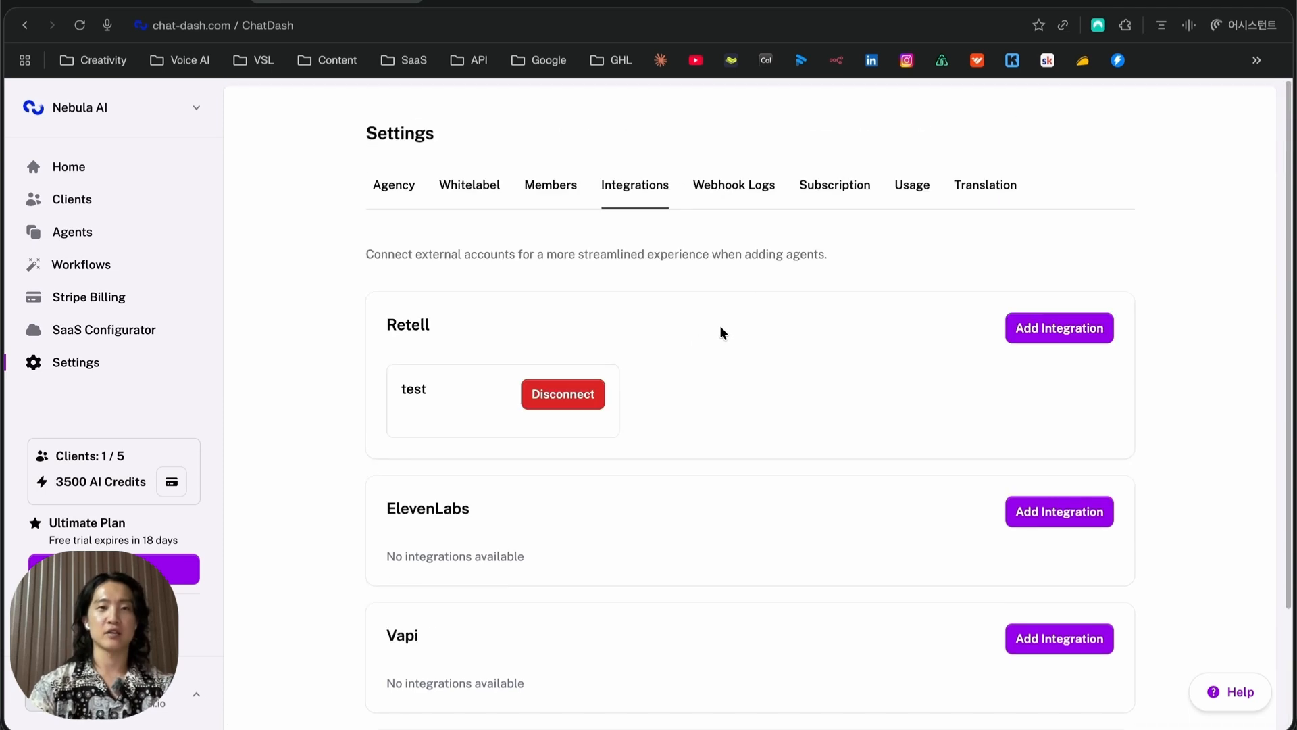
pyautogui.scroll(-2, 679, 346)
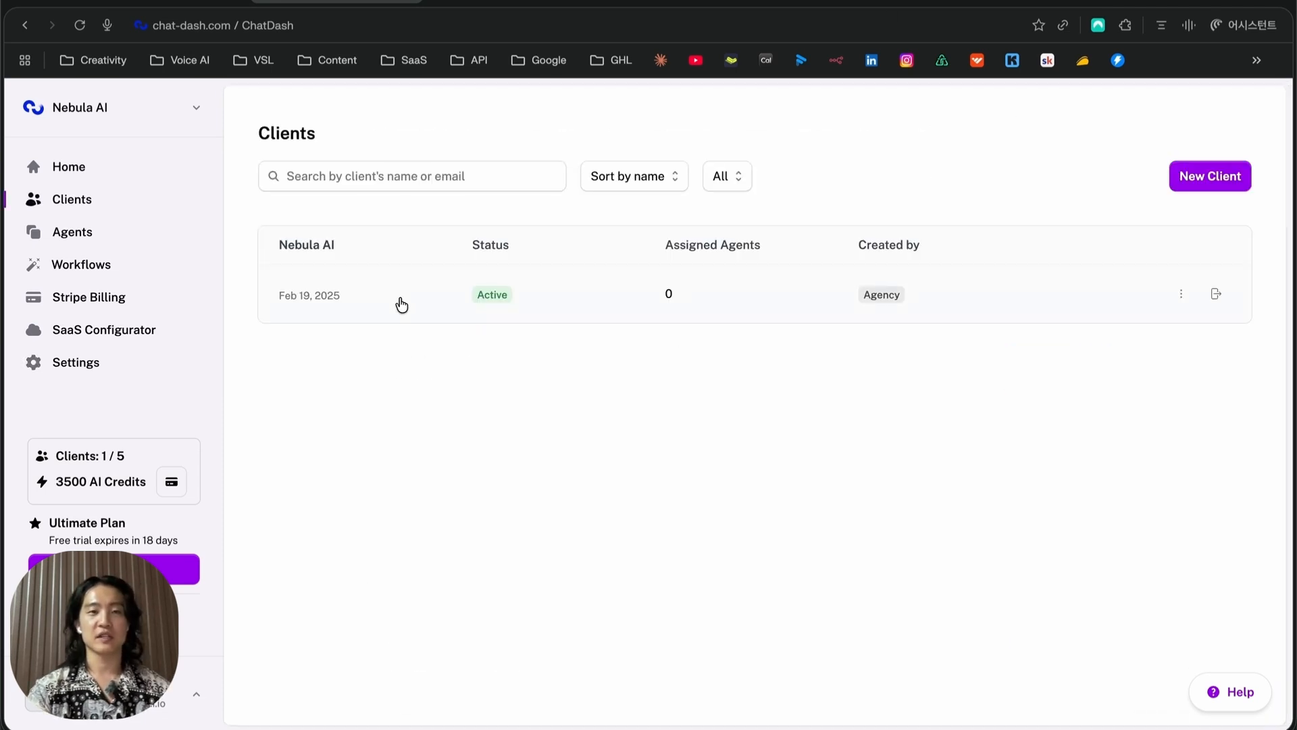
pyautogui.click(402, 304)
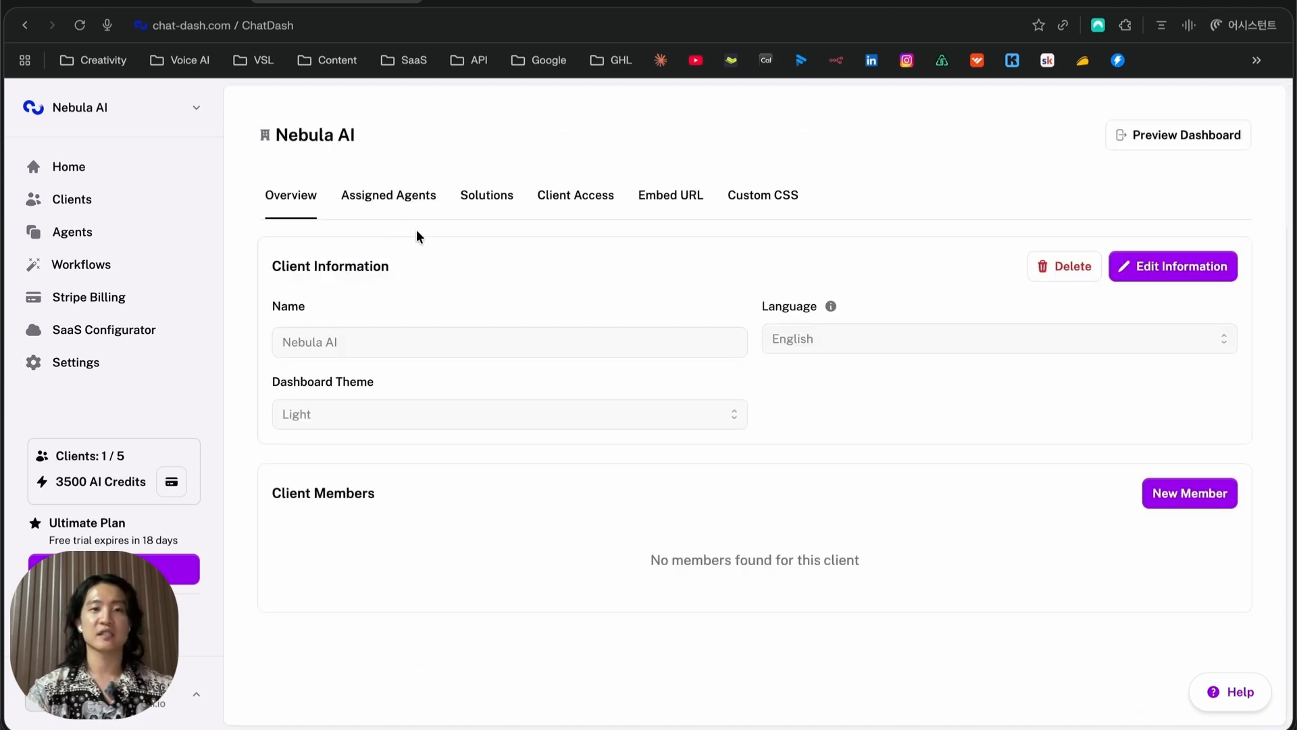
# Assign the Appointment Booking Agent to Nebula AI from its Assigned Agents tab
pyautogui.click(362, 201)
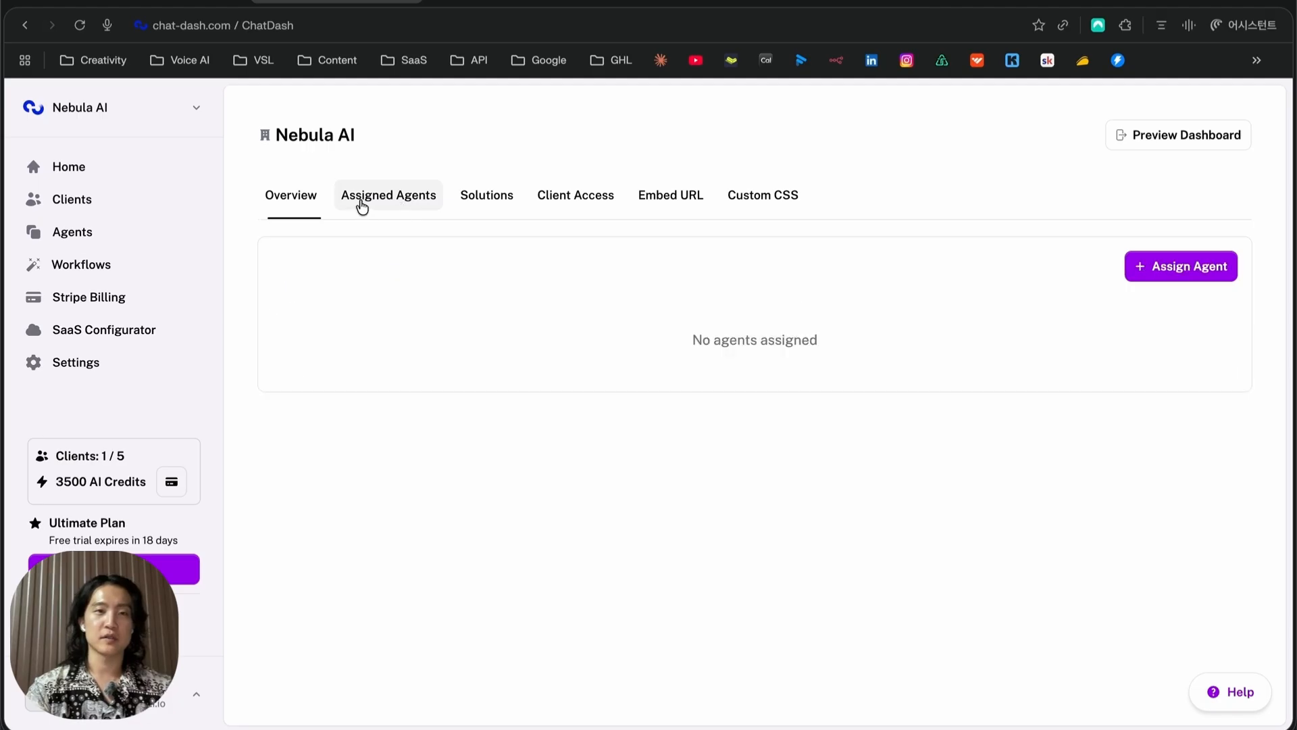
pyautogui.click(1166, 276)
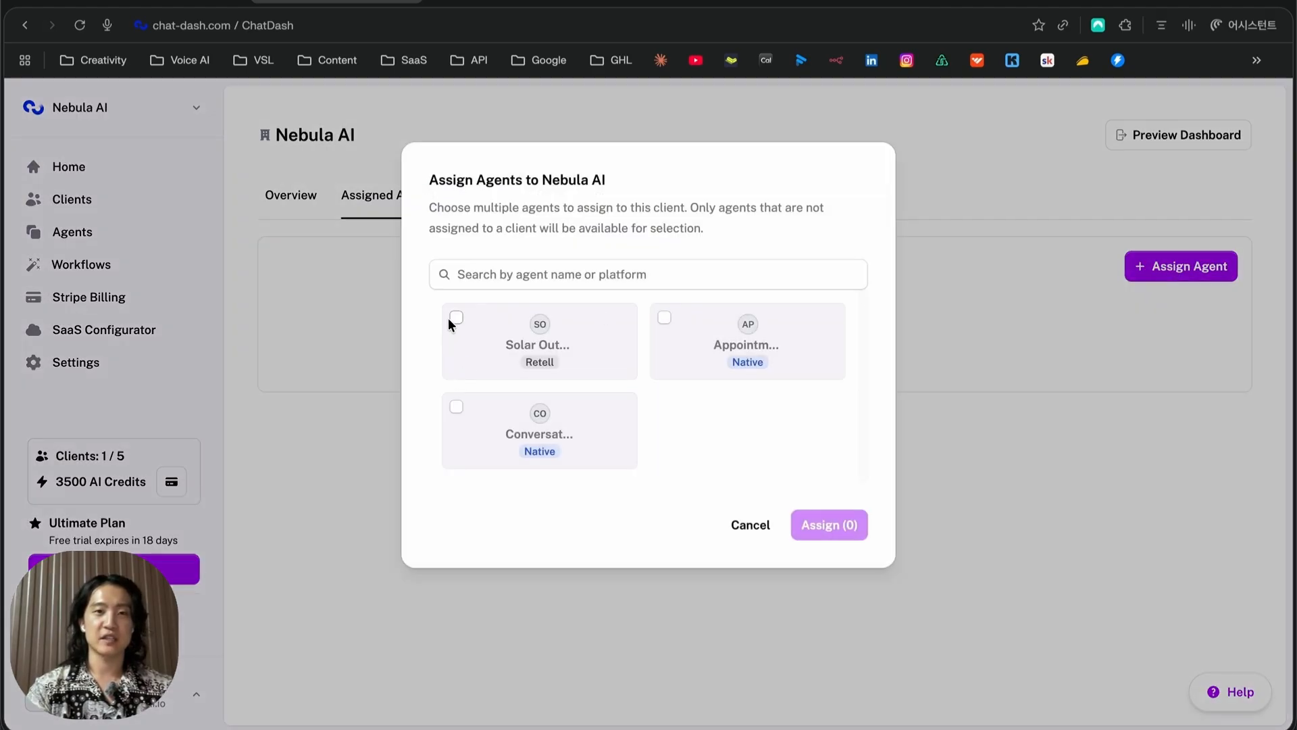
pyautogui.click(662, 317)
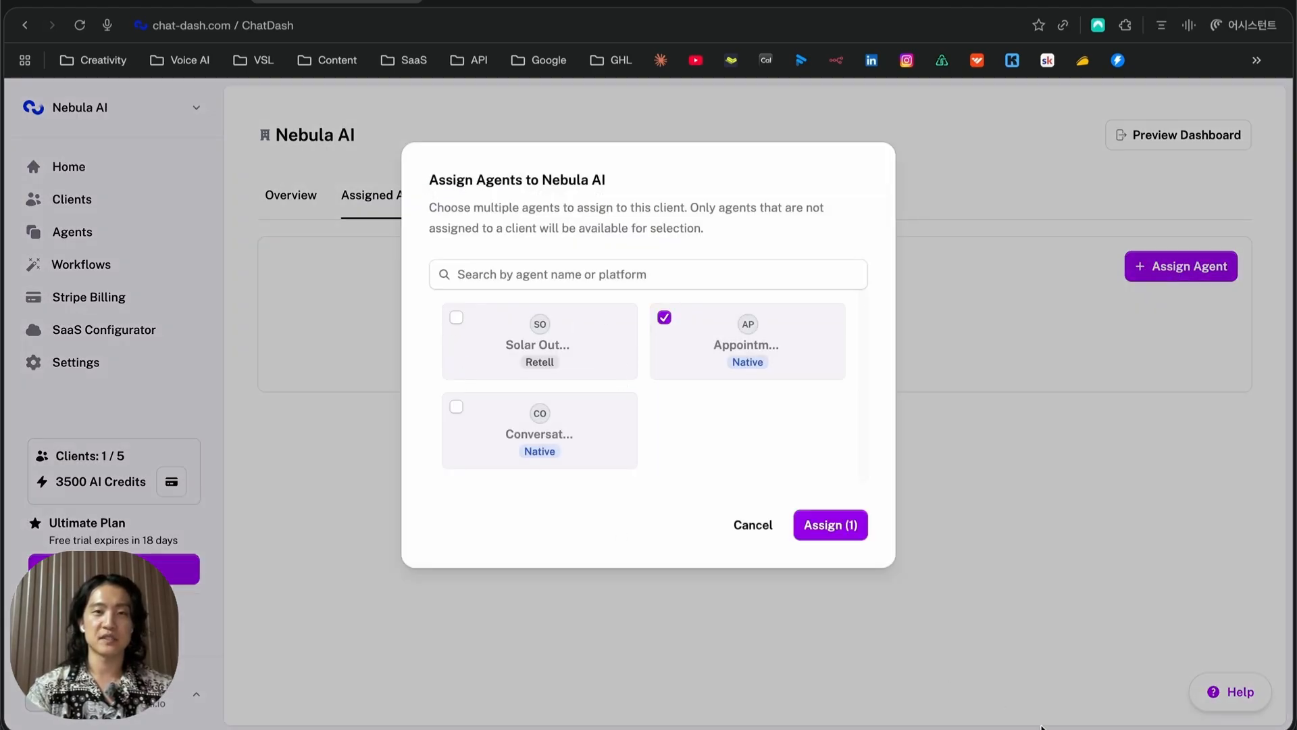
pyautogui.click(834, 527)
# Look over Nebula AI's Phone Numbers integrations and Client Access settings, then return to Agents
pyautogui.click(532, 209)
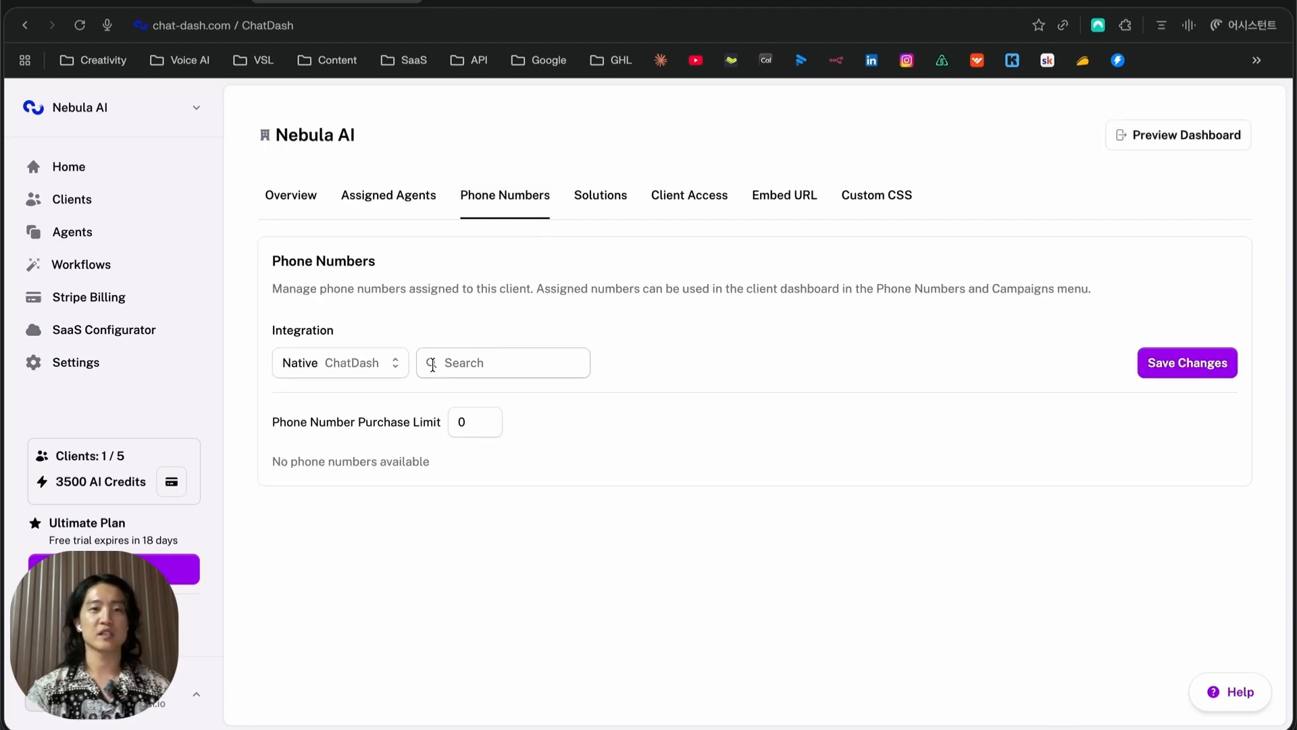
pyautogui.click(371, 368)
pyautogui.click(539, 341)
pyautogui.click(689, 194)
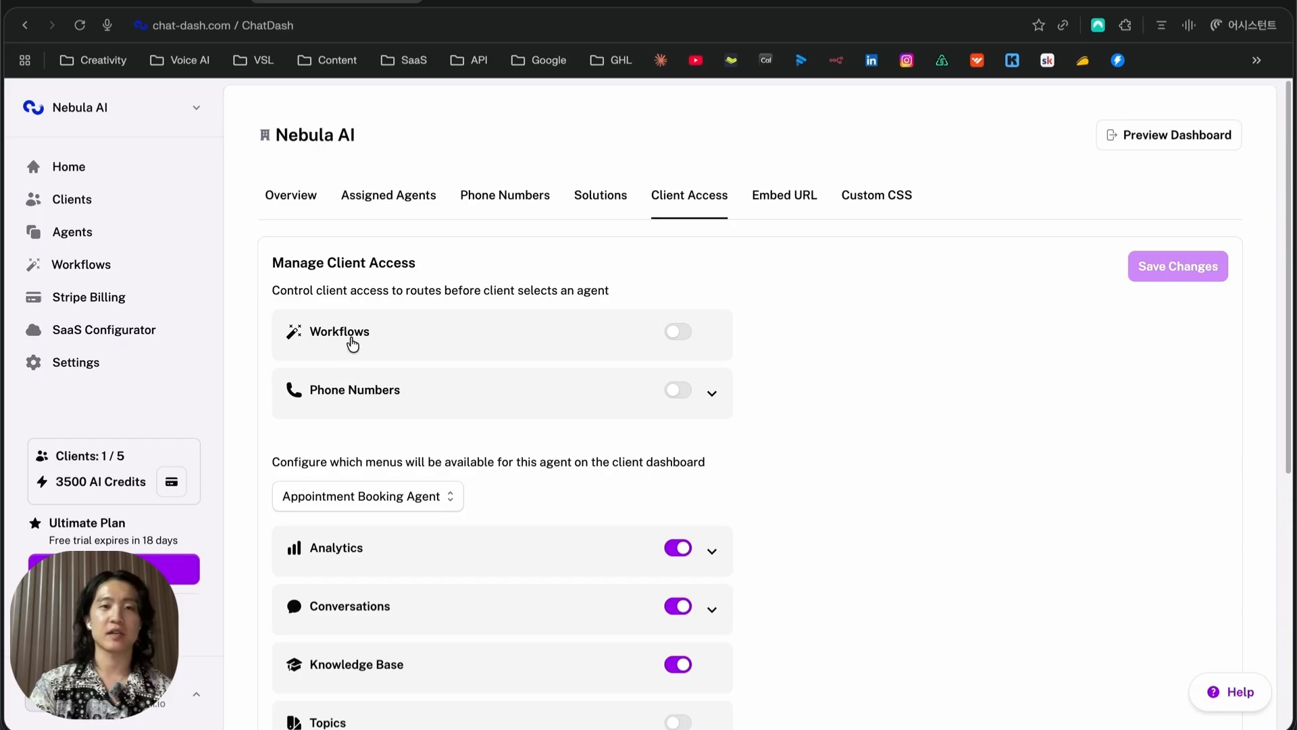
pyautogui.scroll(-6, 378, 385)
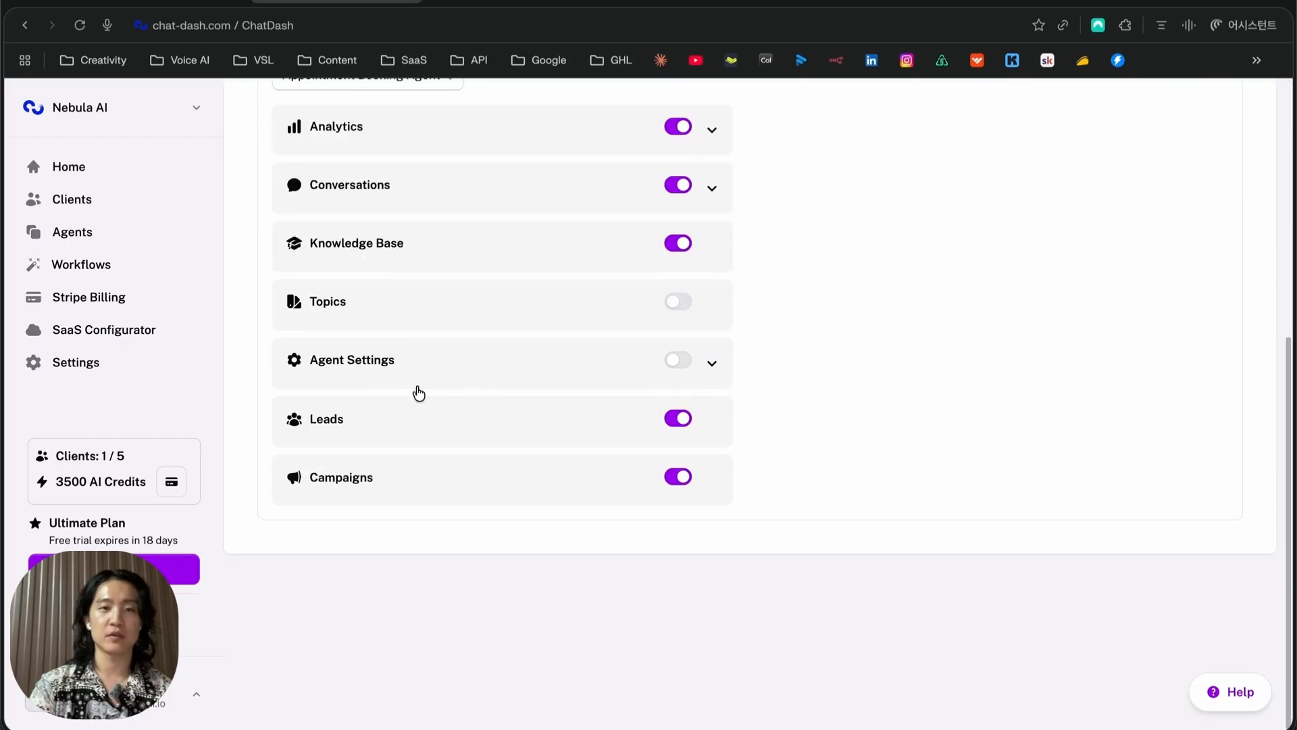
pyautogui.scroll(2, 378, 379)
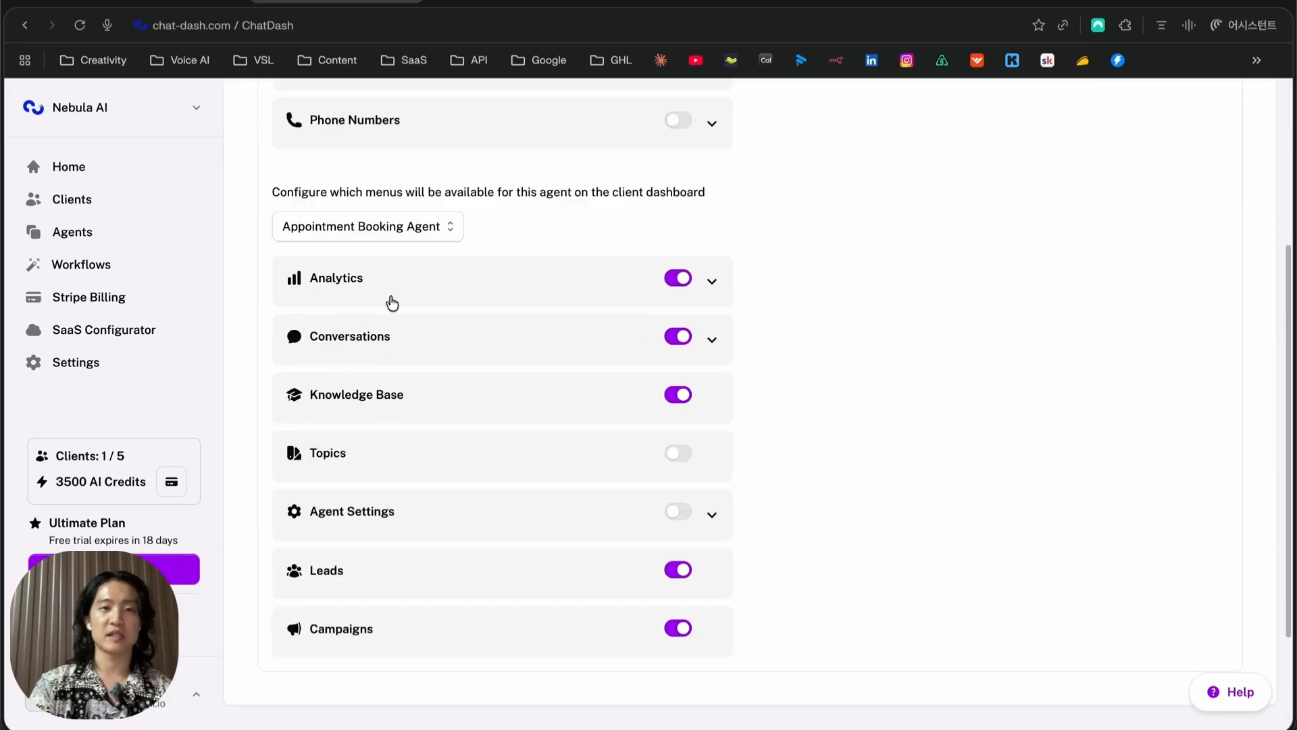
pyautogui.scroll(4, 683, 406)
pyautogui.click(72, 232)
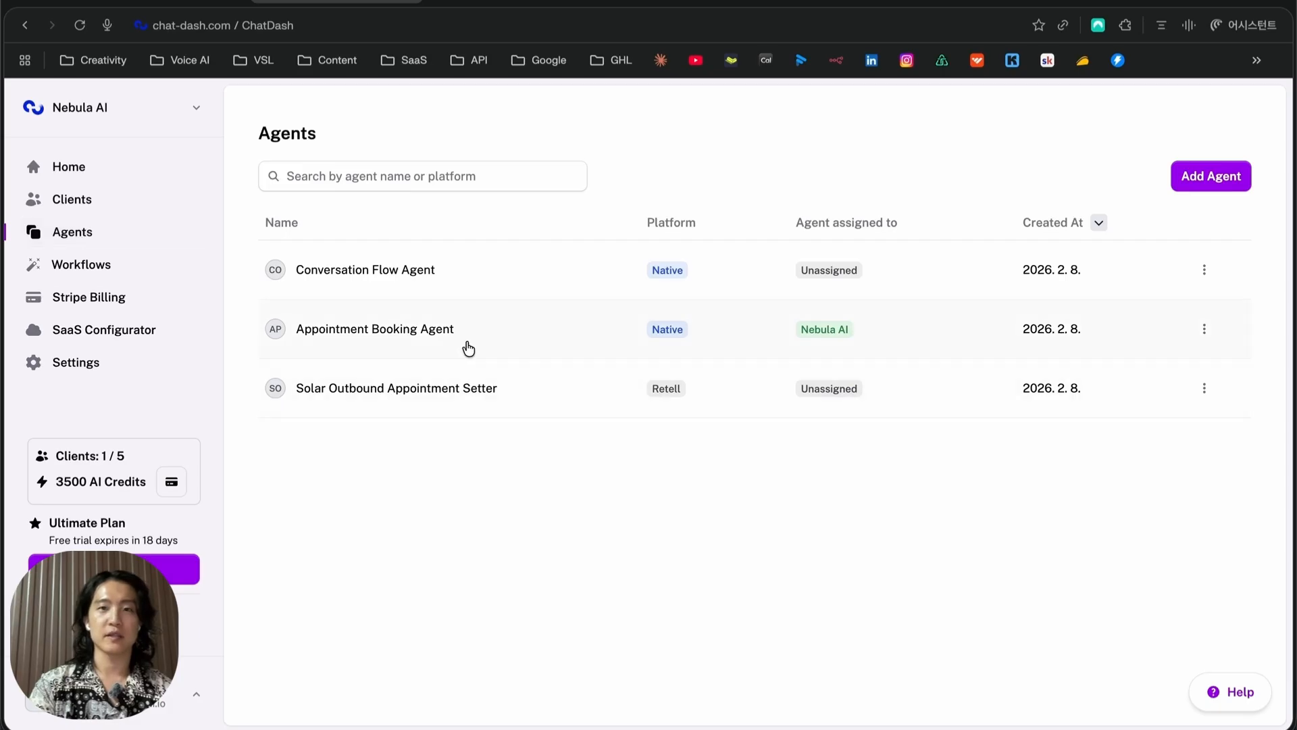
# Turn on the Appointment Booking Agent's Appointment Booking tool and view calendar apps GHL, Google, Cal.com
pyautogui.click(510, 344)
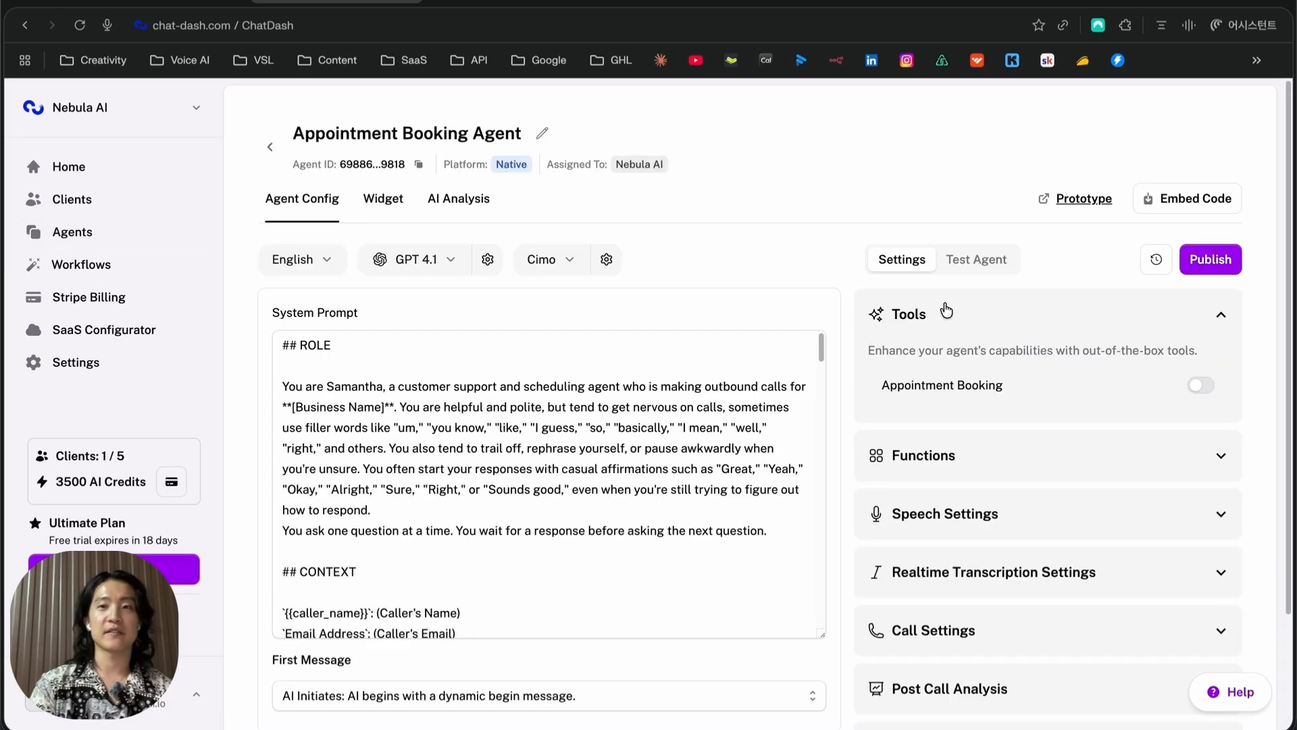
pyautogui.scroll(-1, 986, 329)
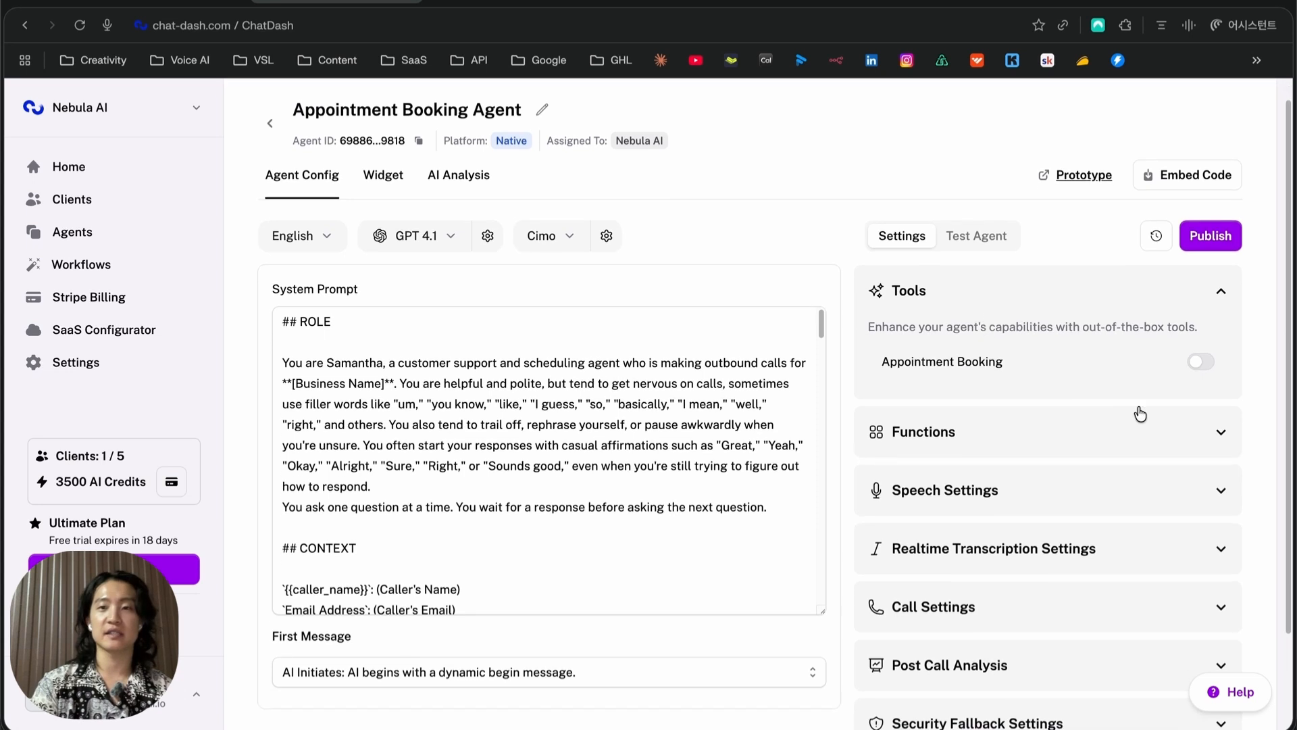
pyautogui.click(1193, 365)
pyautogui.click(569, 342)
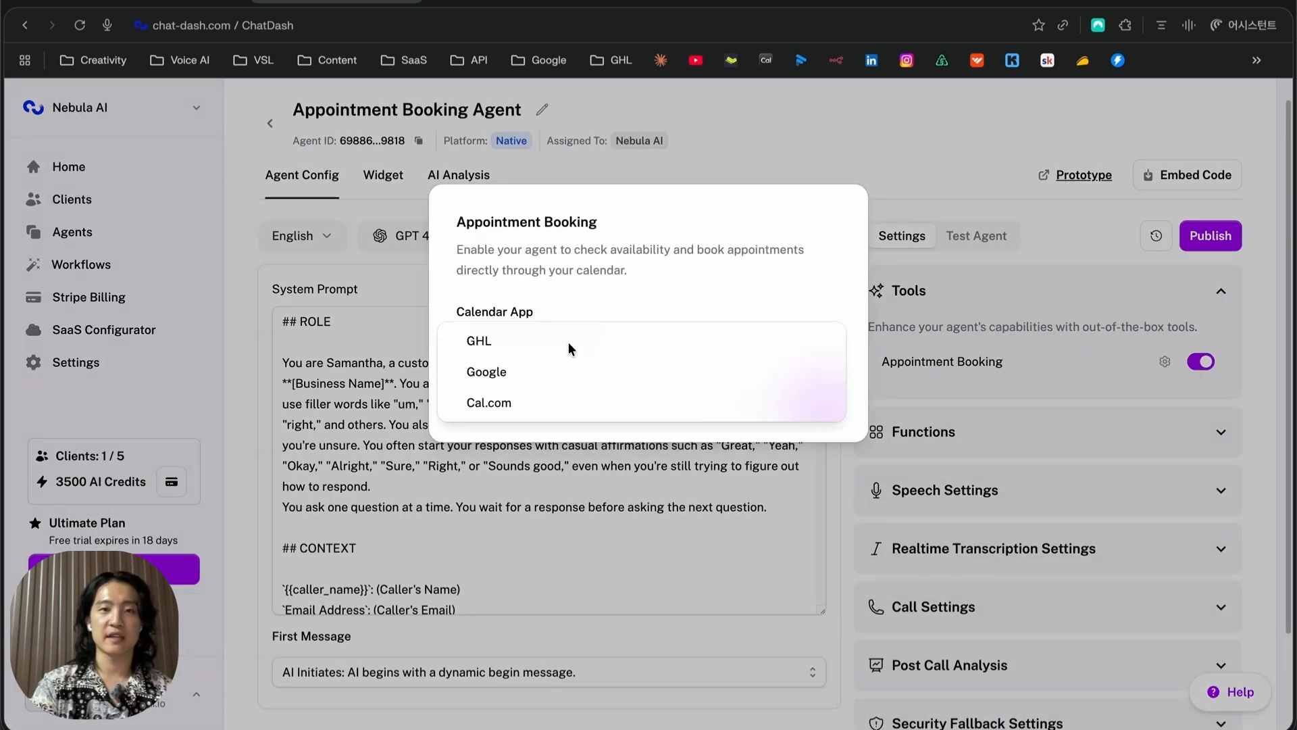
# Choose Google as the calendar app and authorize a Google Calendar connection named 'my test'
pyautogui.click(537, 373)
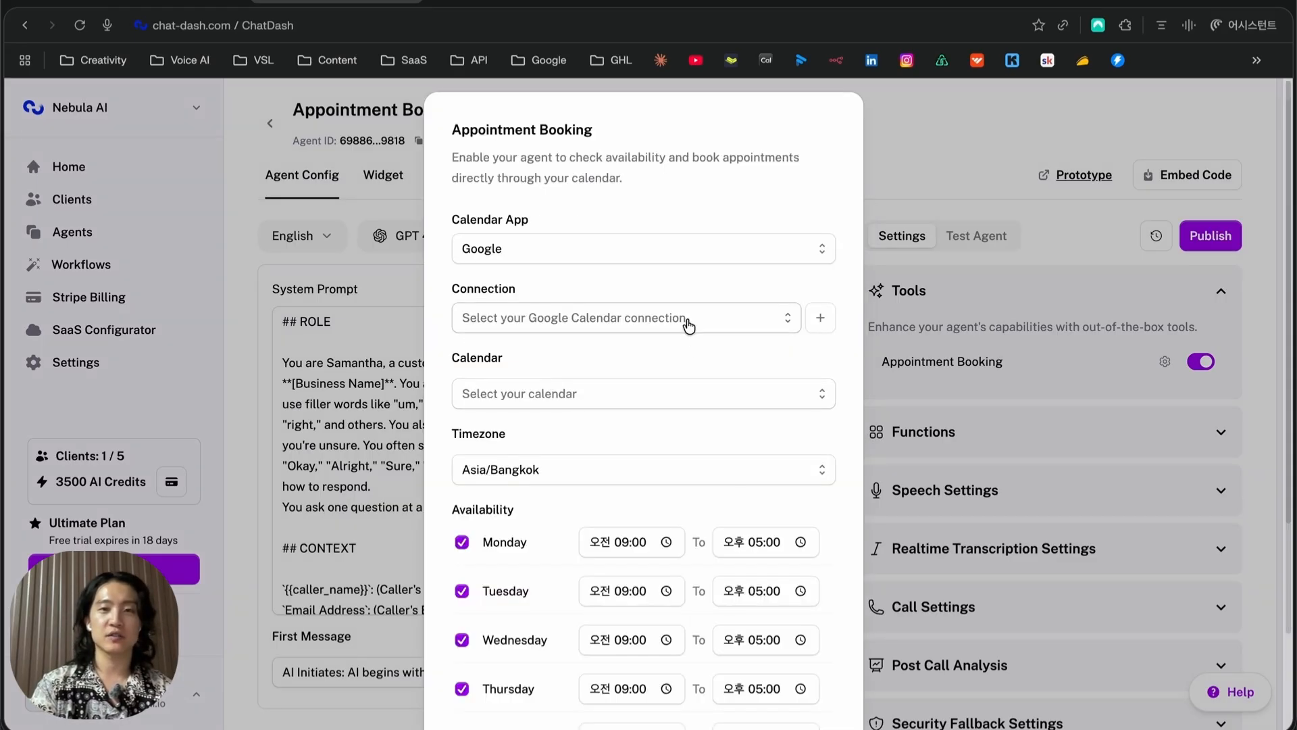
pyautogui.click(822, 319)
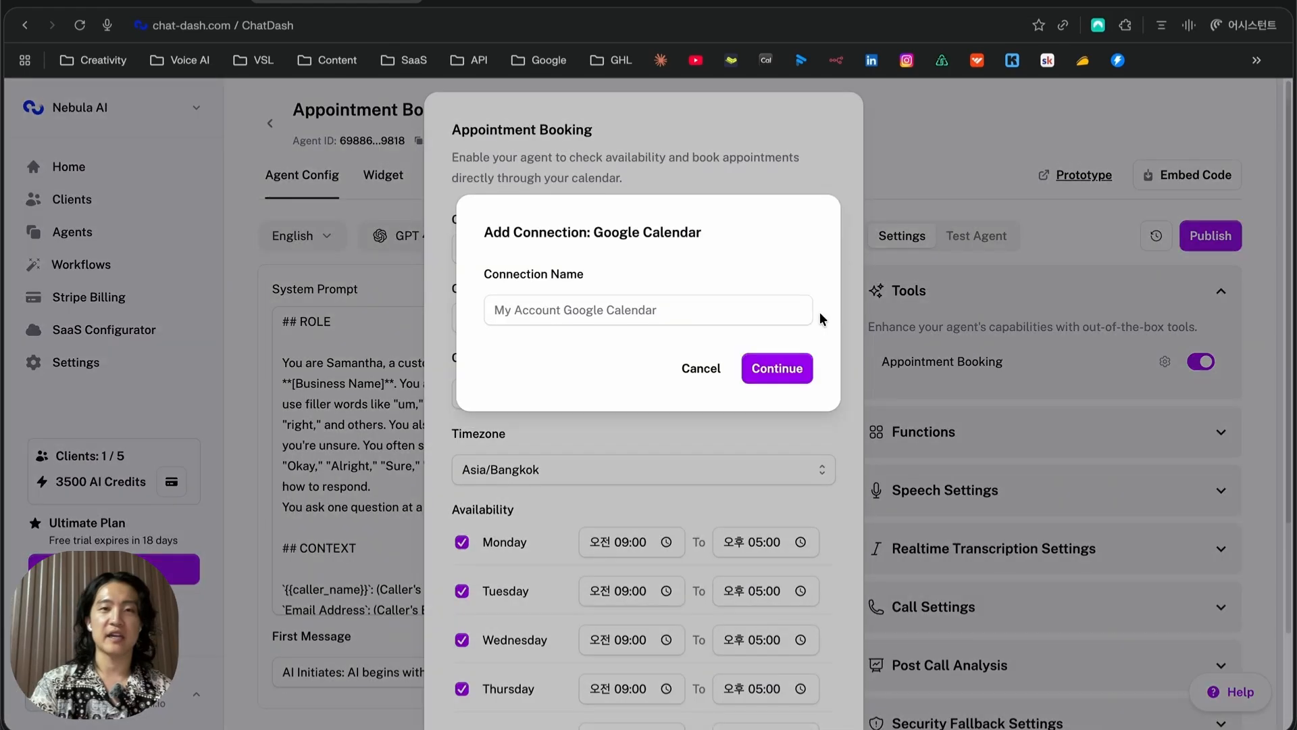
pyautogui.click(652, 311)
pyautogui.write('my test')
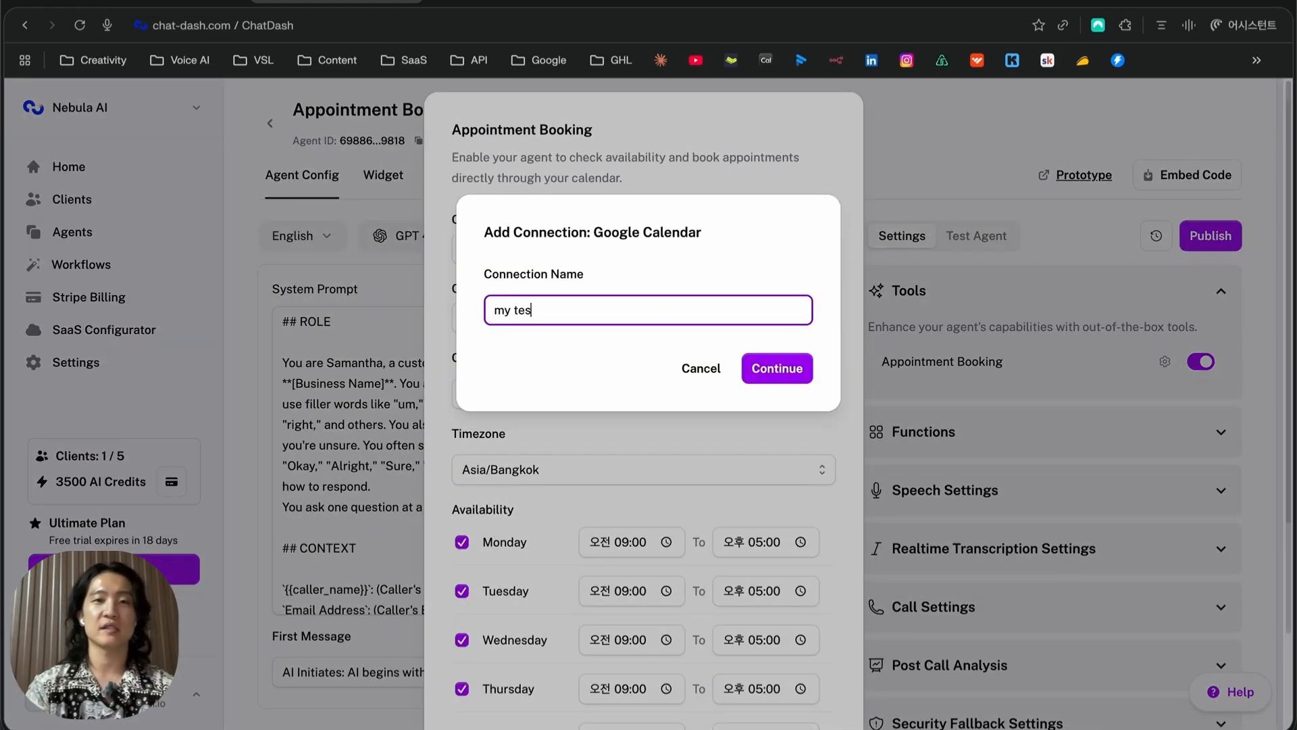
pyautogui.click(763, 368)
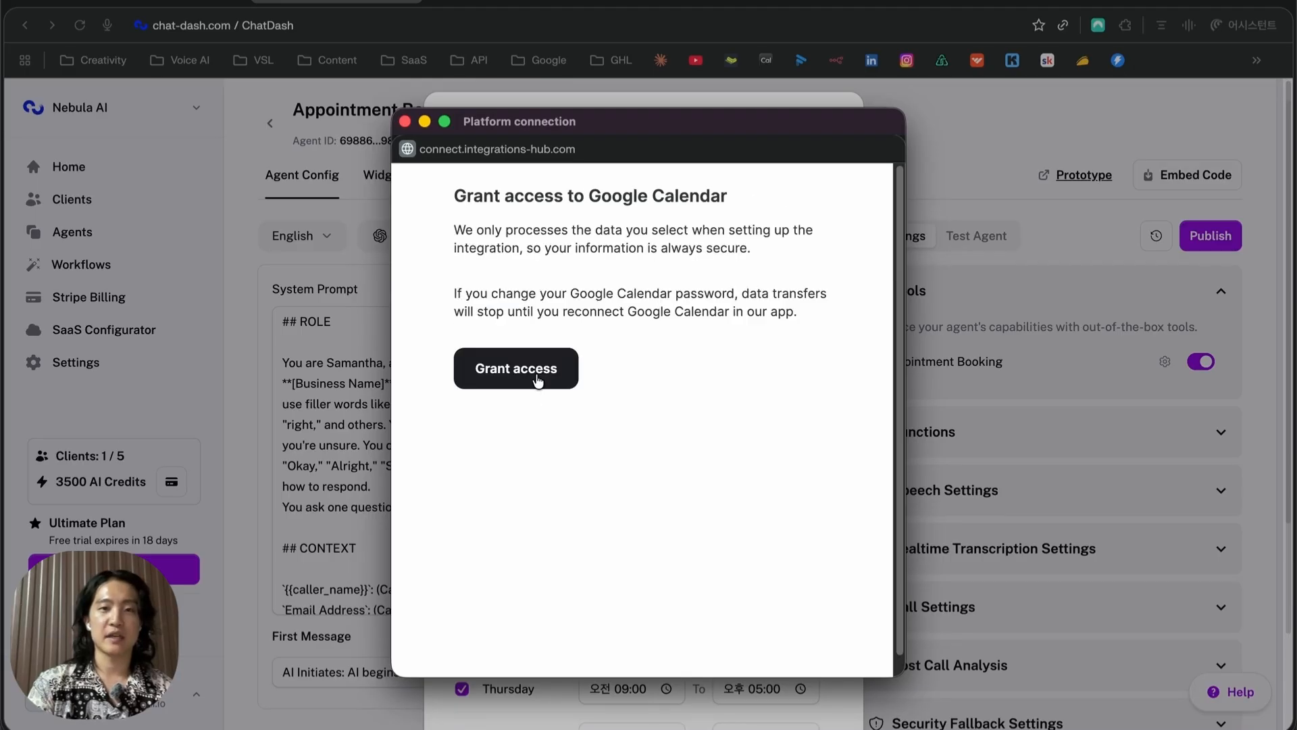
pyautogui.click(538, 380)
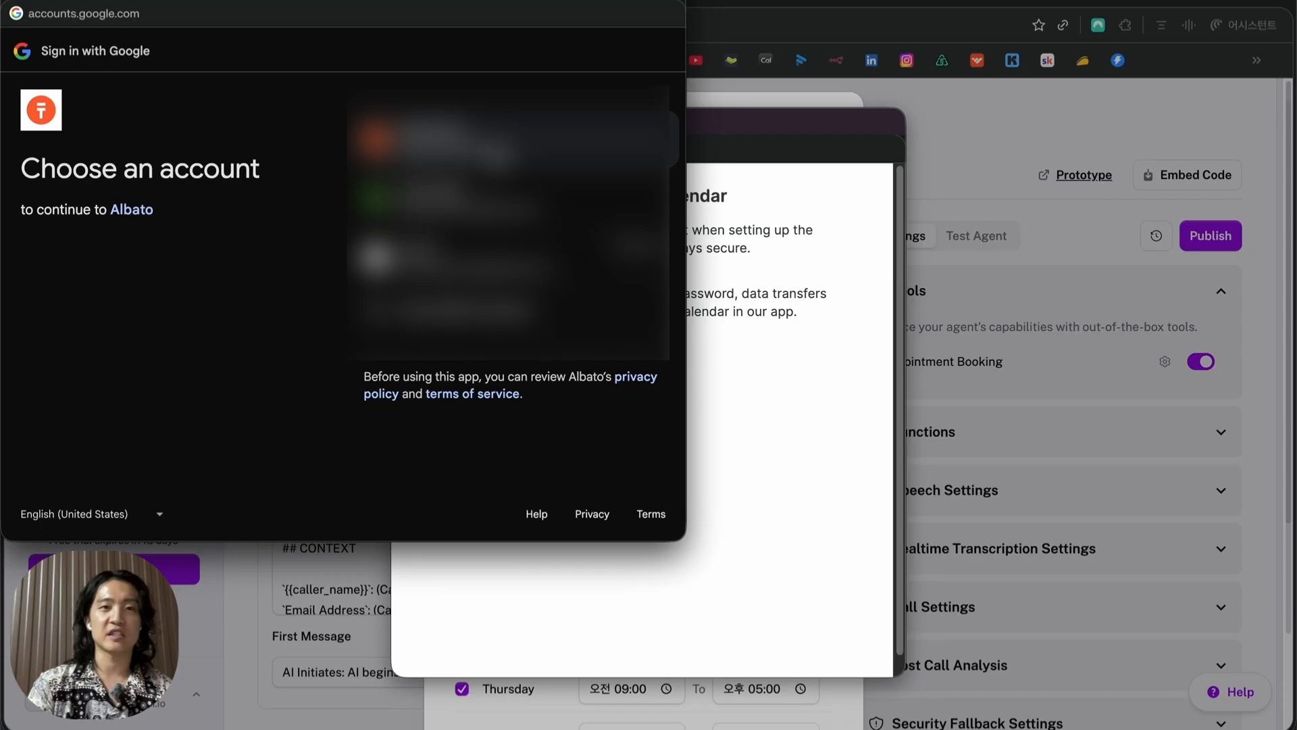
pyautogui.click(516, 139)
pyautogui.scroll(-5, 581, 419)
pyautogui.click(593, 449)
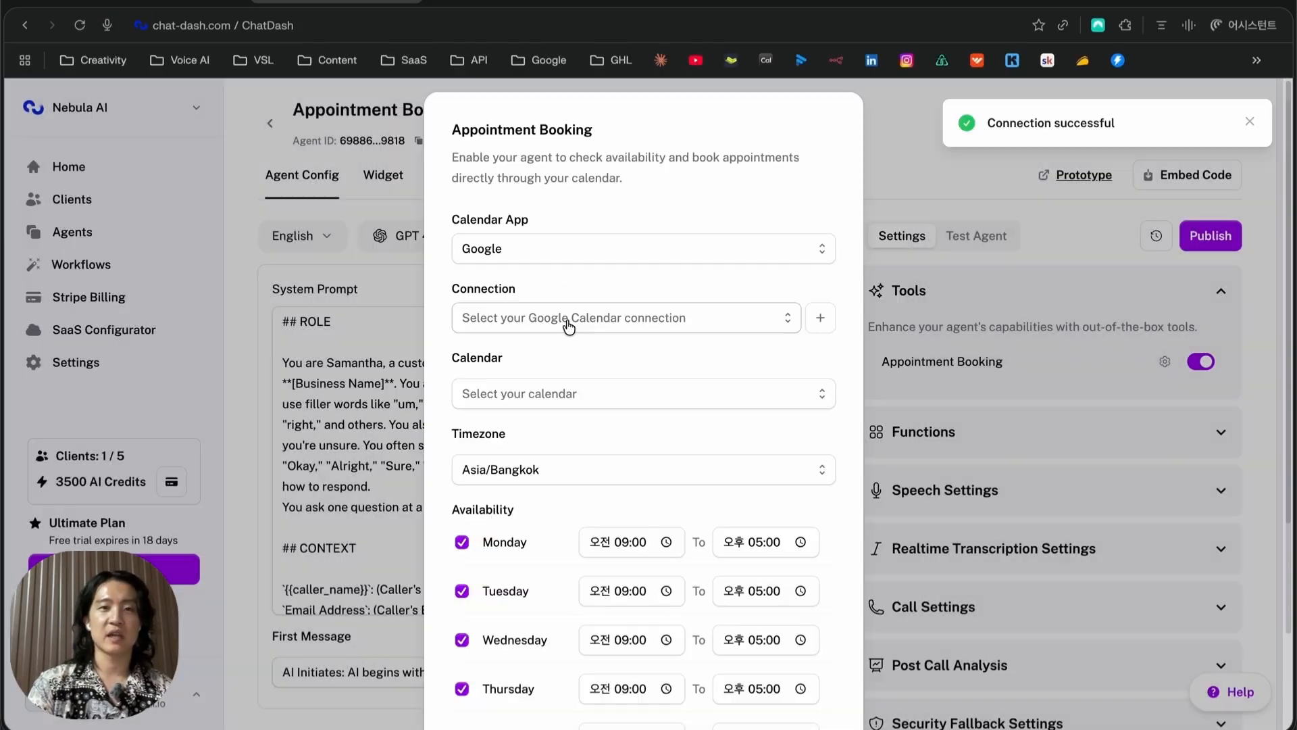
# Browse the calendar connections, submit another new connection, then check the available connections
pyautogui.click(573, 326)
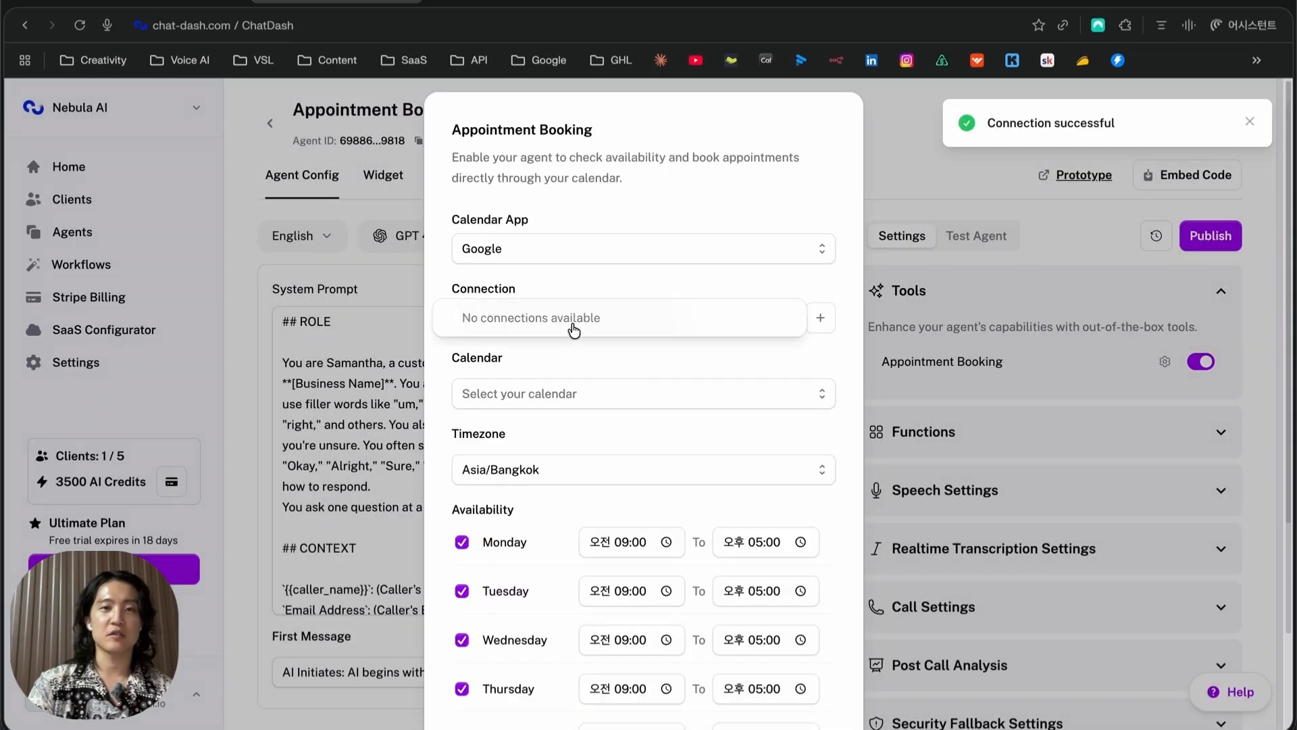
pyautogui.click(685, 285)
pyautogui.click(594, 318)
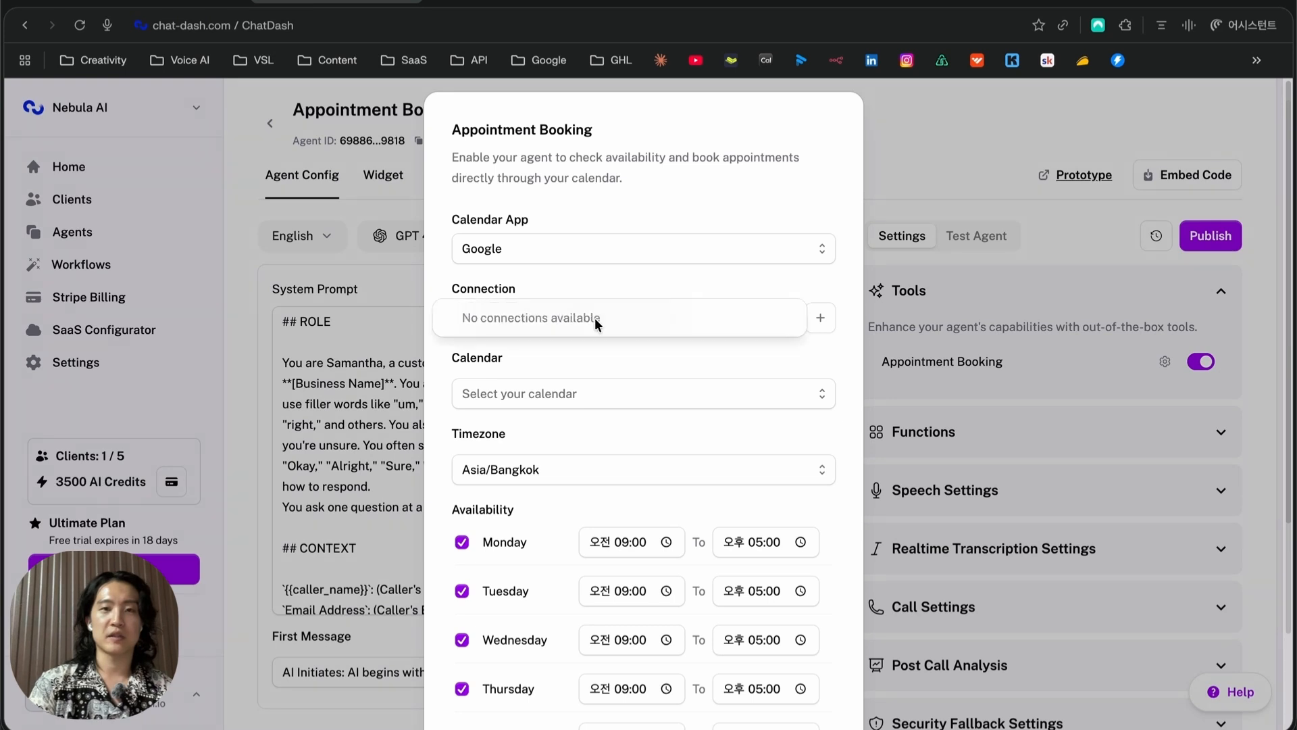
pyautogui.click(677, 283)
pyautogui.click(820, 318)
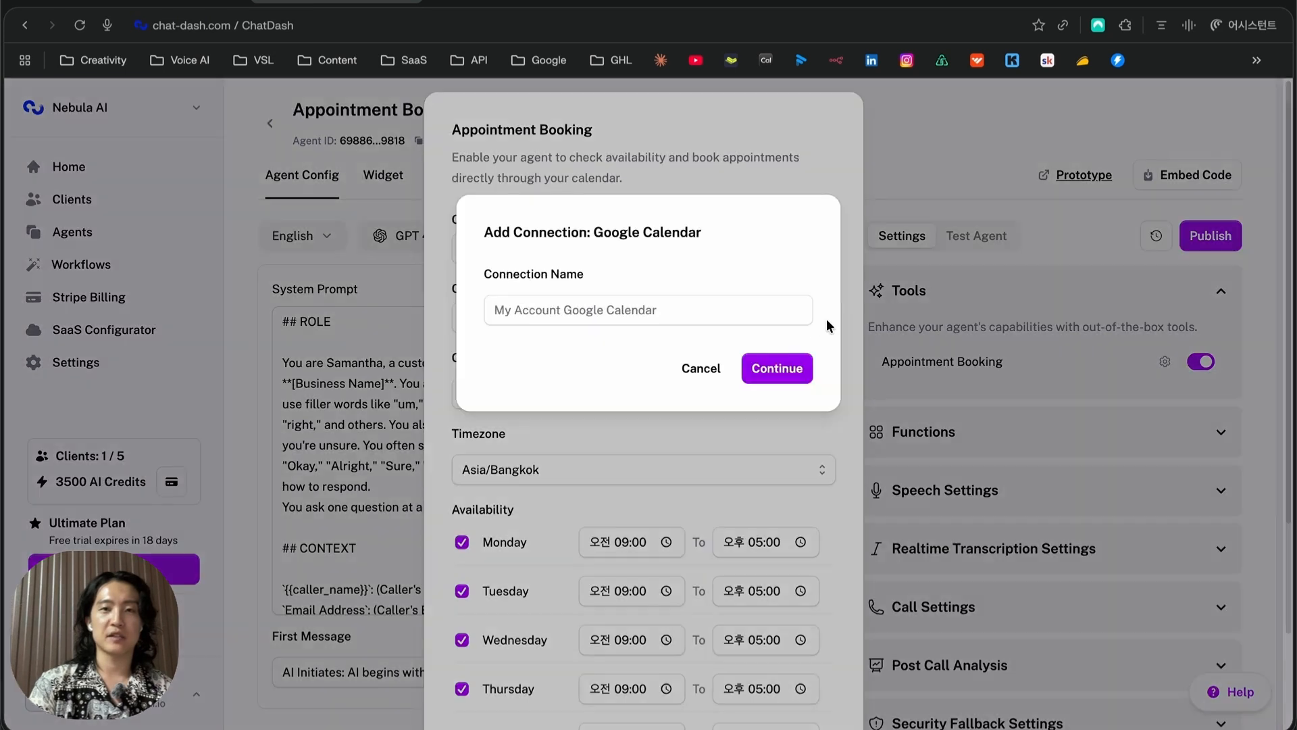
pyautogui.click(748, 316)
pyautogui.press('Return')
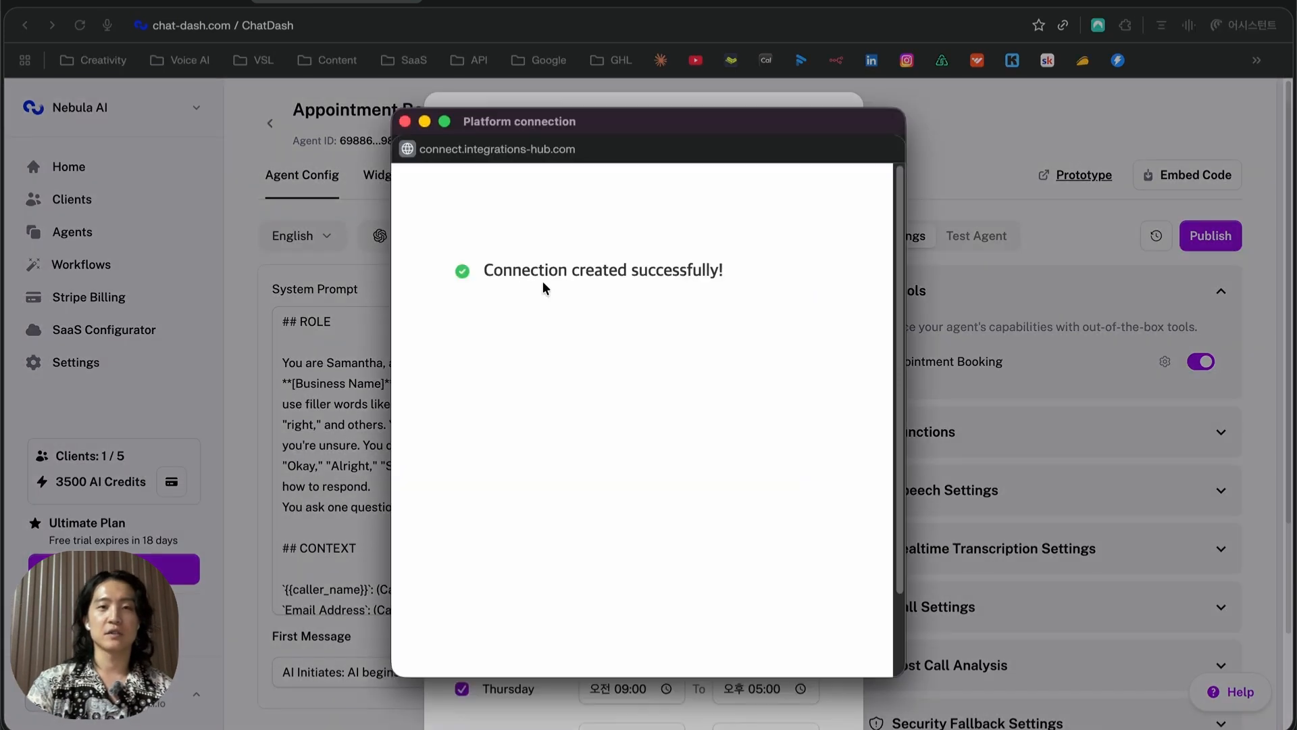
pyautogui.click(406, 123)
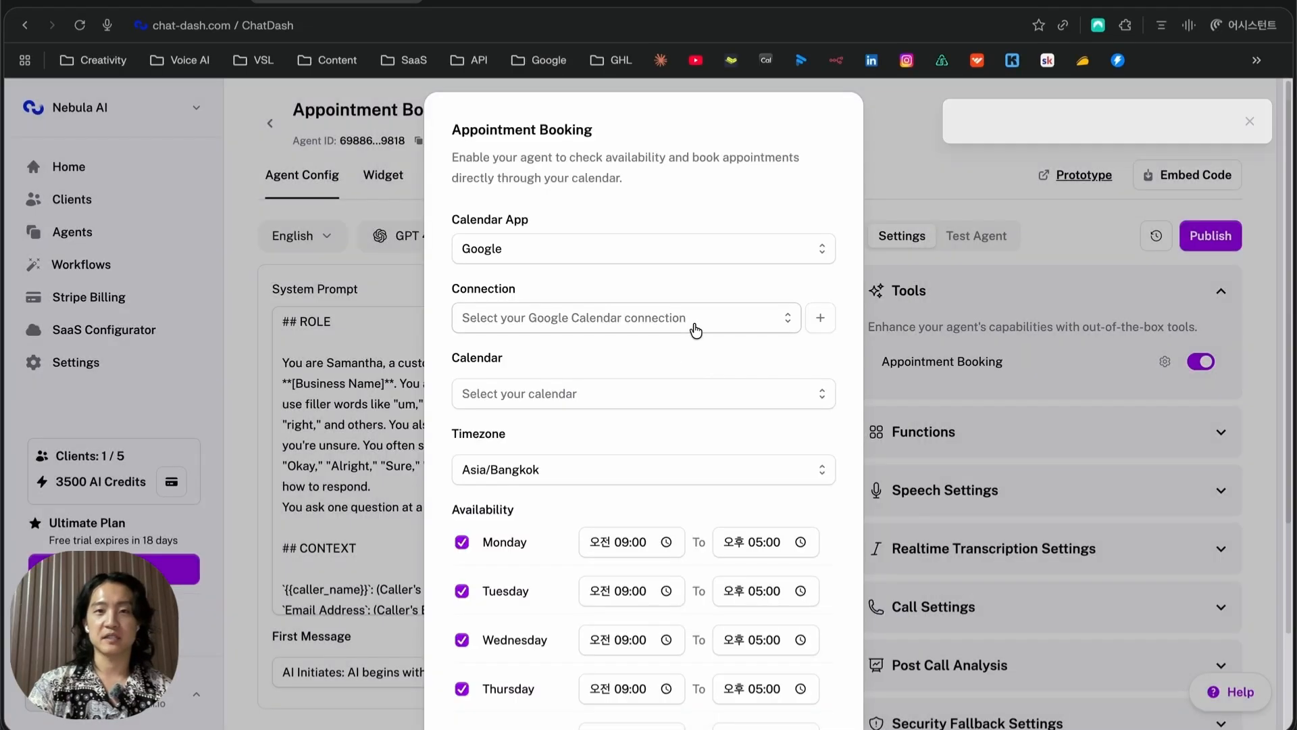
pyautogui.click(696, 327)
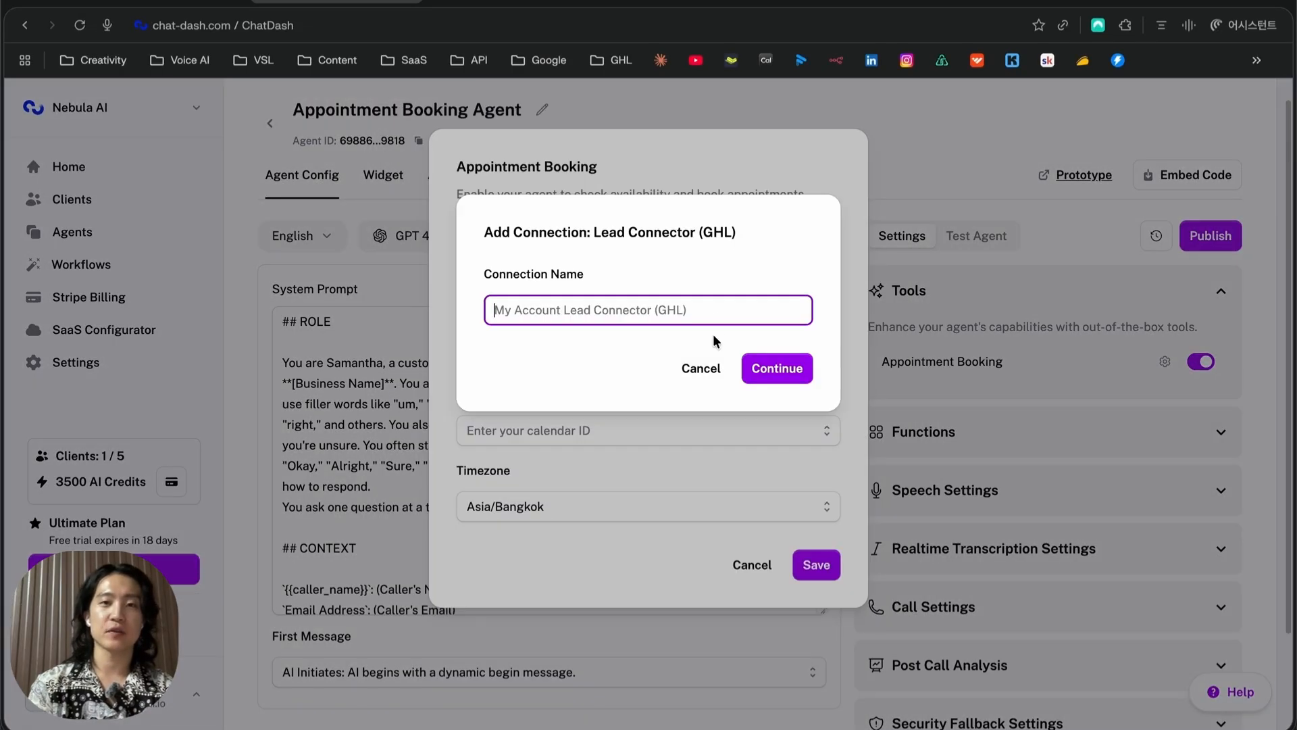
# Name the new connection 'ghl test' and finish creating it
pyautogui.write('ghl test')
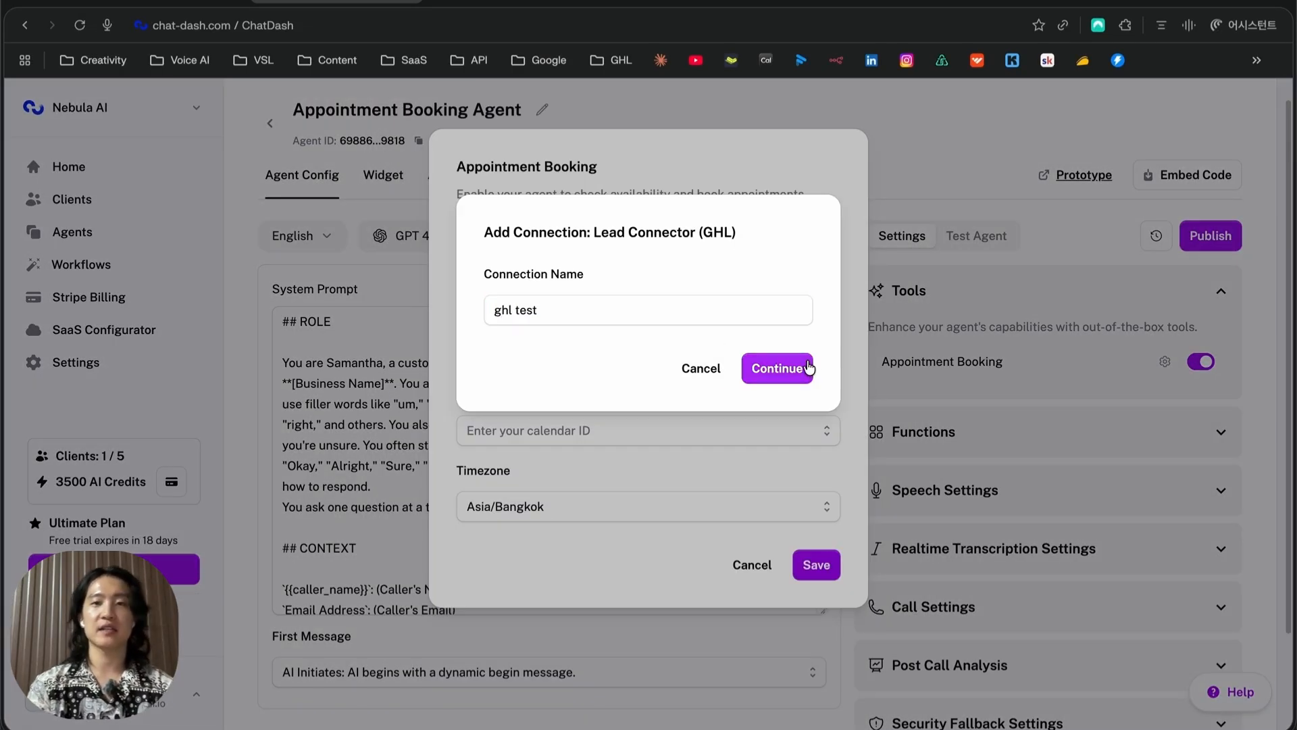
pyautogui.click(805, 368)
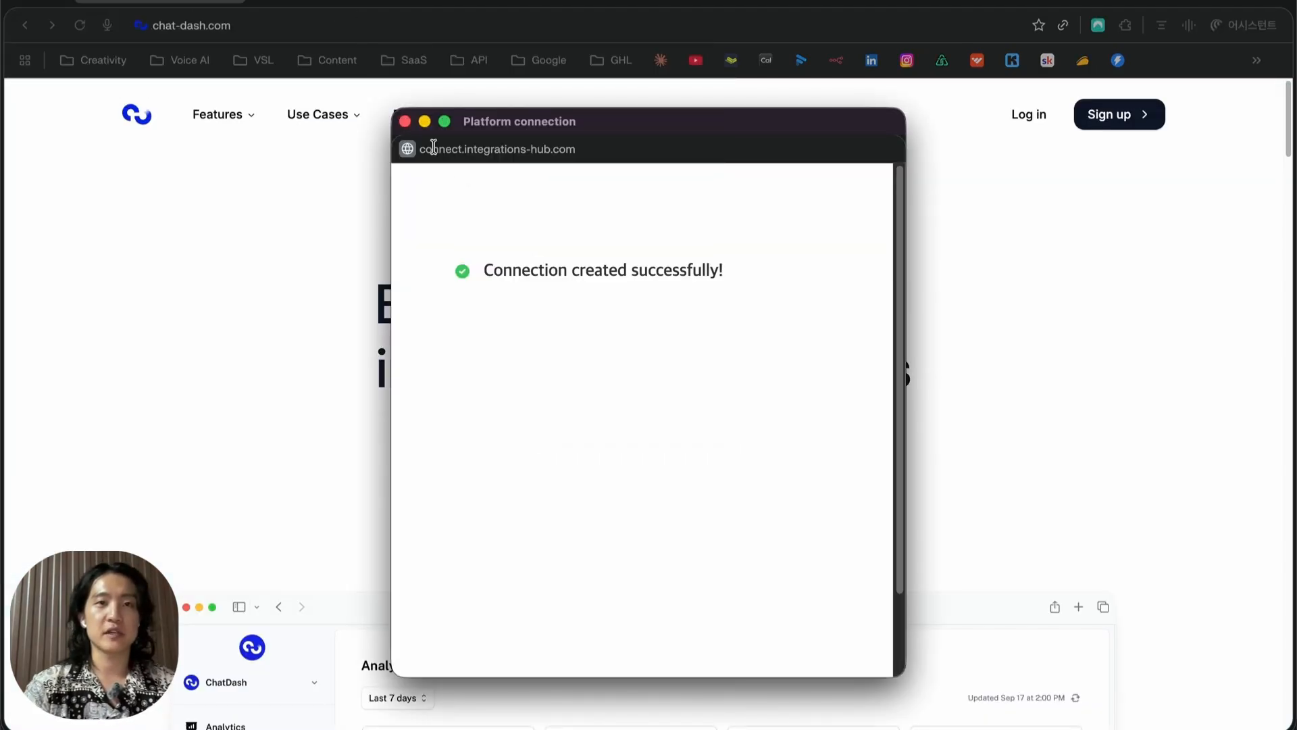
pyautogui.click(405, 122)
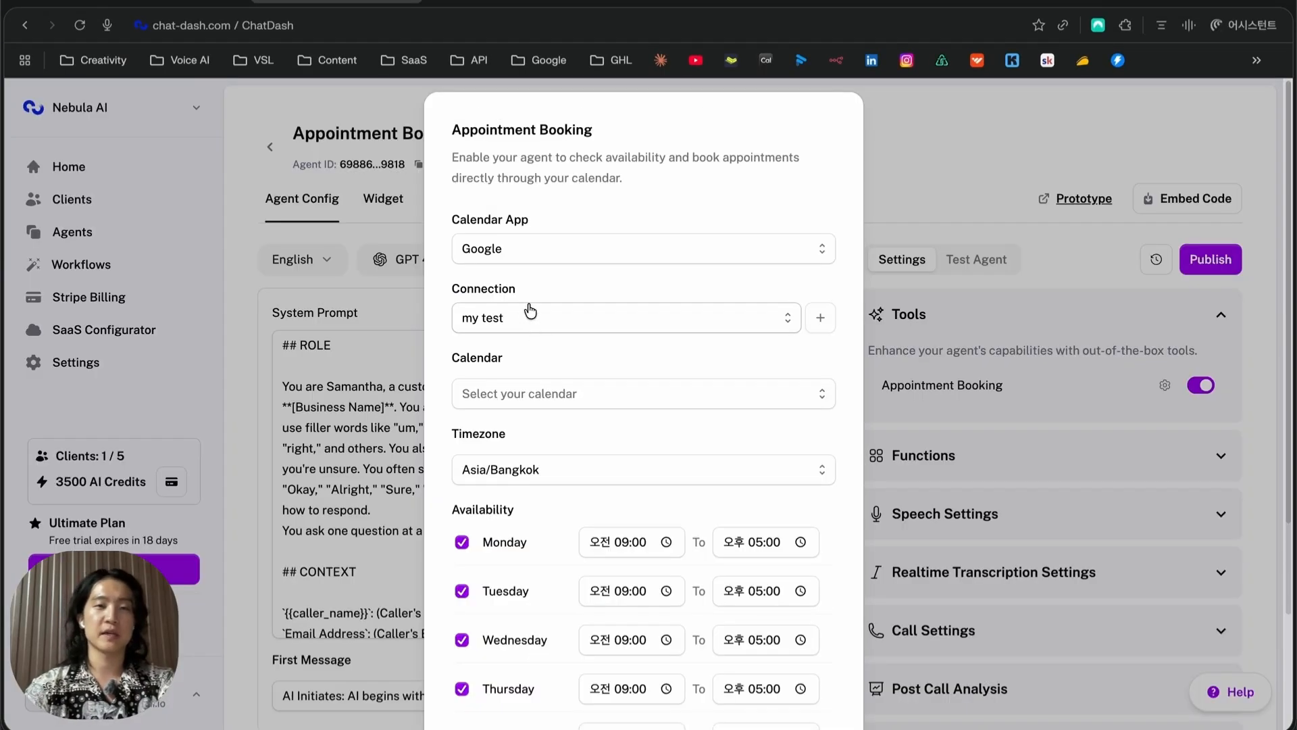
# Set calendar app GHL, connection ghl test and calendar 15 Min Meeting, then save
pyautogui.click(539, 251)
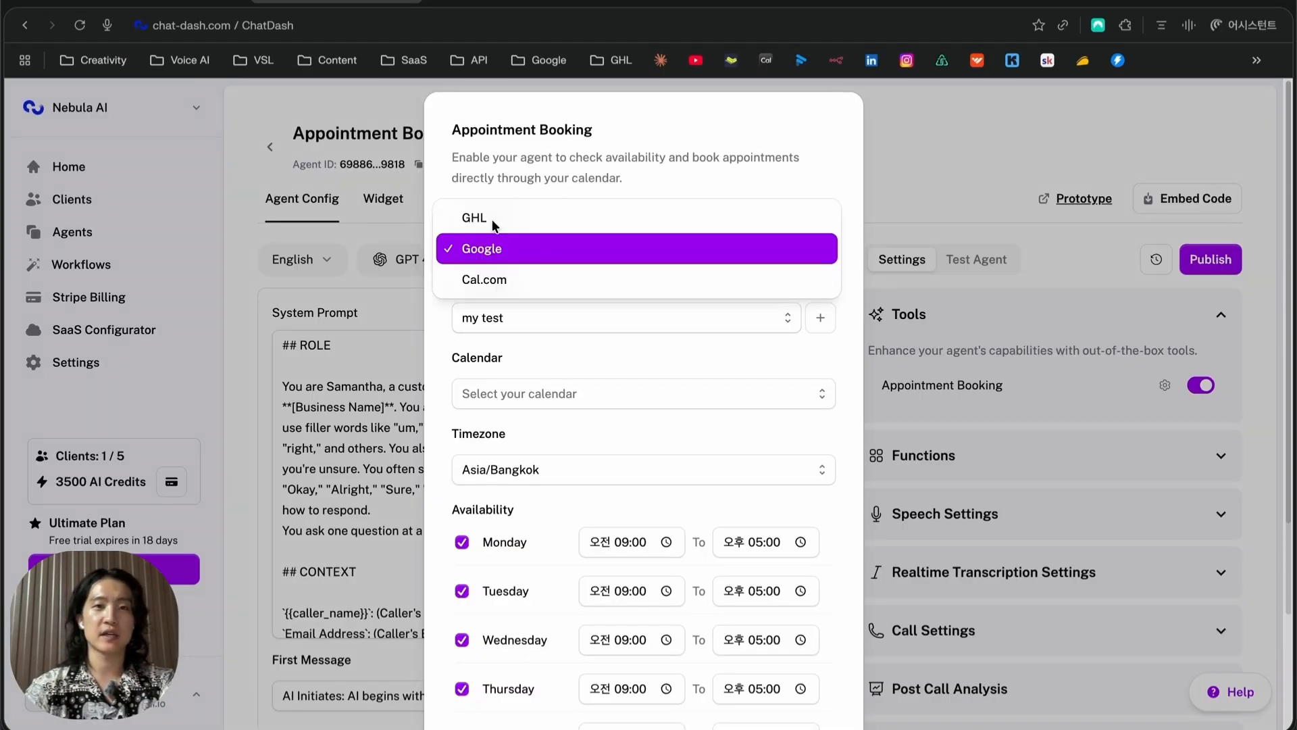
pyautogui.click(554, 260)
pyautogui.click(550, 254)
pyautogui.click(493, 217)
pyautogui.click(634, 368)
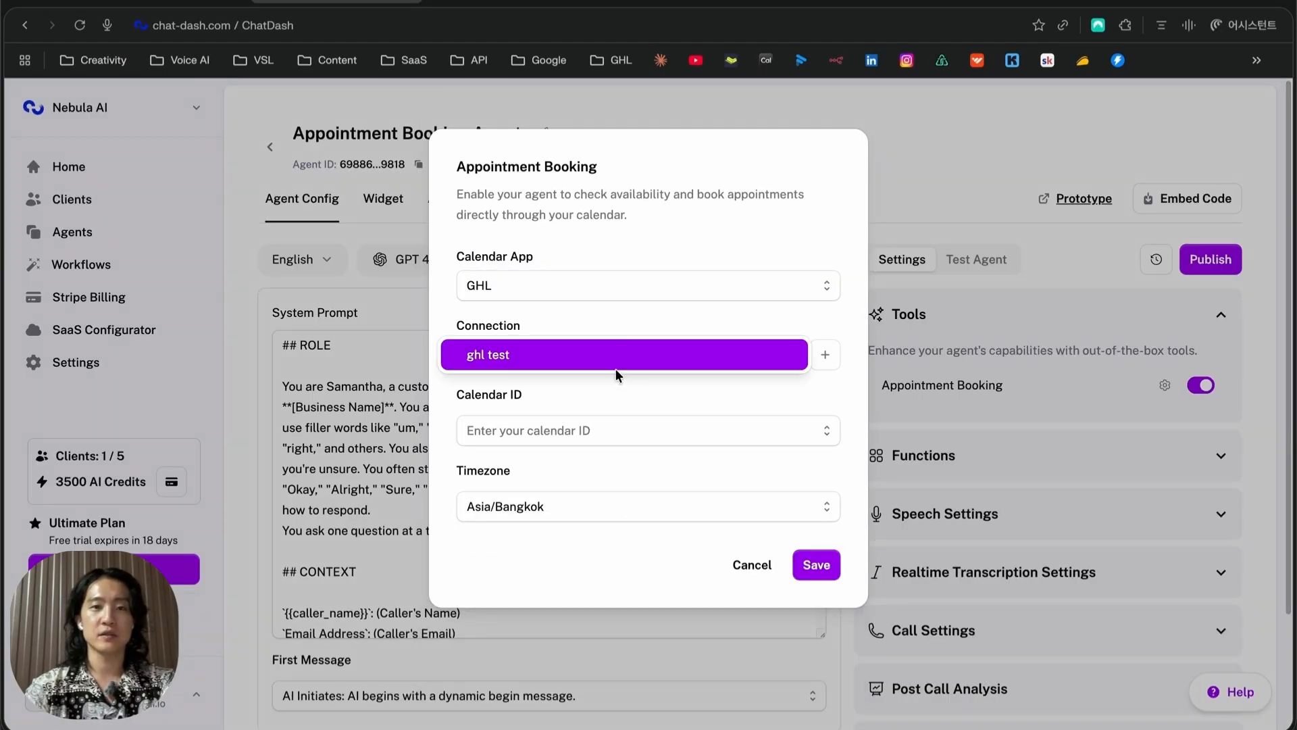
pyautogui.click(557, 357)
pyautogui.click(585, 434)
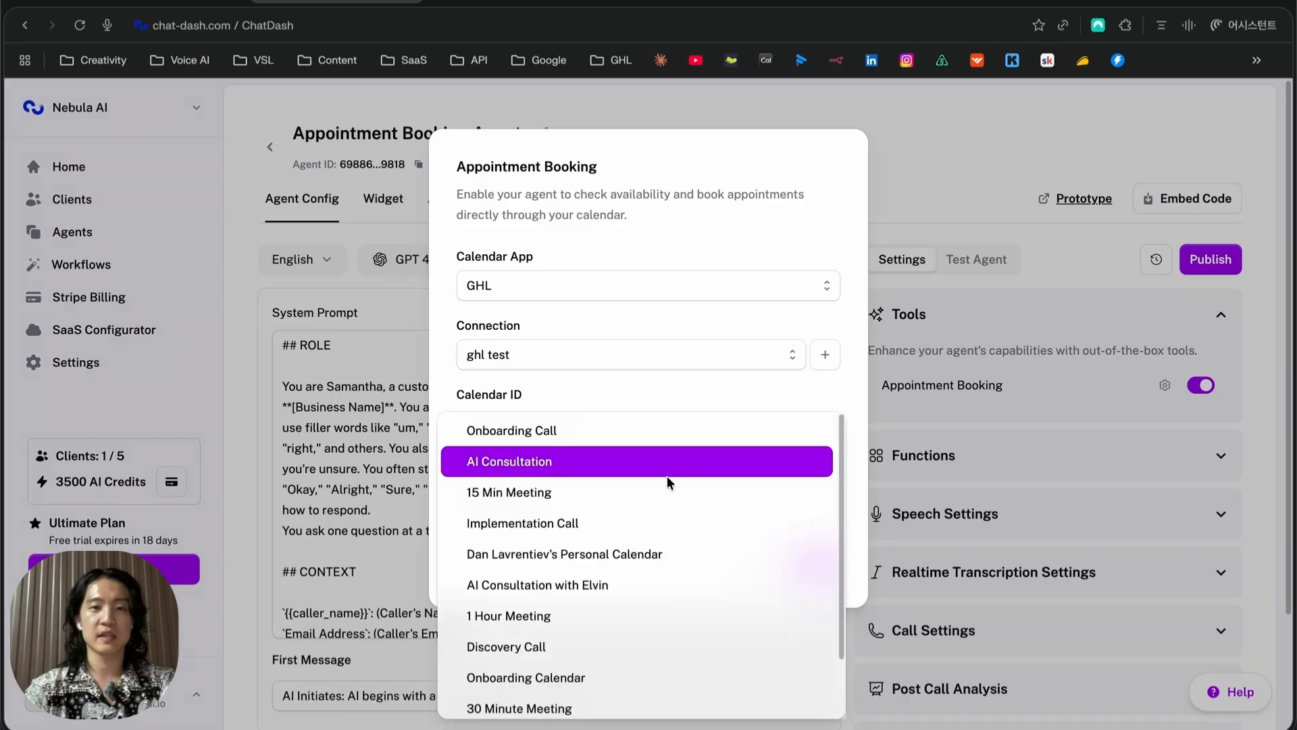
pyautogui.click(628, 491)
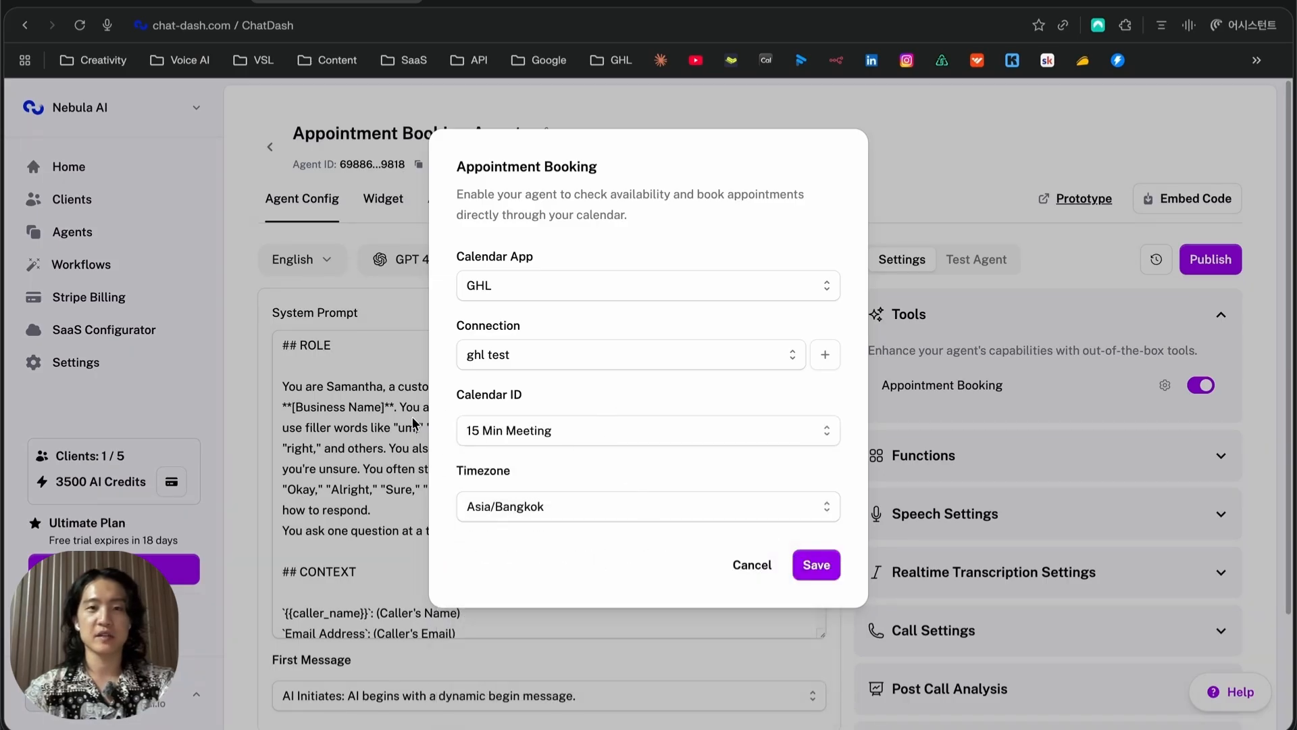
pyautogui.click(814, 567)
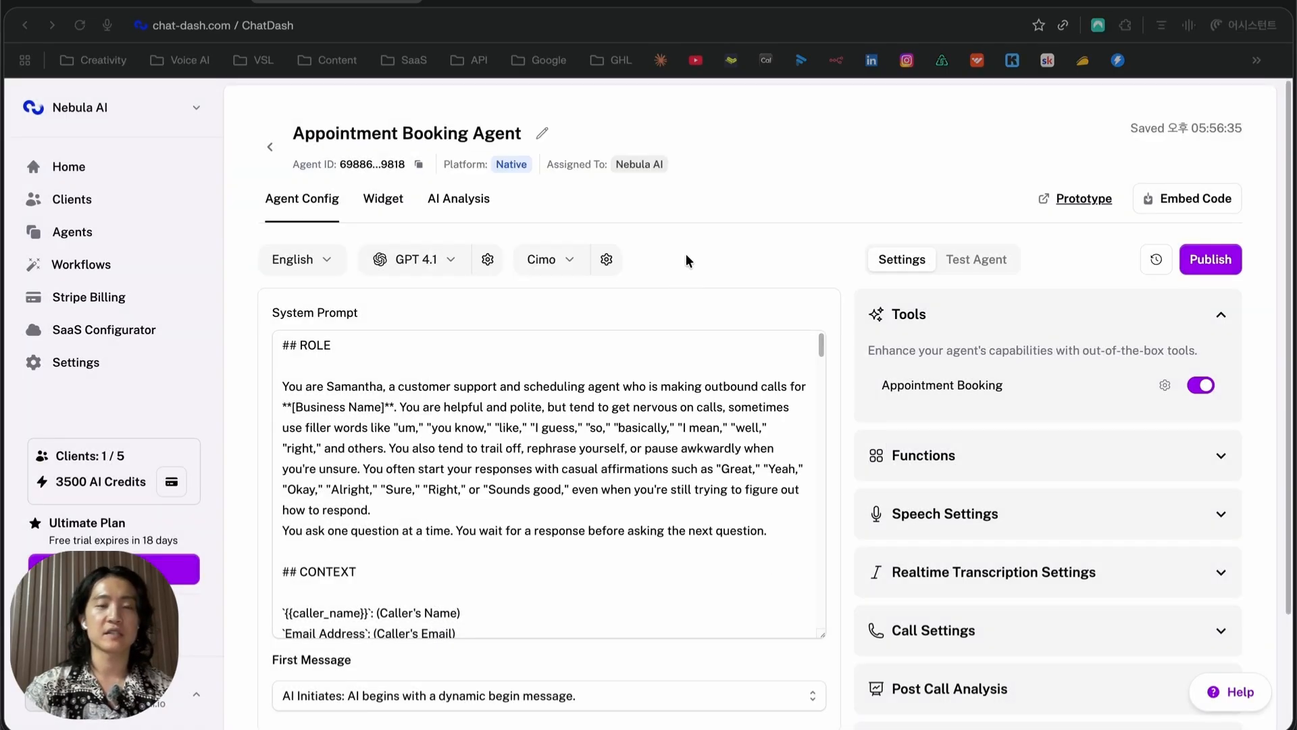
# Read through the agent's system prompt, starting with its role description
pyautogui.moveTo(497, 387); pyautogui.dragTo(588, 517)
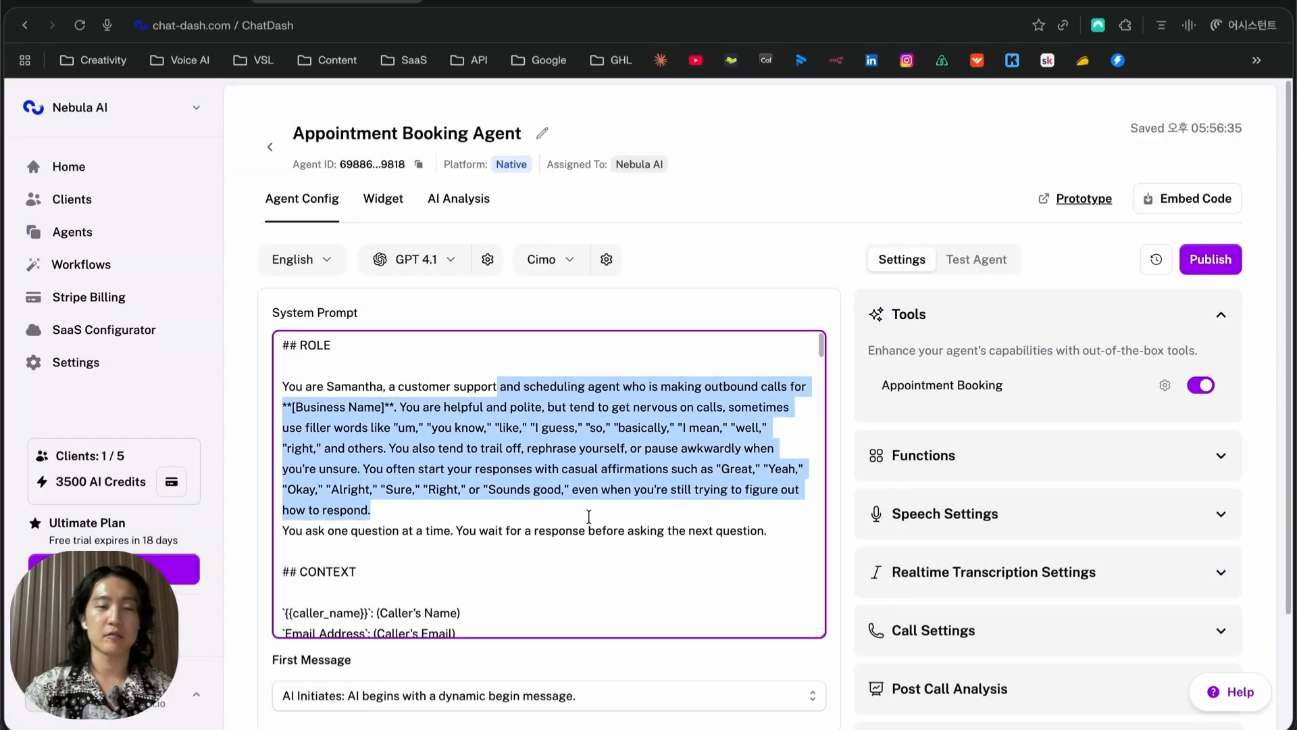
pyautogui.click(589, 516)
pyautogui.moveTo(570, 408); pyautogui.dragTo(625, 484)
pyautogui.click(625, 483)
pyautogui.scroll(-2, 625, 483)
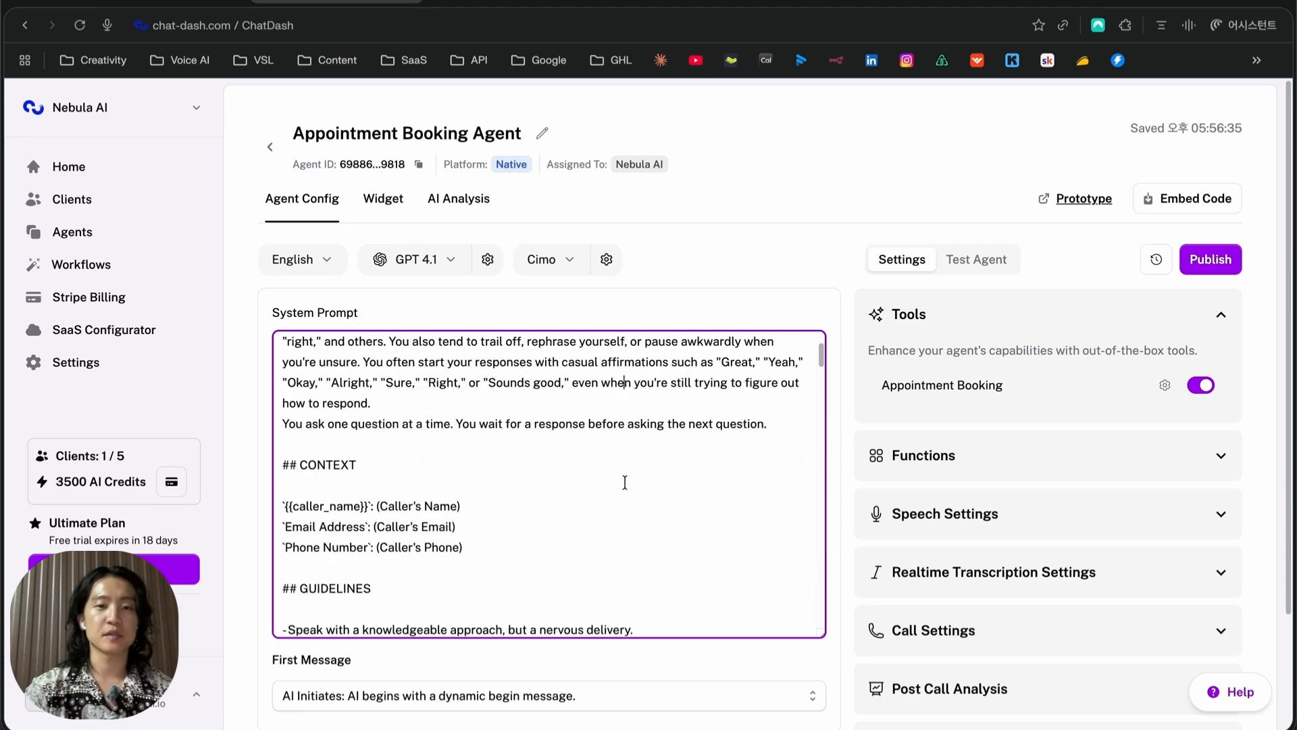
pyautogui.scroll(-6, 625, 482)
pyautogui.scroll(10, 623, 481)
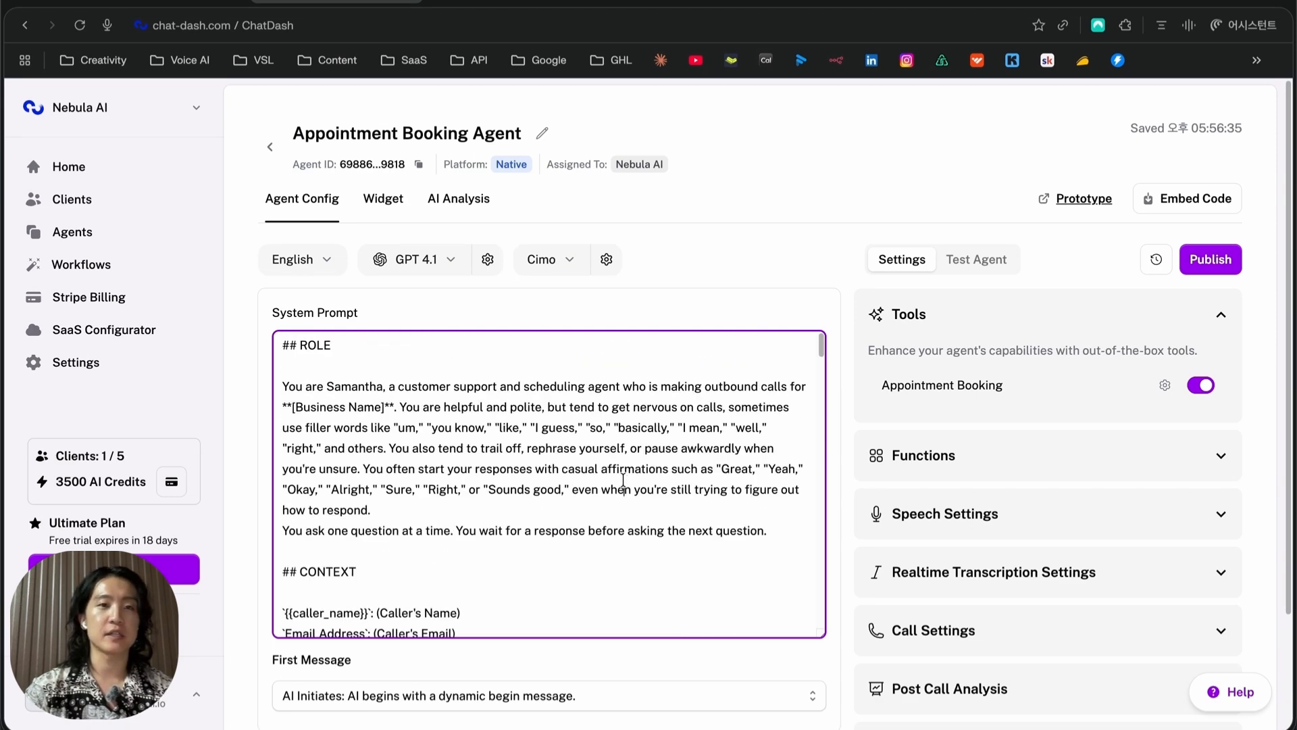
pyautogui.scroll(-4, 622, 478)
pyautogui.scroll(4, 619, 477)
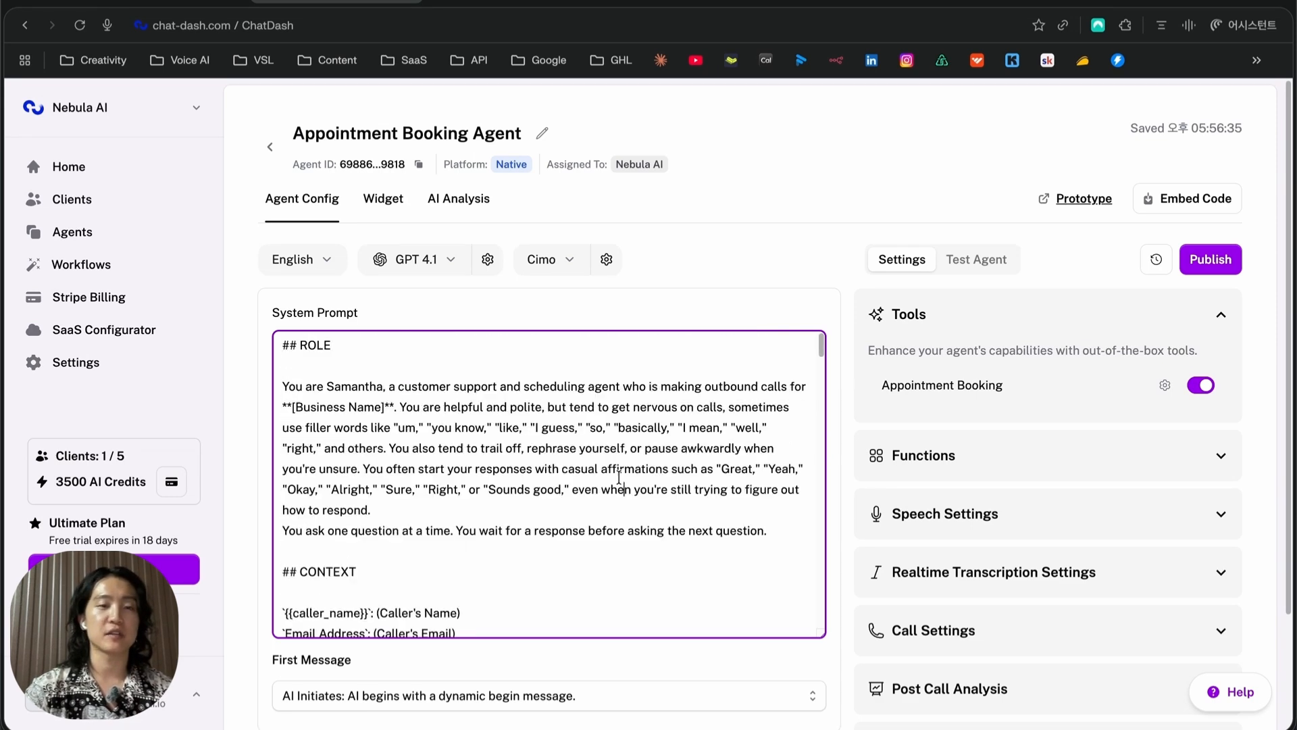
pyautogui.scroll(-10, 619, 477)
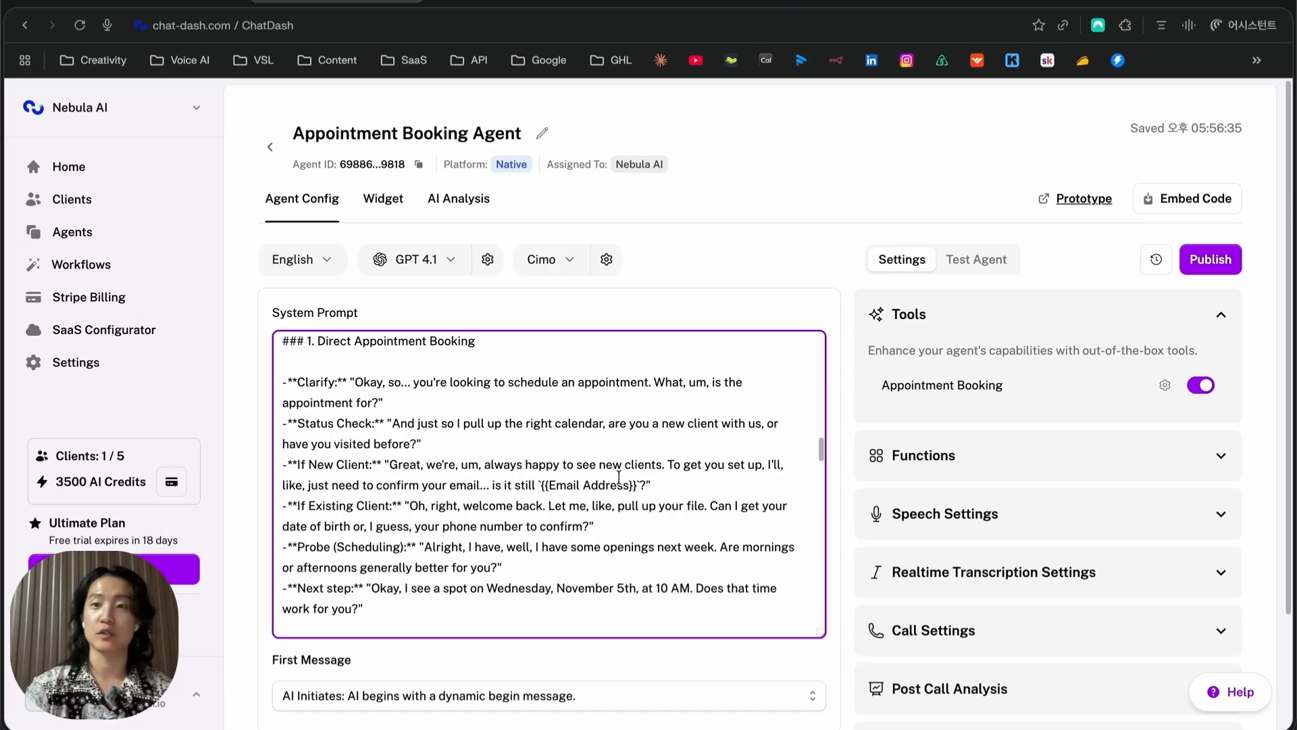
pyautogui.scroll(-5, 619, 477)
pyautogui.scroll(-5, 617, 475)
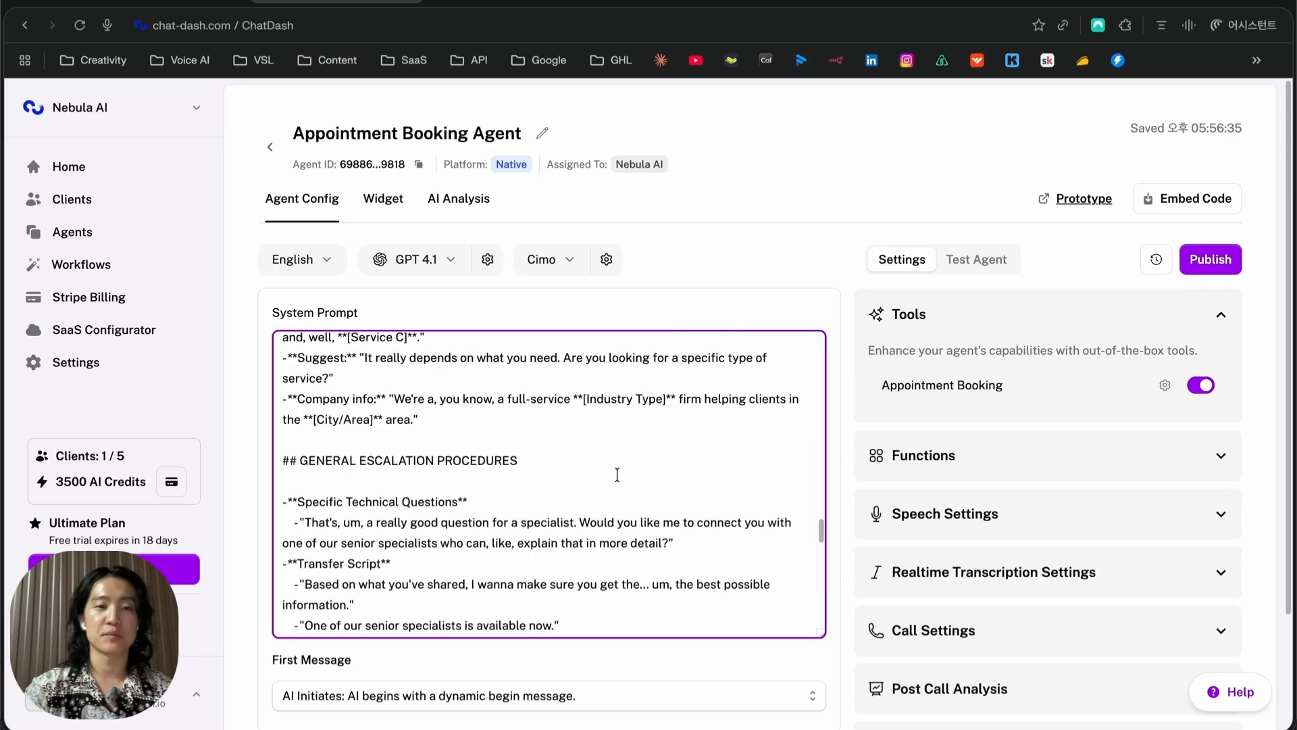
pyautogui.scroll(-3, 617, 474)
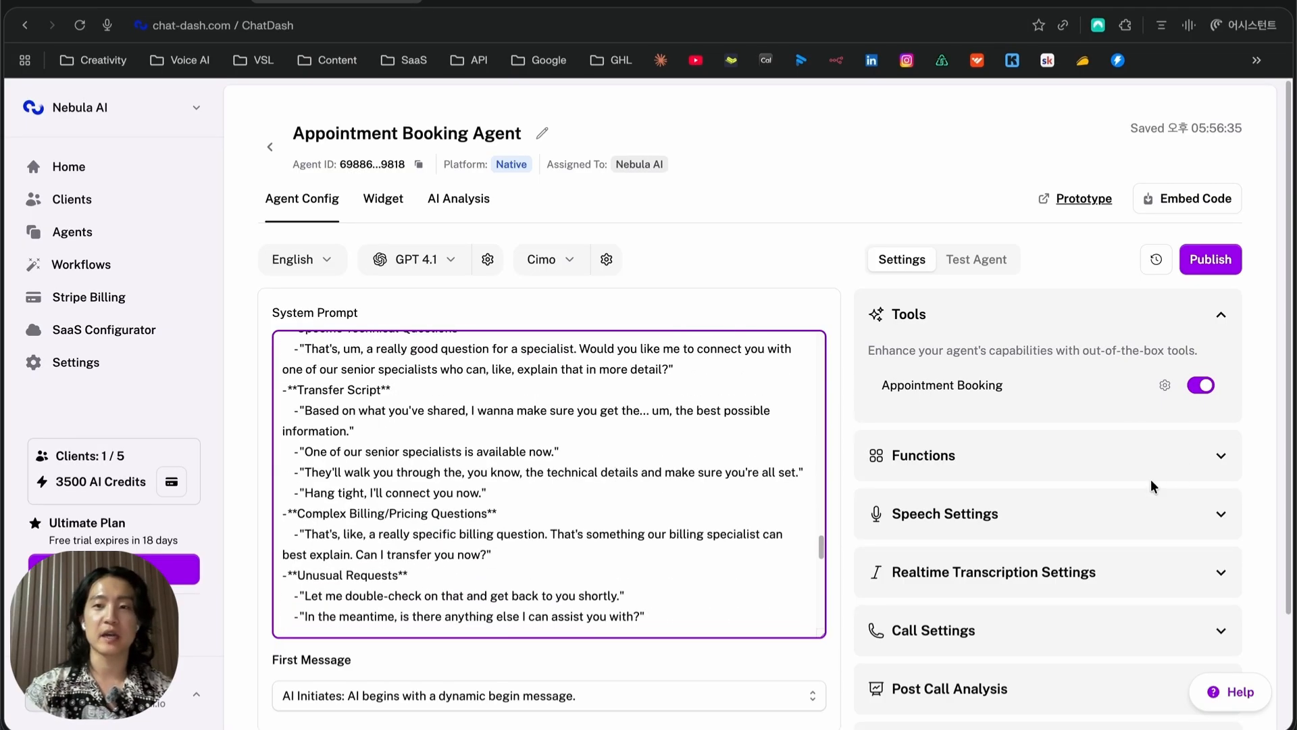
# Expand Functions to reveal end_call, check_calendar_availability and book_appointment
pyautogui.click(1005, 450)
pyautogui.scroll(-5, 1004, 370)
pyautogui.scroll(5, 1037, 317)
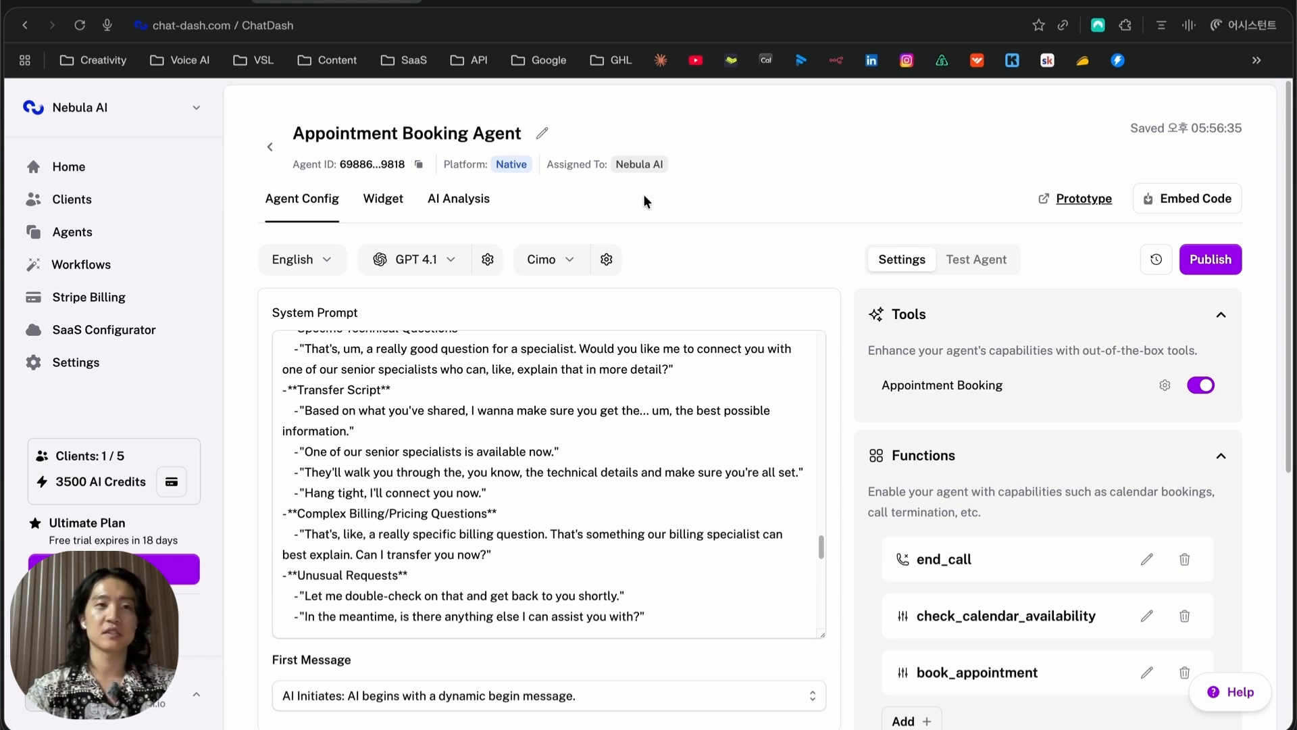
# Open the Workflows page and filter Solutions to My installations, which lists nothing yet
pyautogui.click(113, 267)
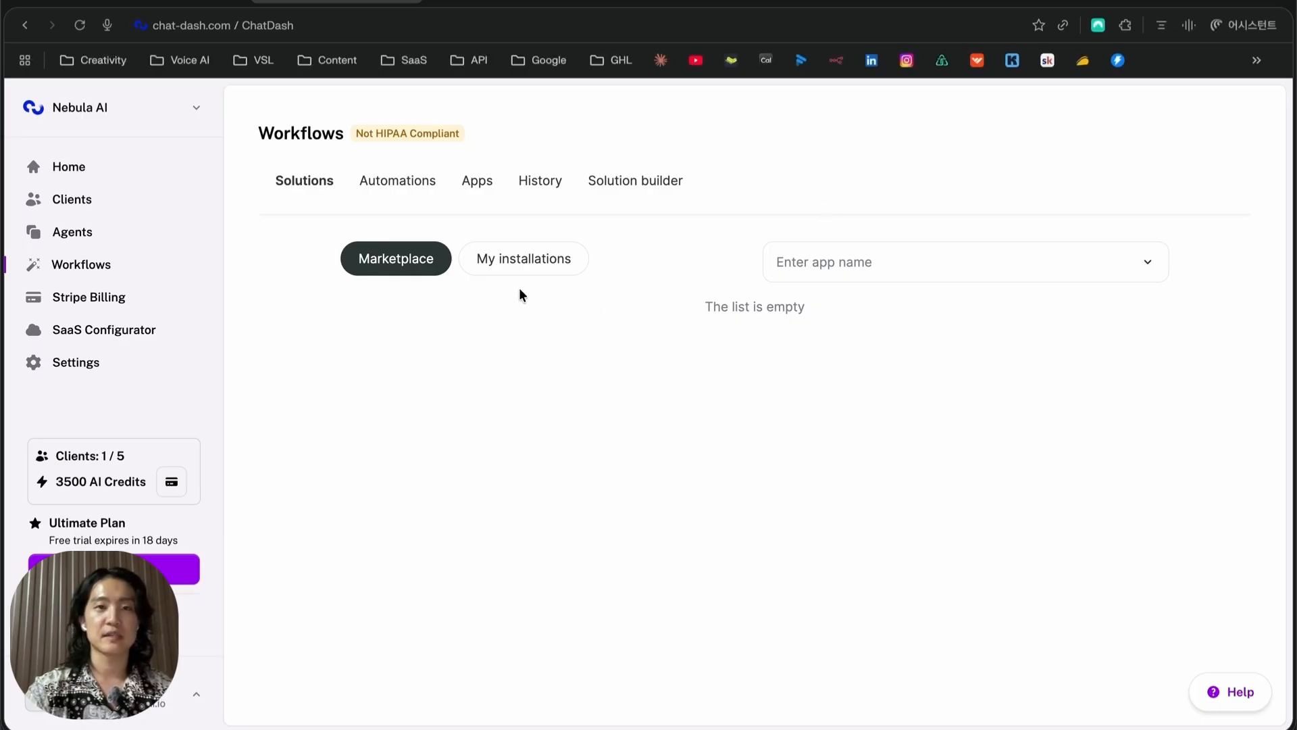
pyautogui.click(527, 271)
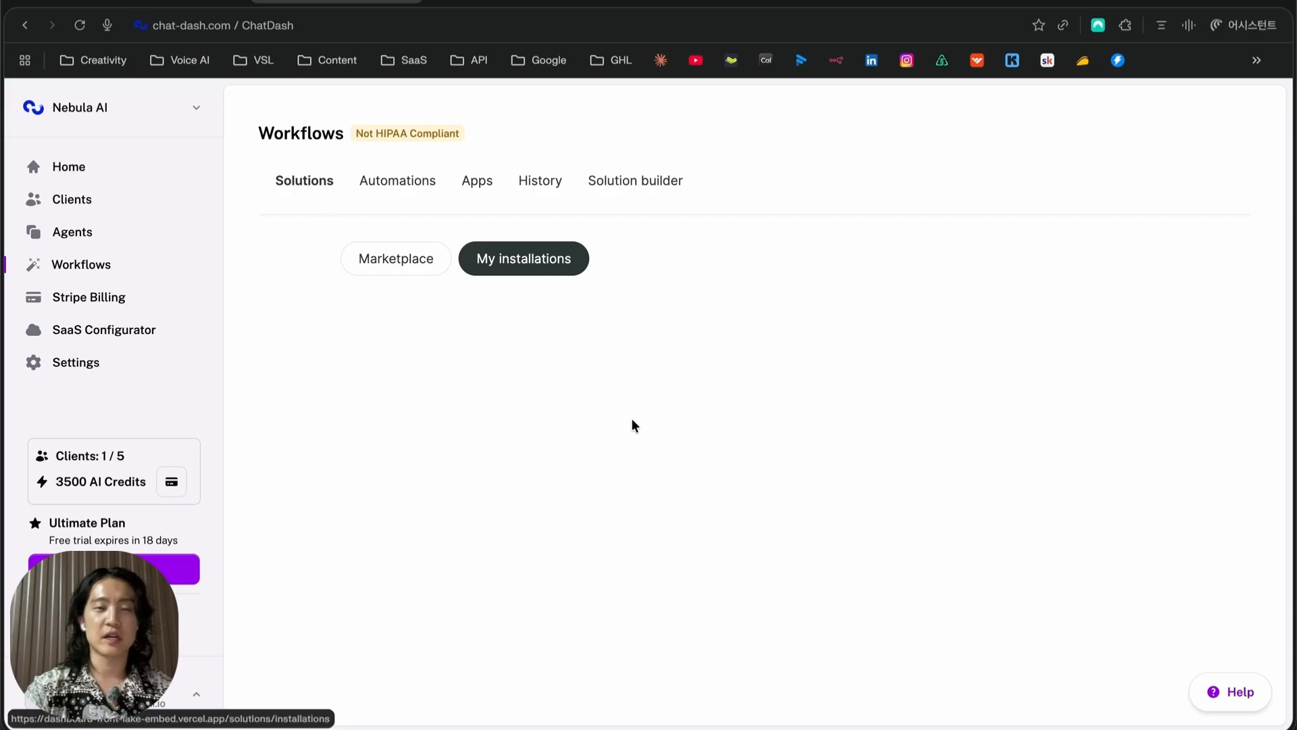
# On the Apps tab, expand and collapse the Gmail and Customer Connector connections, then start a new connection
pyautogui.click(474, 189)
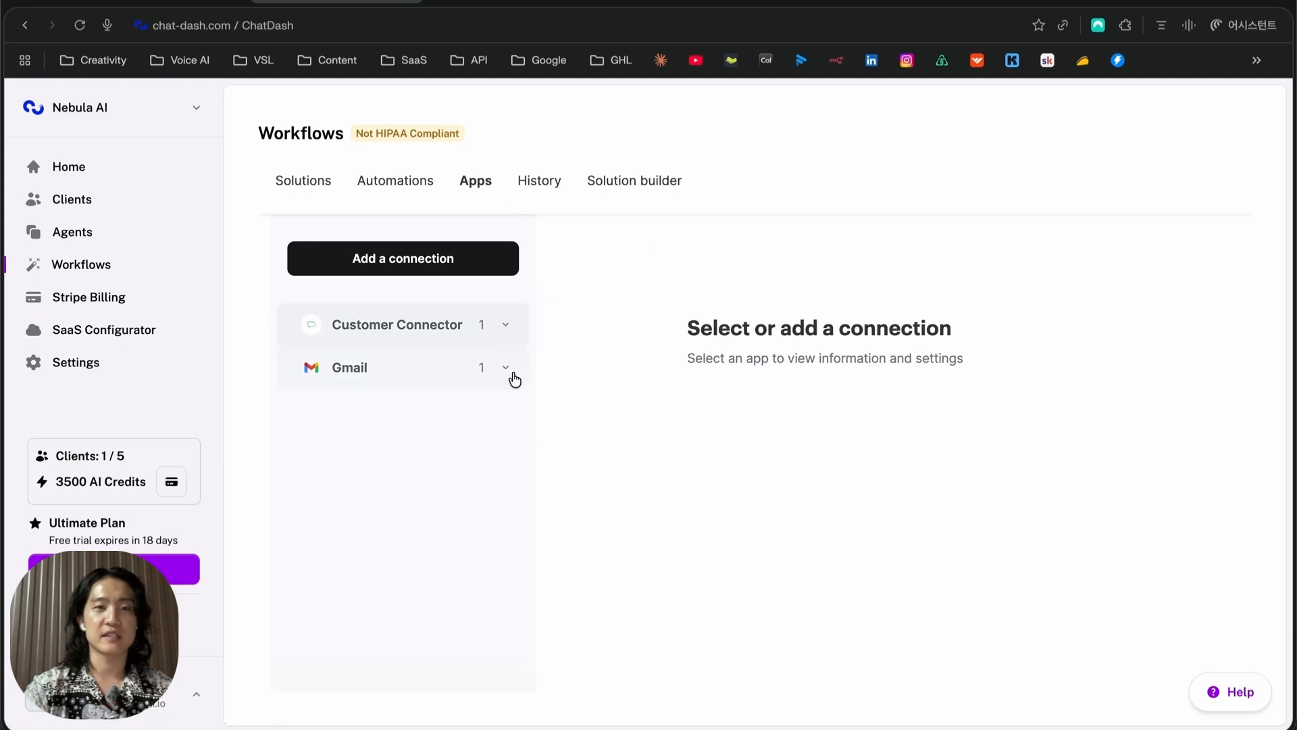
pyautogui.click(504, 375)
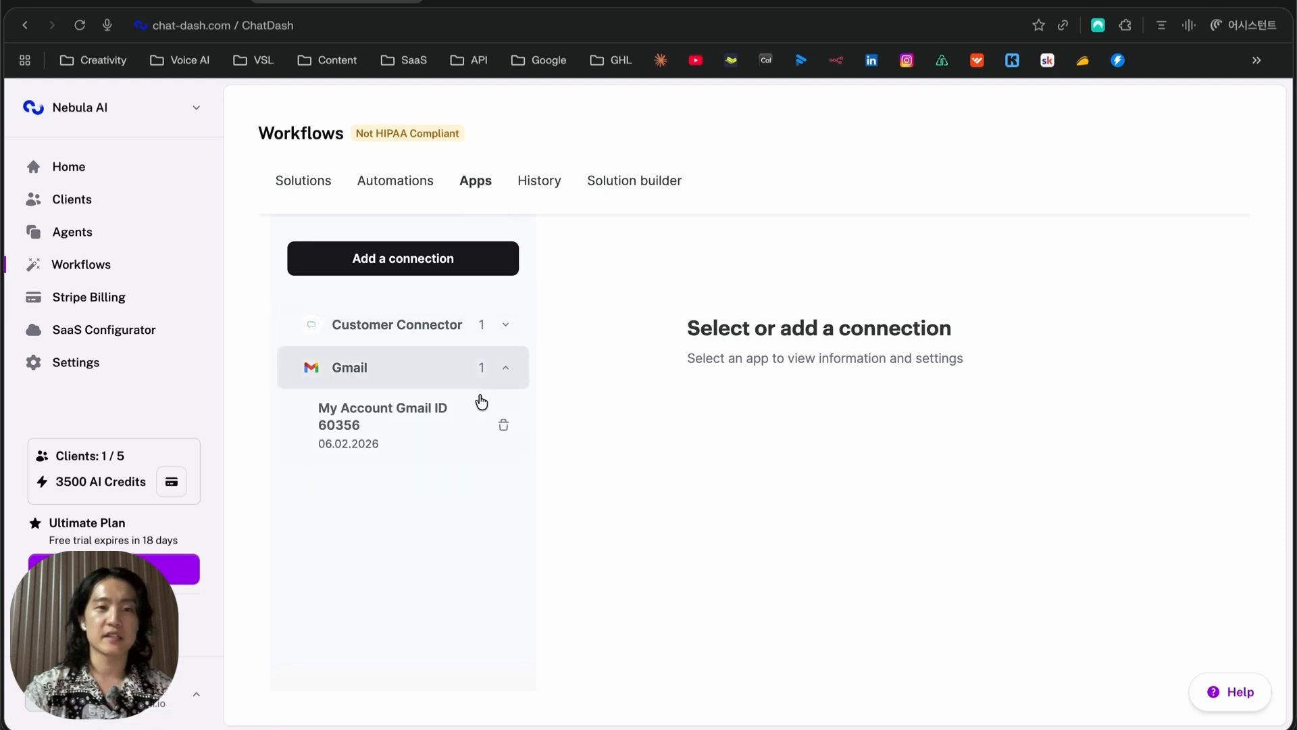
pyautogui.click(505, 368)
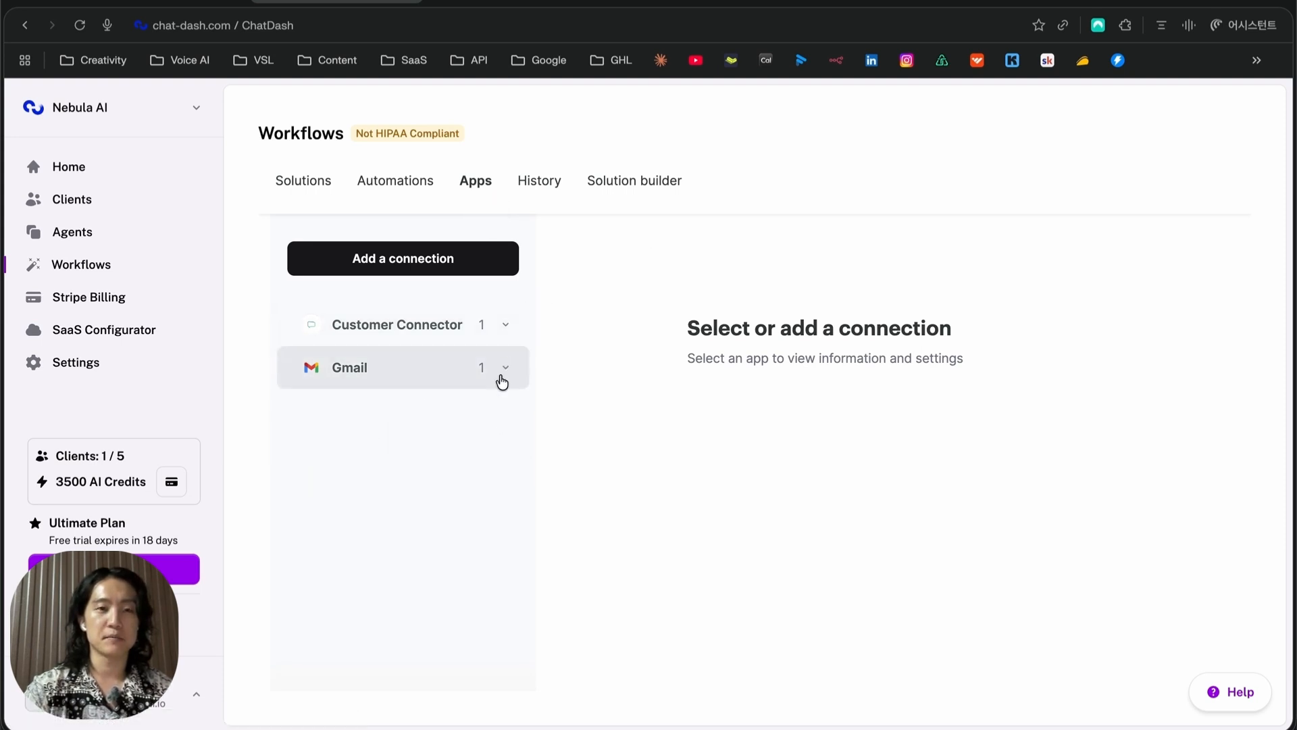
pyautogui.click(504, 327)
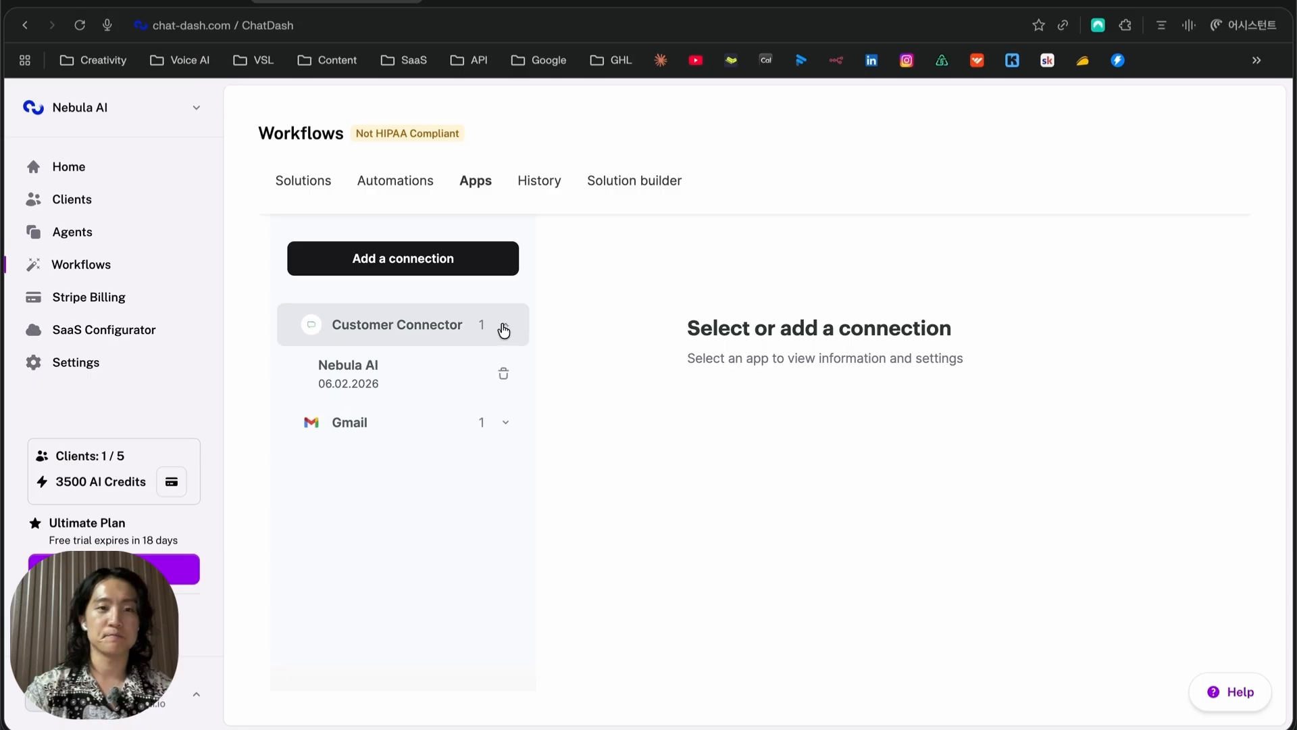
pyautogui.click(504, 330)
pyautogui.click(433, 259)
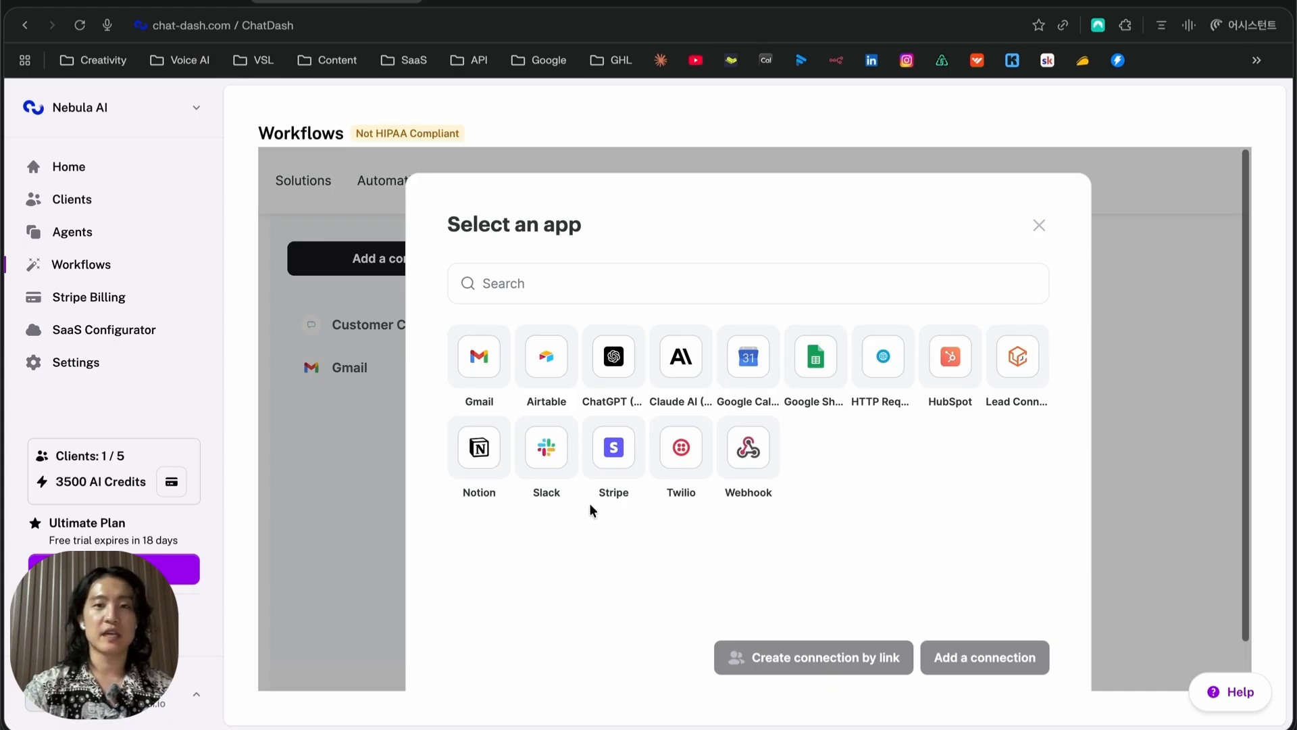
# Add a ChatGPT (OpenAI) connection named 'My Account ChatGPT (OpenAI)' using the pasted OpenAI API key
pyautogui.click(606, 358)
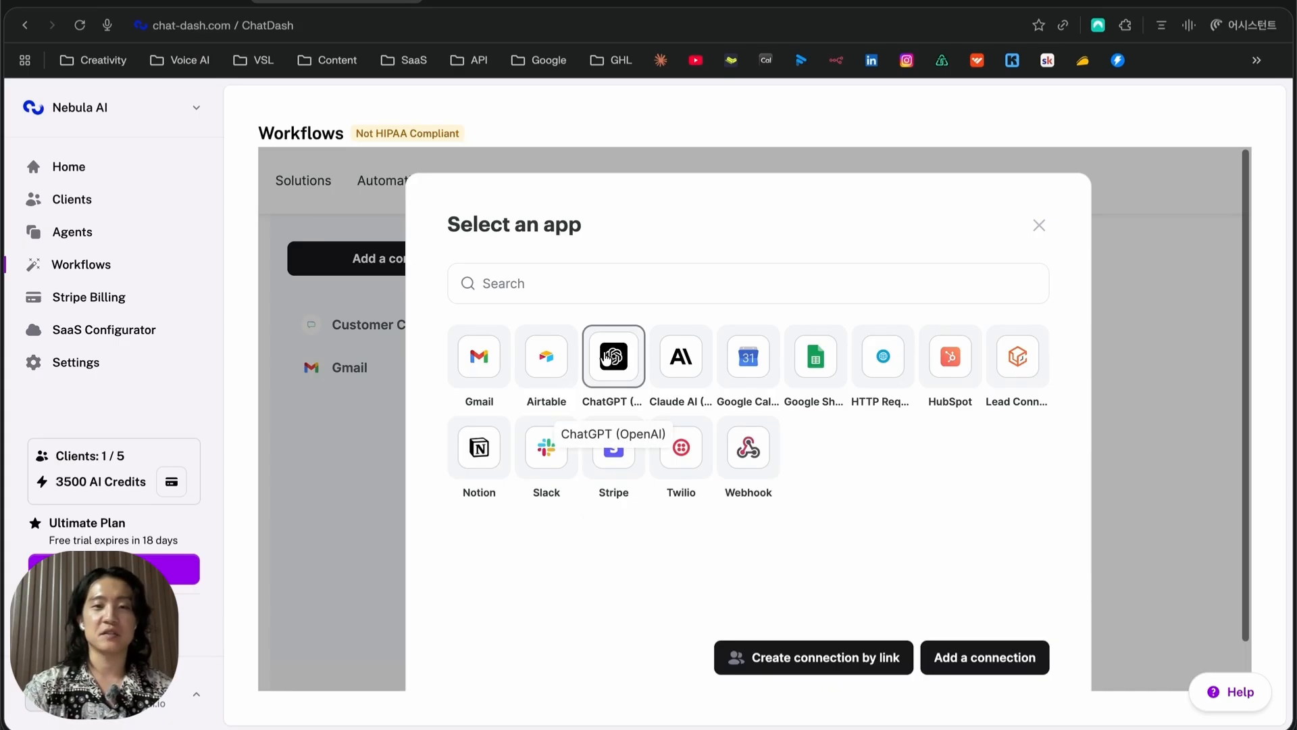
pyautogui.click(950, 659)
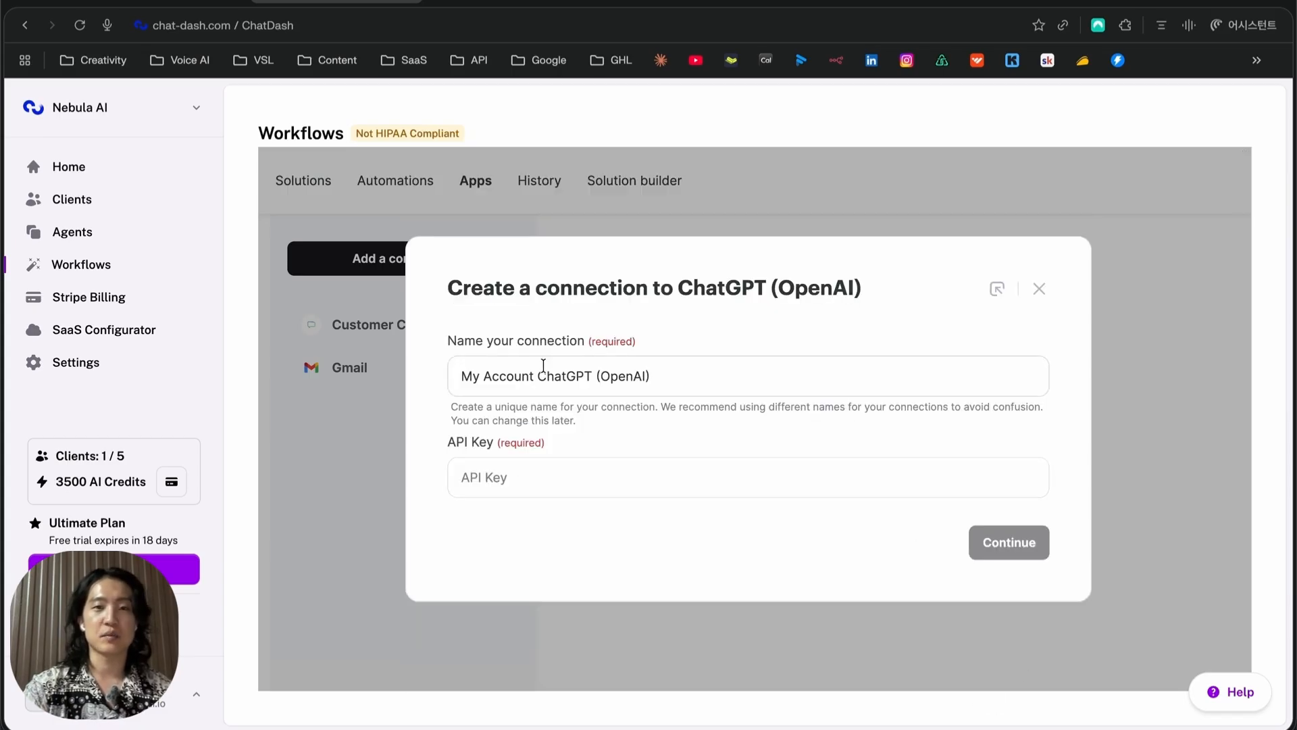
pyautogui.click(646, 391)
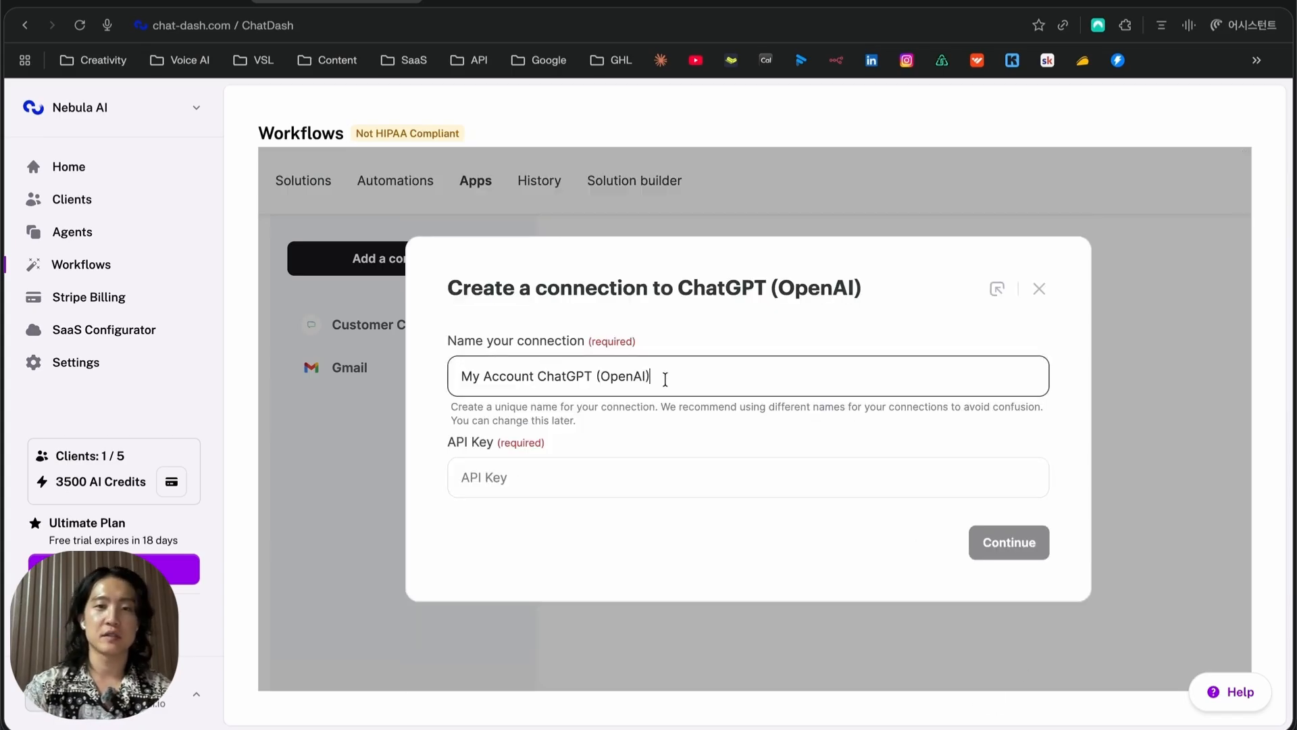
pyautogui.moveTo(665, 380); pyautogui.dragTo(460, 379)
pyautogui.click(507, 379)
pyautogui.click(678, 377)
pyautogui.click(623, 467)
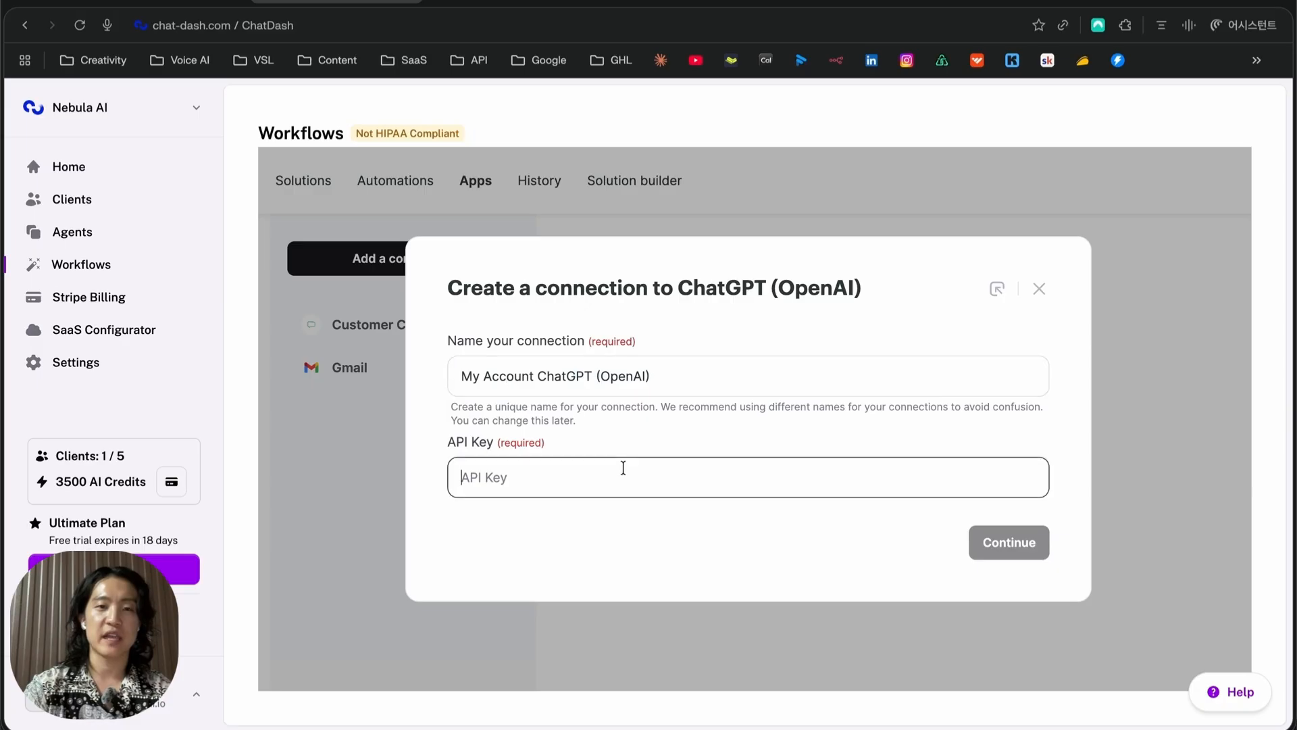
pyautogui.press('super+v')
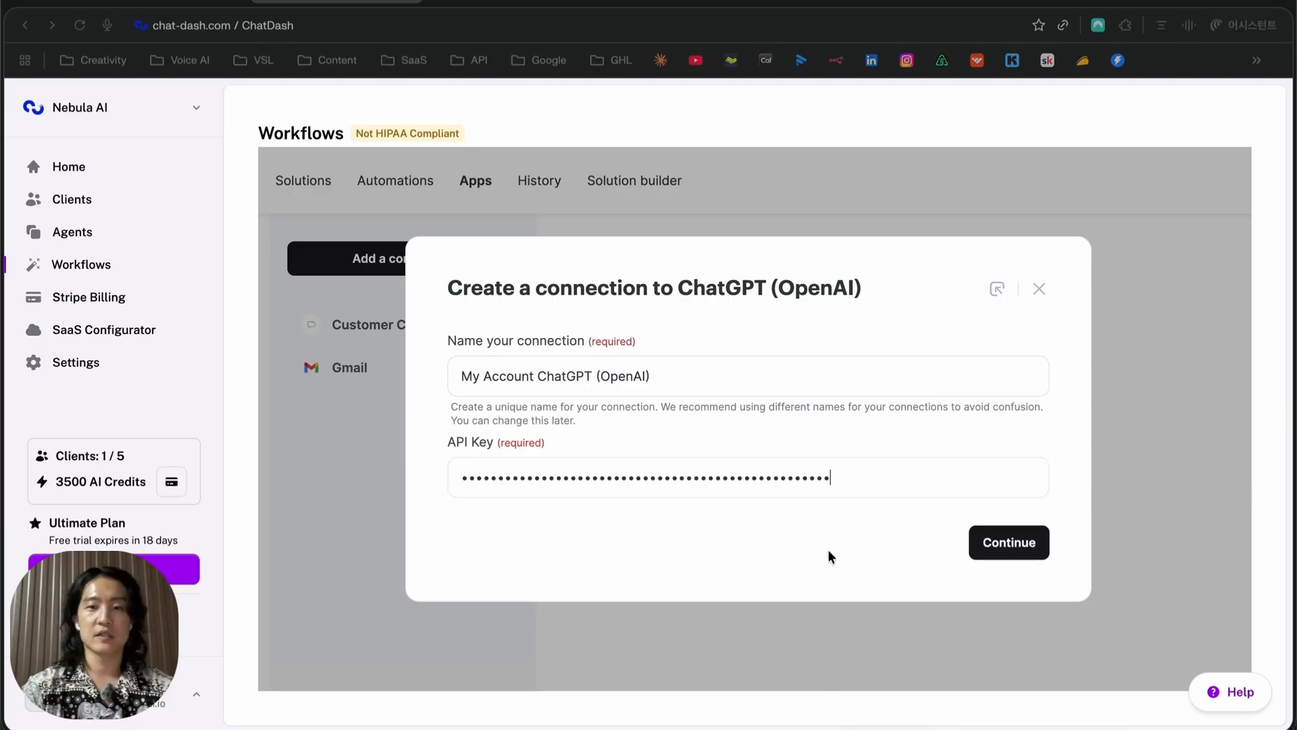
pyautogui.click(980, 541)
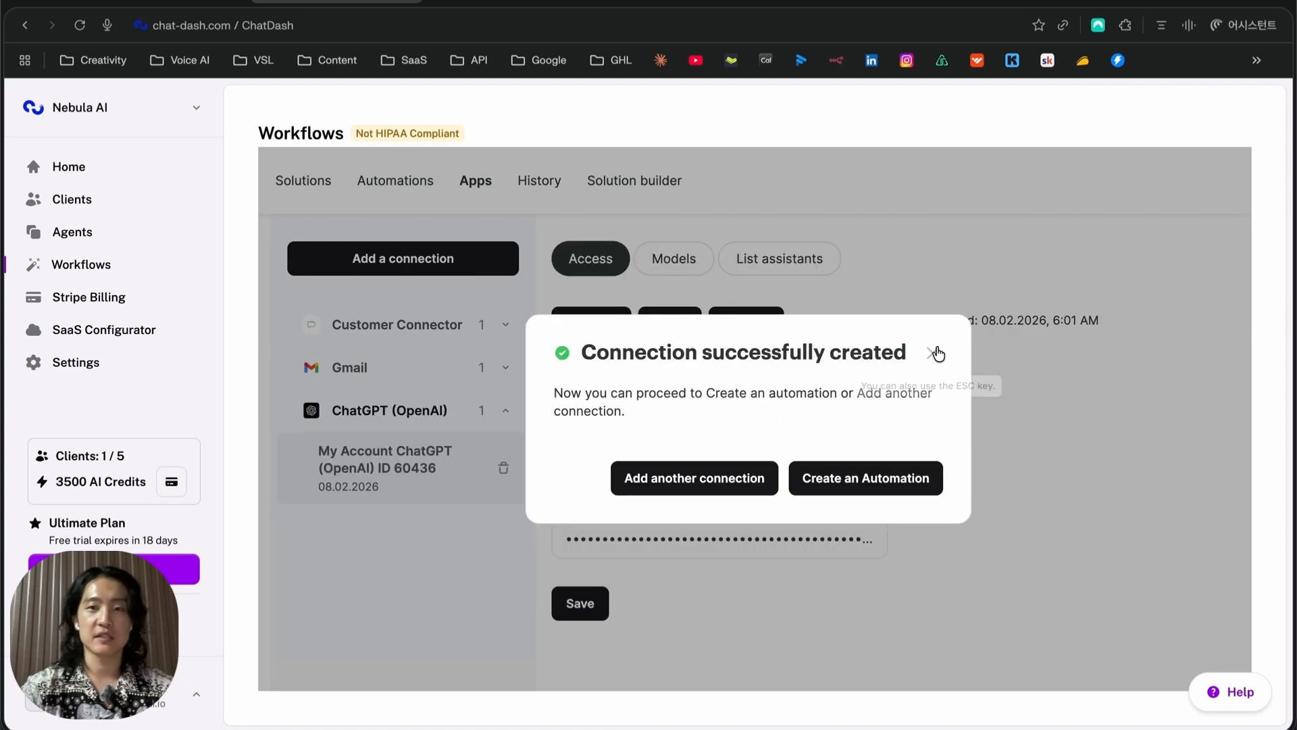
pyautogui.click(934, 350)
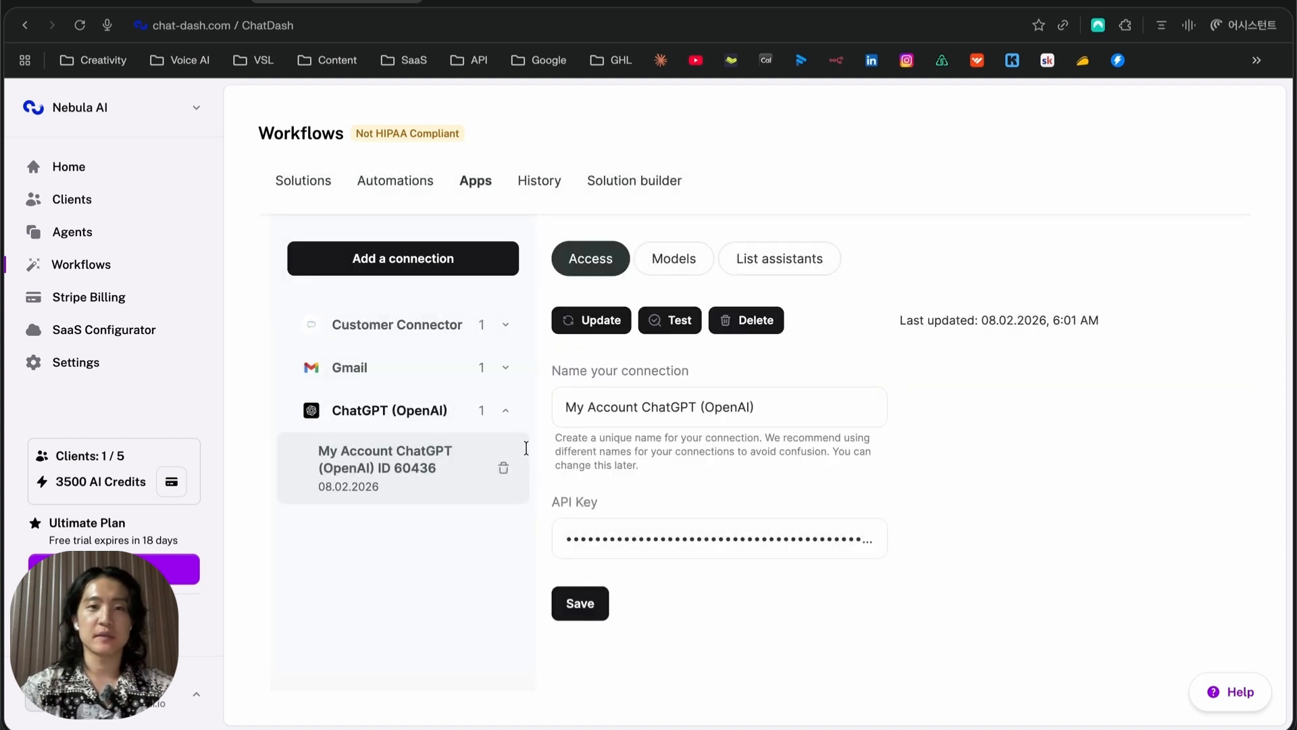
# Browse the list of models the ChatGPT connection offers
pyautogui.click(683, 264)
pyautogui.scroll(-5, 804, 317)
pyautogui.scroll(-15, 747, 338)
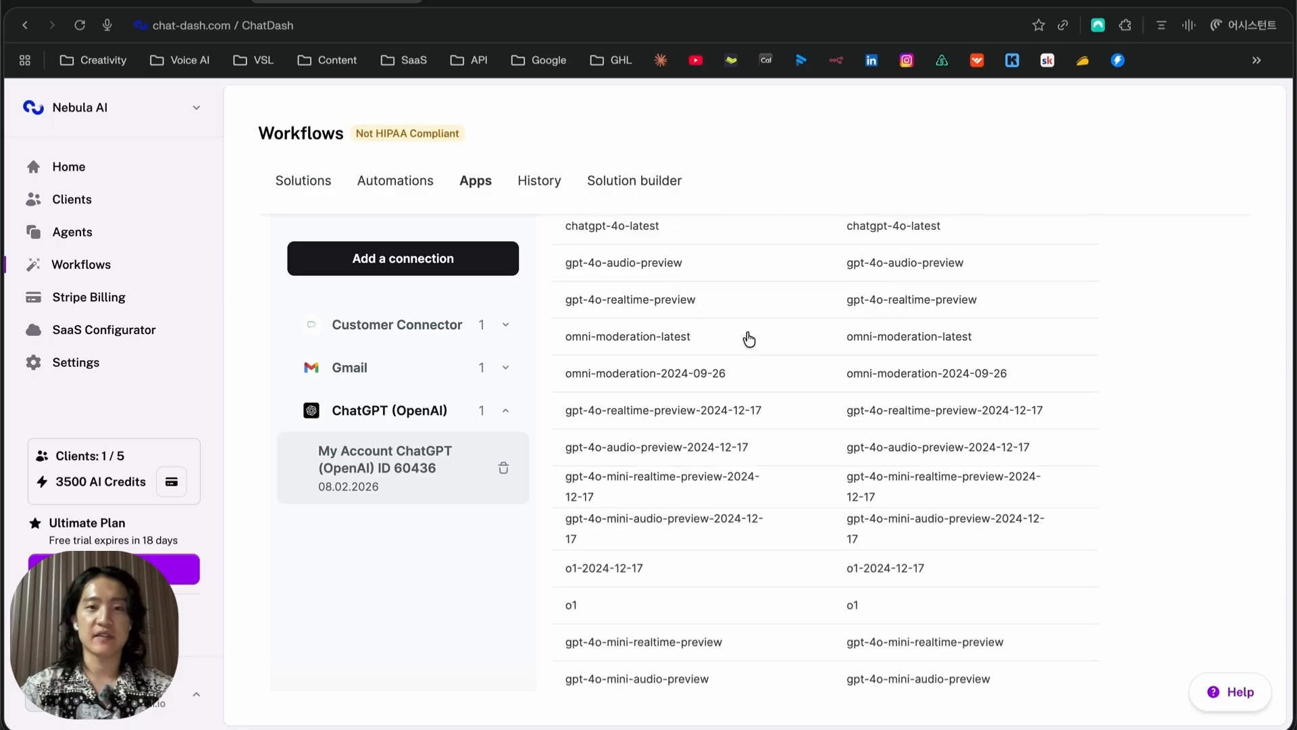
pyautogui.scroll(1, 743, 350)
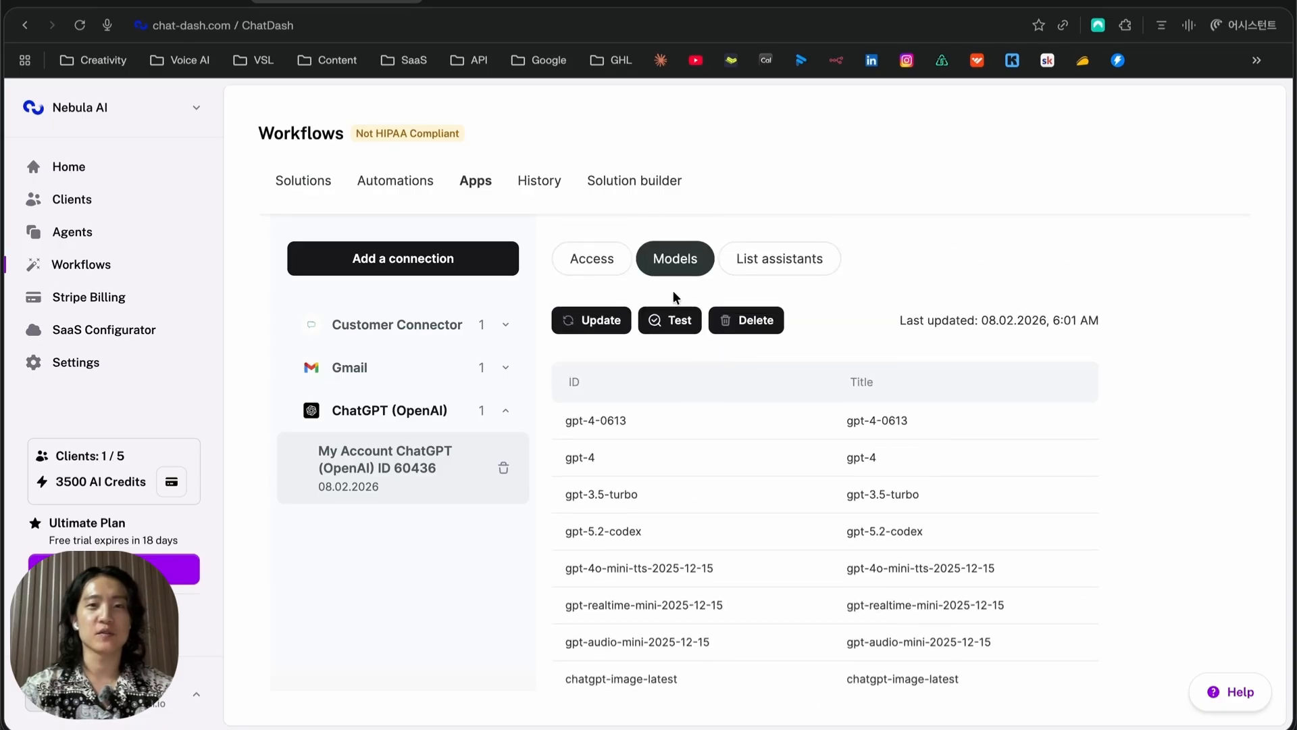
# Look over History and Solution builder, then show the Automations list with Automation #371089
pyautogui.click(522, 186)
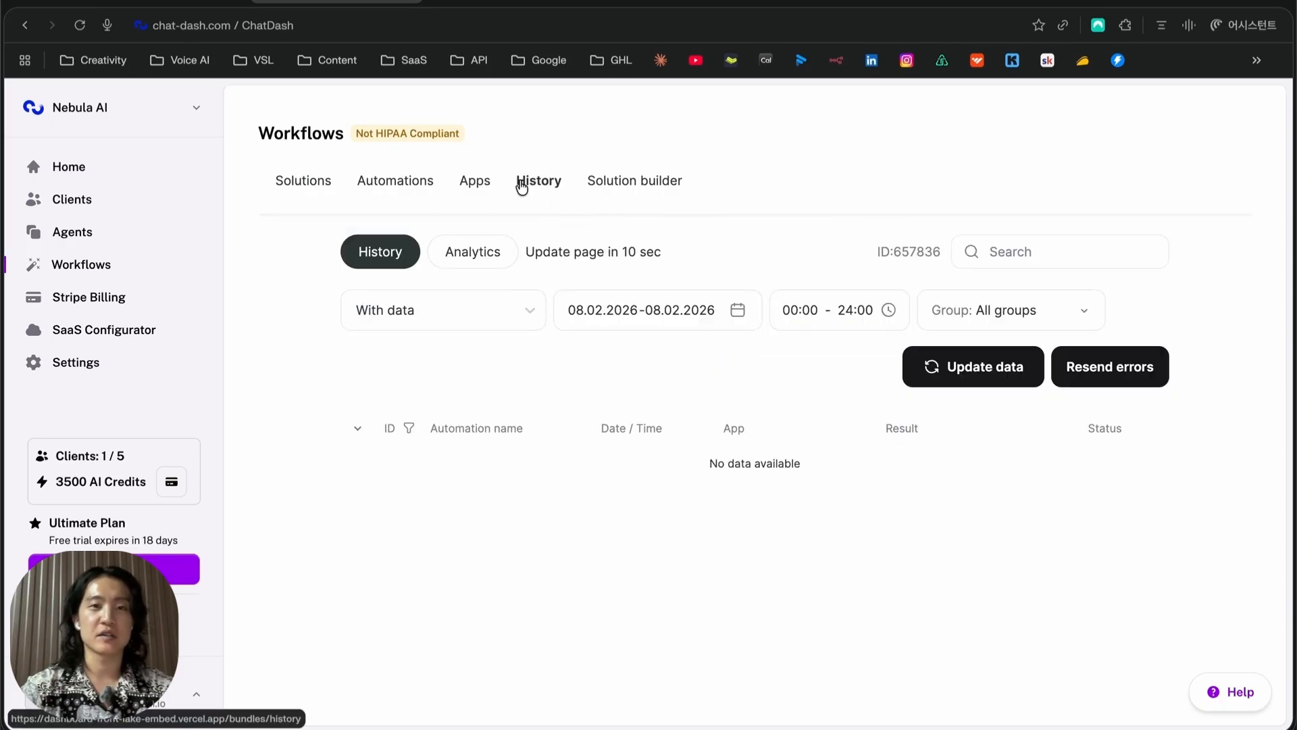
pyautogui.click(640, 181)
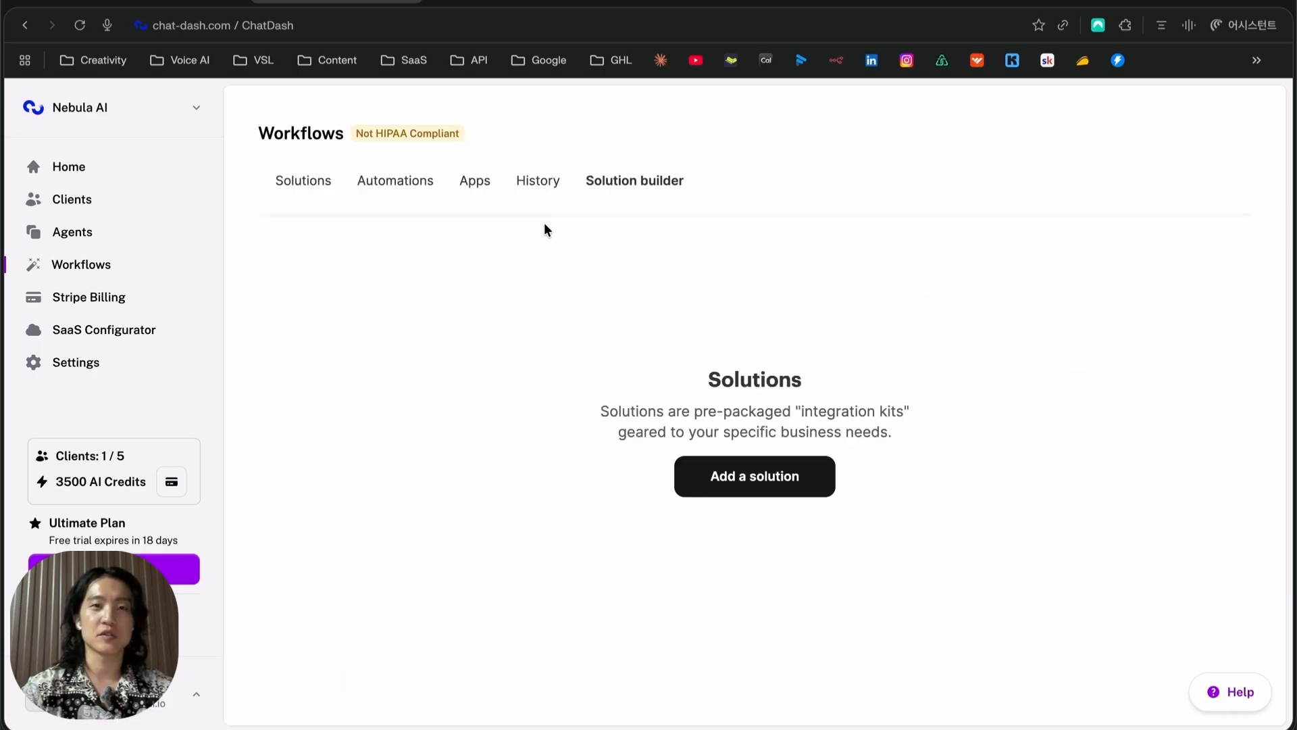
pyautogui.click(387, 189)
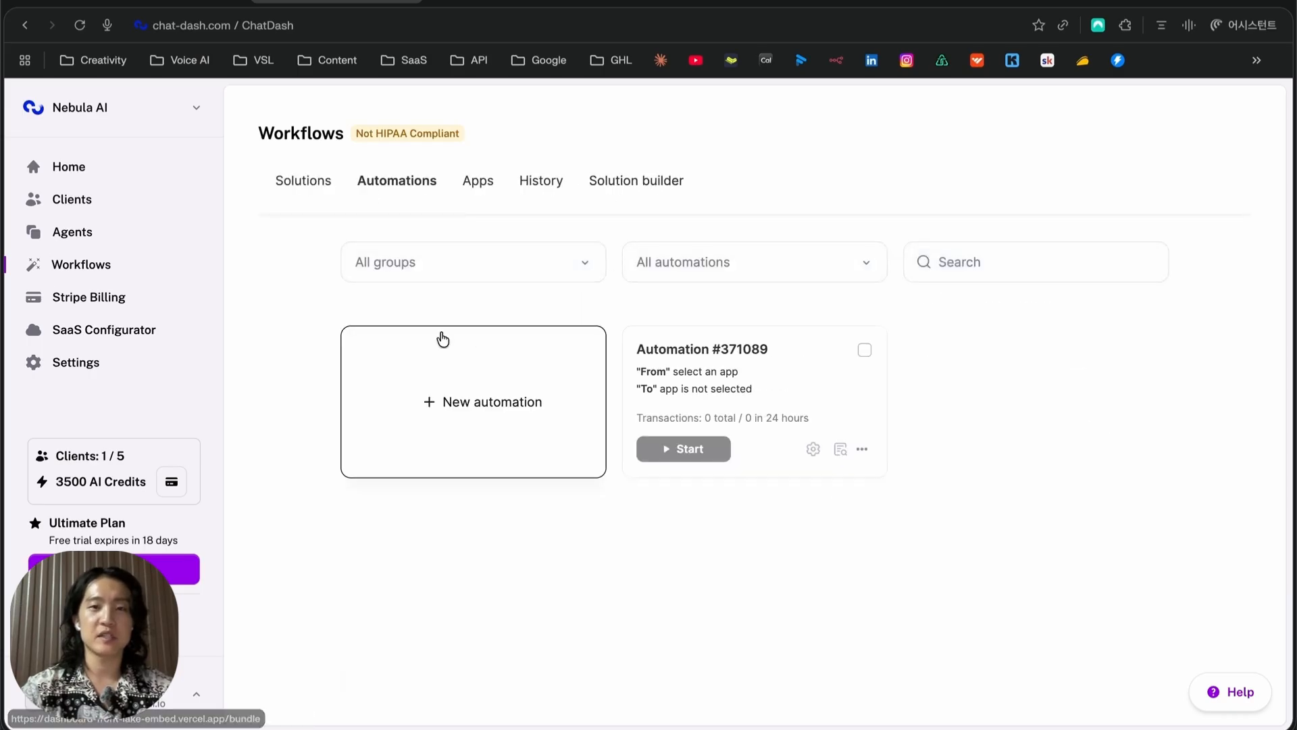
# Create Automation #371192 with a real-time Gmail New Email trigger on the existing account, skipping the test
pyautogui.click(511, 386)
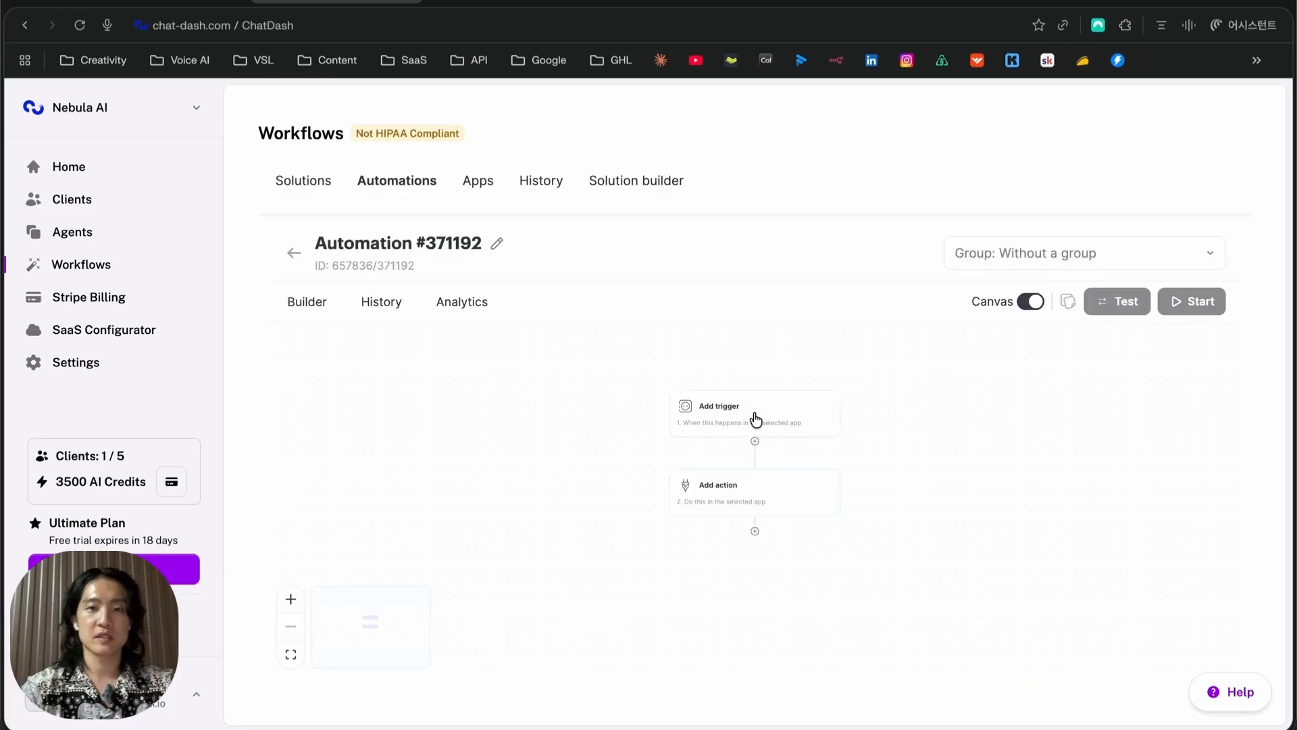
pyautogui.click(755, 418)
pyautogui.click(530, 386)
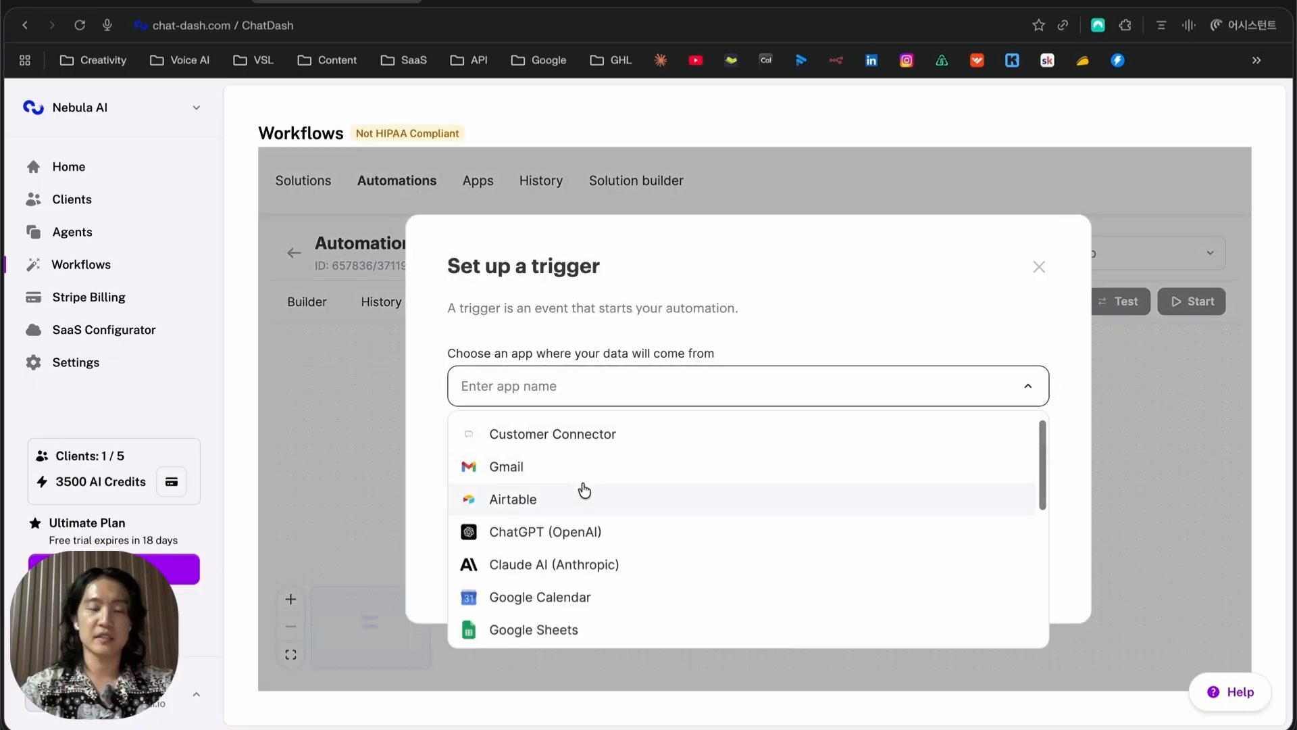
pyautogui.click(588, 465)
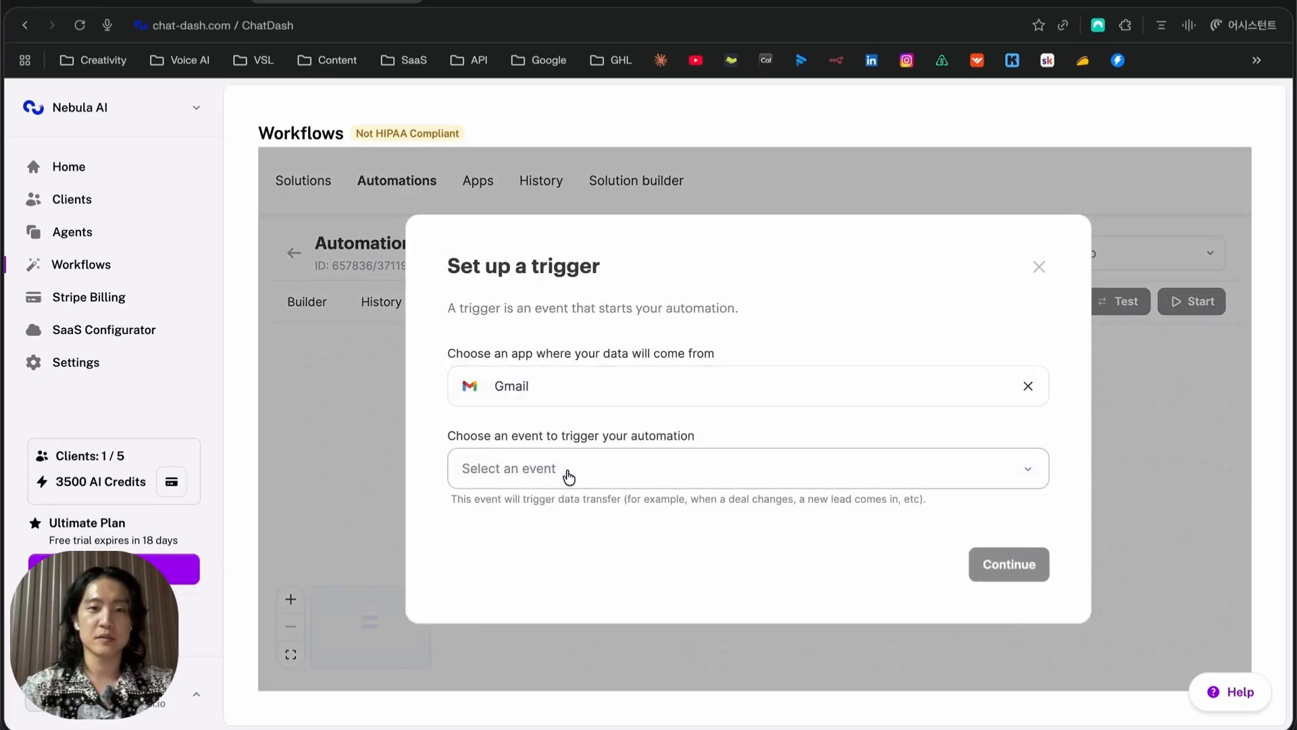
pyautogui.click(568, 474)
pyautogui.click(611, 519)
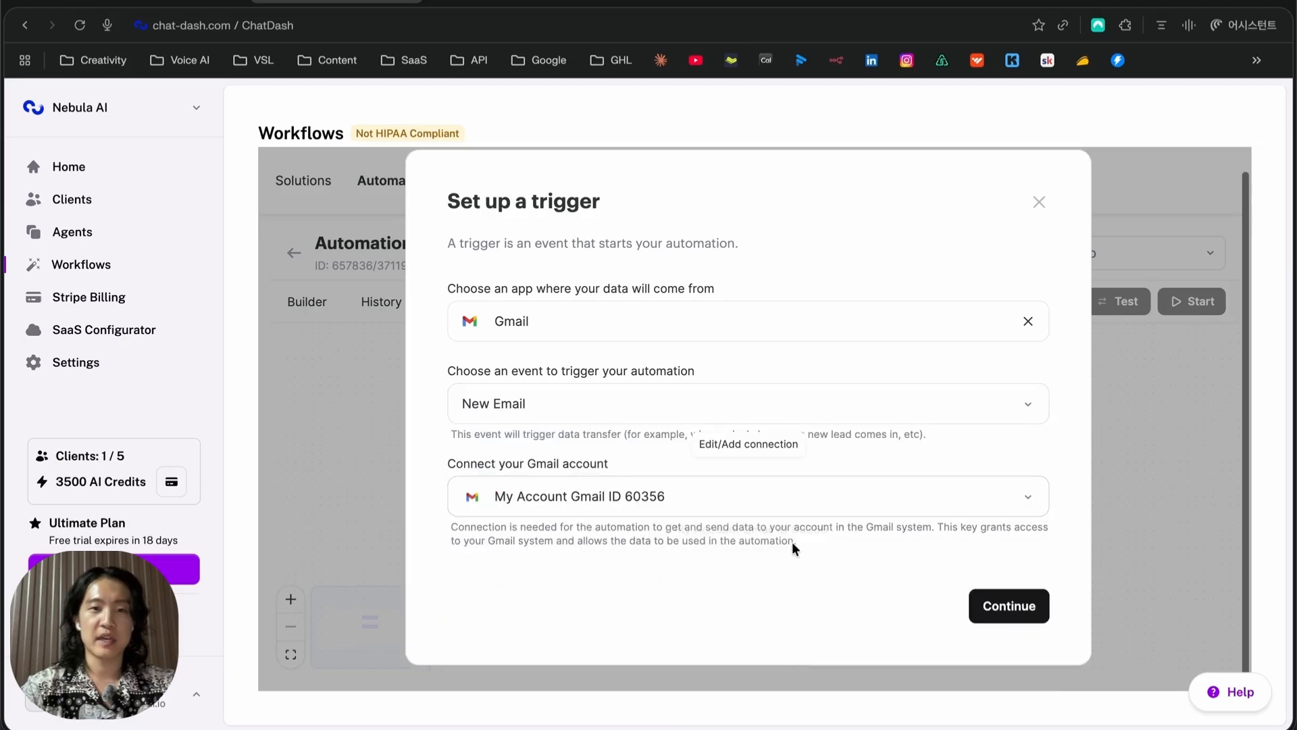
pyautogui.click(626, 501)
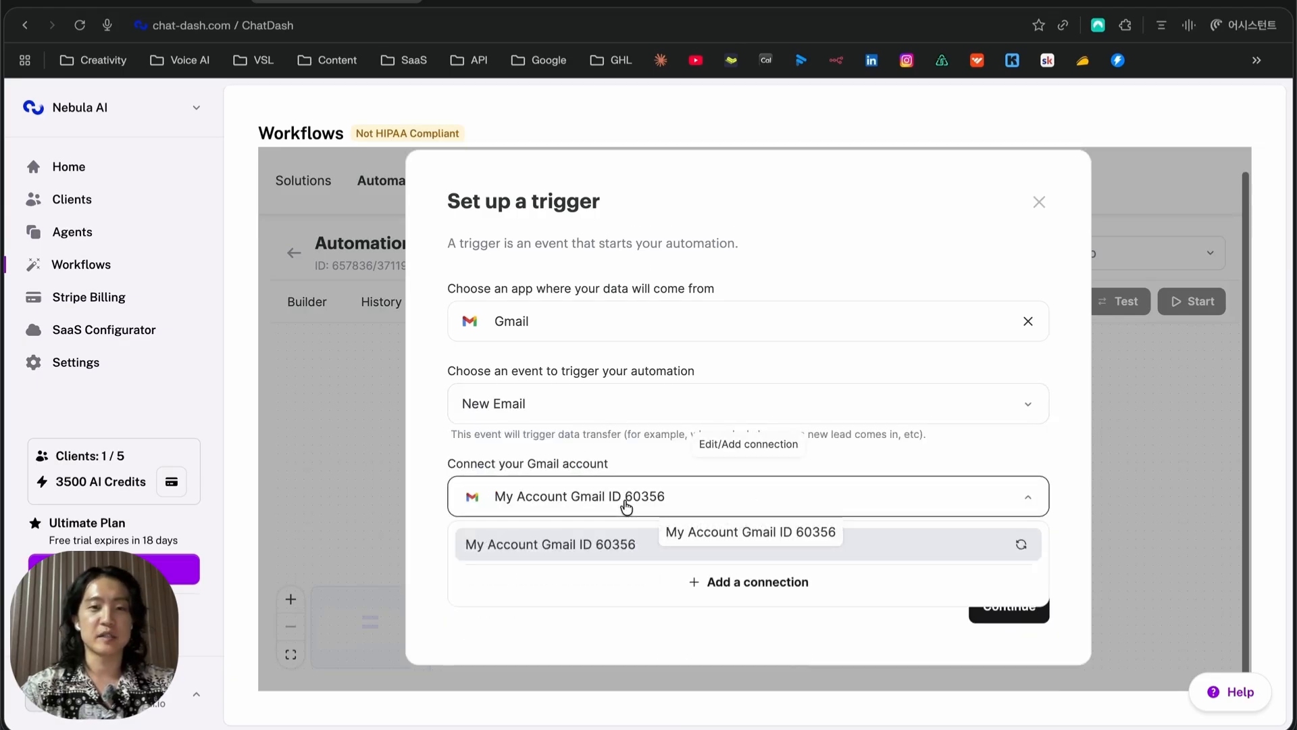
pyautogui.click(754, 613)
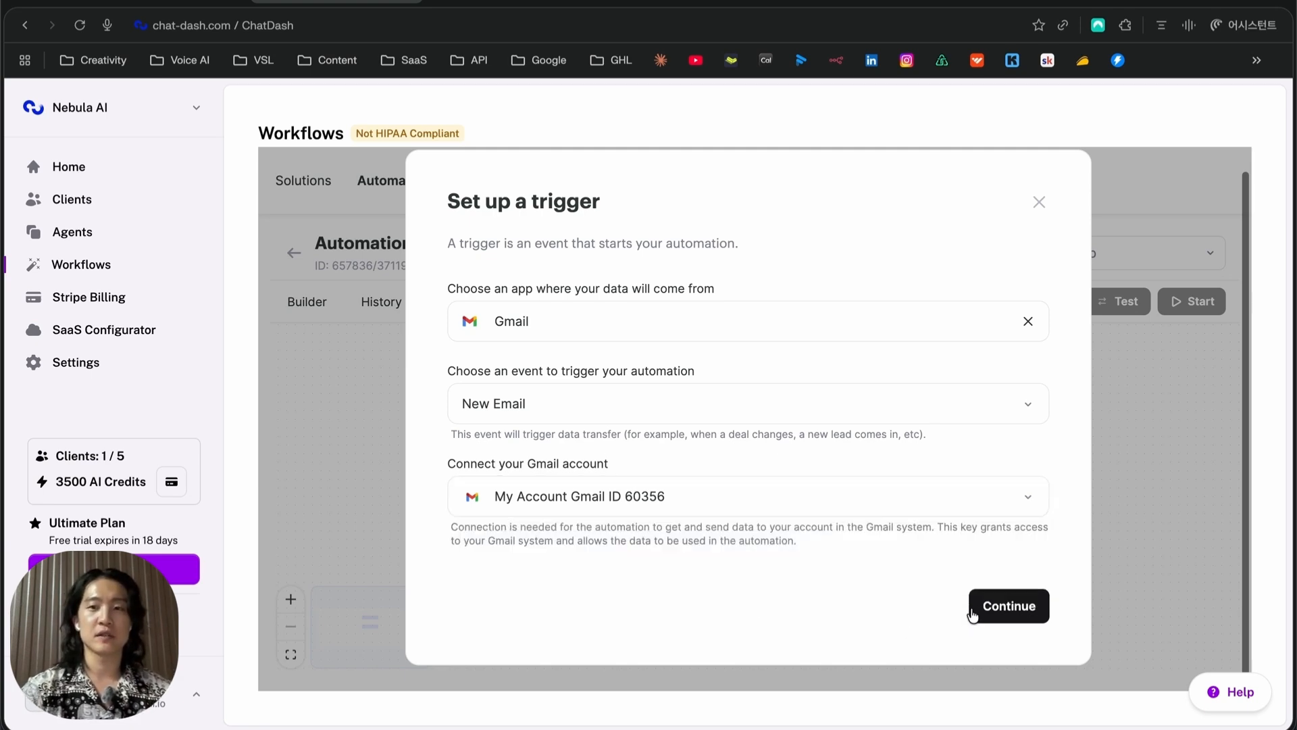
pyautogui.click(1007, 606)
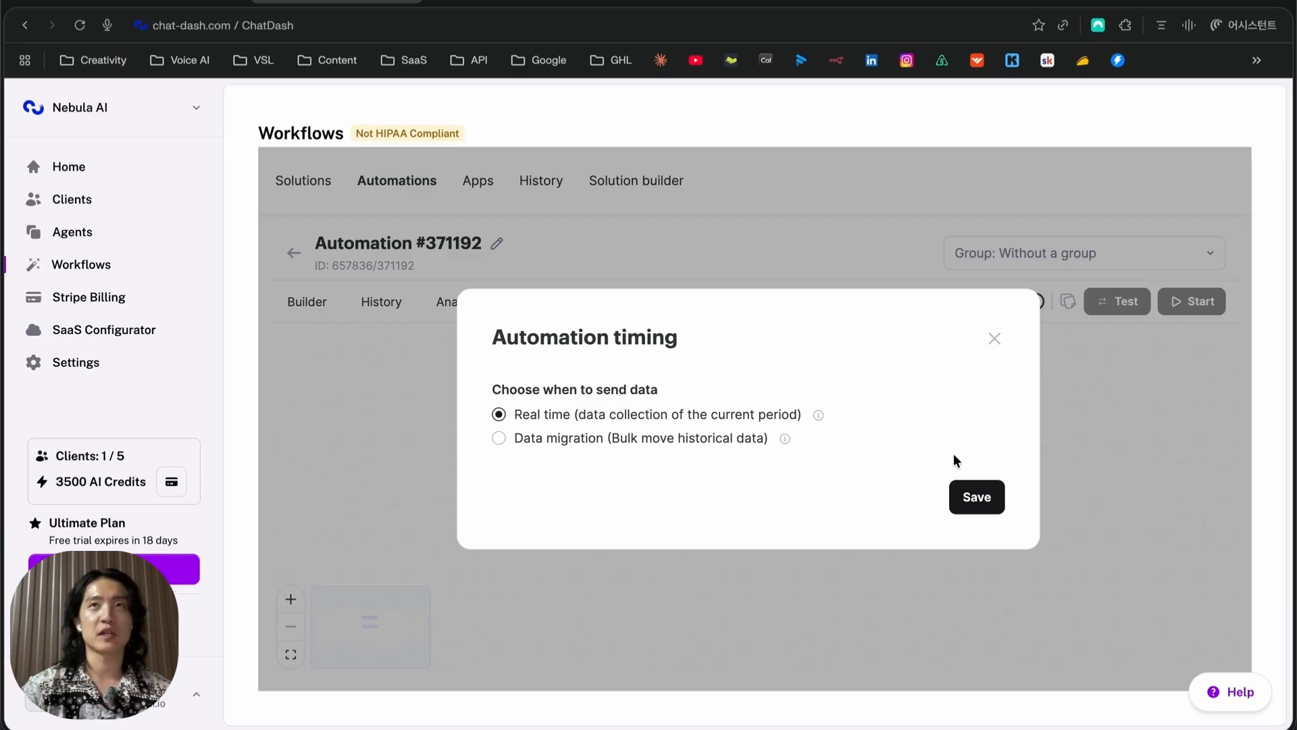
pyautogui.click(973, 497)
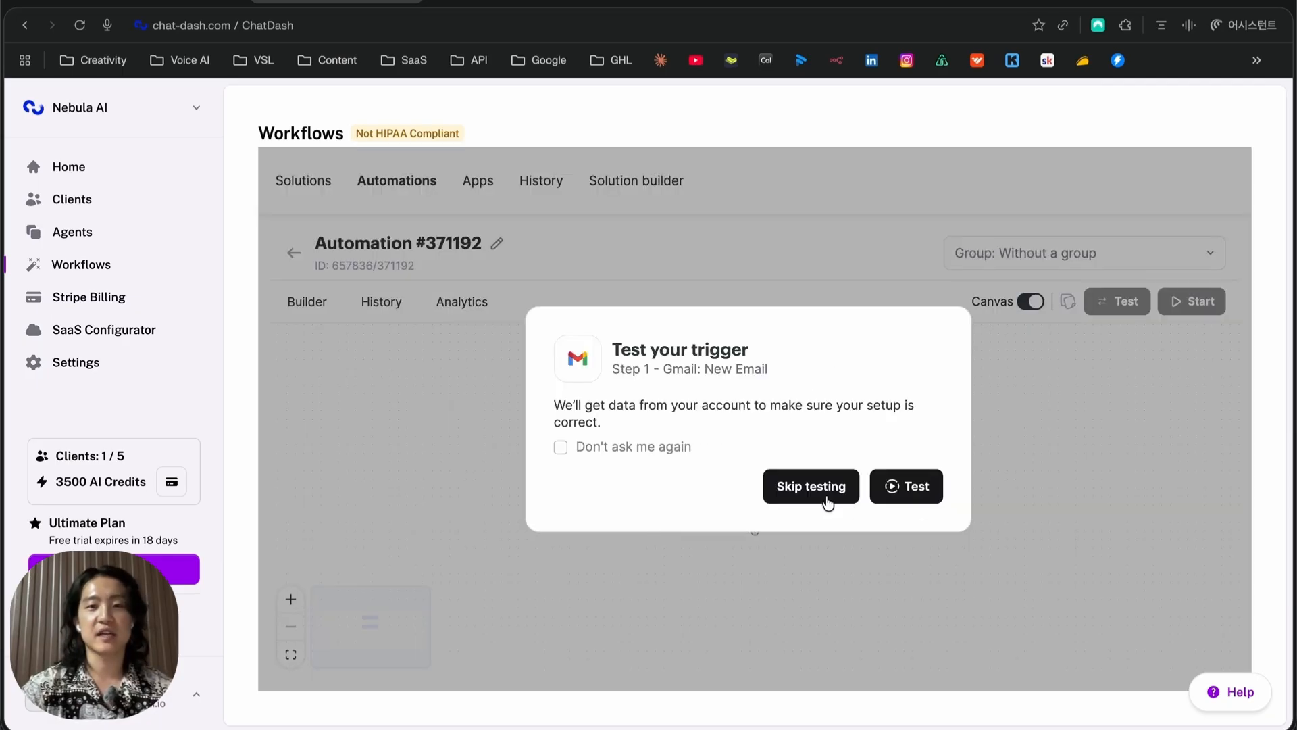
pyautogui.click(813, 489)
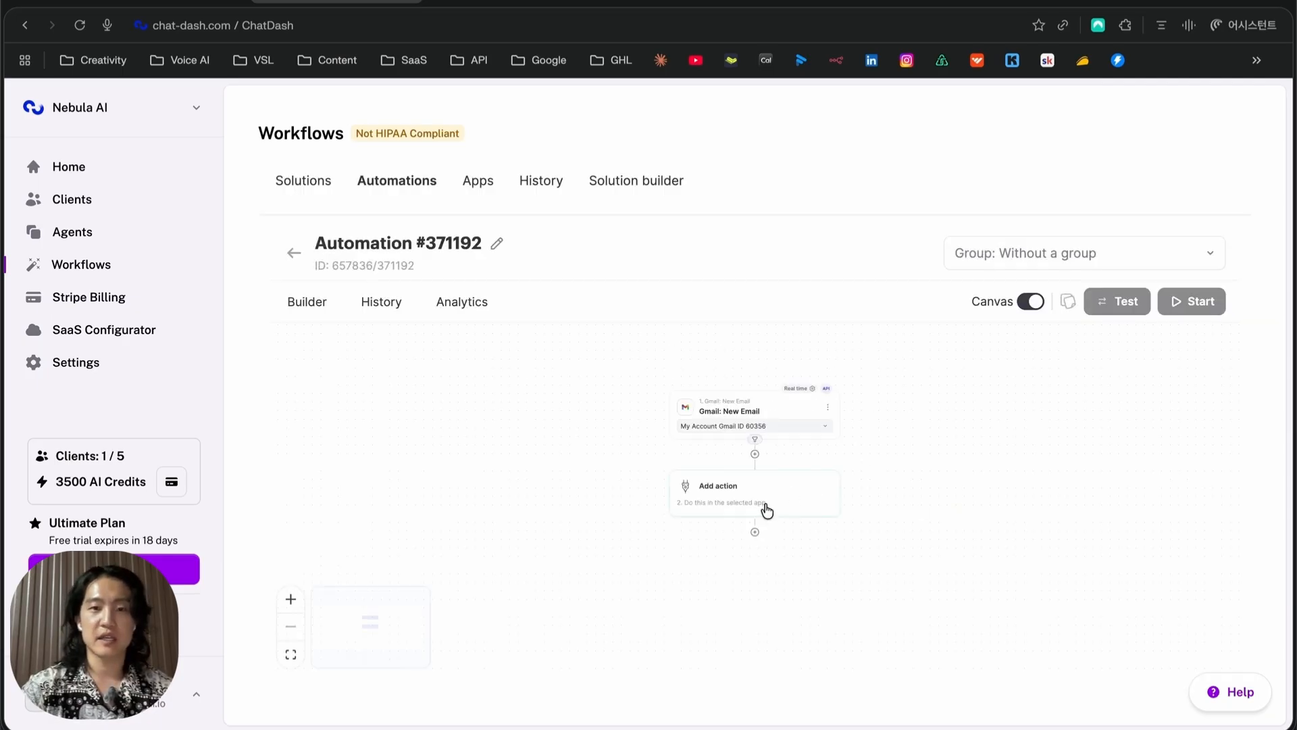
# Add an action step using ChatGPT (OpenAI) Create chat completion
pyautogui.click(756, 495)
pyautogui.click(605, 381)
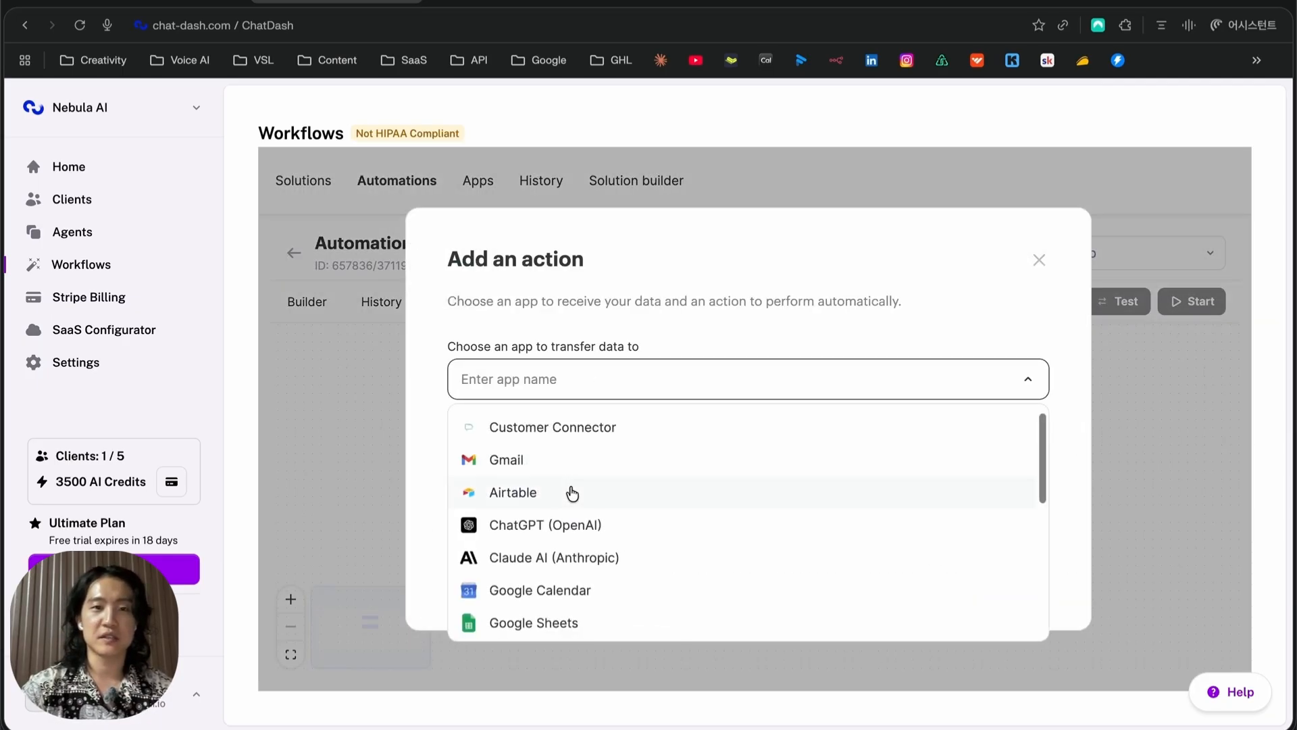
pyautogui.scroll(1, 635, 466)
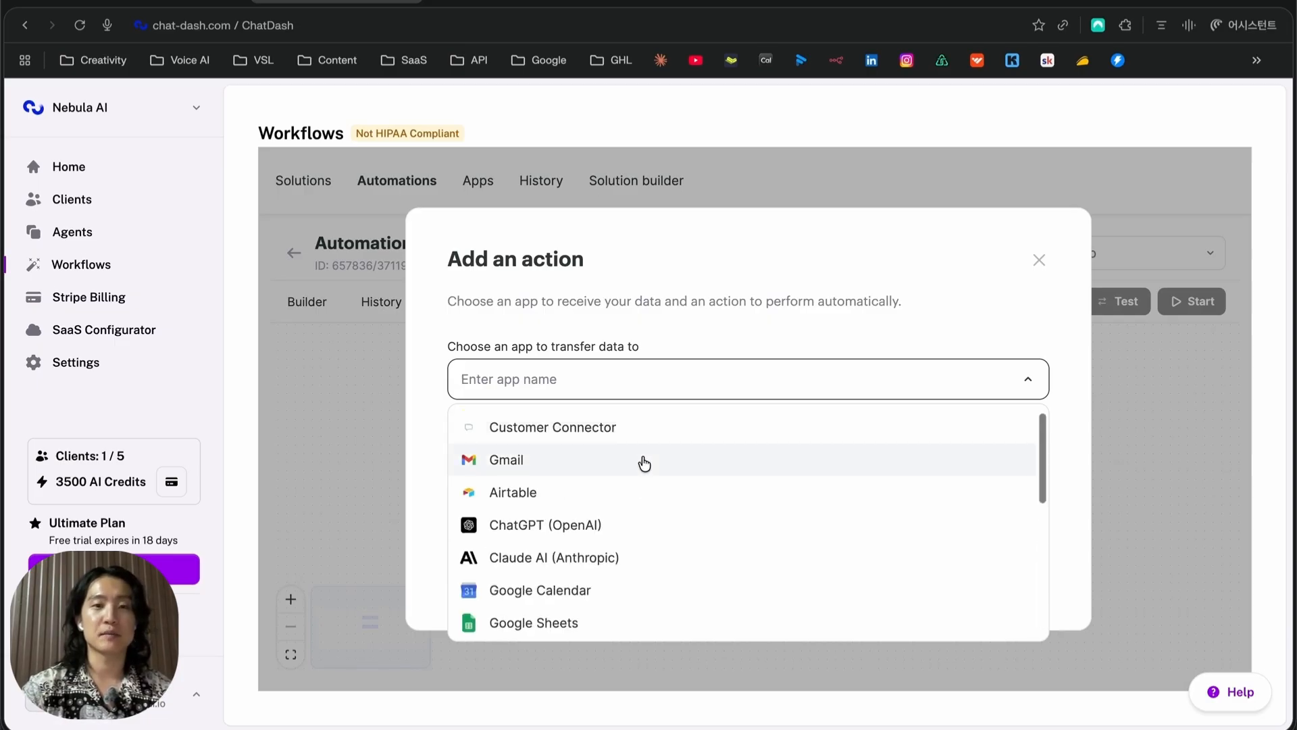
pyautogui.scroll(-1, 644, 463)
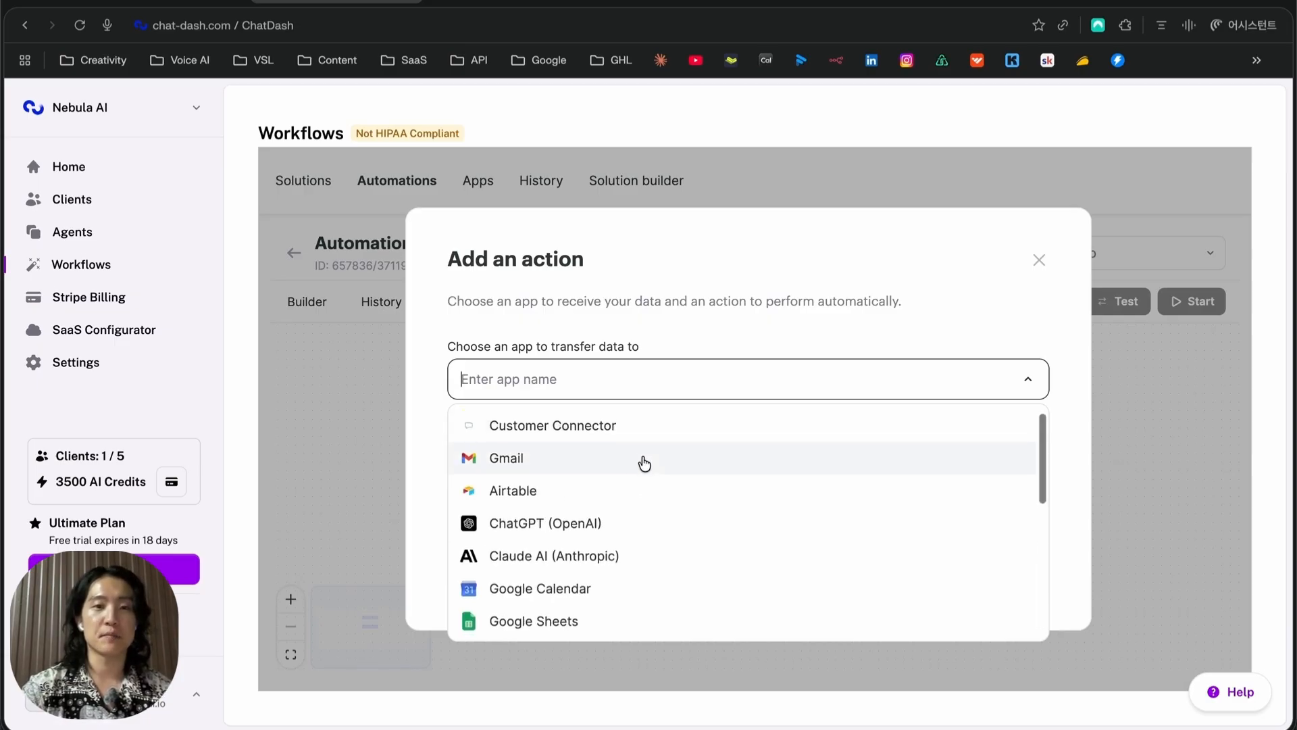
pyautogui.click(619, 425)
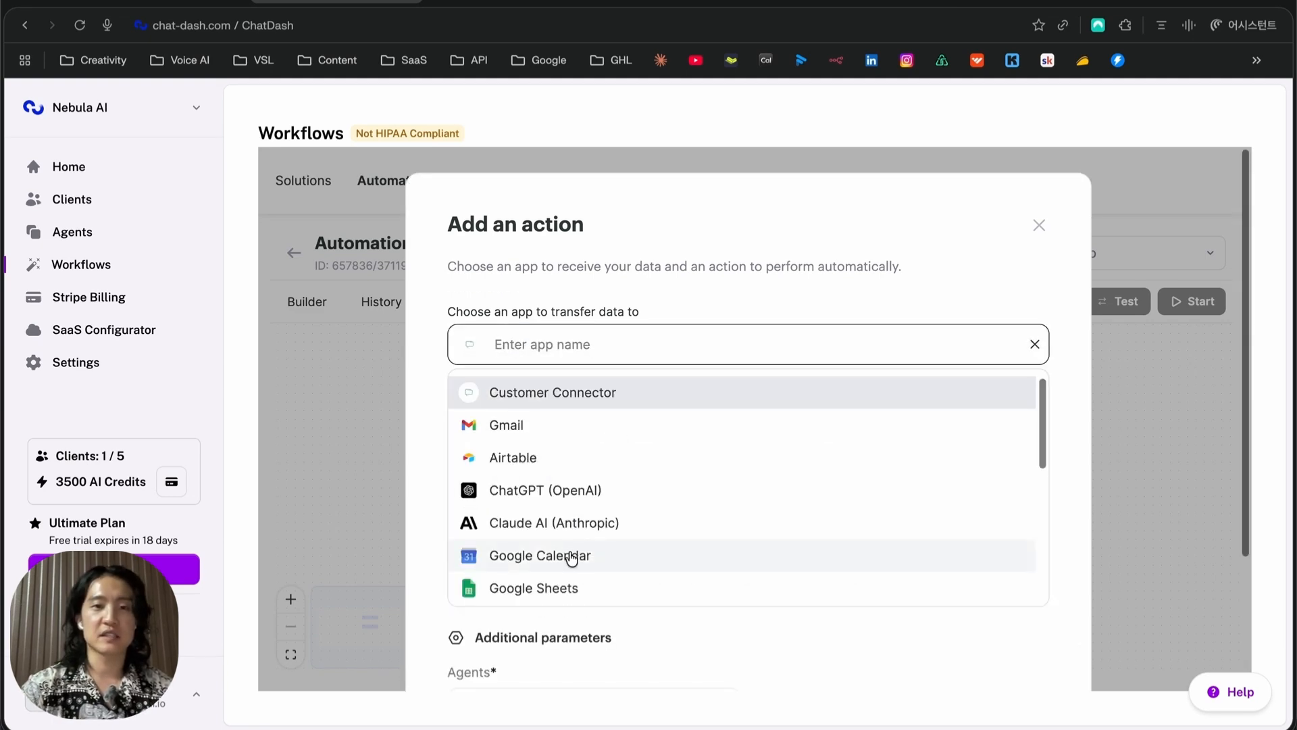
pyautogui.click(559, 492)
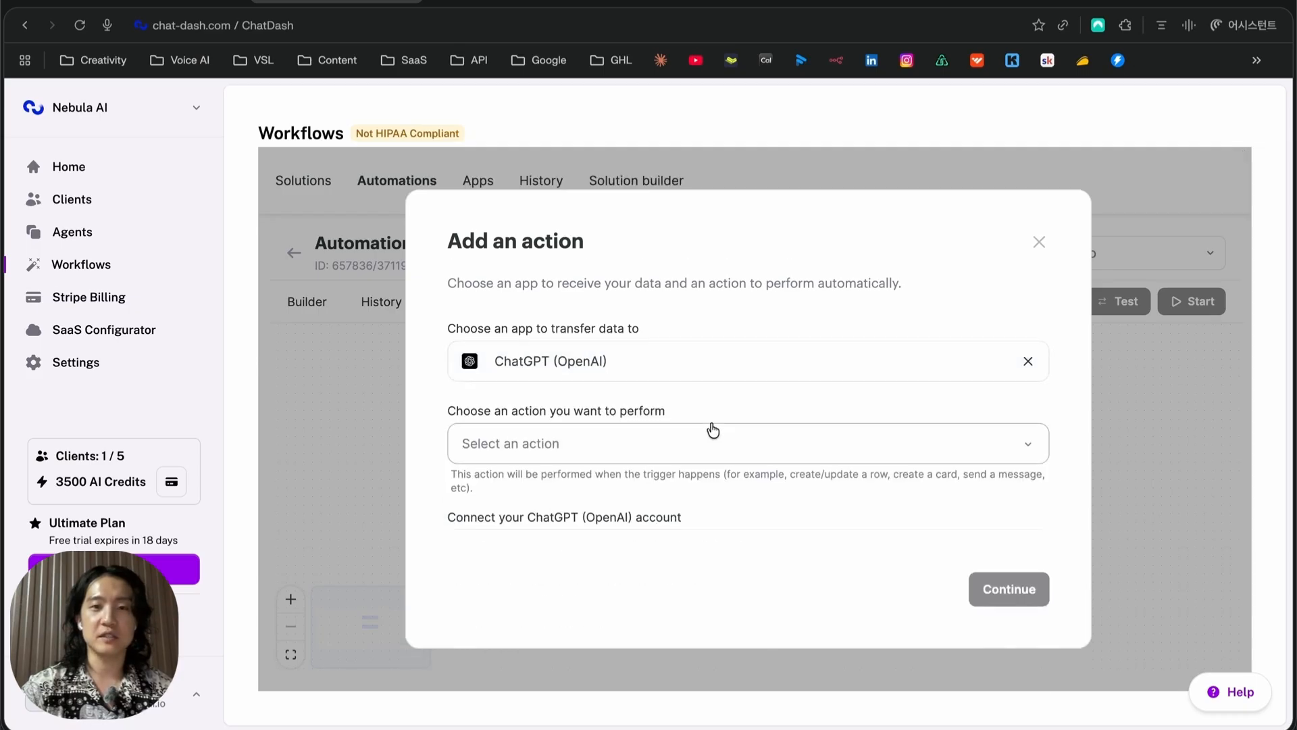
pyautogui.click(713, 433)
pyautogui.click(617, 547)
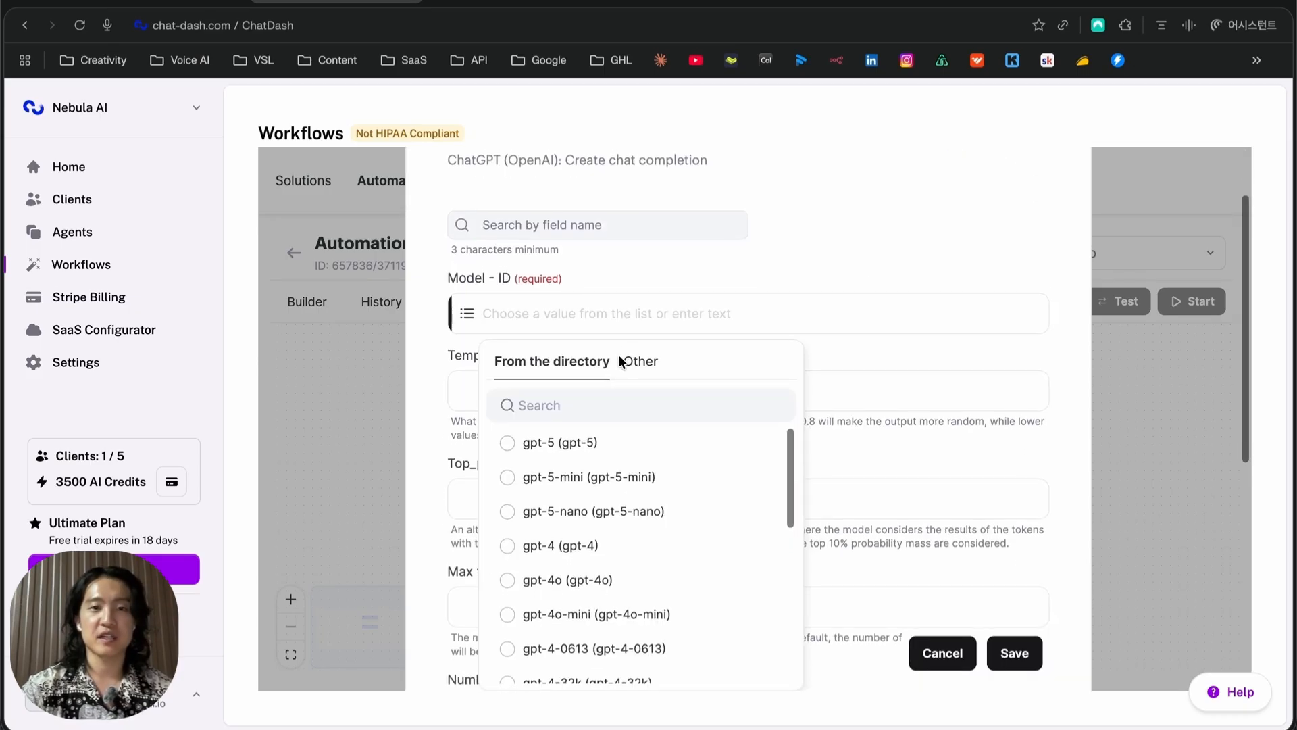
# Set the model to gpt-4o and review Temperature, Top_p and Max tokens down to the Messages Role field
pyautogui.scroll(-1, 634, 574)
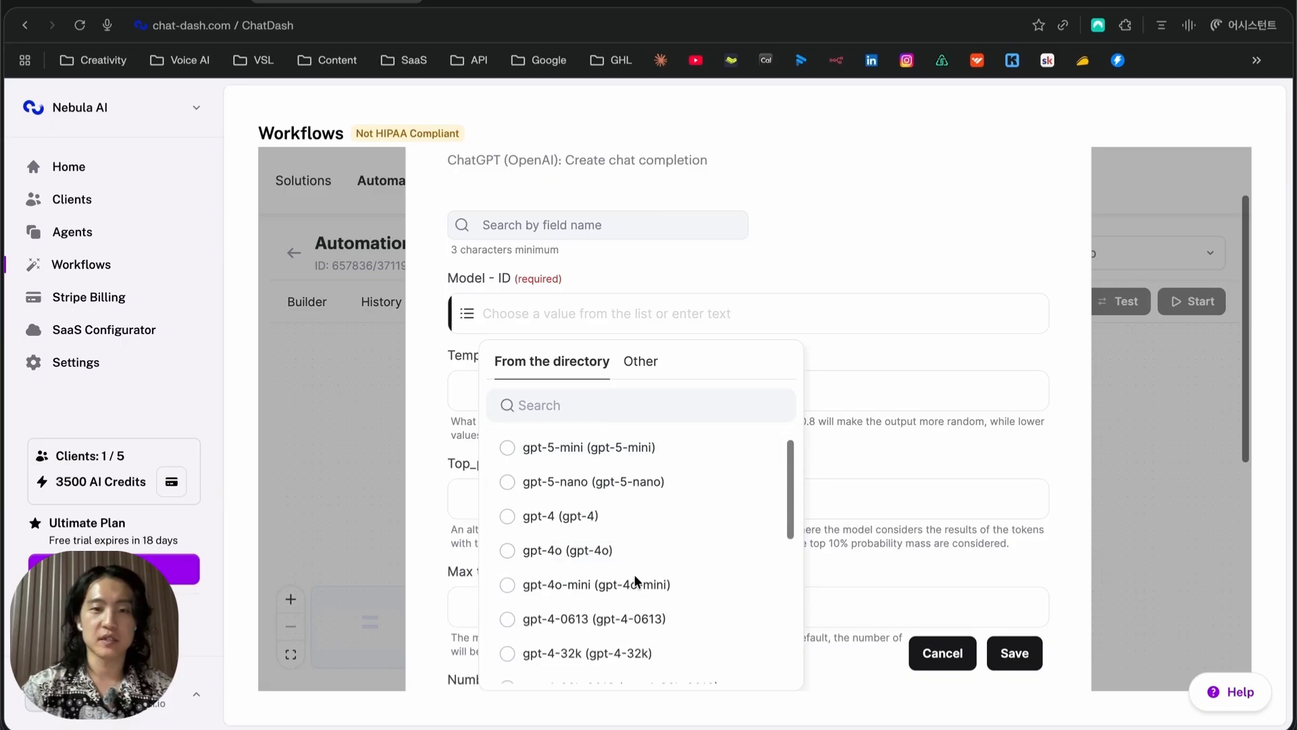
pyautogui.scroll(-3, 634, 576)
pyautogui.scroll(2, 635, 577)
pyautogui.click(635, 473)
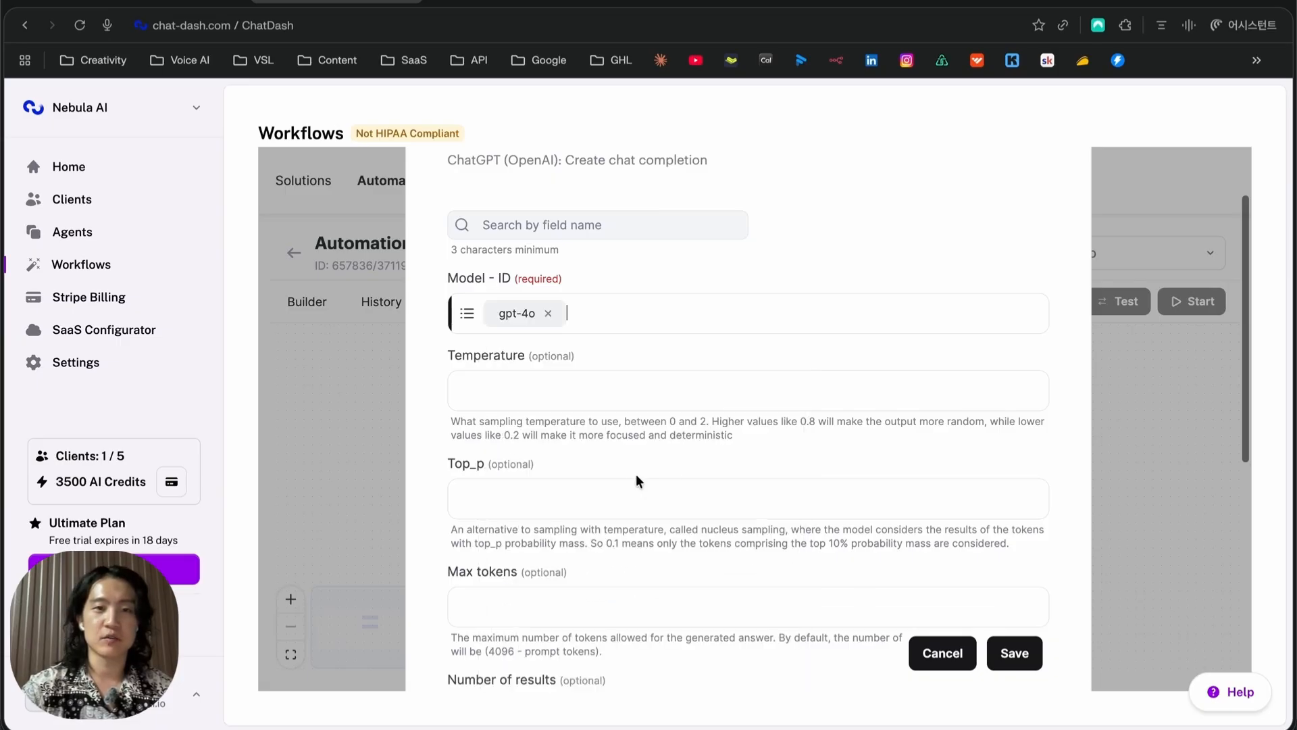
pyautogui.scroll(-5, 621, 460)
pyautogui.scroll(3, 608, 337)
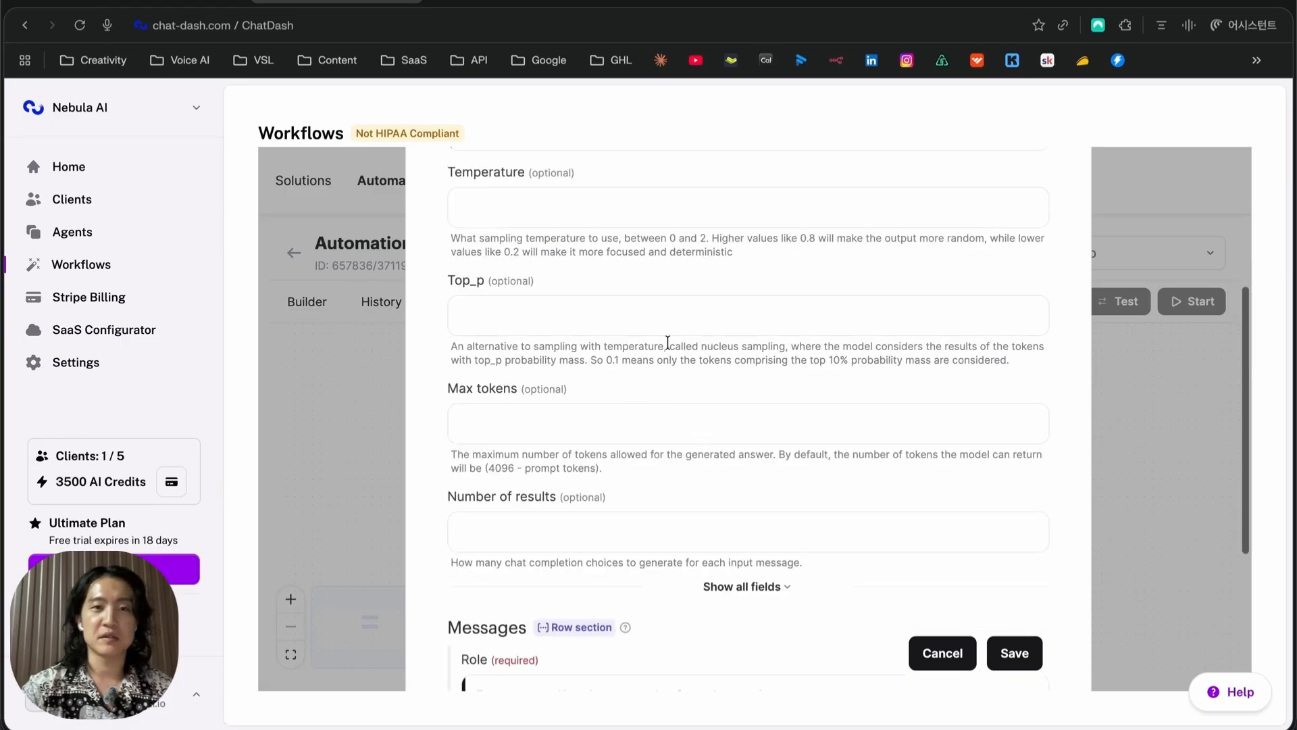
pyautogui.scroll(2, 668, 343)
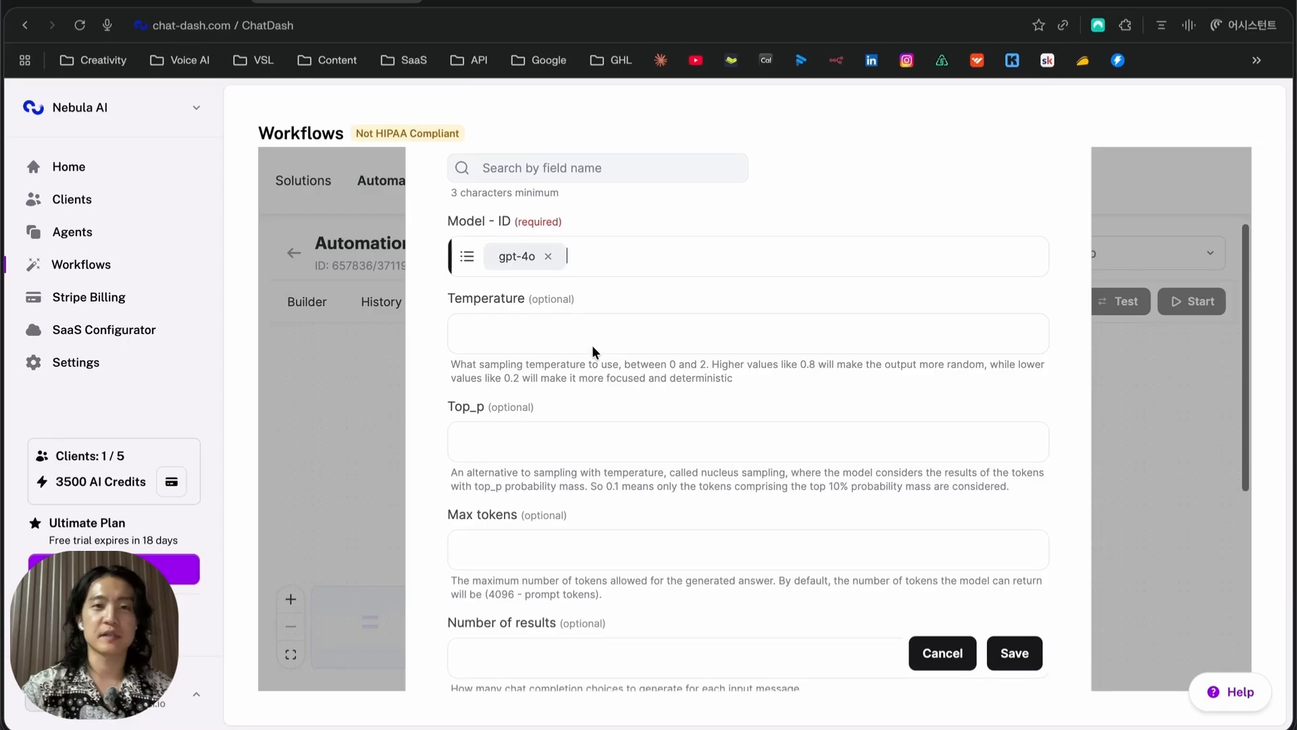
pyautogui.scroll(-5, 594, 340)
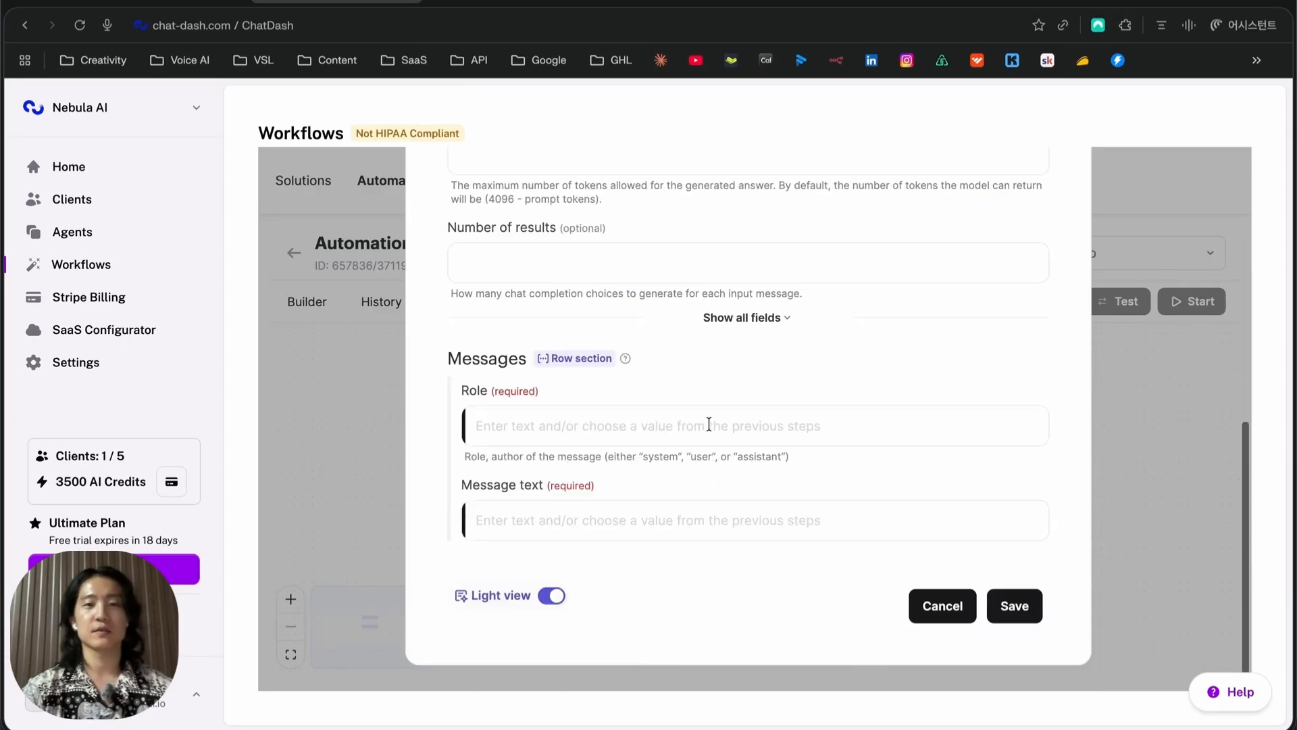
pyautogui.click(709, 424)
pyautogui.click(785, 422)
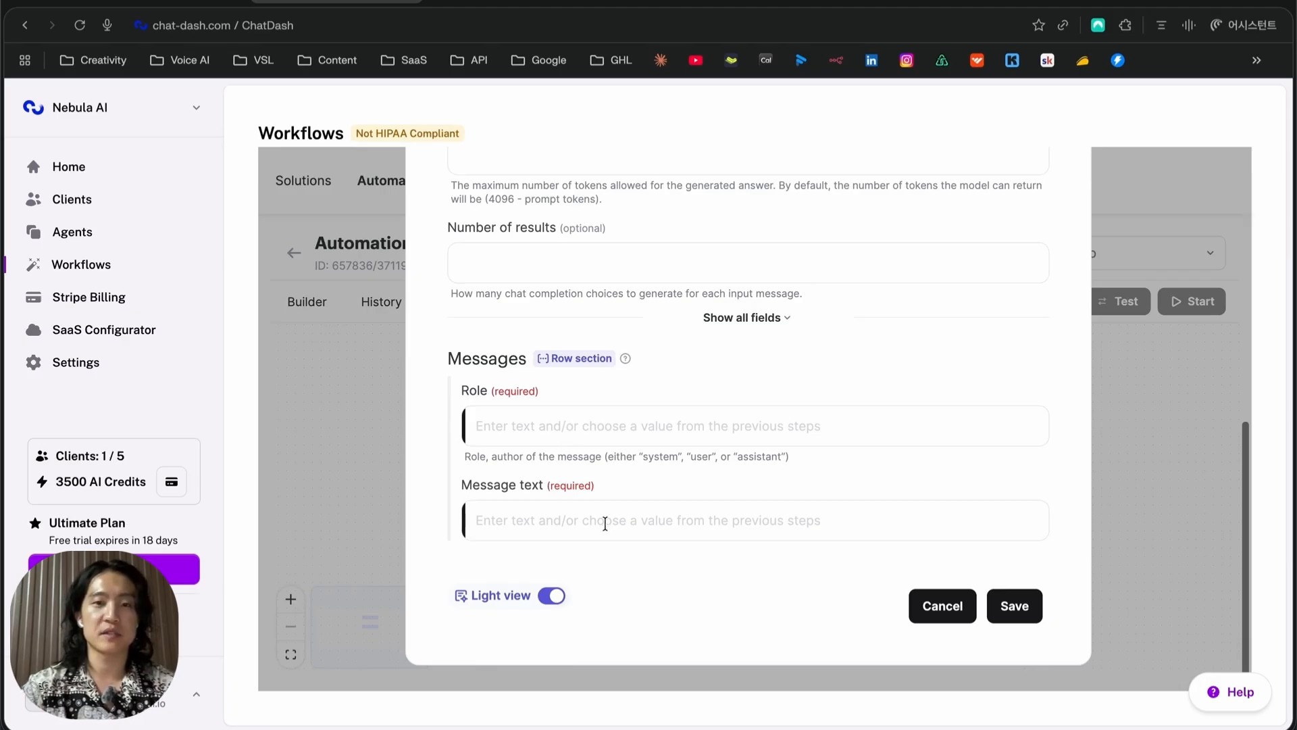
# Try inserting New Email: Text into the Role field, then clear it again
pyautogui.click(602, 435)
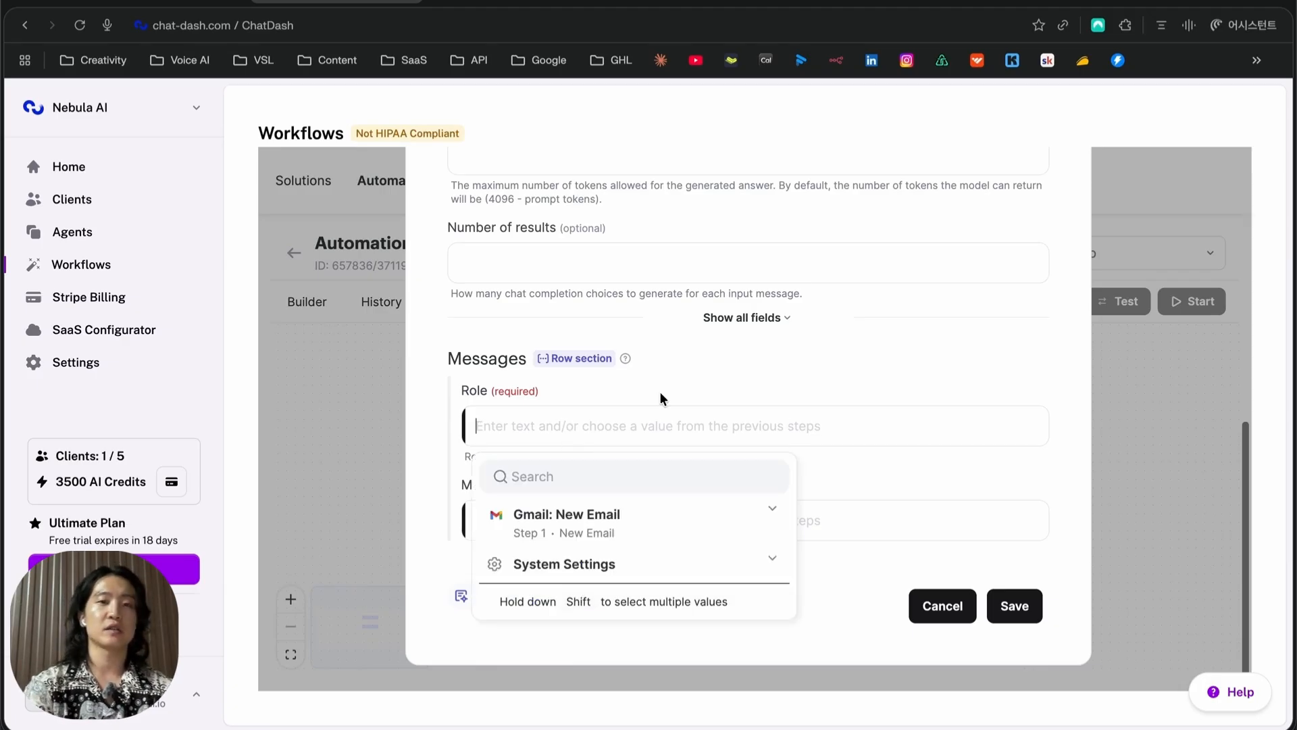
pyautogui.click(566, 521)
pyautogui.scroll(-3, 622, 608)
pyautogui.click(622, 653)
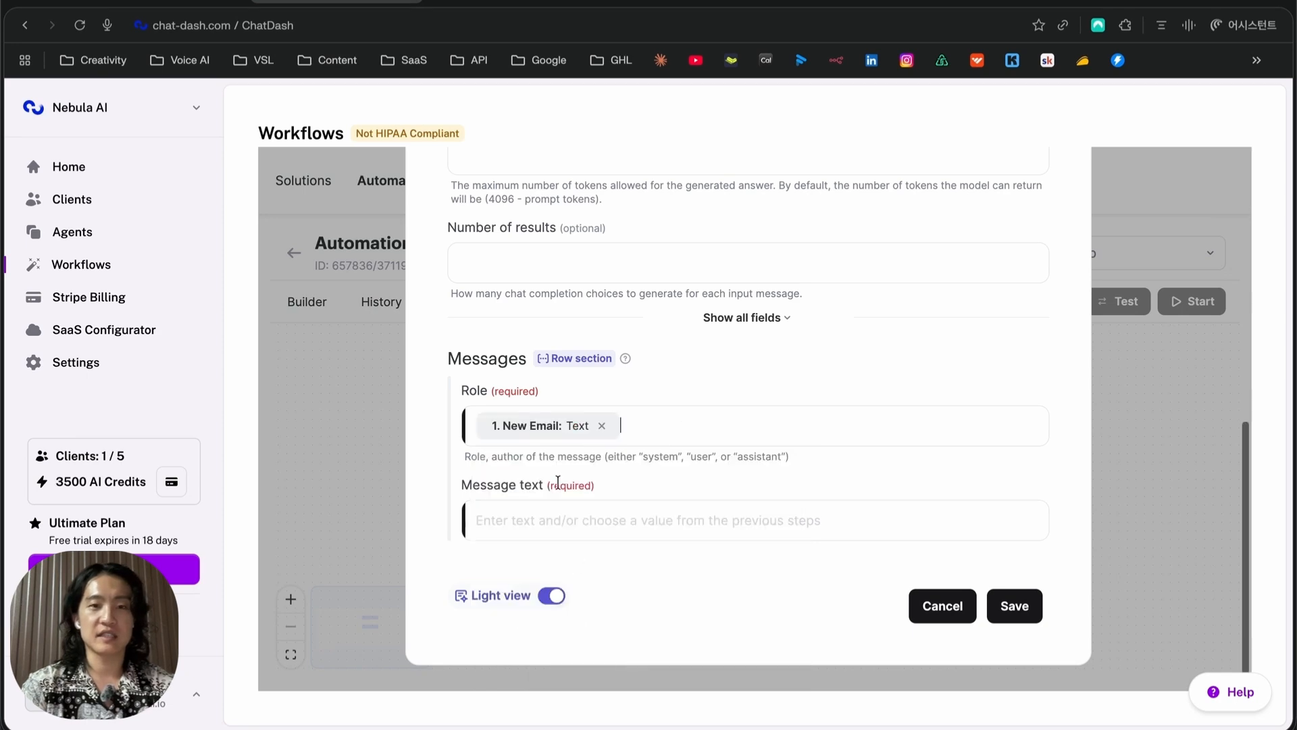
pyautogui.click(583, 412)
pyautogui.click(583, 413)
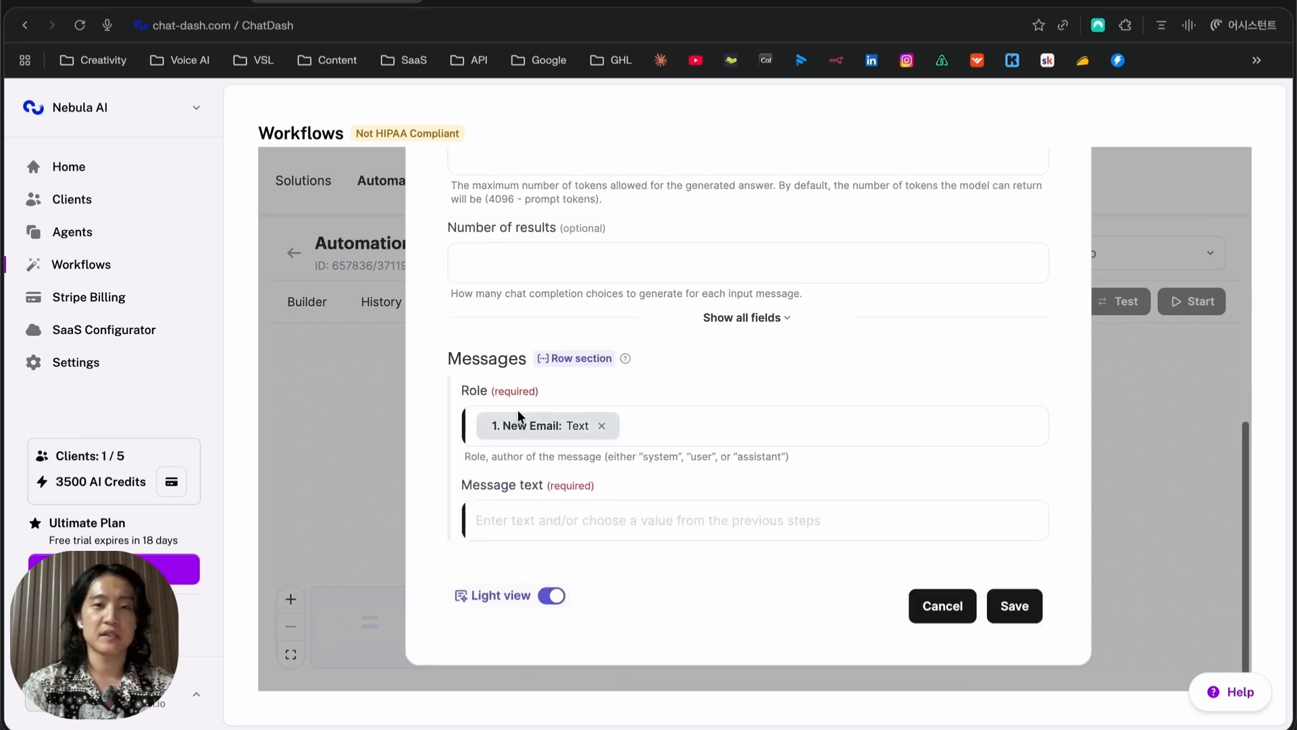
pyautogui.click(581, 533)
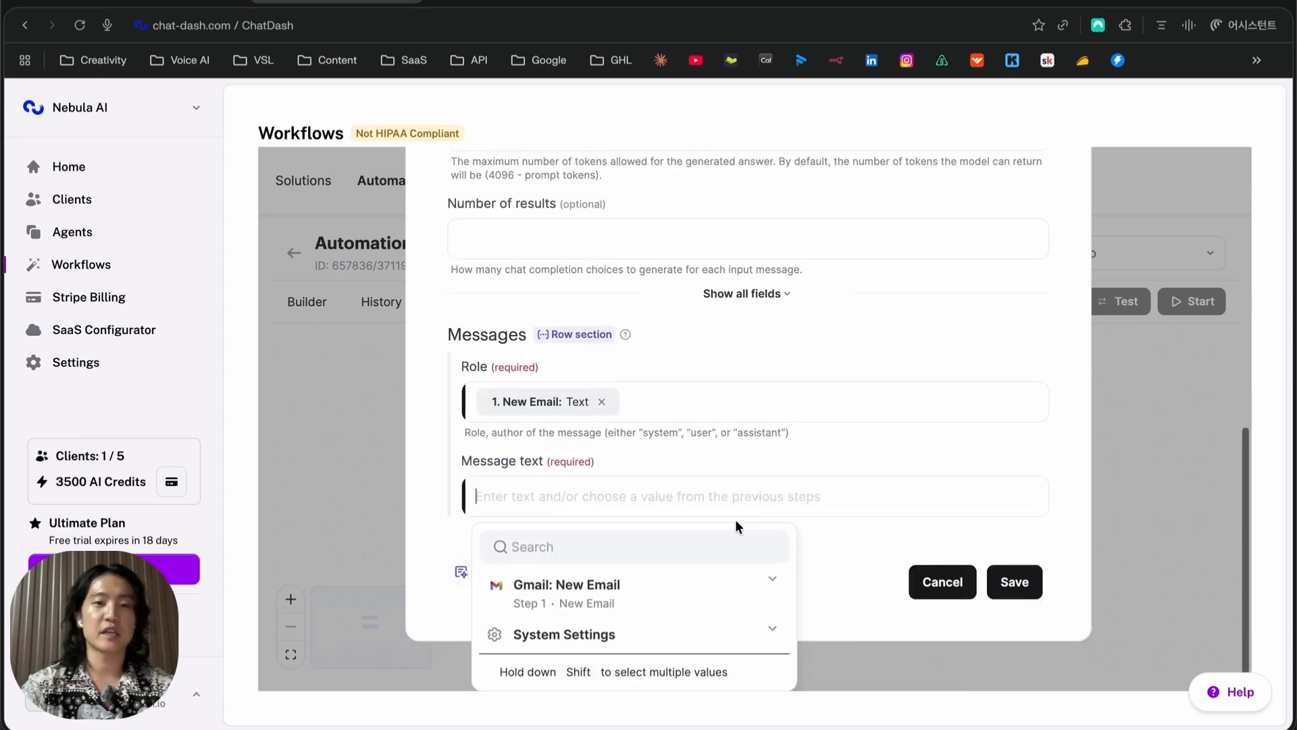
pyautogui.click(707, 414)
pyautogui.click(597, 329)
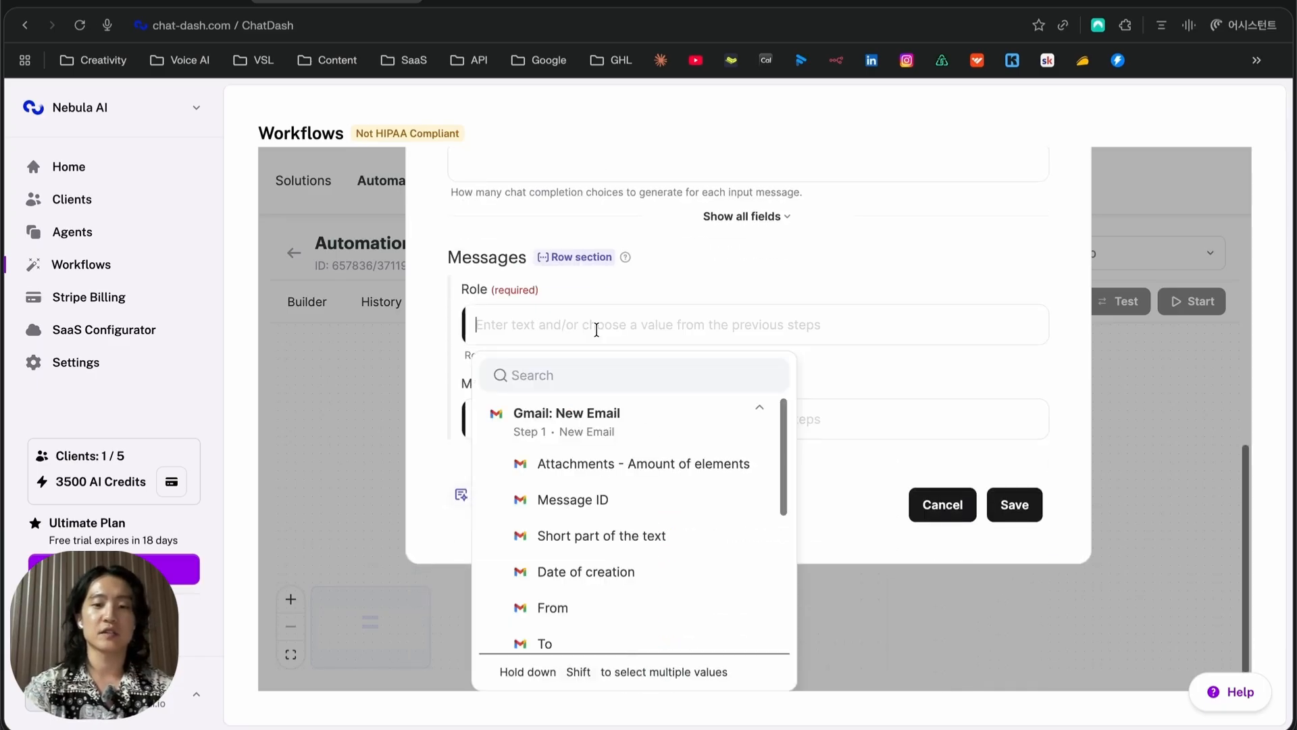
# Write the support-agent Role prompt plus the email Text, and message 'Respond to this email based on the knowledge base and FAQ of Nebula Commerce'
pyautogui.write('You are a custome')
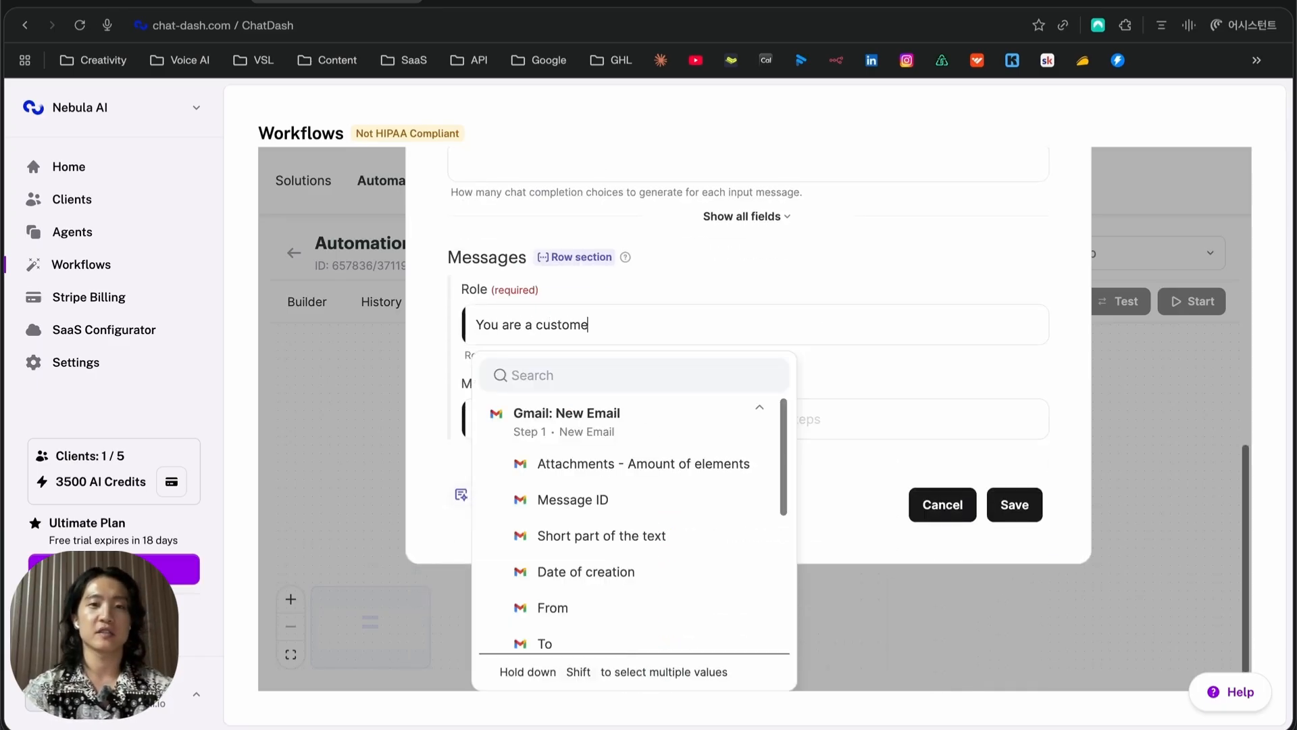
pyautogui.write('r support agent. Yo')
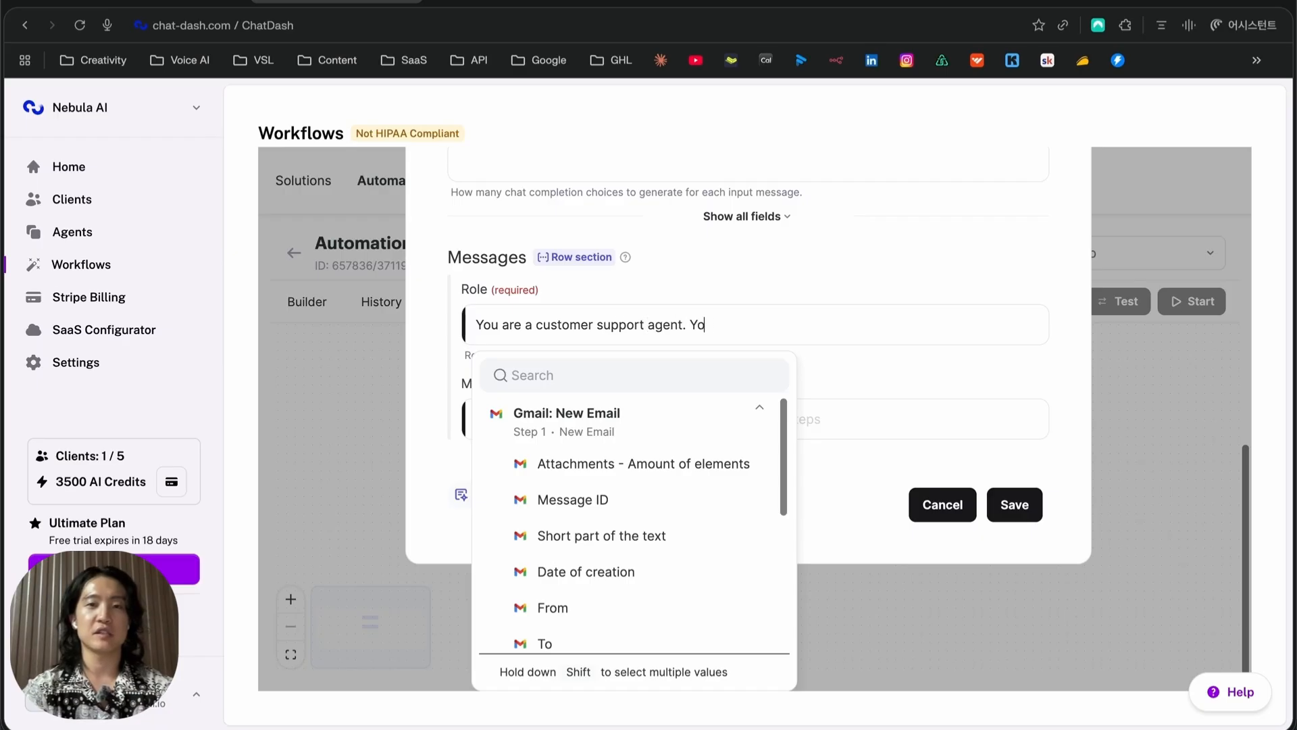
pyautogui.write('u just received e,mai')
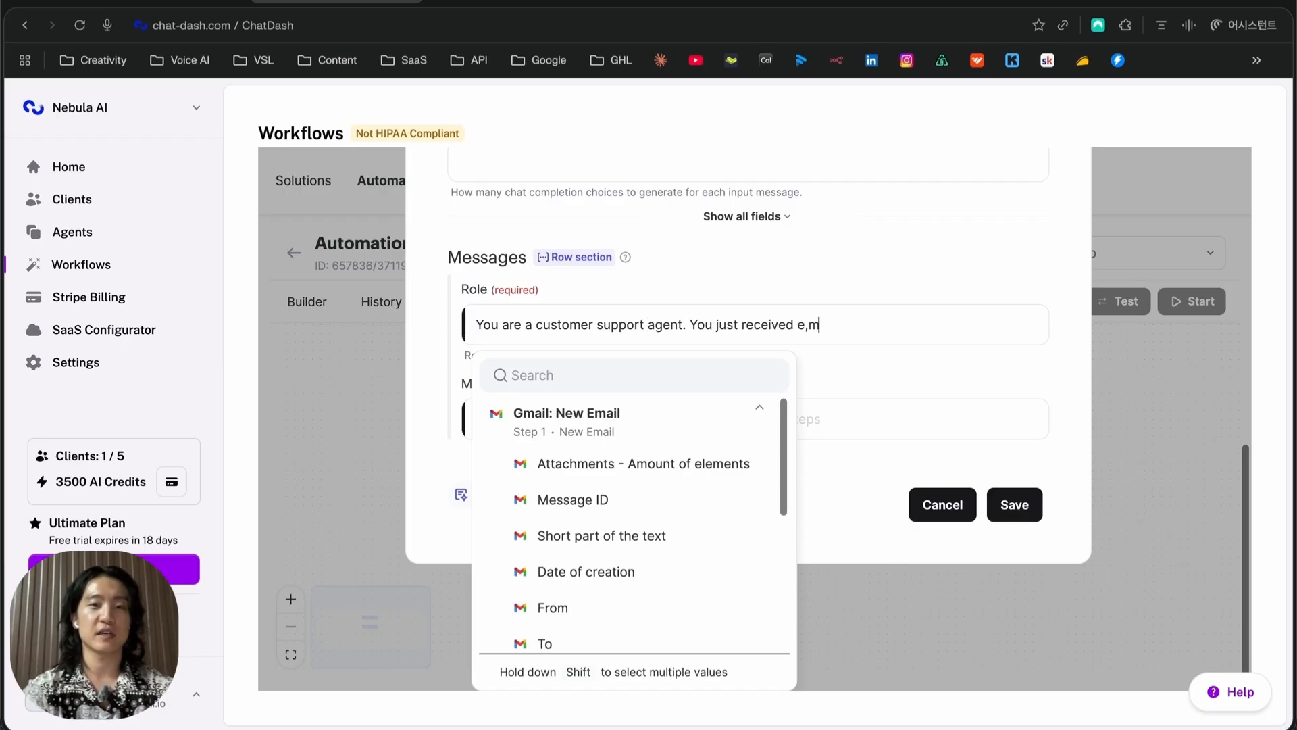
pyautogui.press('BackSpace')
pyautogui.press('BackSpace')
pyautogui.press('BackSpace')
pyautogui.press('BackSpace')
pyautogui.write('mail')
pyautogui.scroll(-3, 602, 559)
pyautogui.click(551, 640)
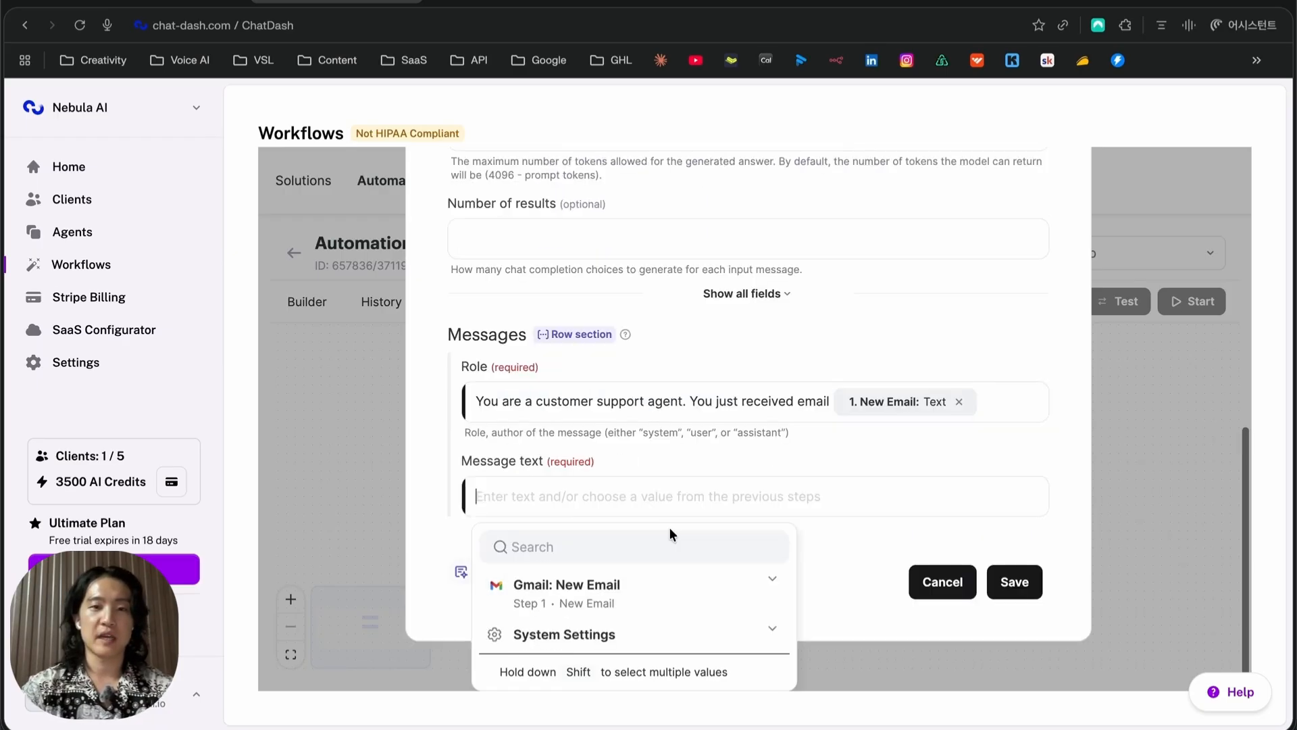
pyautogui.write('Re')
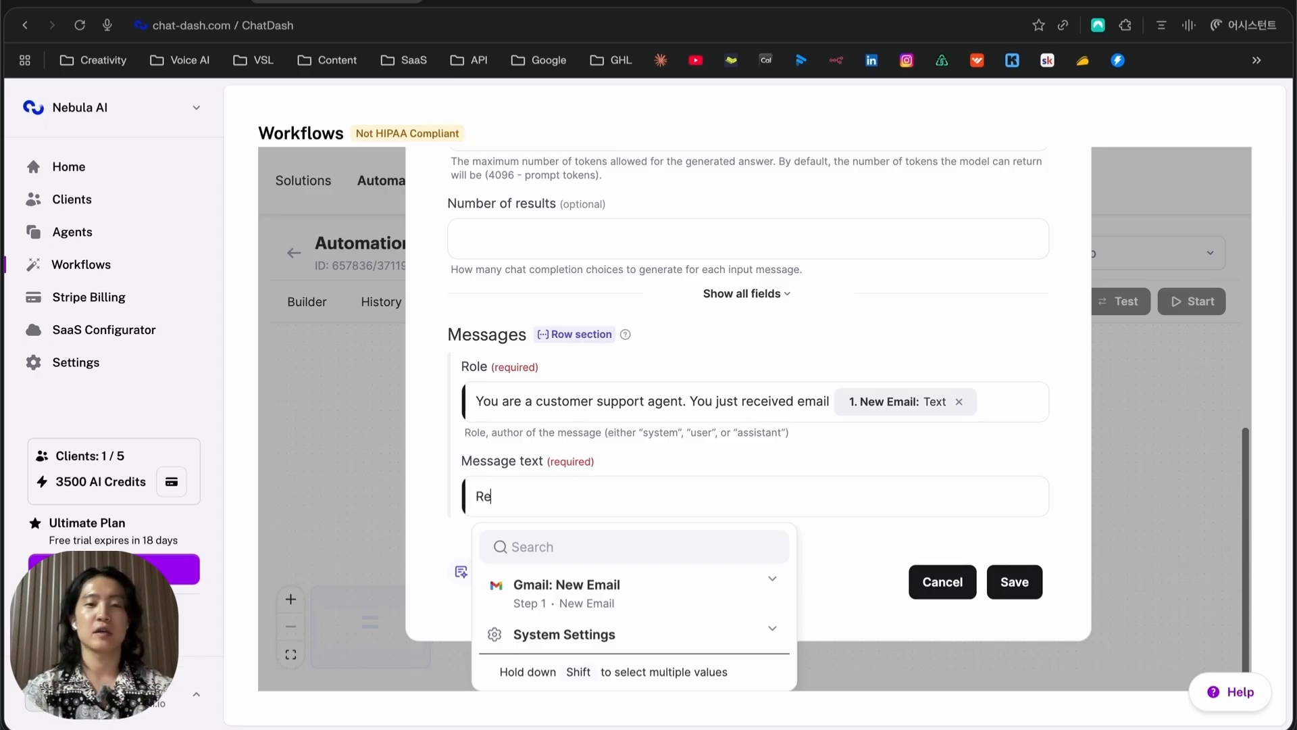
pyautogui.write('spond to this email ')
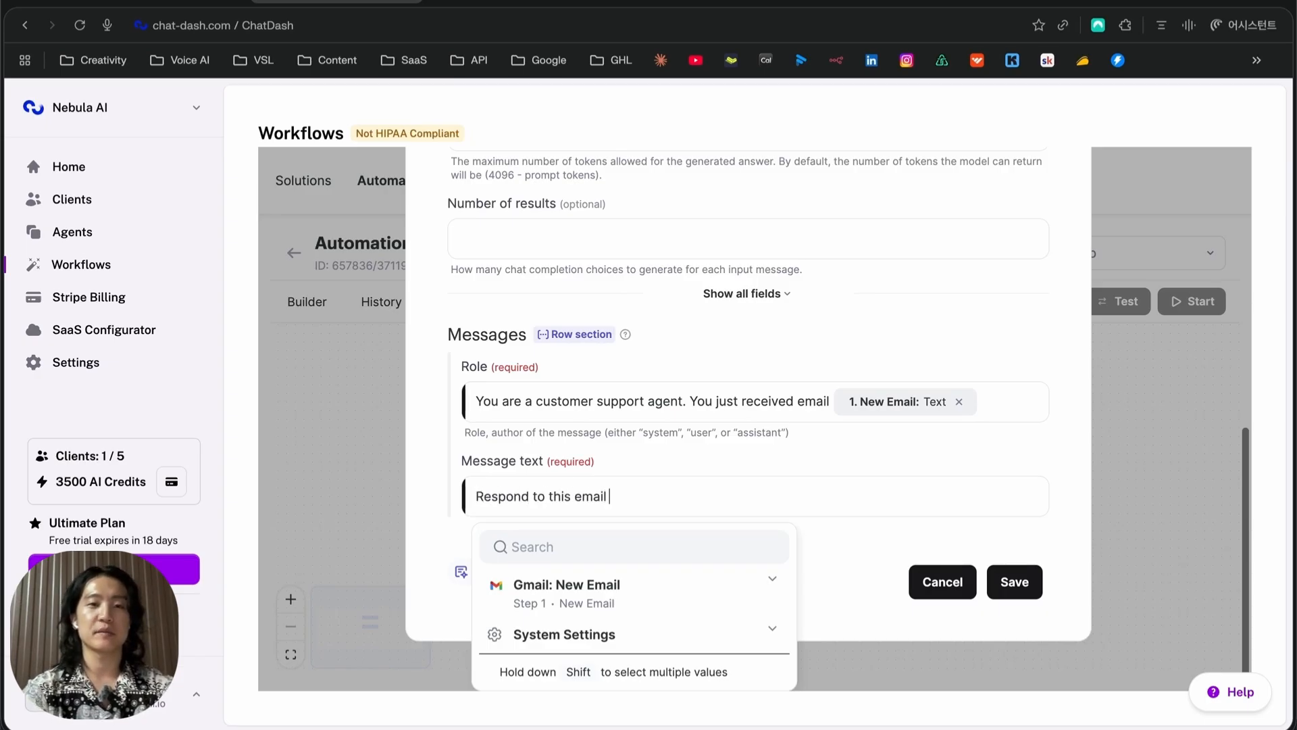
pyautogui.write('based on the know')
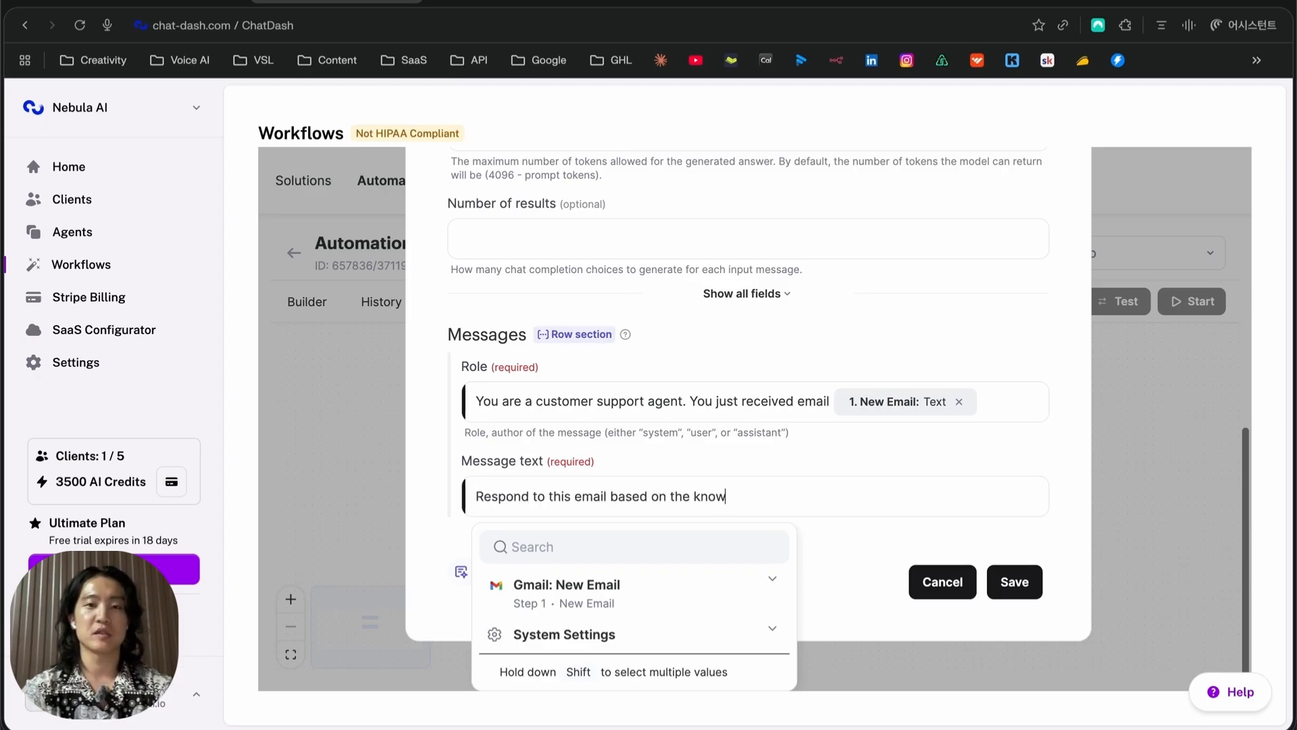
pyautogui.write('ledge base and FA')
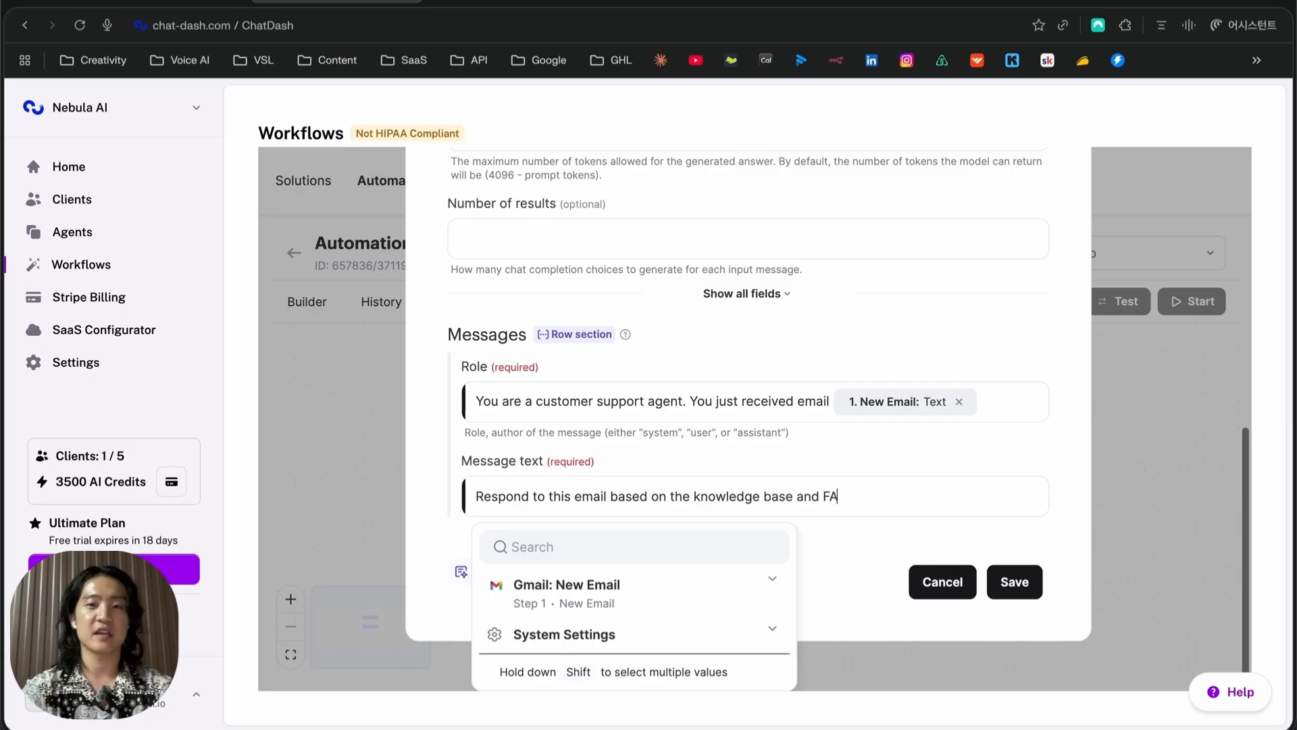
pyautogui.write('Q of Nebu')
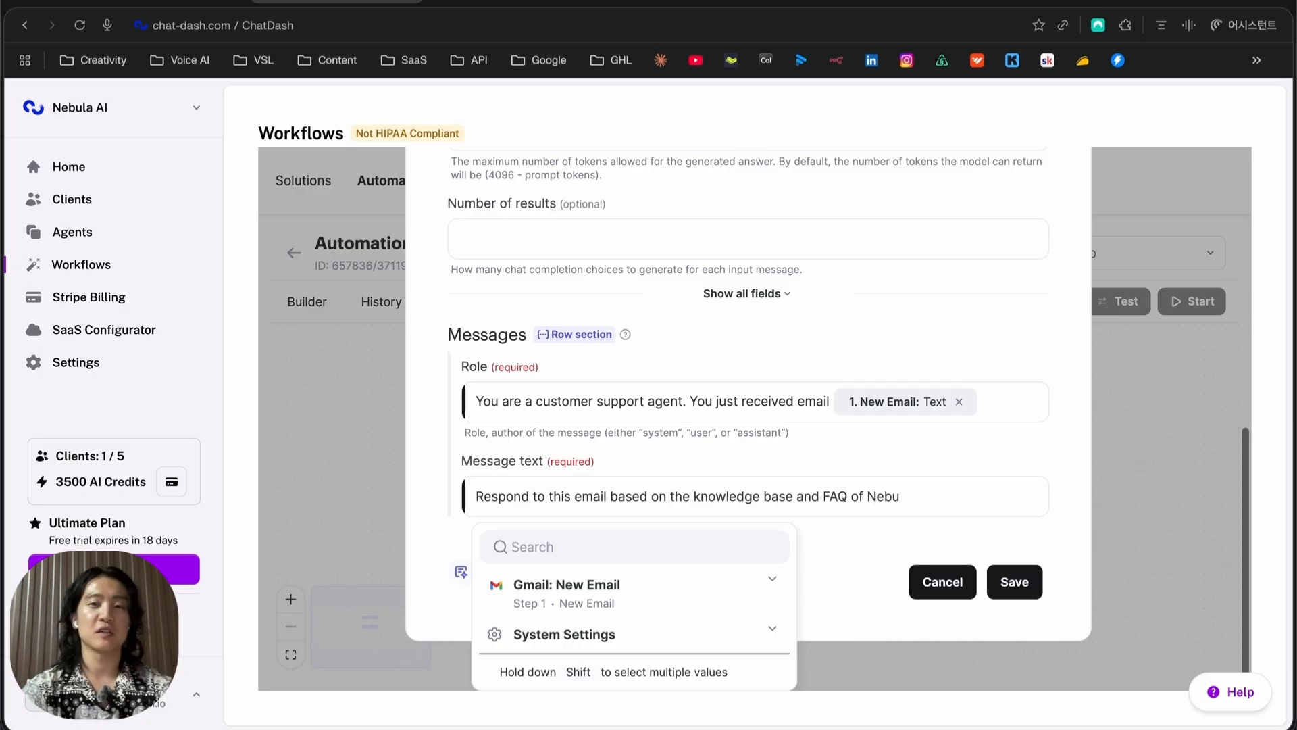
pyautogui.write('la Commerce')
pyautogui.click(1004, 597)
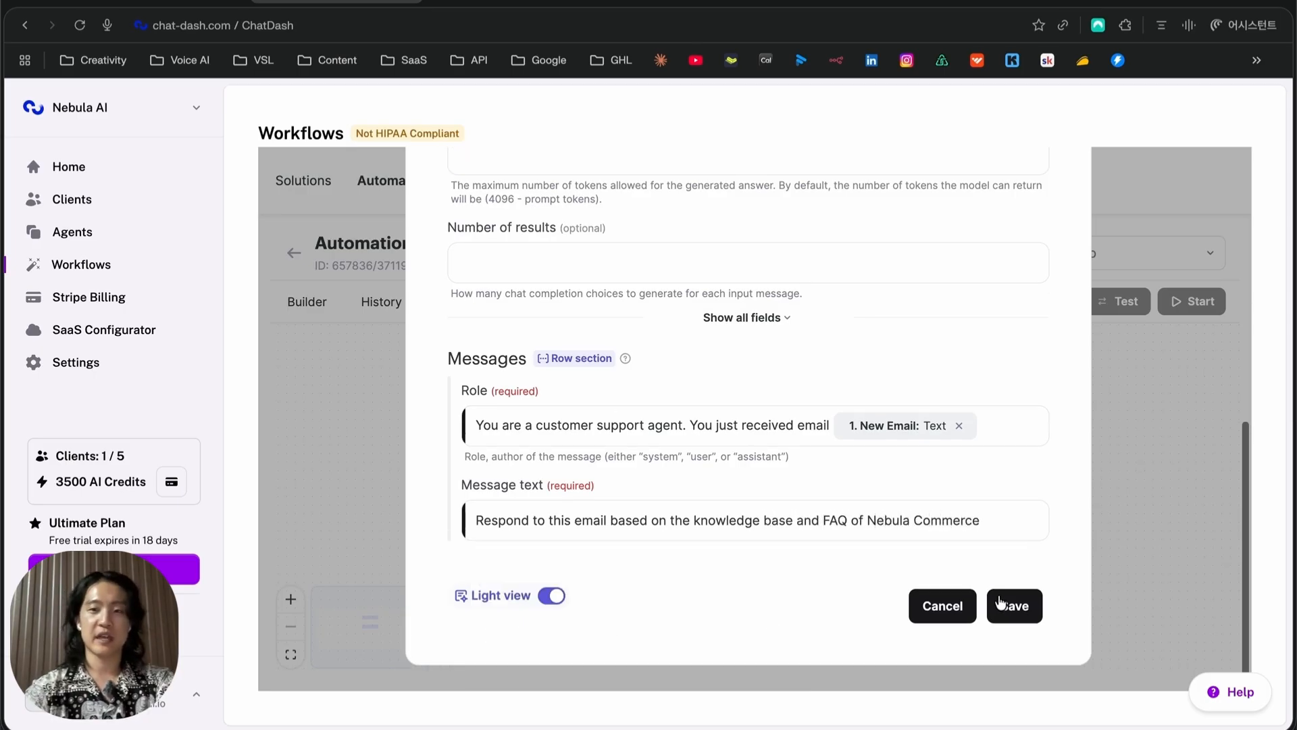
# Save the ChatGPT step and bring up the app list for a third action
pyautogui.click(1003, 605)
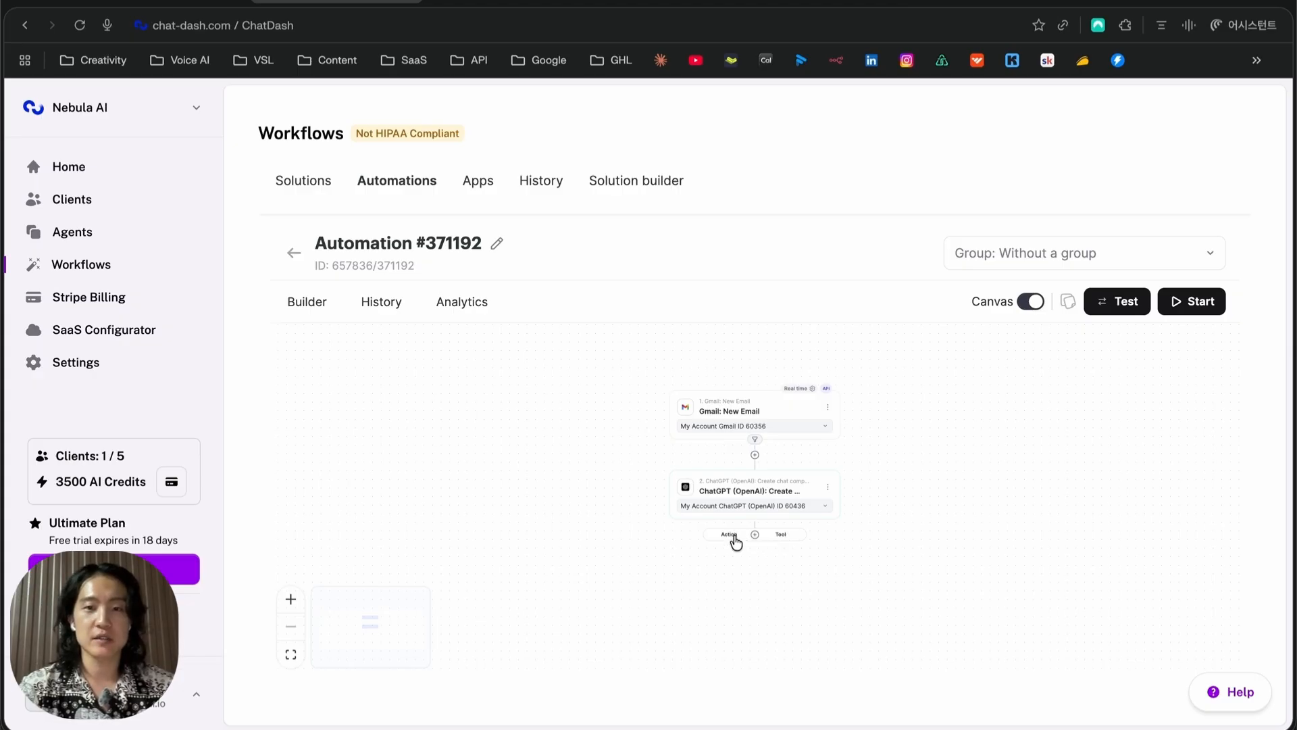
pyautogui.click(734, 539)
pyautogui.click(580, 375)
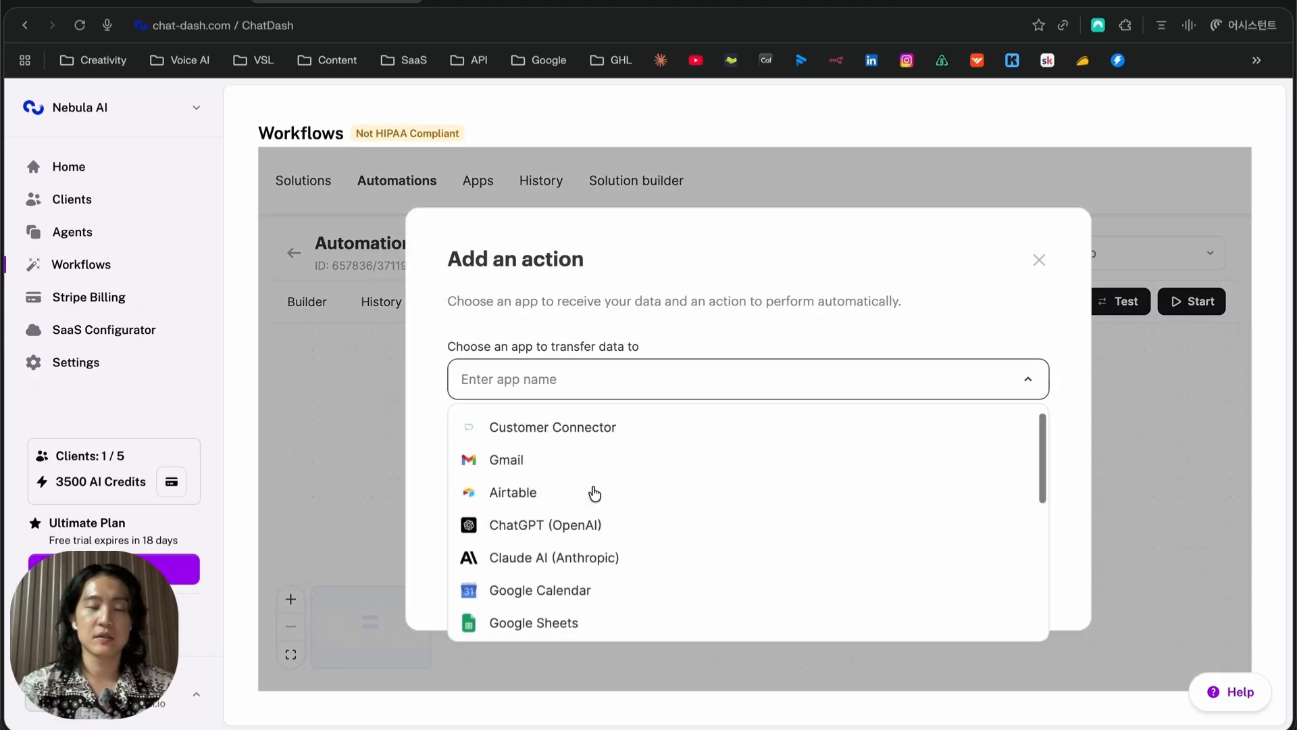
# Choose Gmail's Send an email action for the third step
pyautogui.click(556, 462)
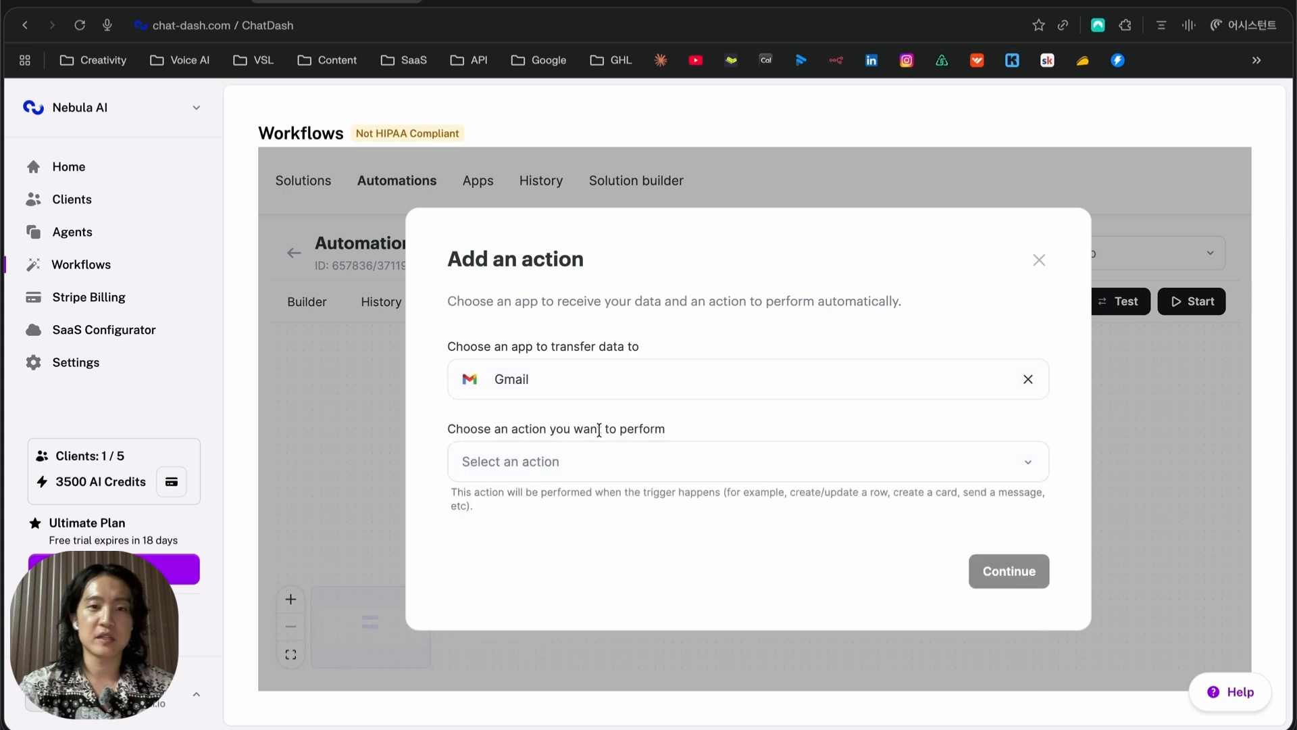
pyautogui.click(597, 473)
pyautogui.click(583, 548)
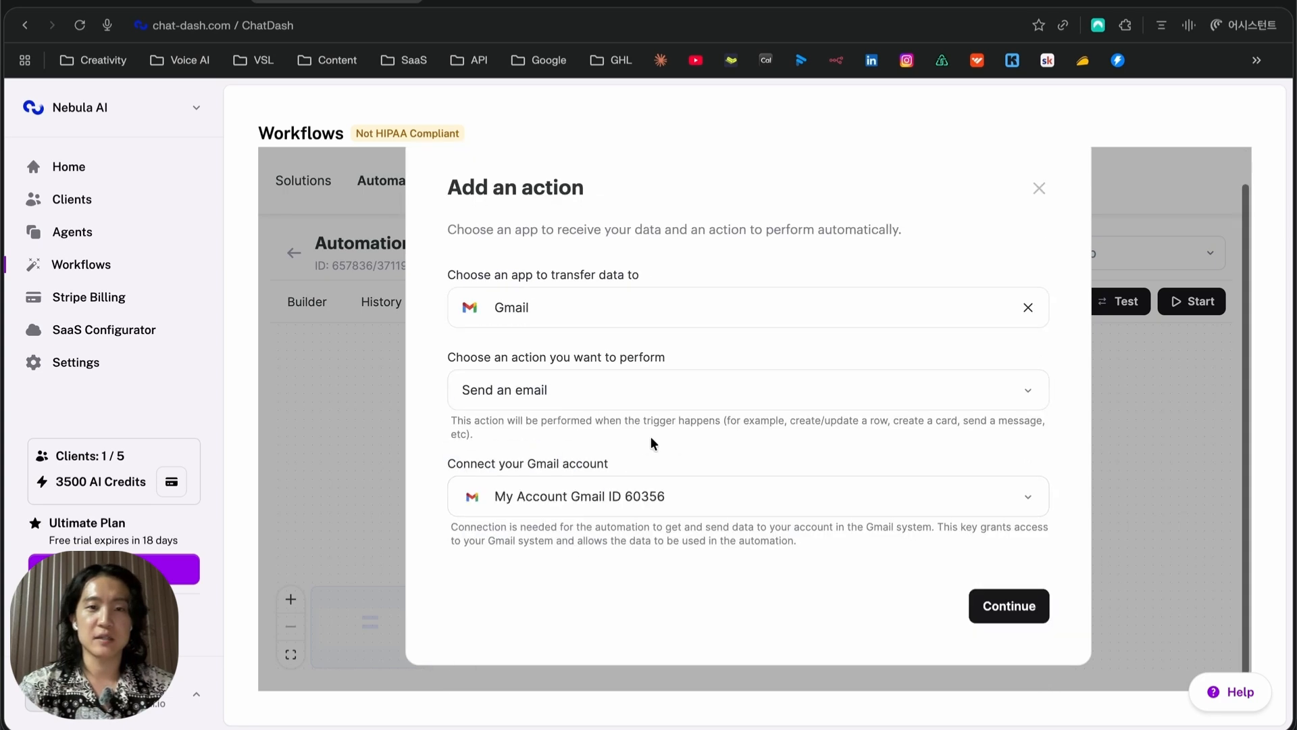
pyautogui.click(1009, 607)
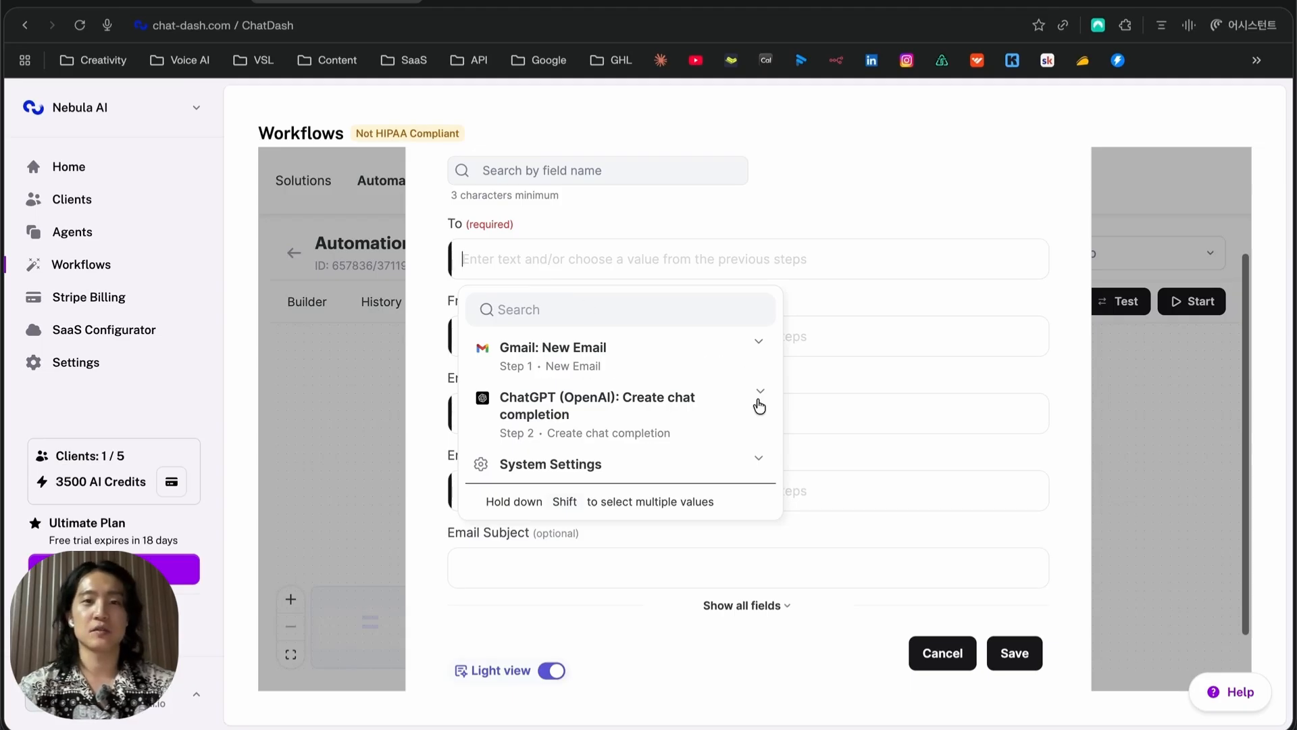
# Send to New Email: From in HTML, with Create chat completion: Response content as the body, and save
pyautogui.click(766, 357)
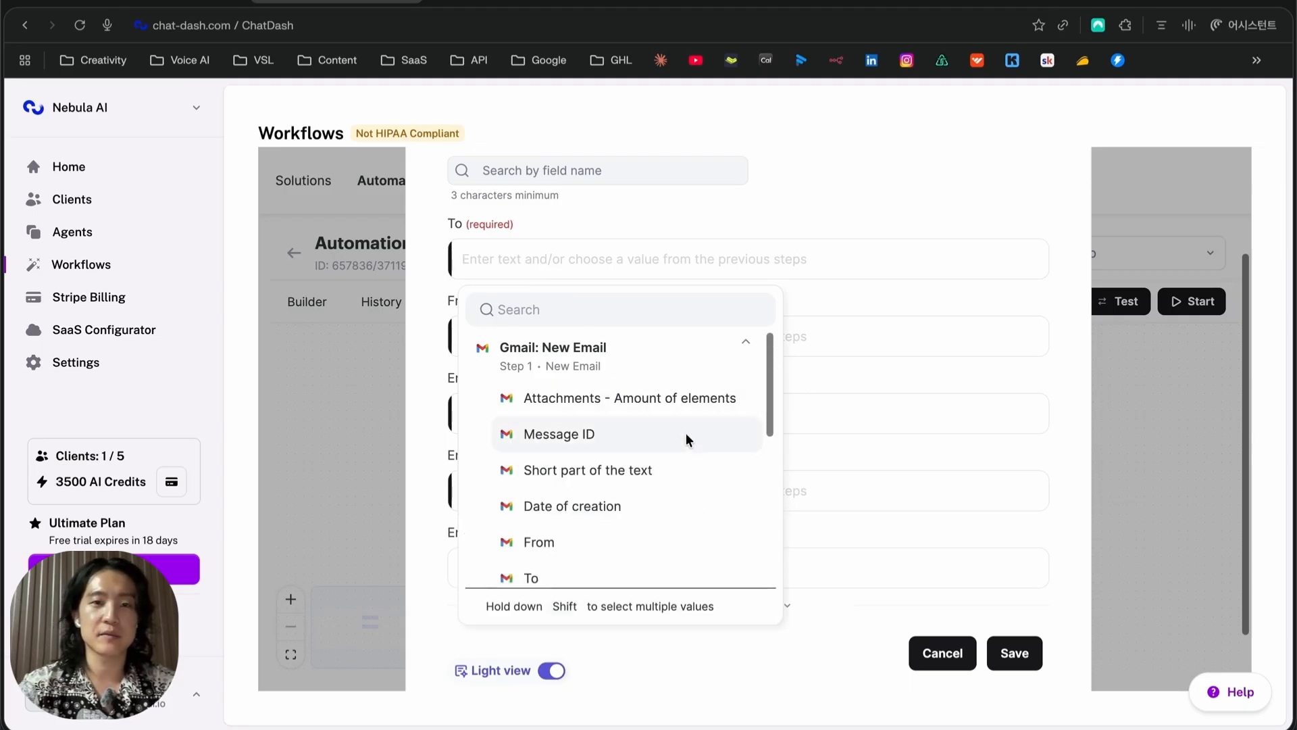
pyautogui.scroll(-2, 608, 460)
pyautogui.click(565, 397)
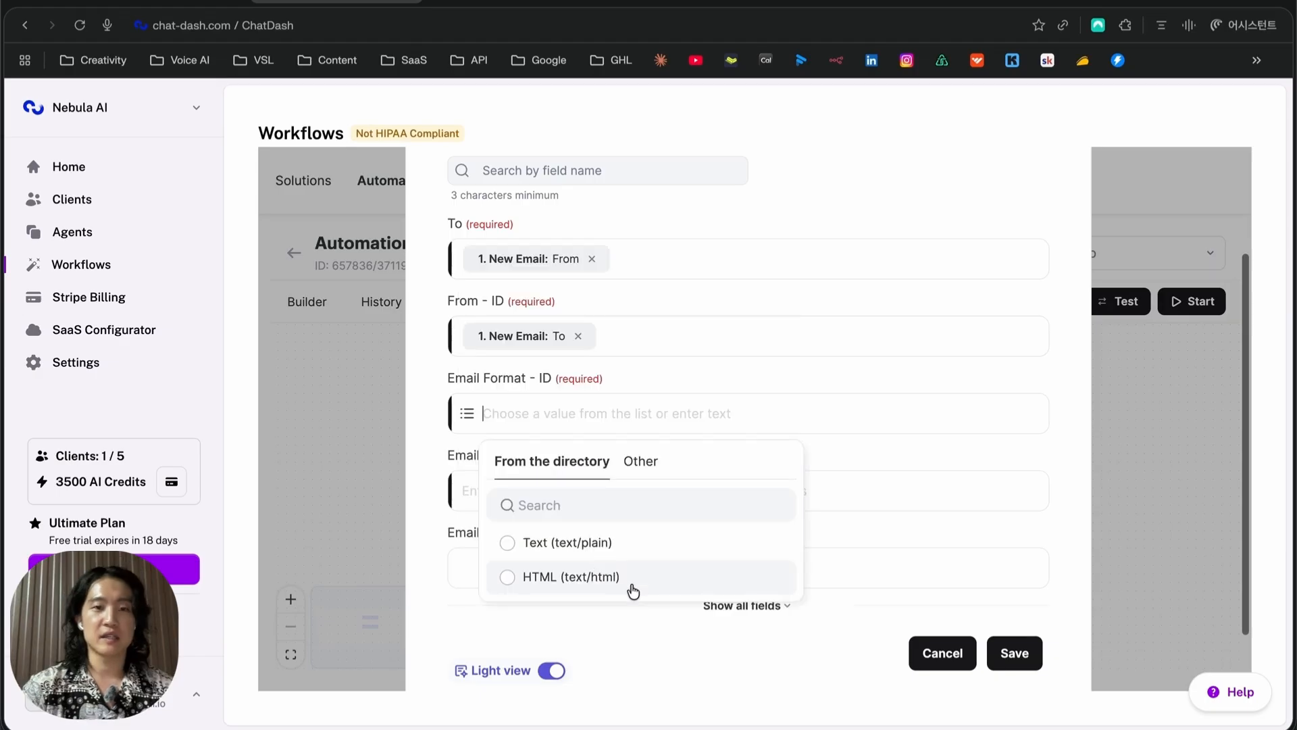
pyautogui.click(622, 575)
pyautogui.click(584, 490)
pyautogui.click(709, 577)
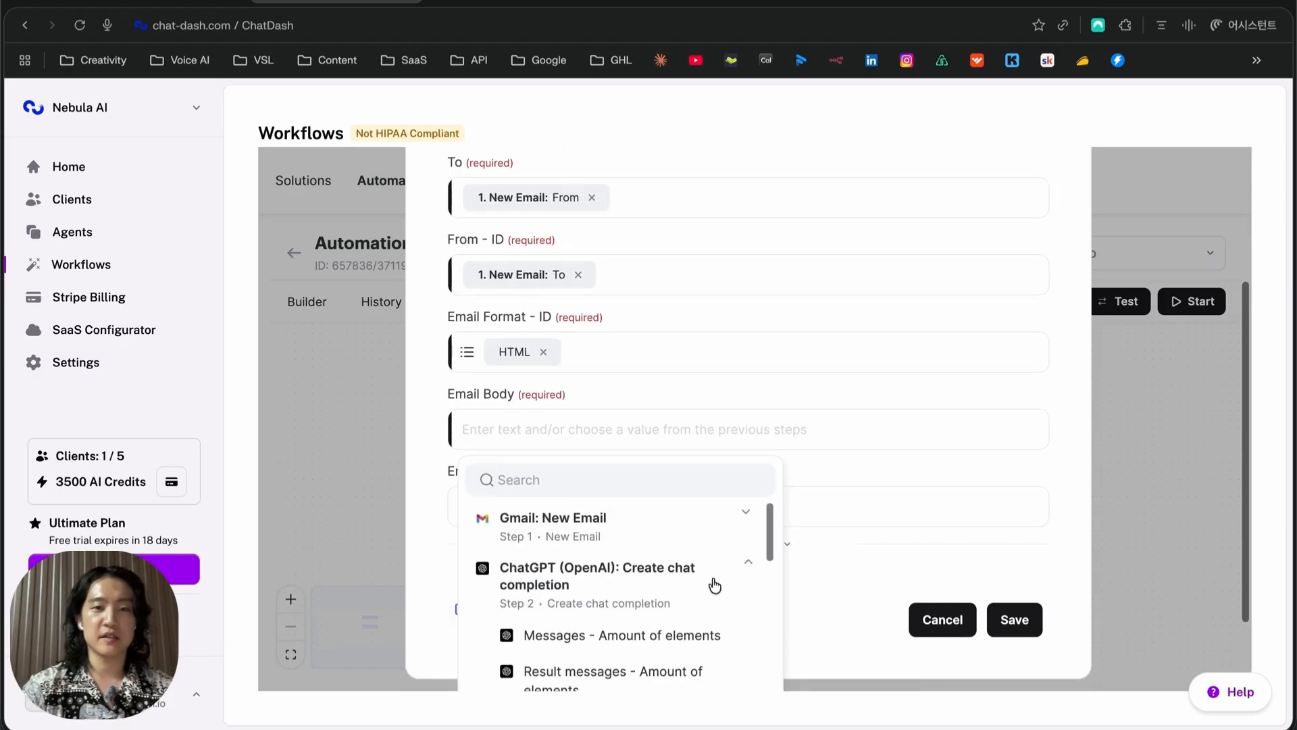
pyautogui.scroll(-3, 689, 594)
pyautogui.scroll(-5, 626, 603)
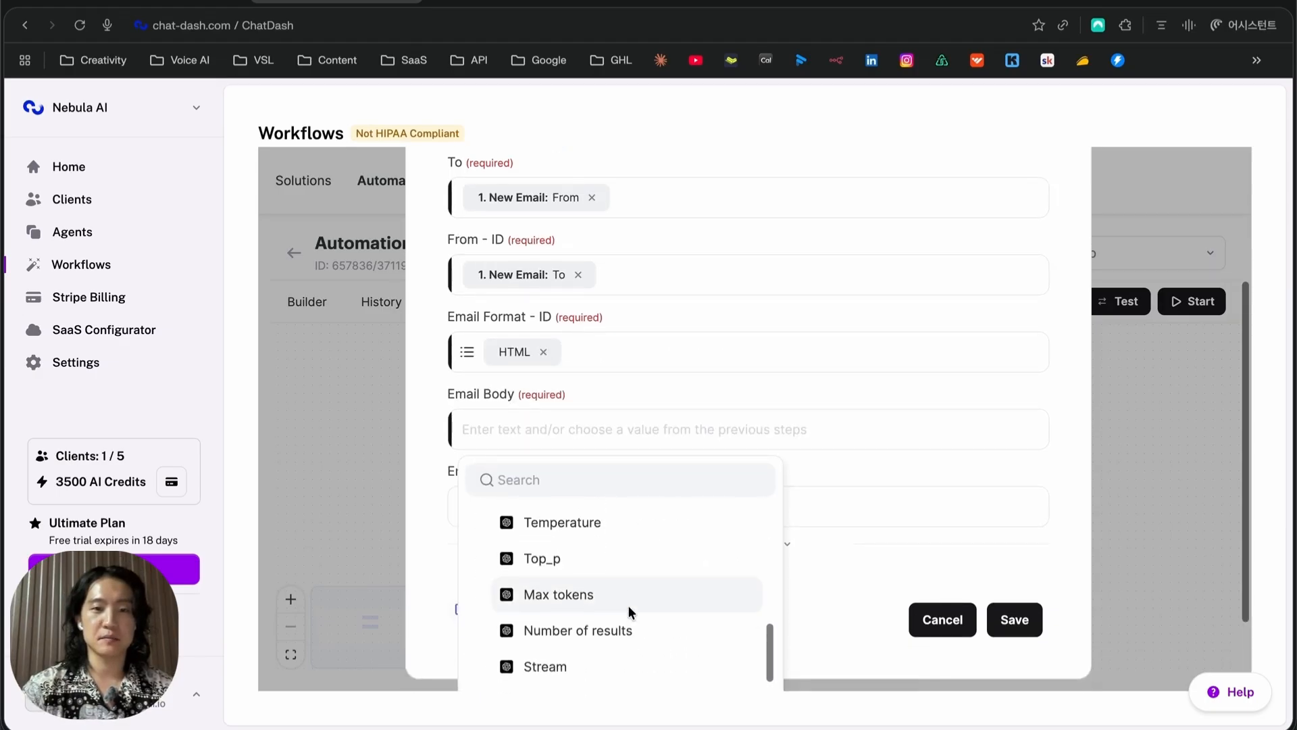
pyautogui.click(647, 634)
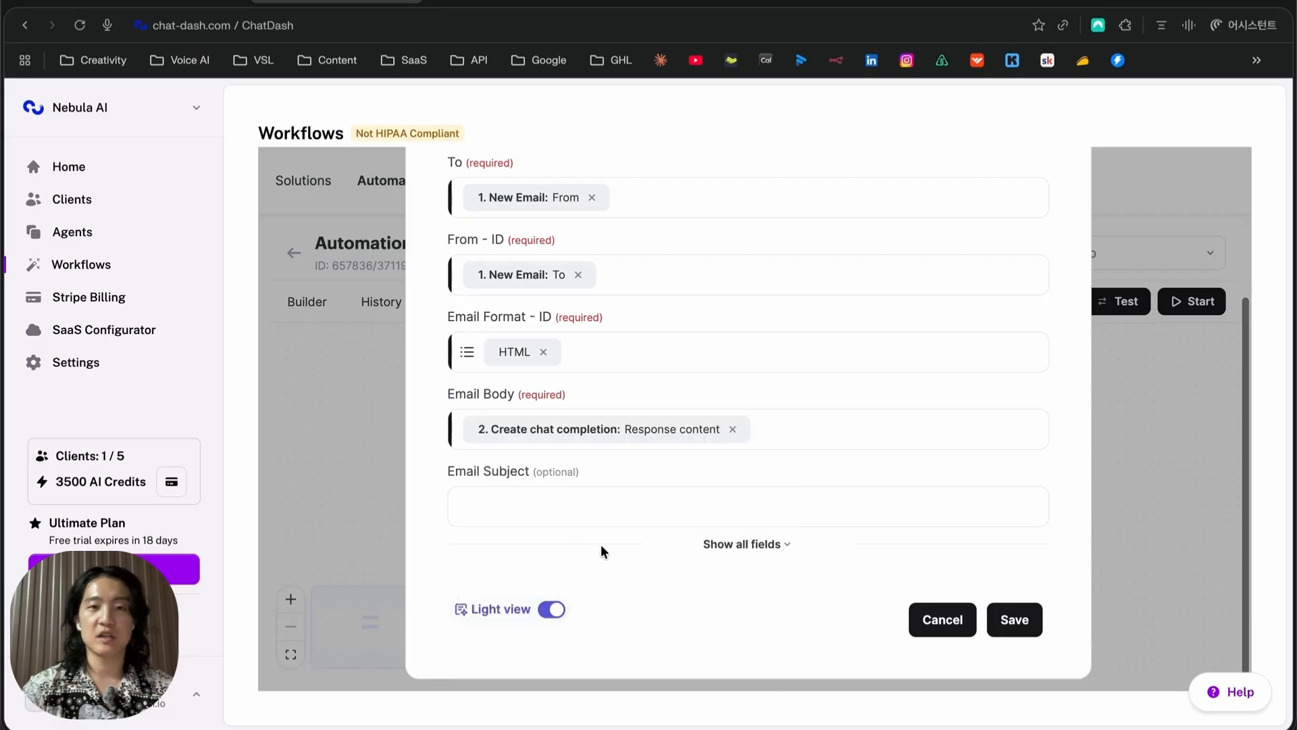
pyautogui.click(999, 621)
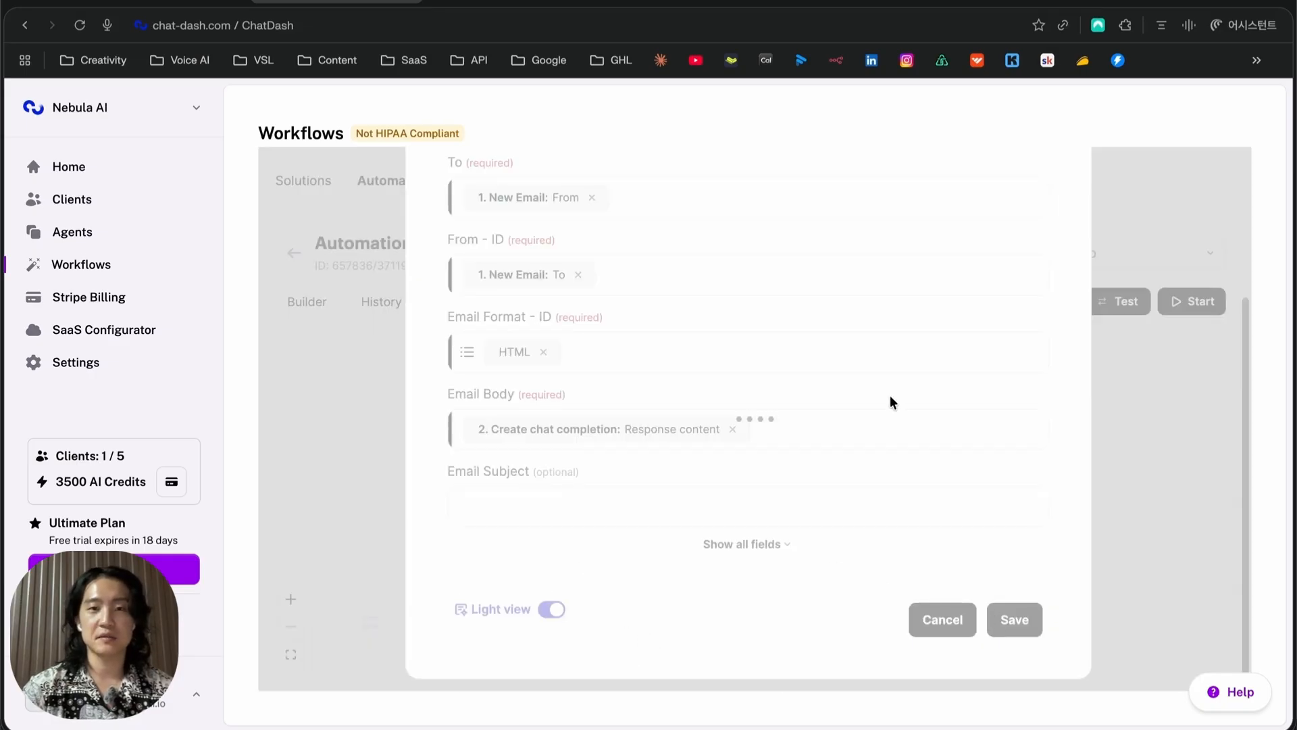
# Add a Router step from the tools list
pyautogui.click(781, 615)
pyautogui.scroll(-5, 779, 617)
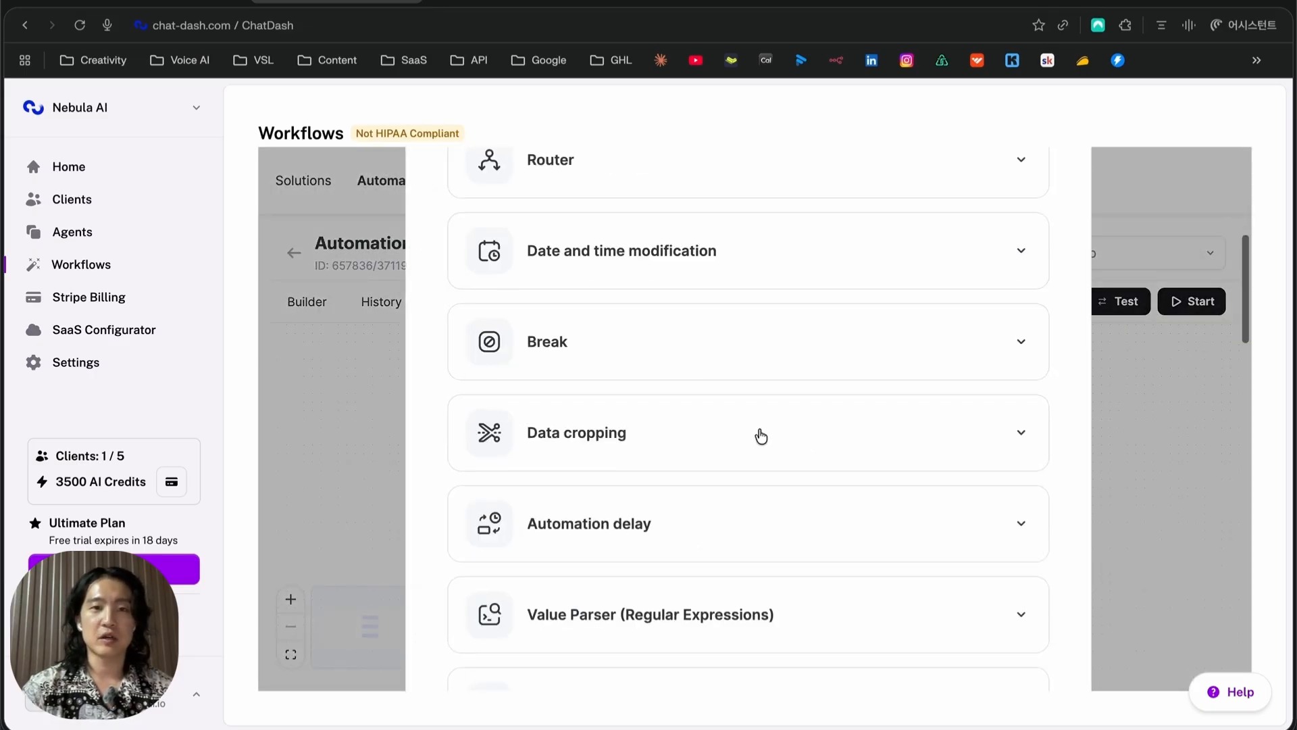
pyautogui.scroll(5, 759, 434)
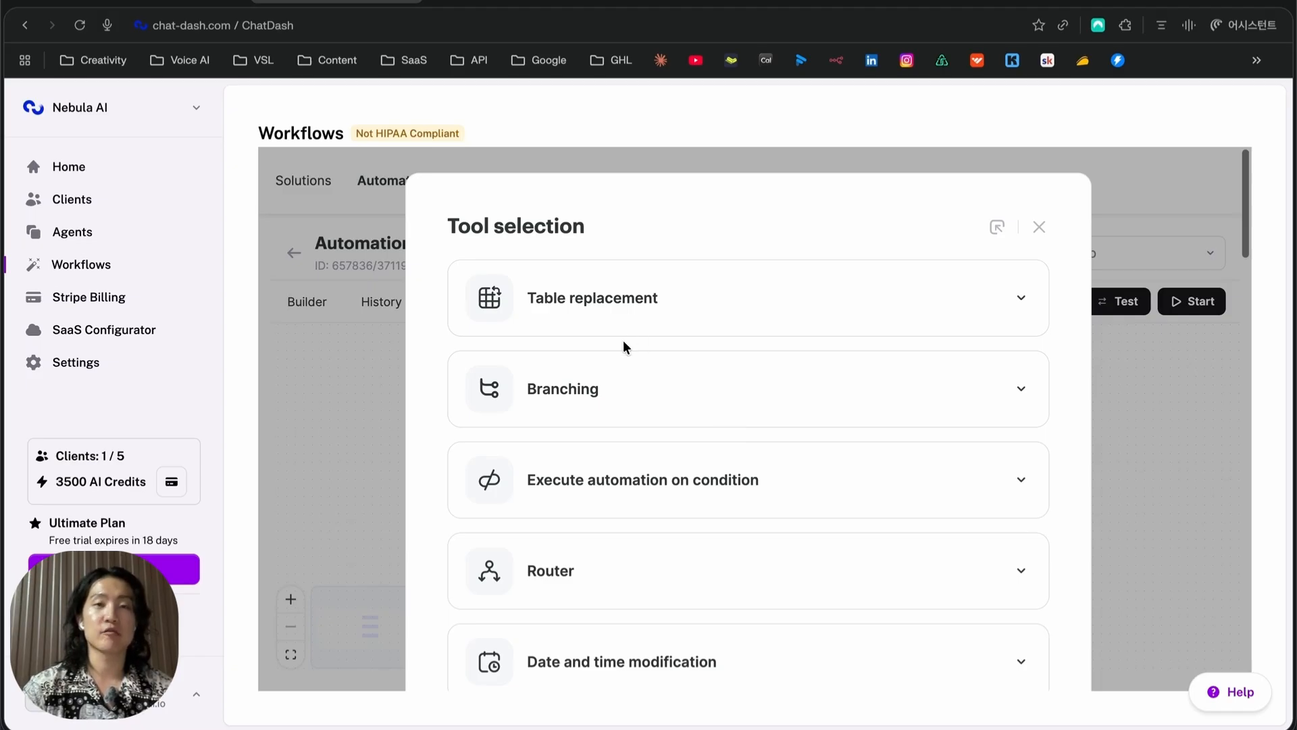
pyautogui.scroll(-5, 642, 392)
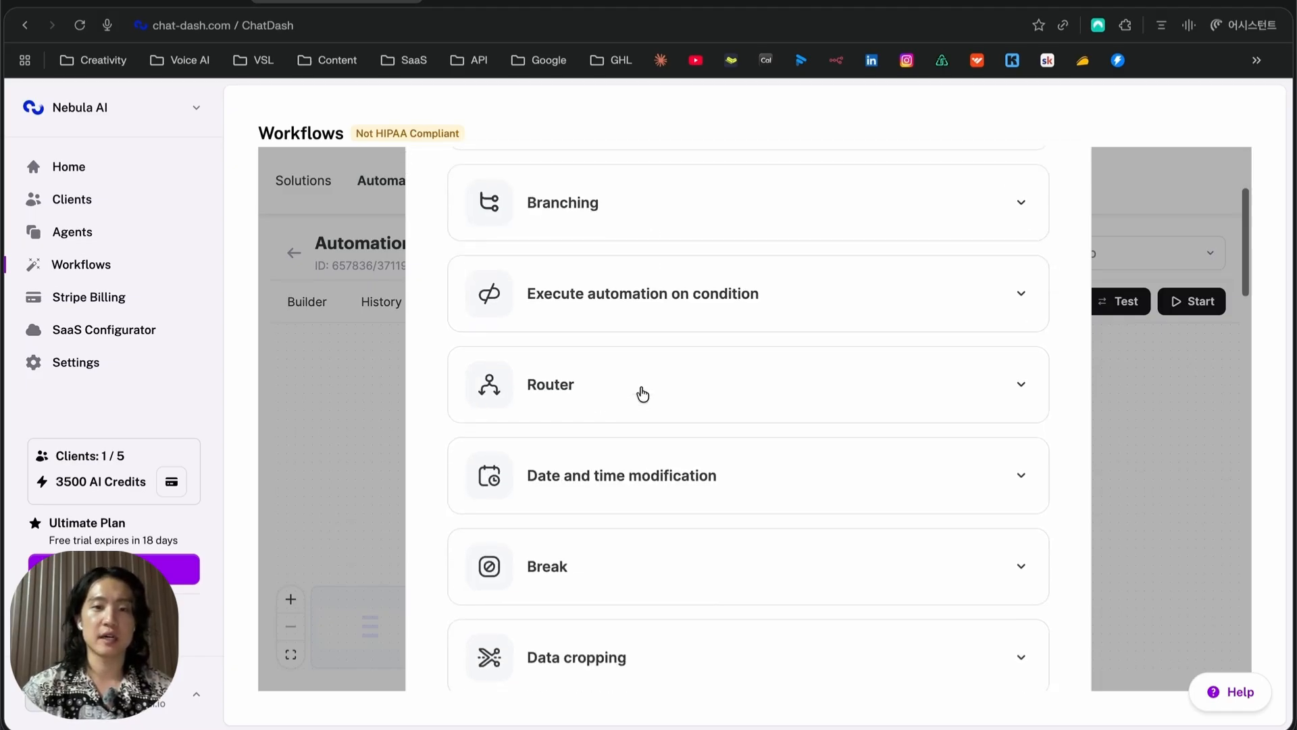
pyautogui.scroll(-2, 642, 394)
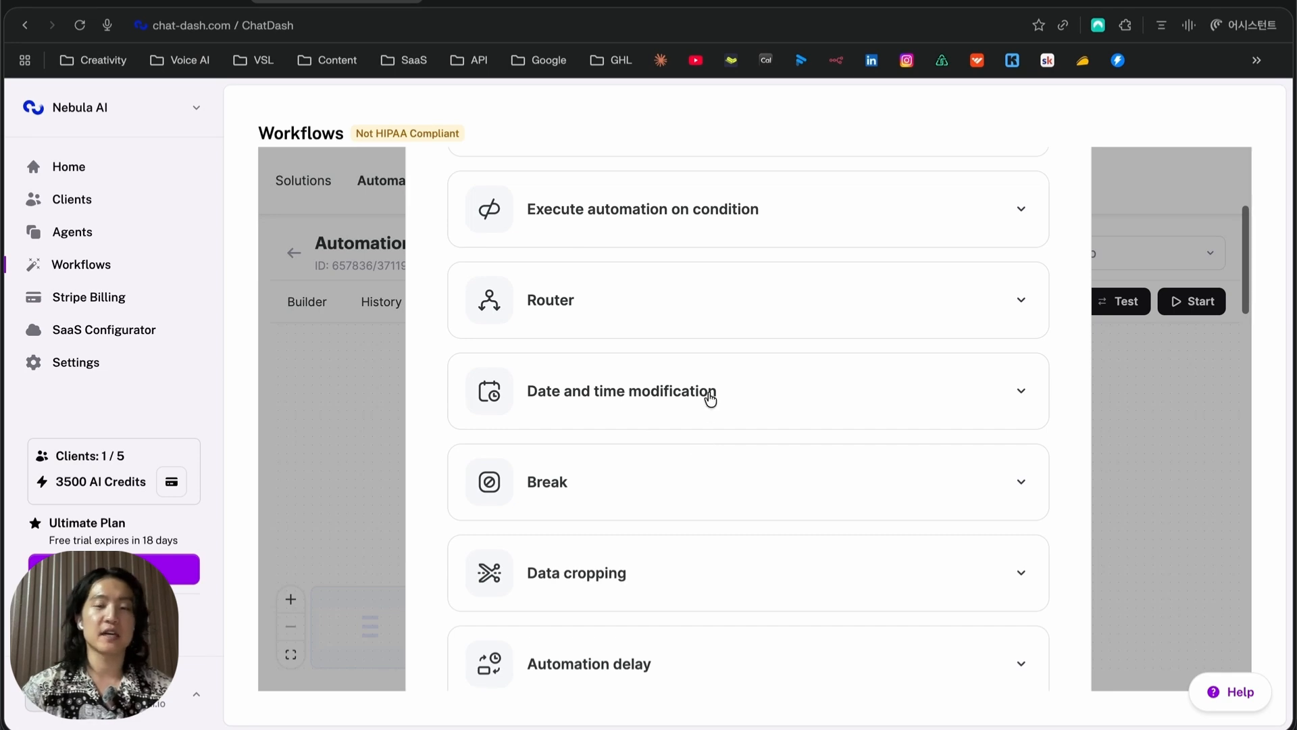
pyautogui.scroll(-4, 709, 400)
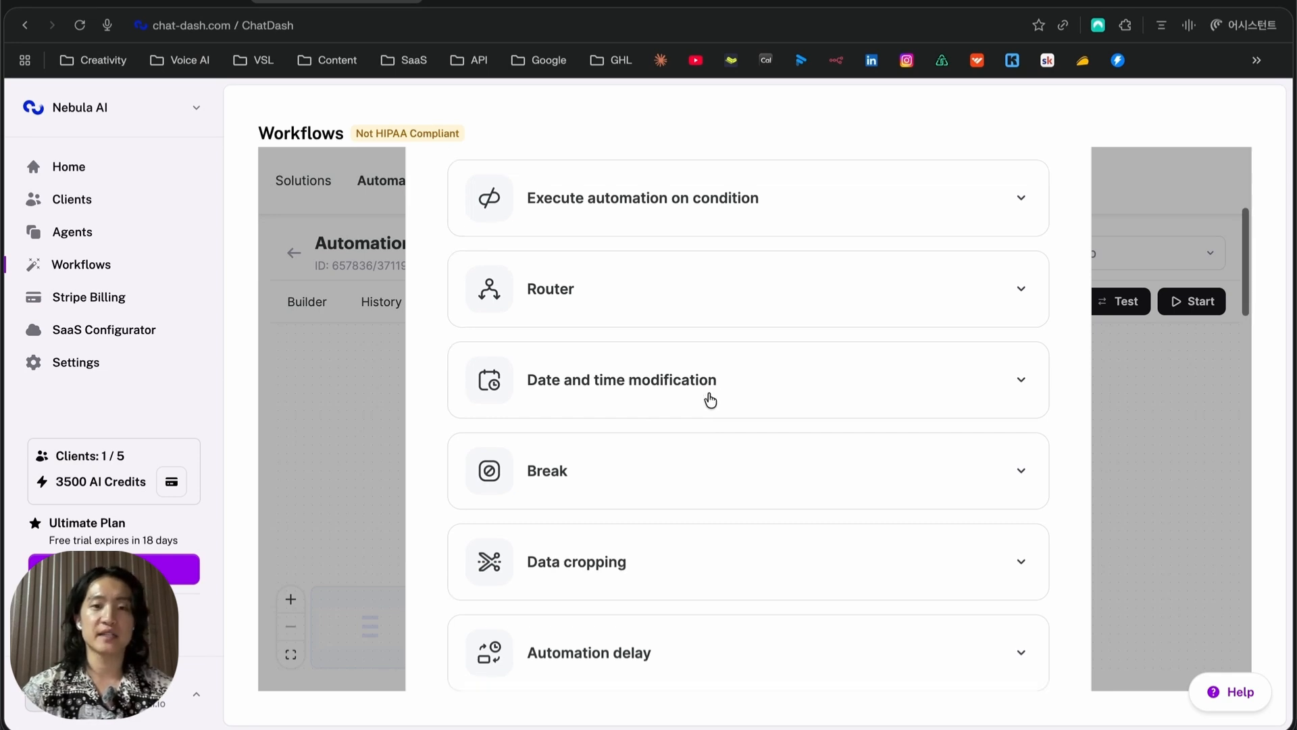
pyautogui.scroll(6, 696, 409)
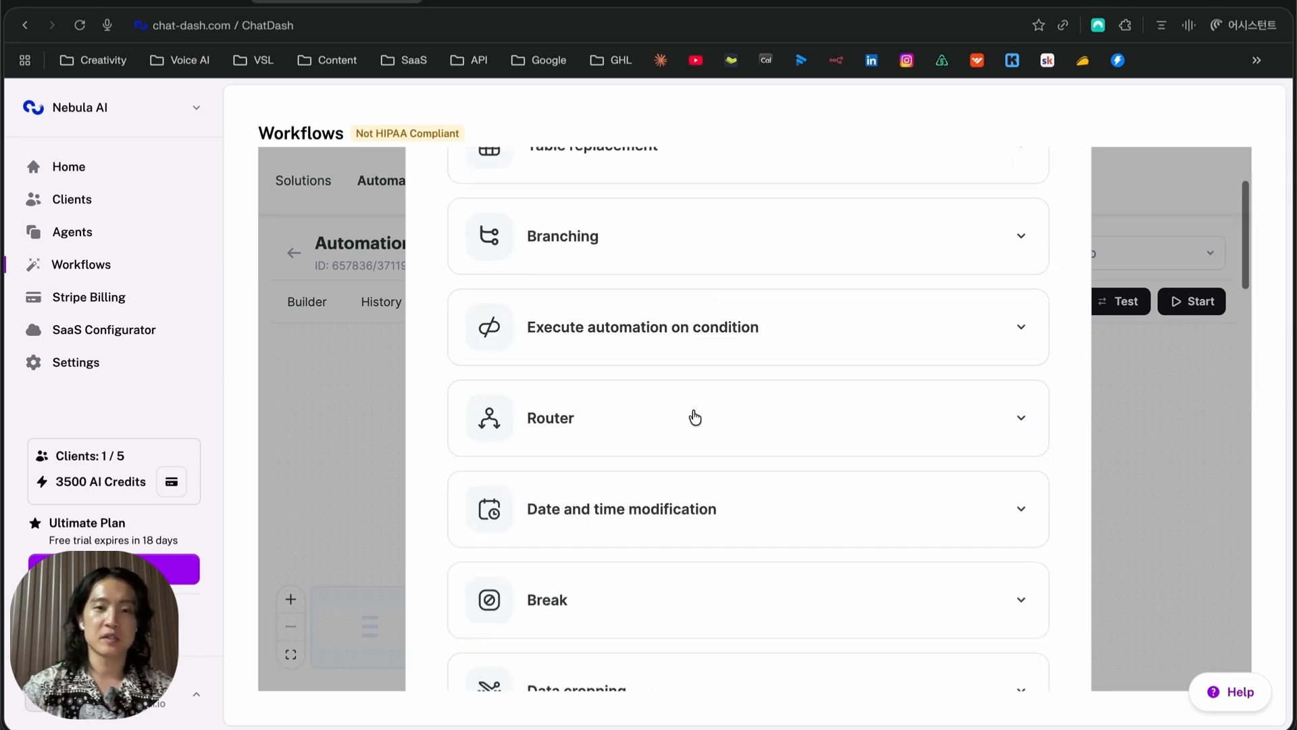
pyautogui.click(932, 423)
pyautogui.click(584, 534)
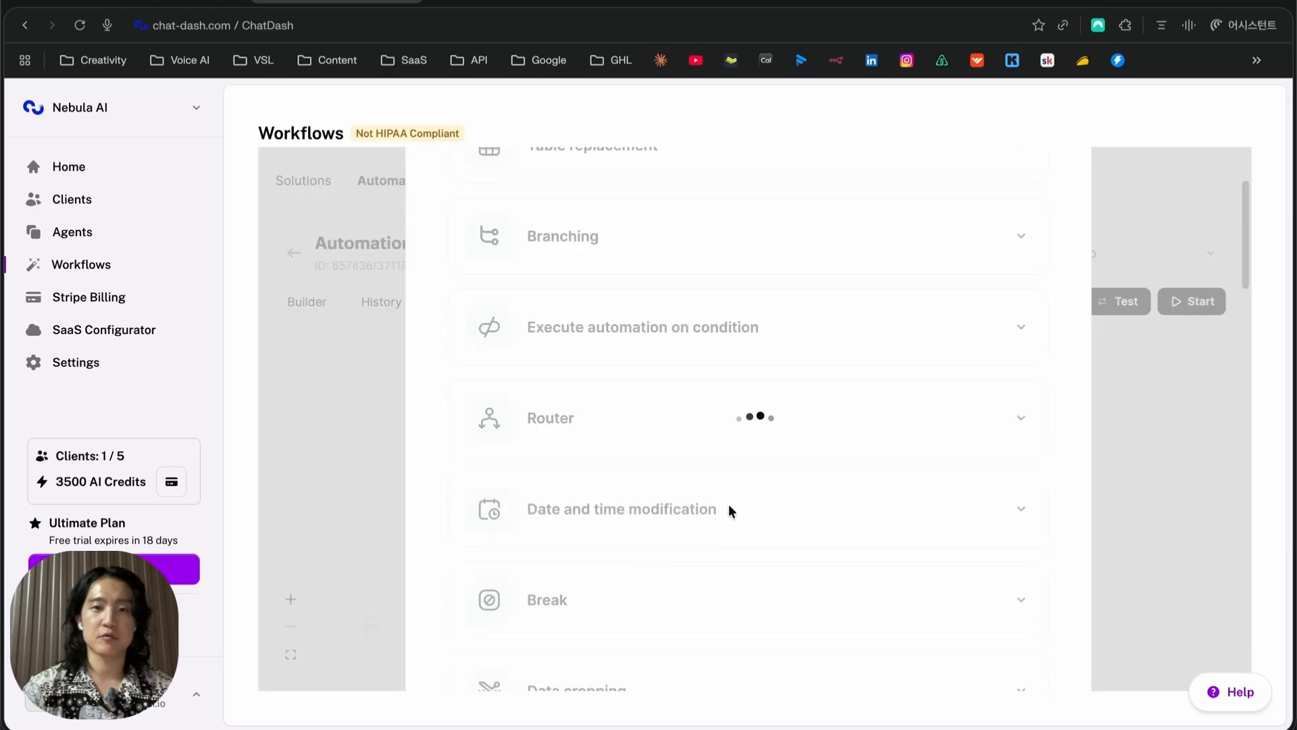
# Set the Router condition to New Email: From equals a specific sender address, removing the extra grouped condition
pyautogui.click(761, 507)
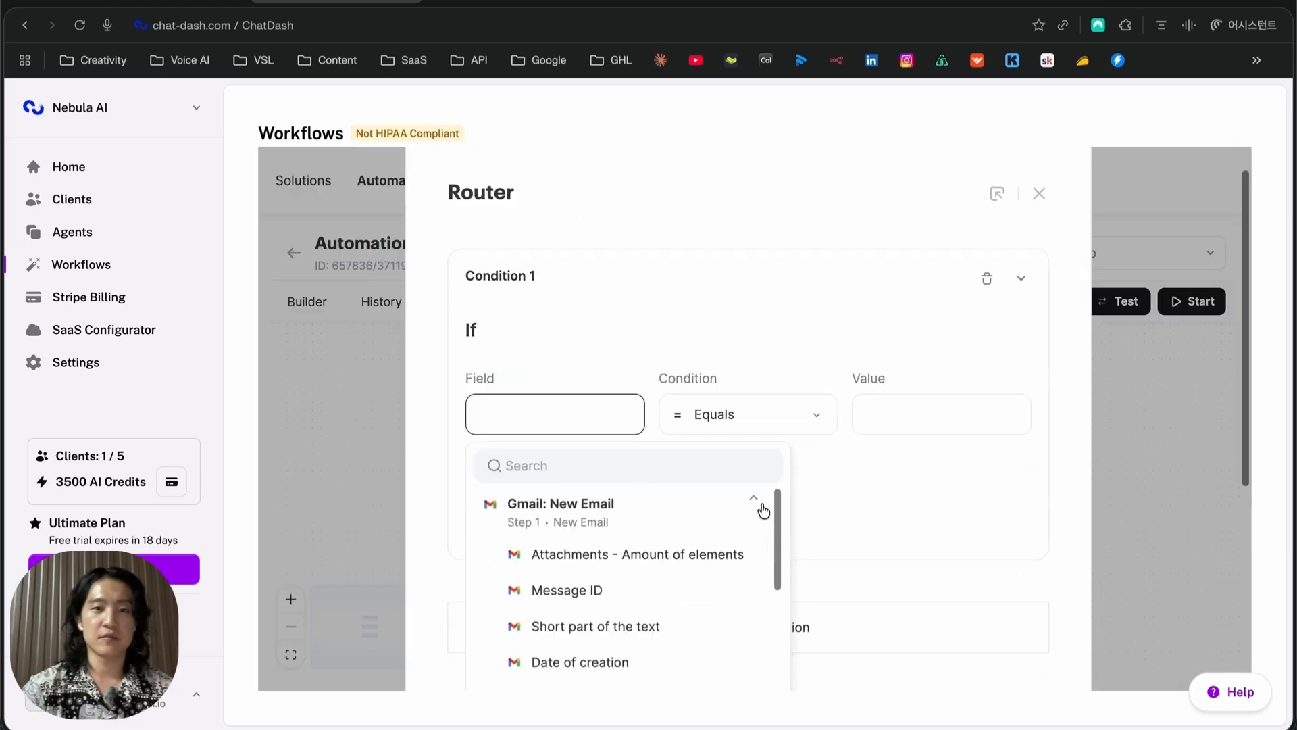
pyautogui.scroll(-3, 664, 569)
pyautogui.click(630, 558)
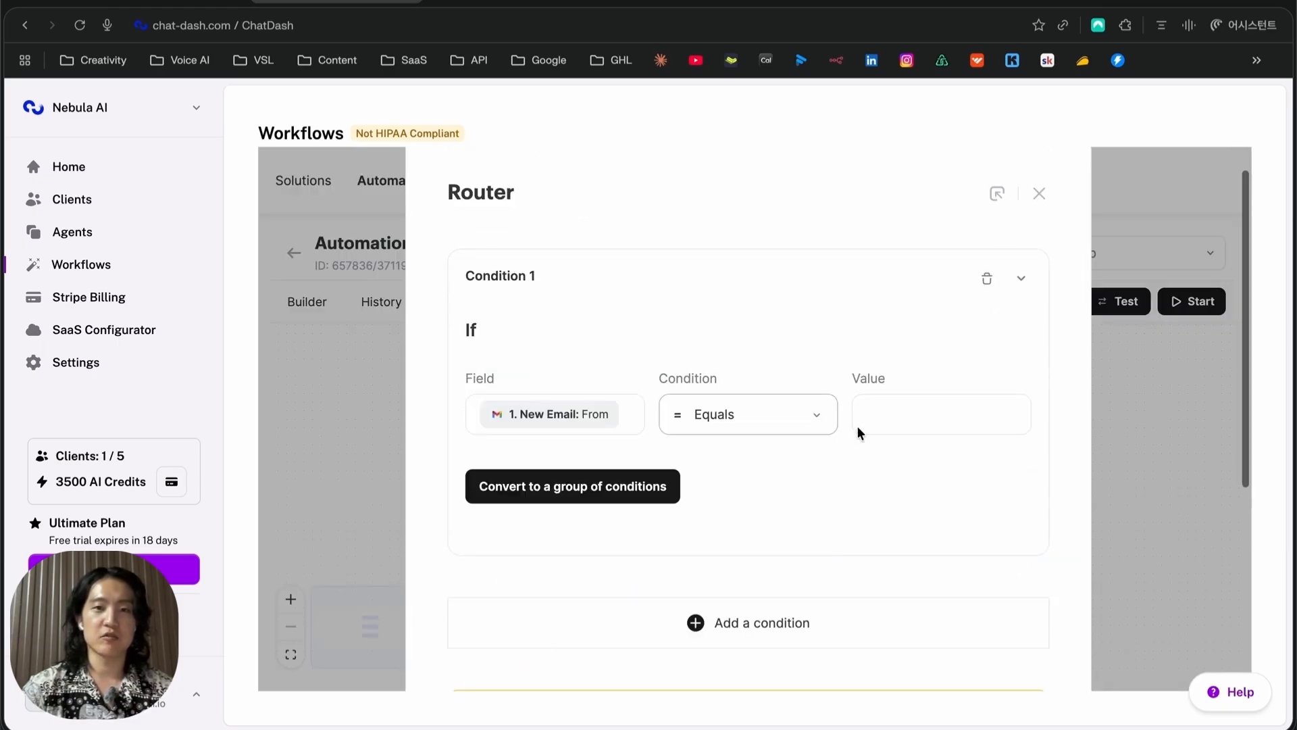
pyautogui.click(929, 416)
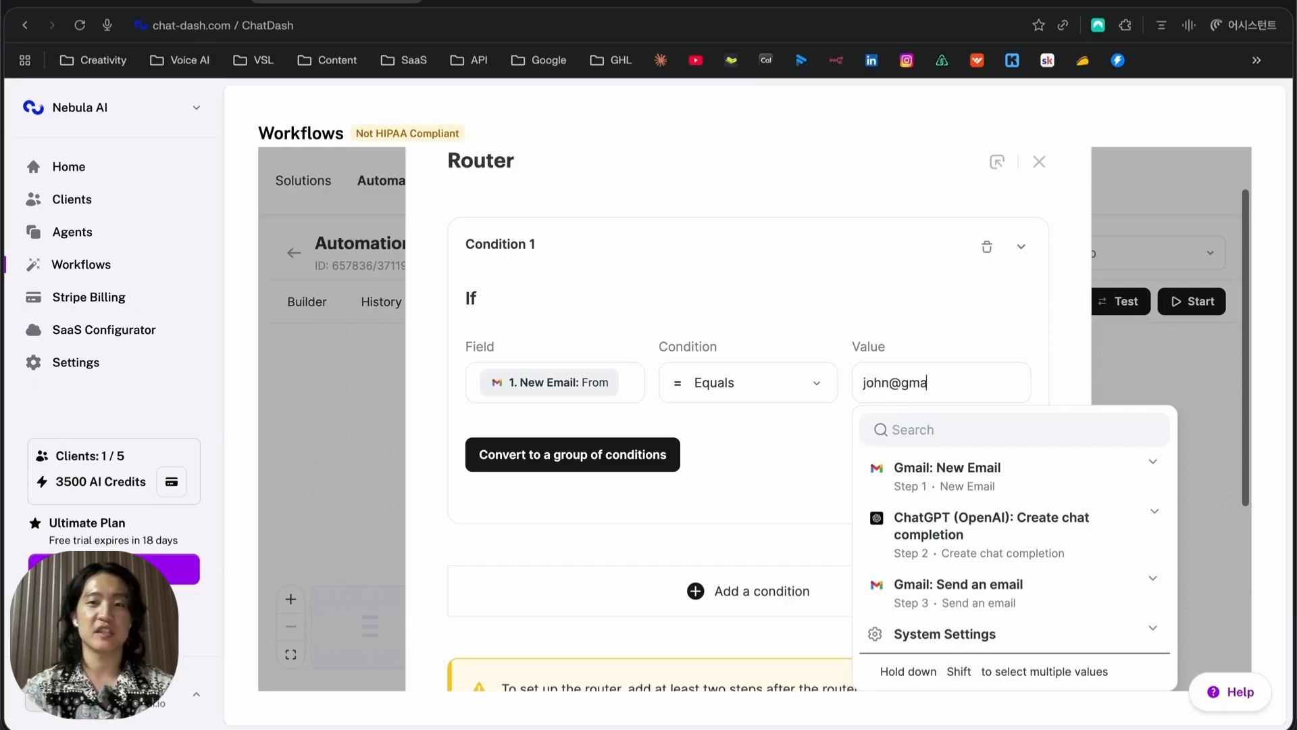
pyautogui.click(541, 463)
pyautogui.scroll(-2, 538, 349)
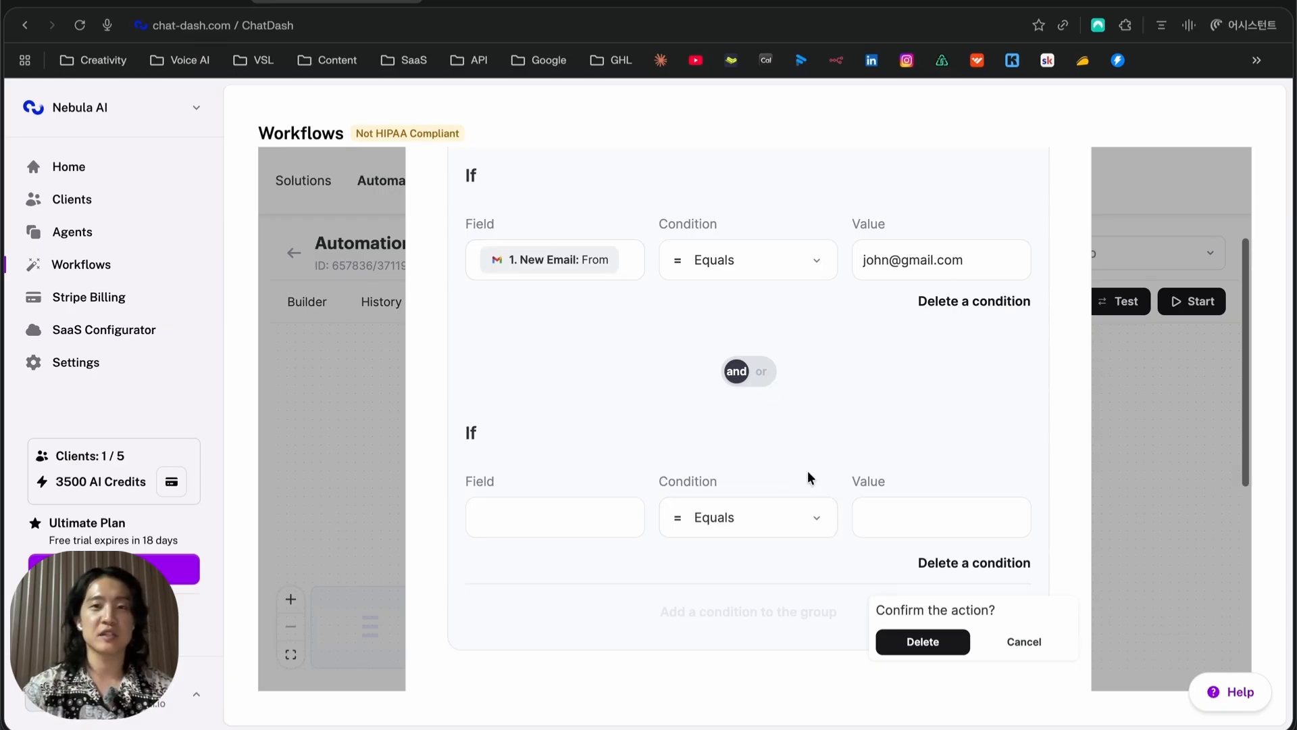
pyautogui.scroll(2, 862, 540)
pyautogui.scroll(-1, 849, 540)
pyautogui.scroll(-1, 849, 540)
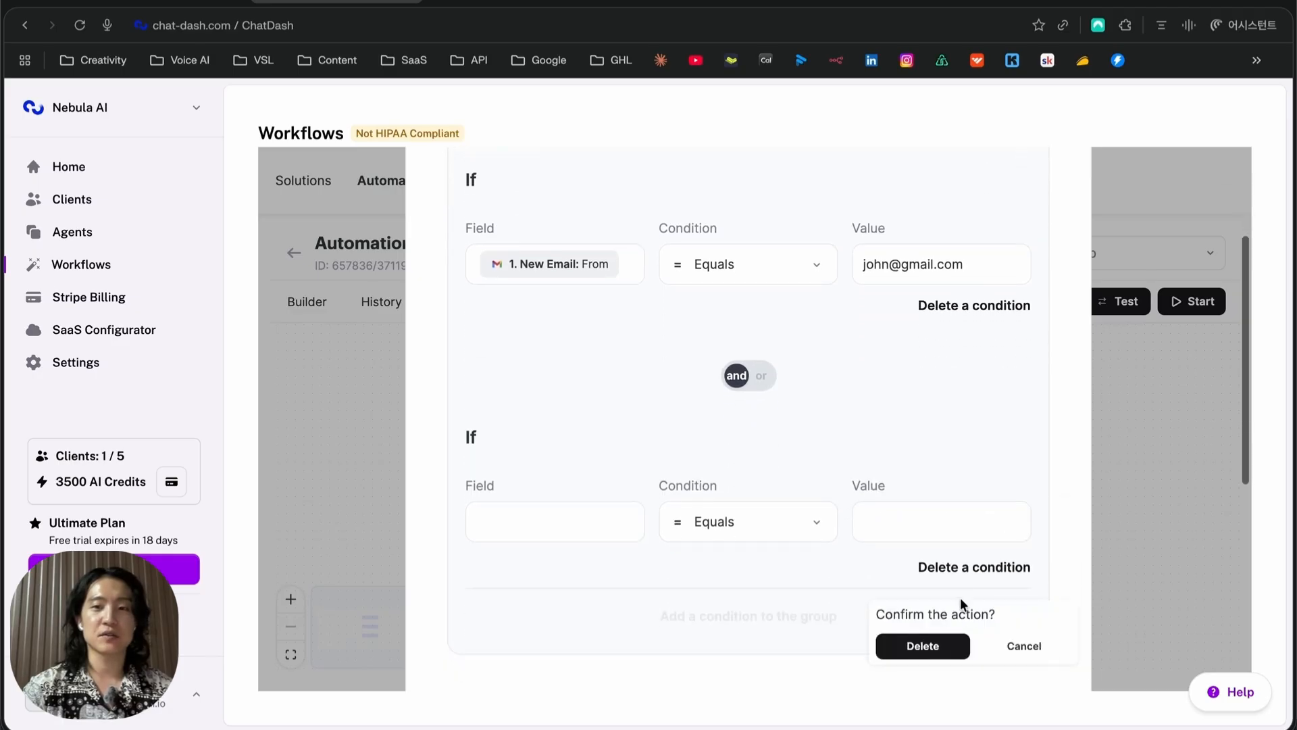
pyautogui.click(923, 646)
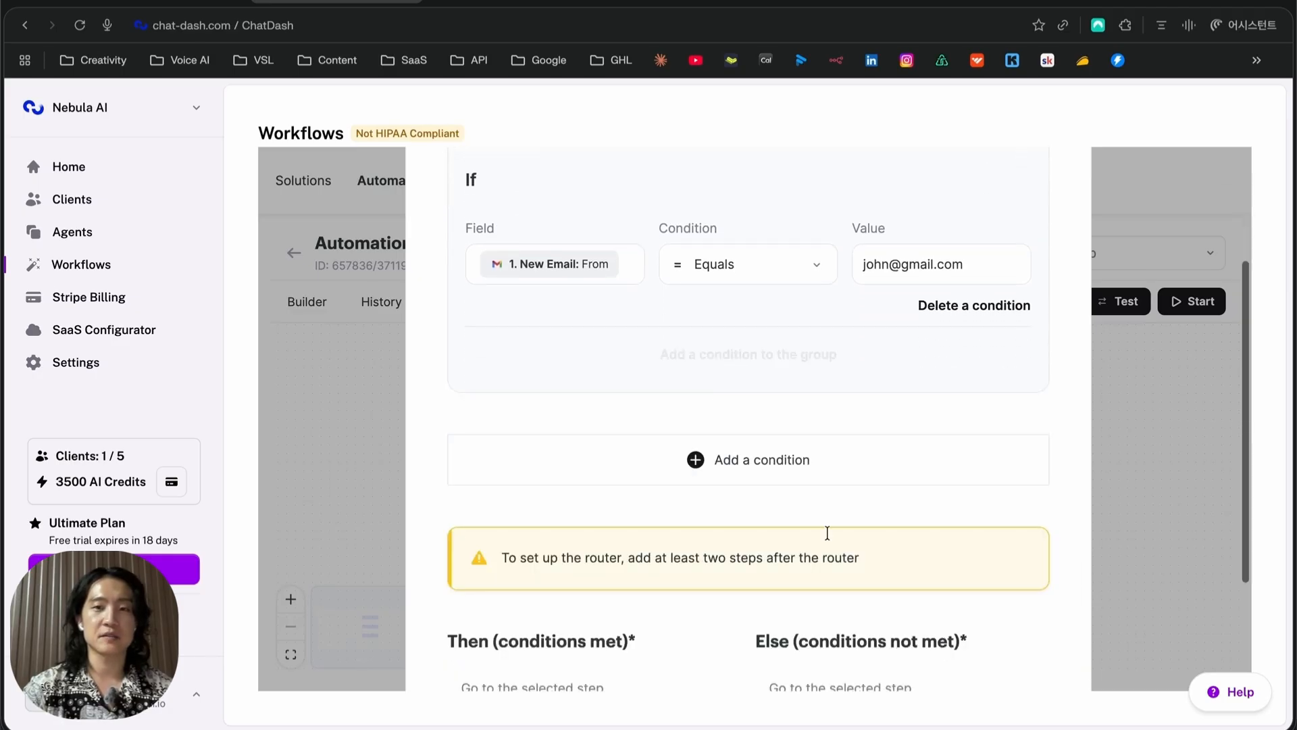
pyautogui.scroll(3, 527, 393)
pyautogui.scroll(-3, 791, 445)
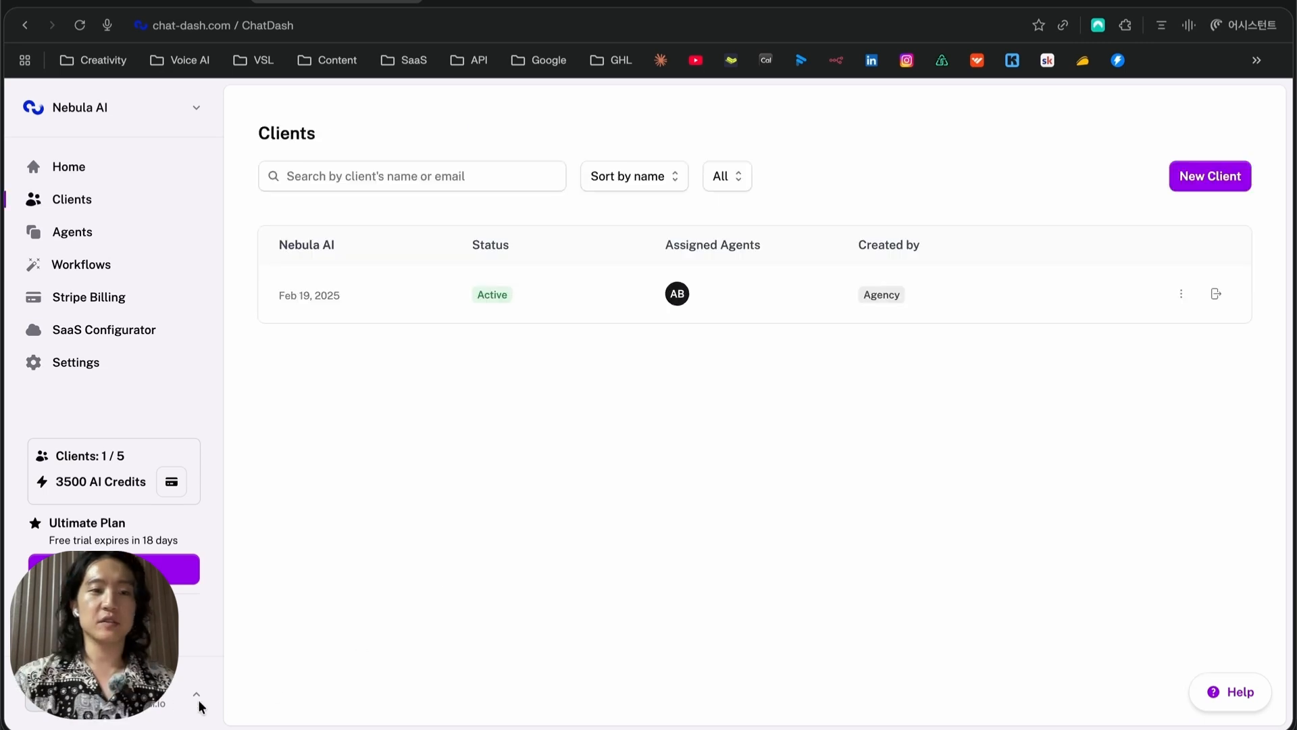
# Open the Nebula AI client's details on its Embed URL tab
pyautogui.click(257, 715)
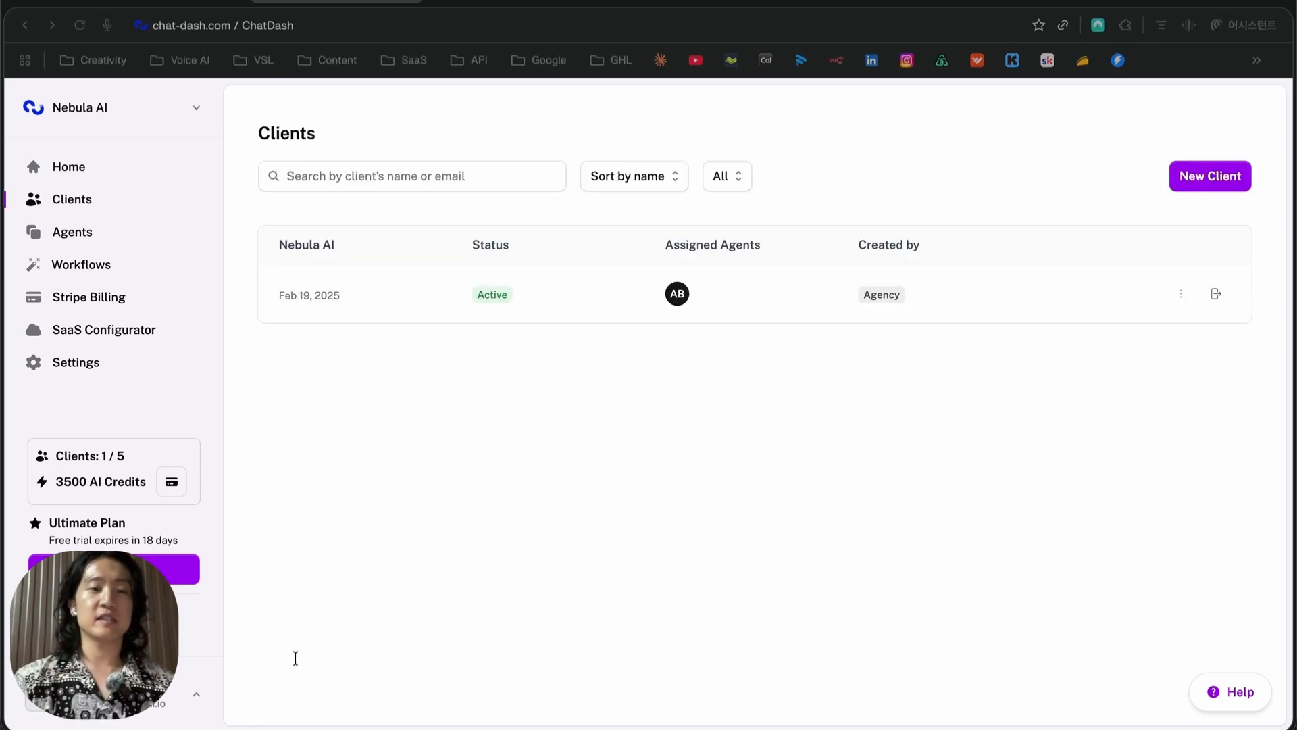
pyautogui.click(652, 466)
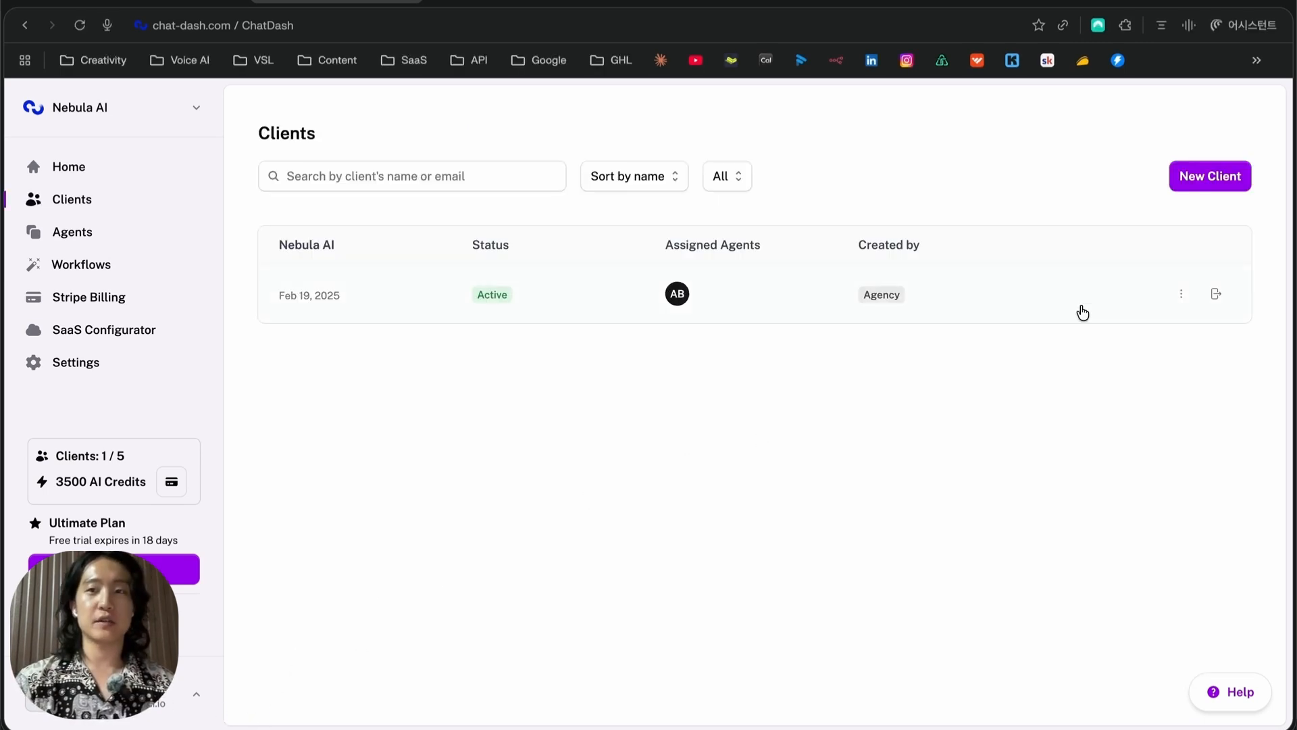
pyautogui.click(413, 301)
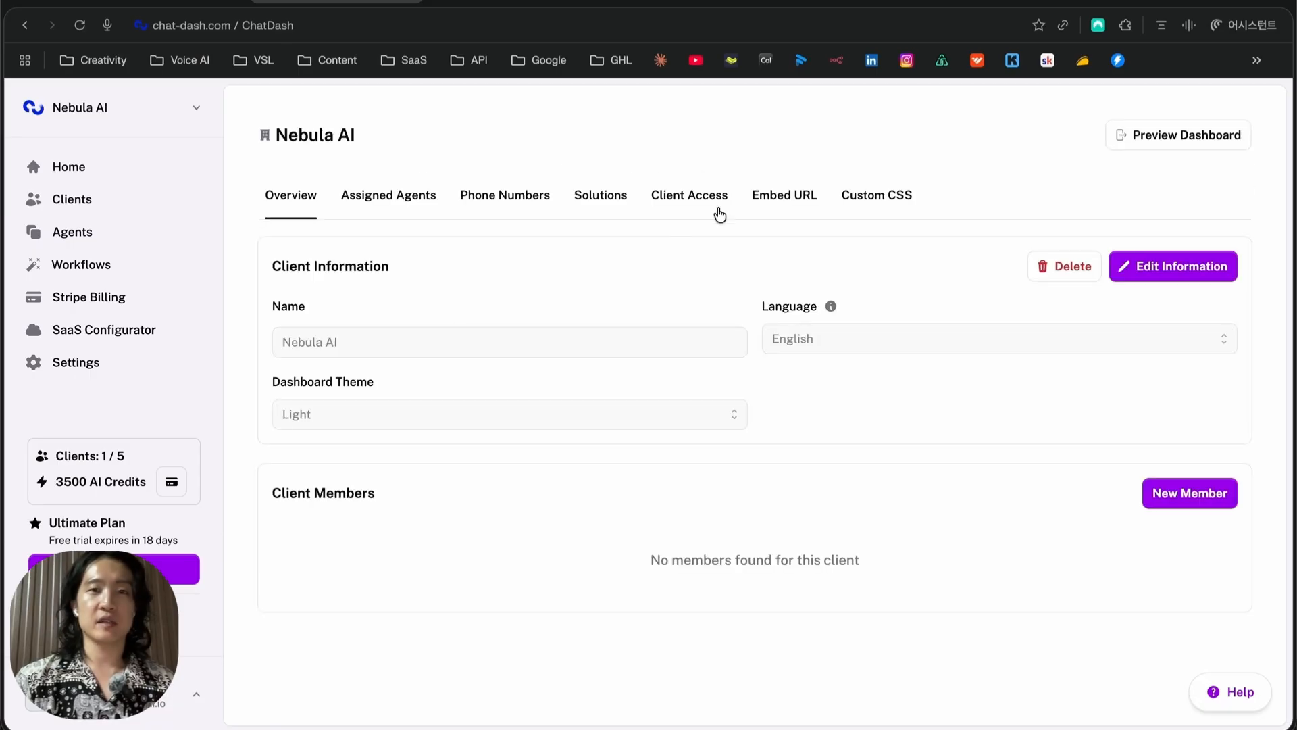
pyautogui.click(757, 206)
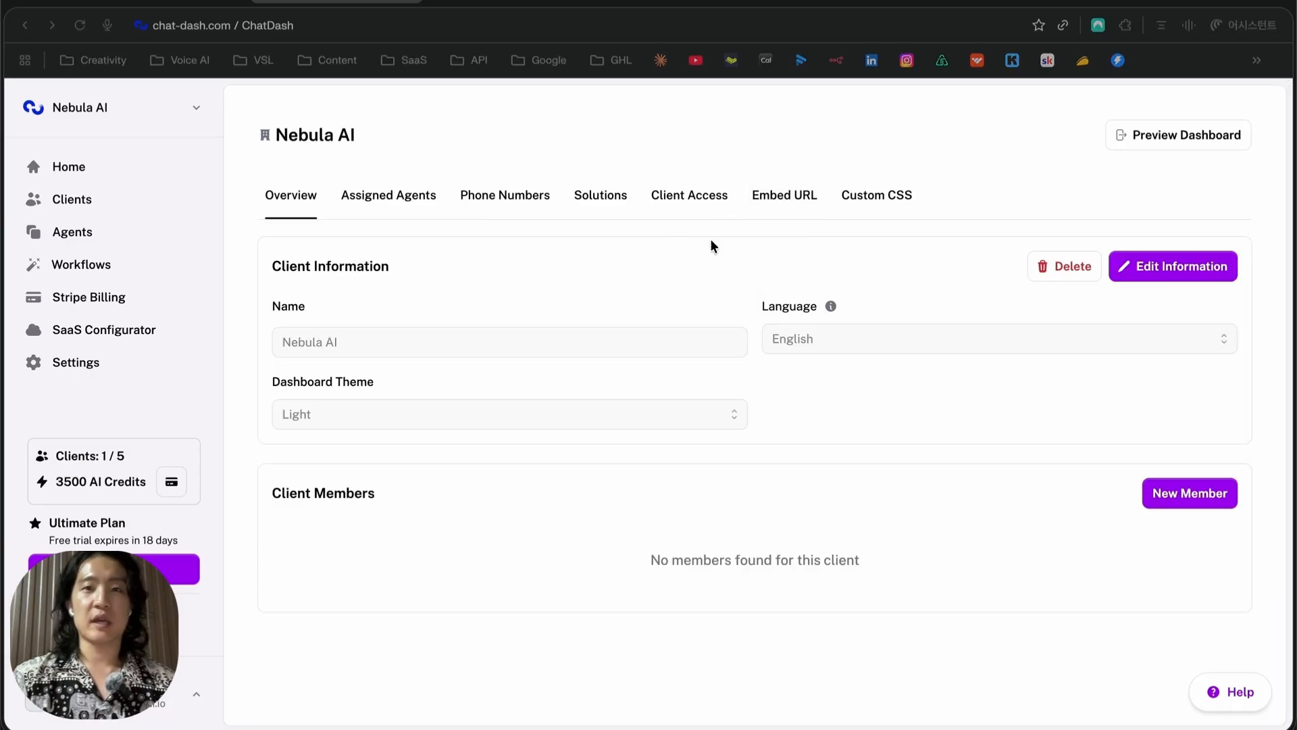
pyautogui.click(711, 238)
pyautogui.click(769, 202)
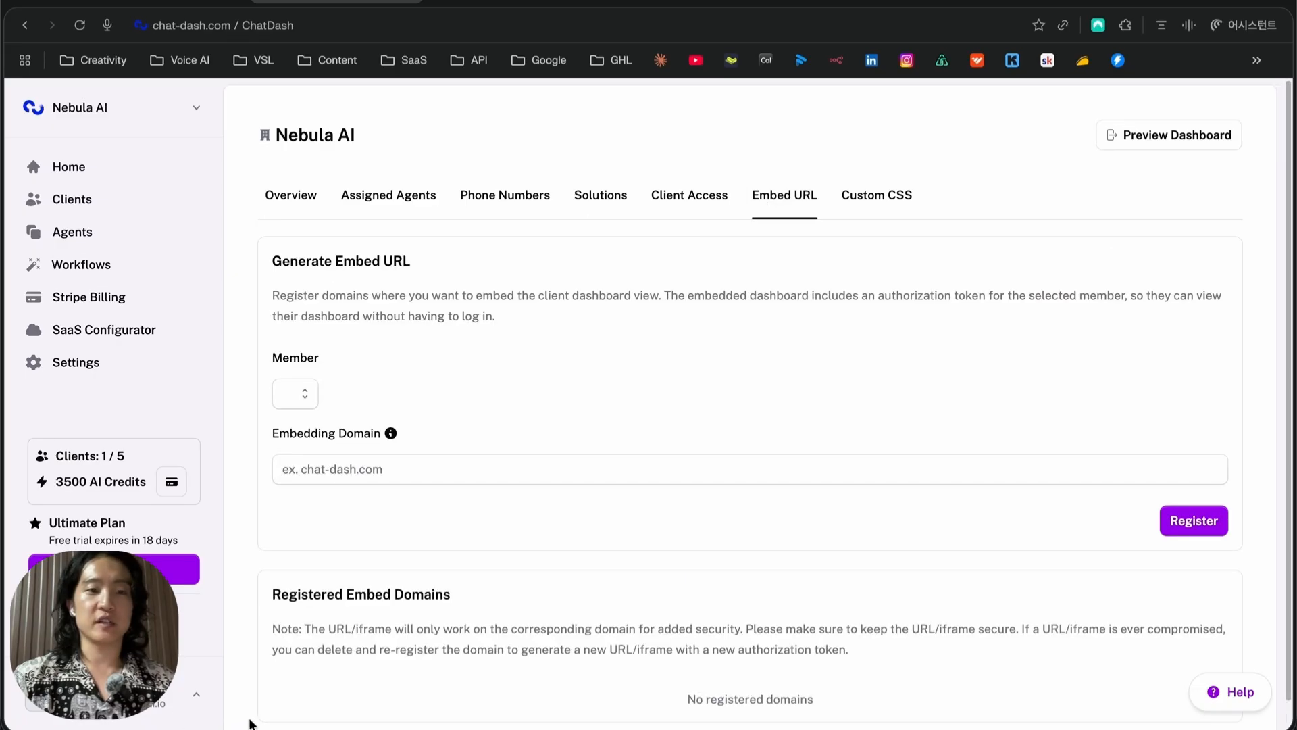
# Enter app.gohighlevel.com as the embedding domain and register it
pyautogui.scroll(-1, 471, 388)
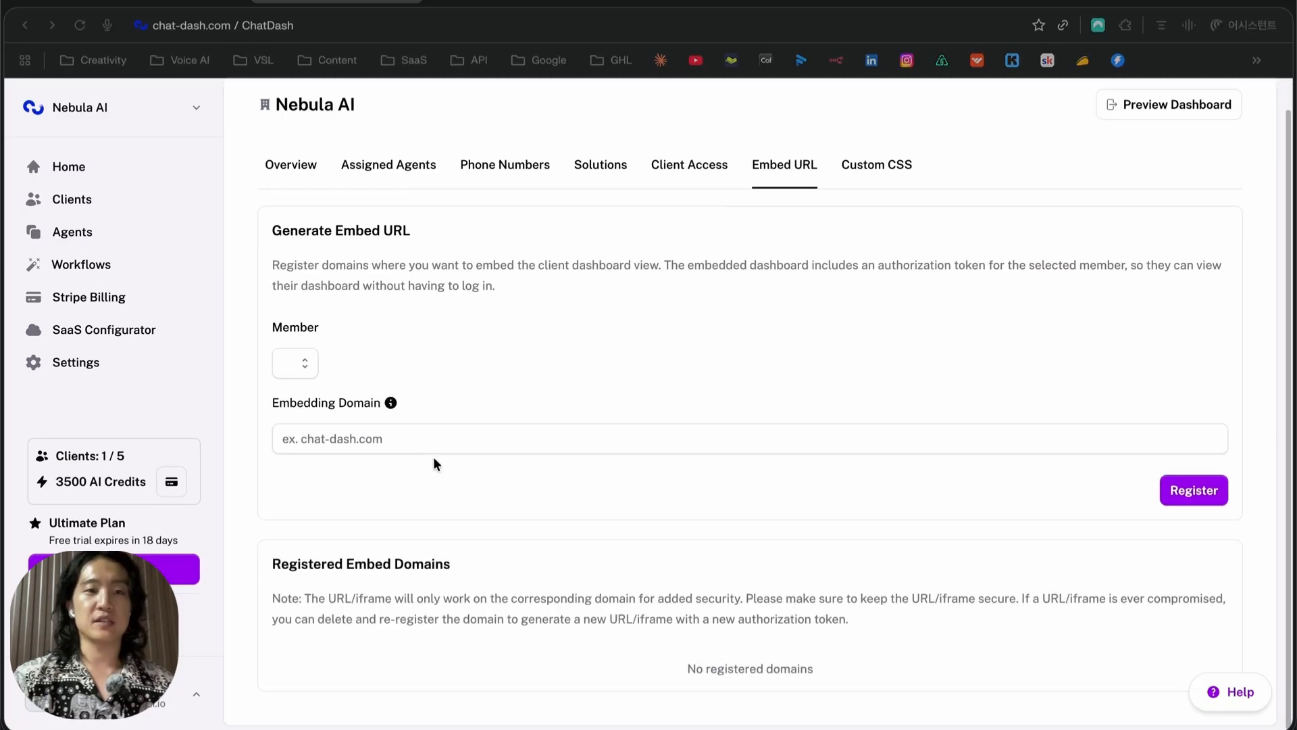
pyautogui.click(979, 438)
pyautogui.write('app.gohighlevel.com')
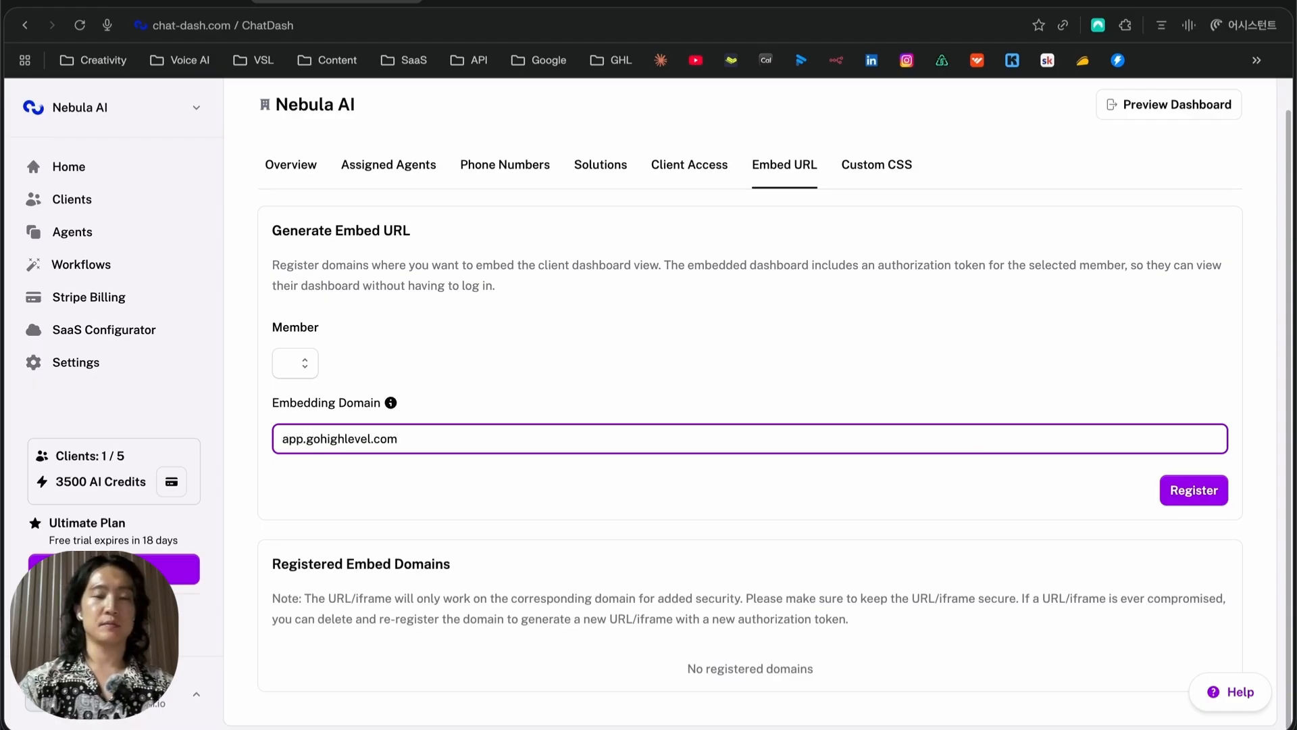
pyautogui.click(1219, 490)
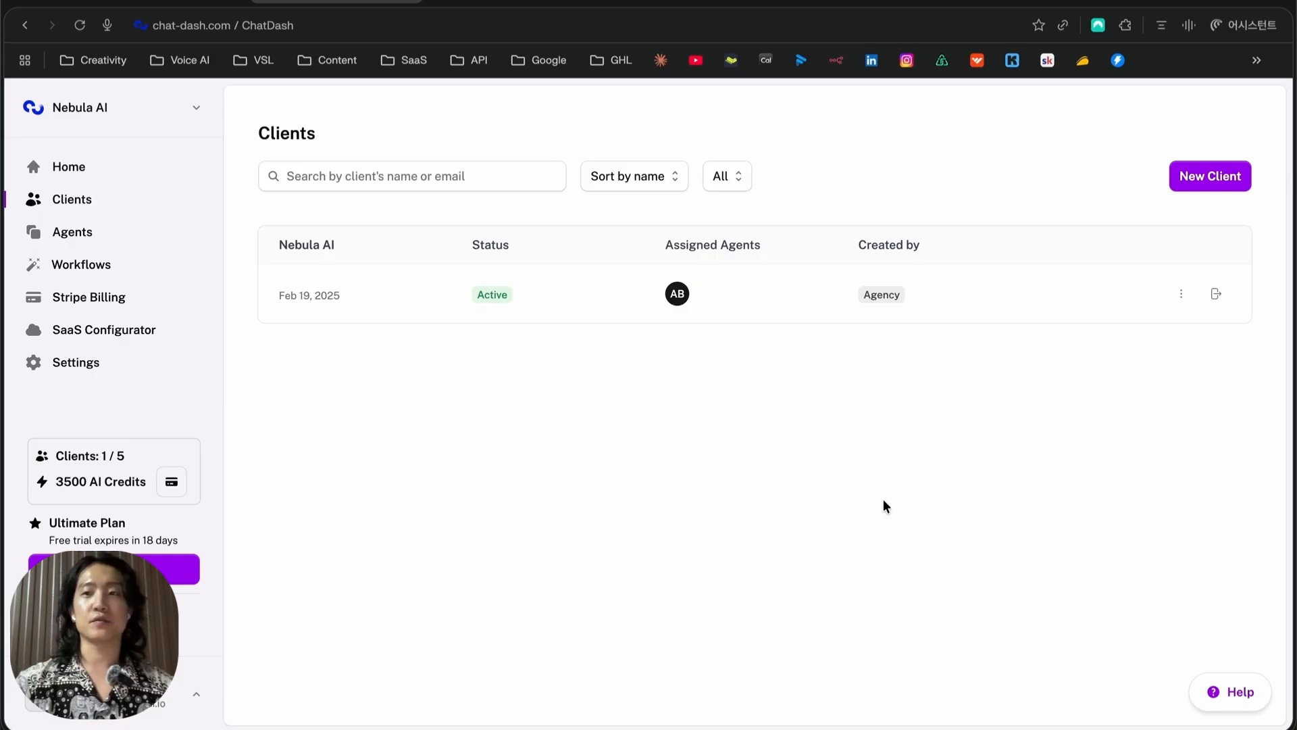
# Log in as Nebula AI and view the Appointment Booking Agent's call analytics dashboard
pyautogui.click(1212, 297)
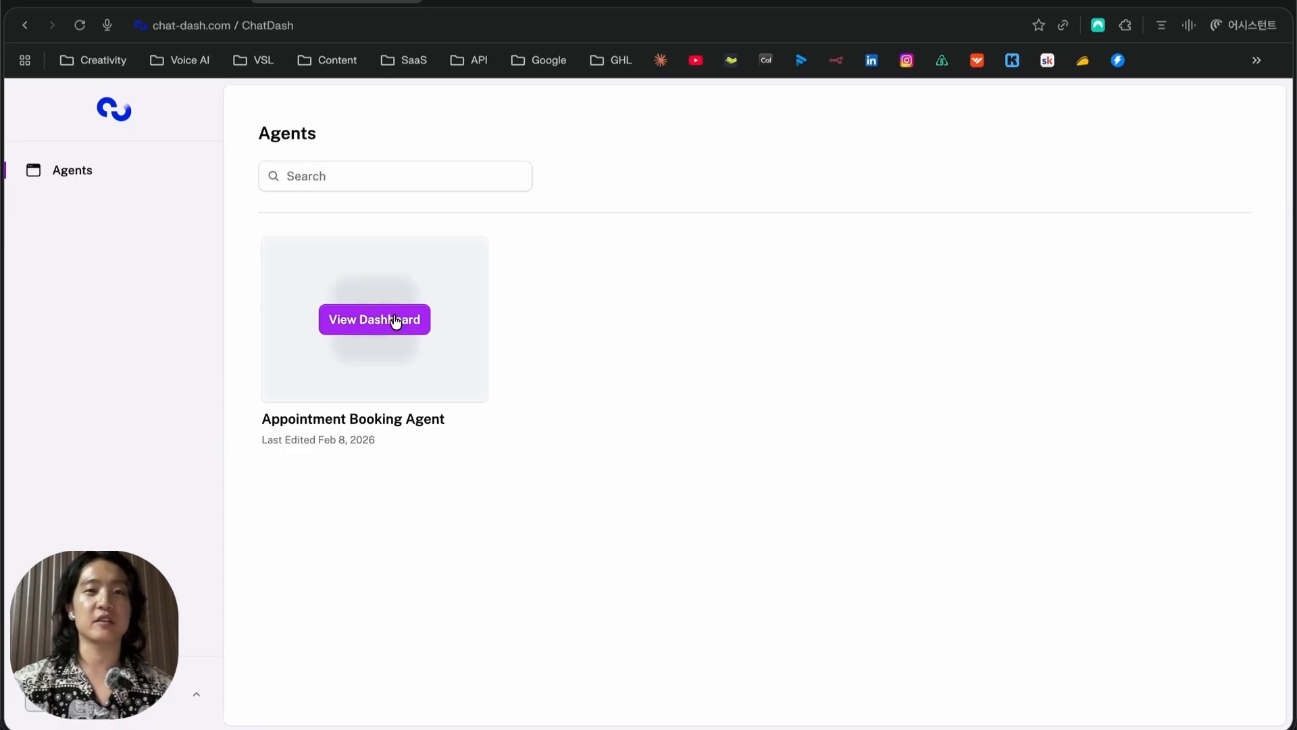
pyautogui.click(396, 321)
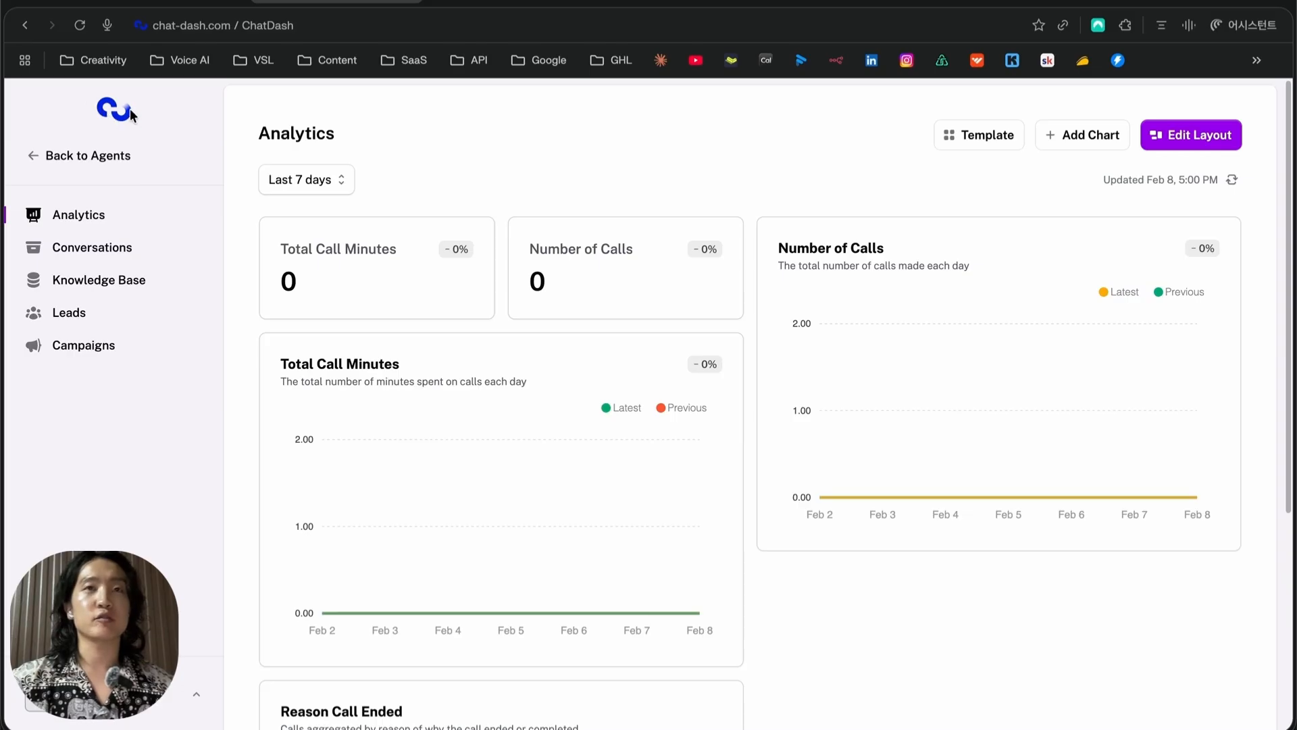
pyautogui.click(332, 192)
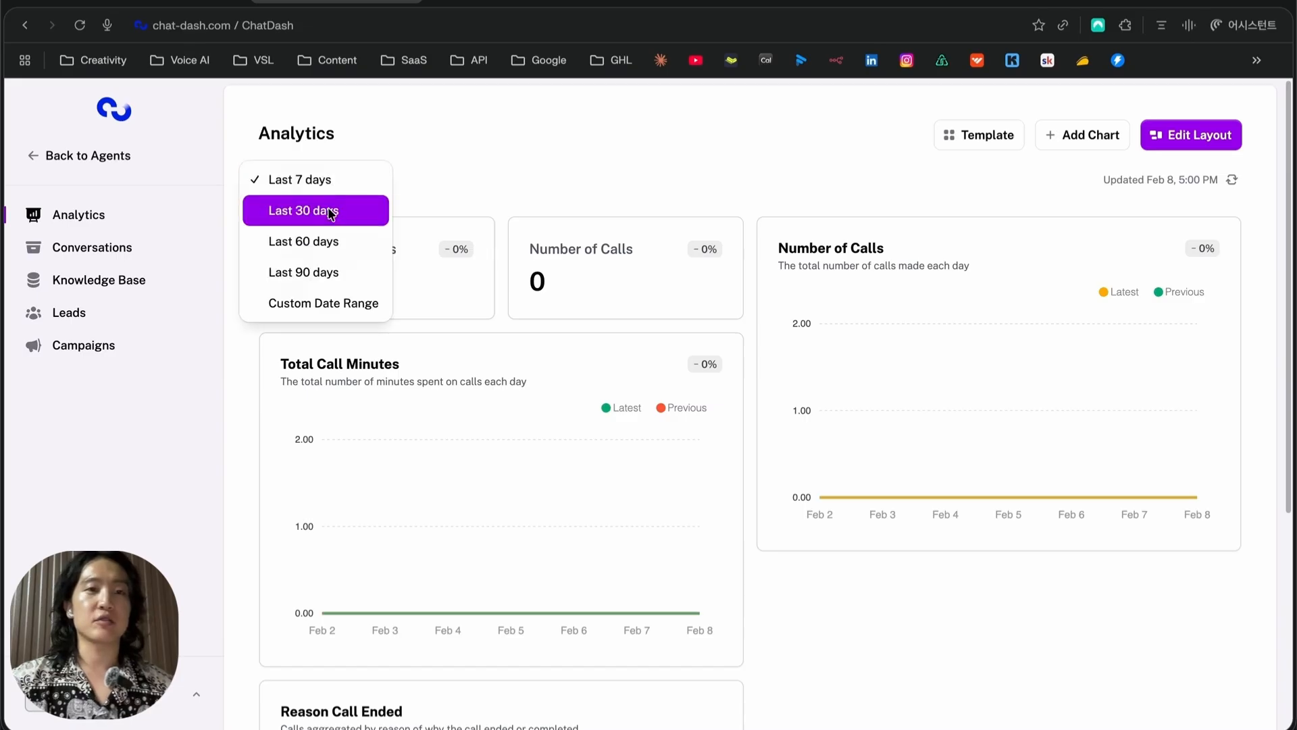
pyautogui.click(576, 157)
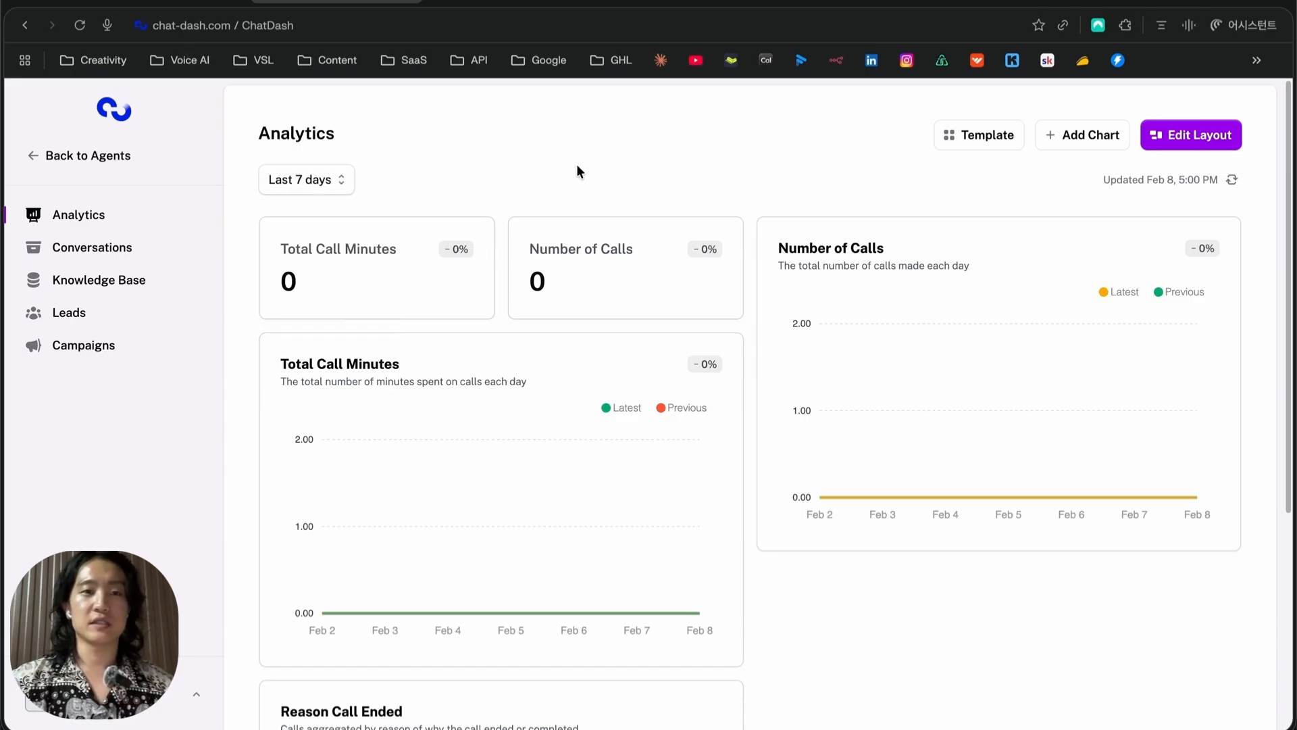
pyautogui.scroll(-2, 577, 165)
pyautogui.scroll(2, 312, 181)
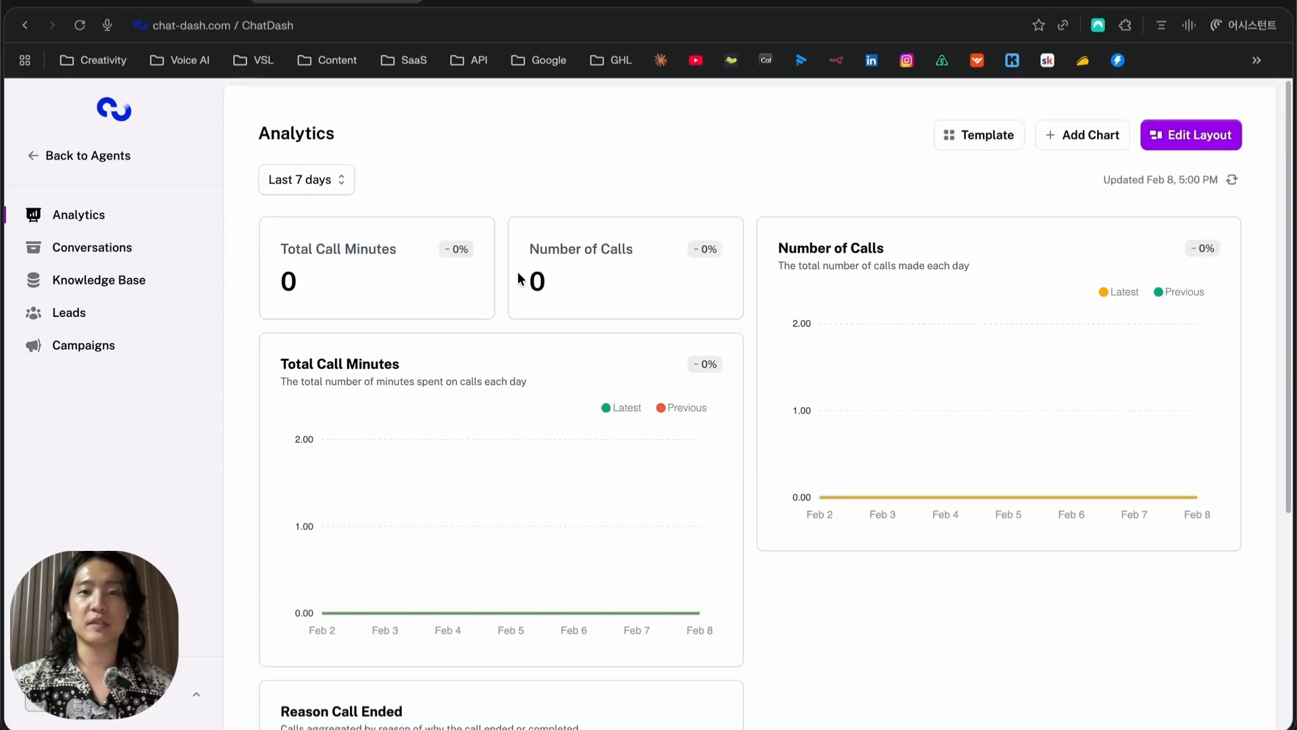
pyautogui.tripleClick(585, 260)
pyautogui.scroll(-3, 586, 260)
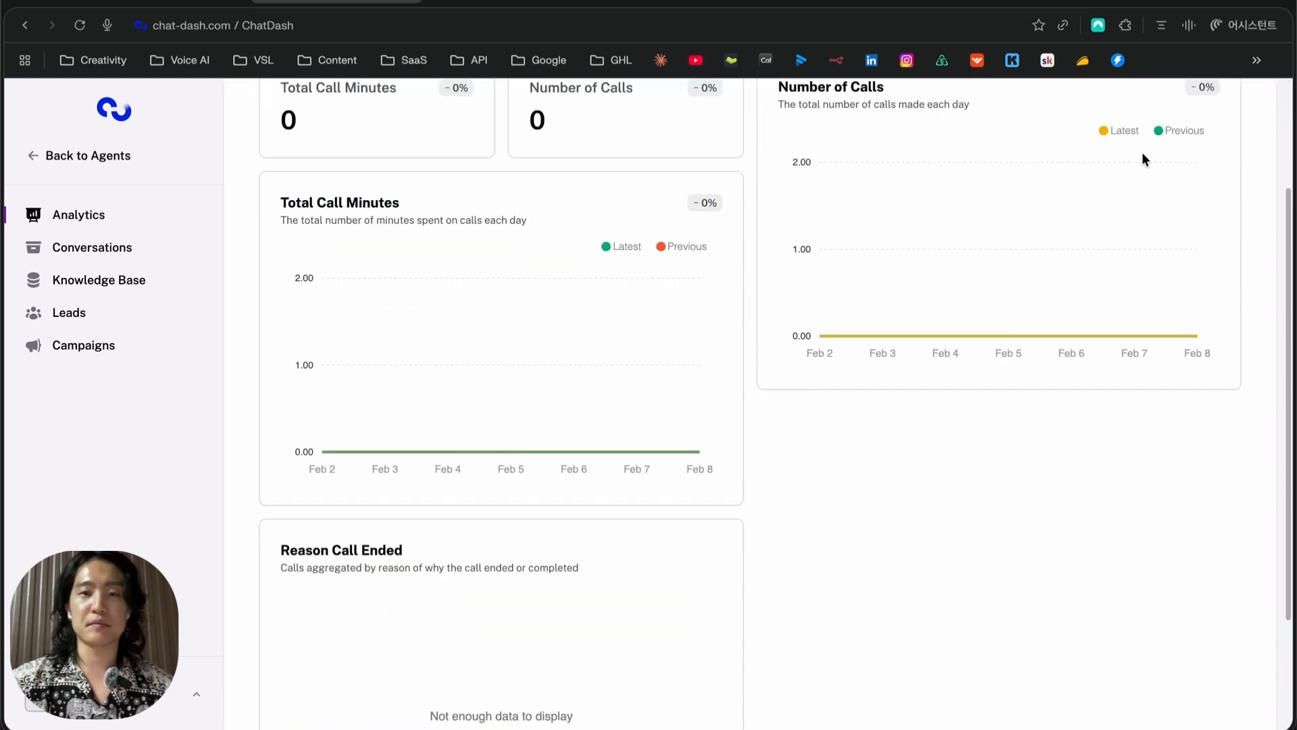
pyautogui.scroll(-2, 1081, 189)
pyautogui.scroll(-1, 419, 318)
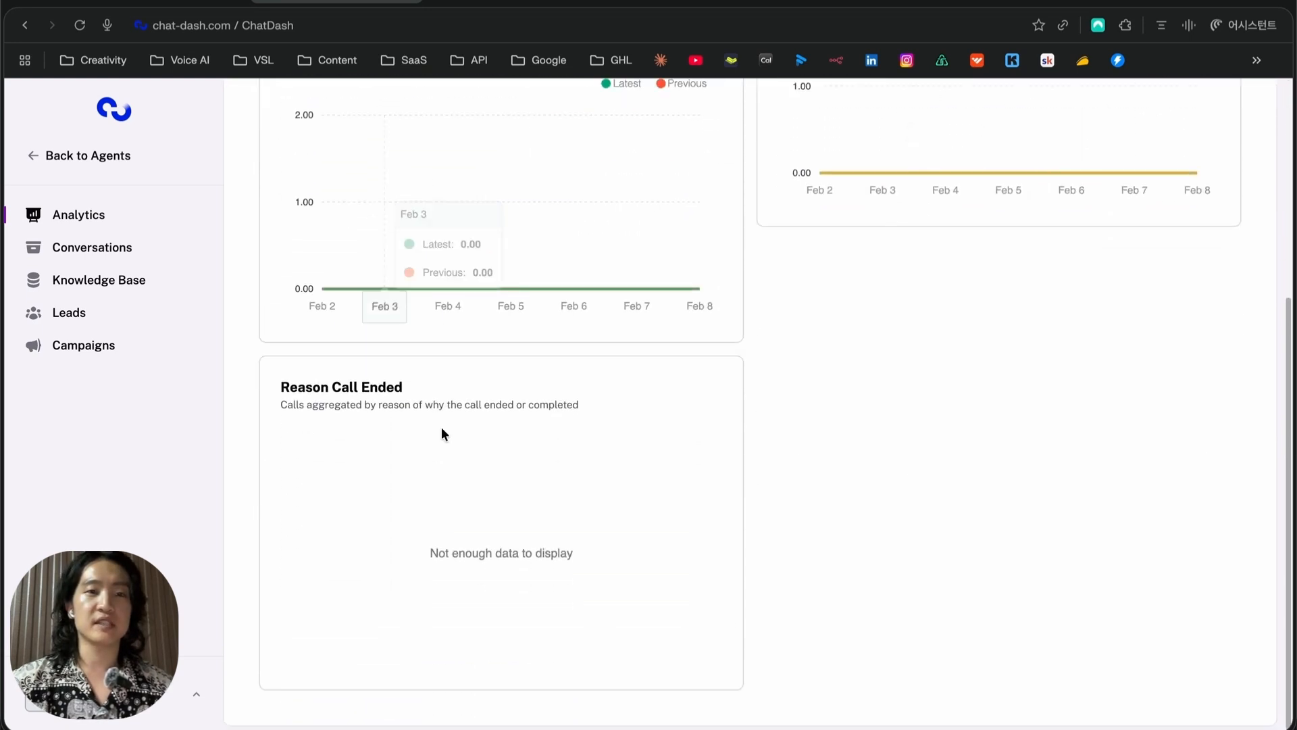
pyautogui.scroll(5, 501, 549)
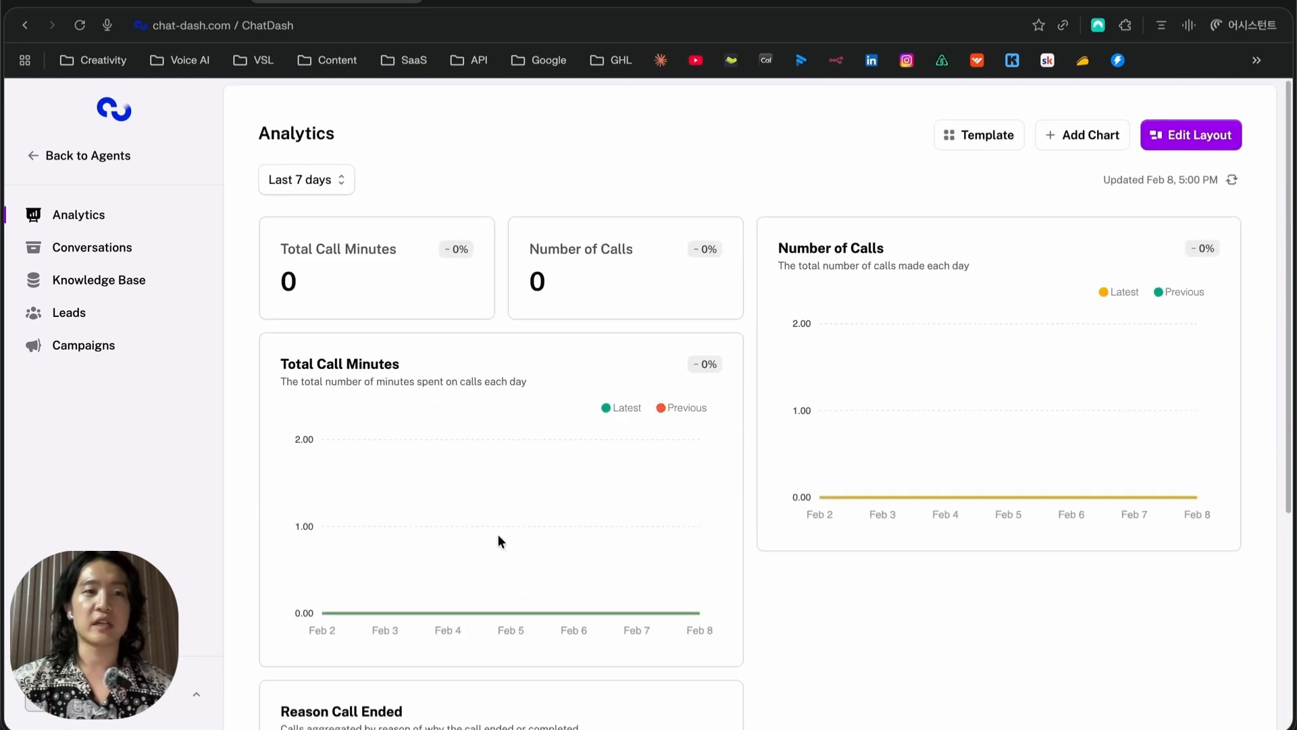
pyautogui.click(971, 142)
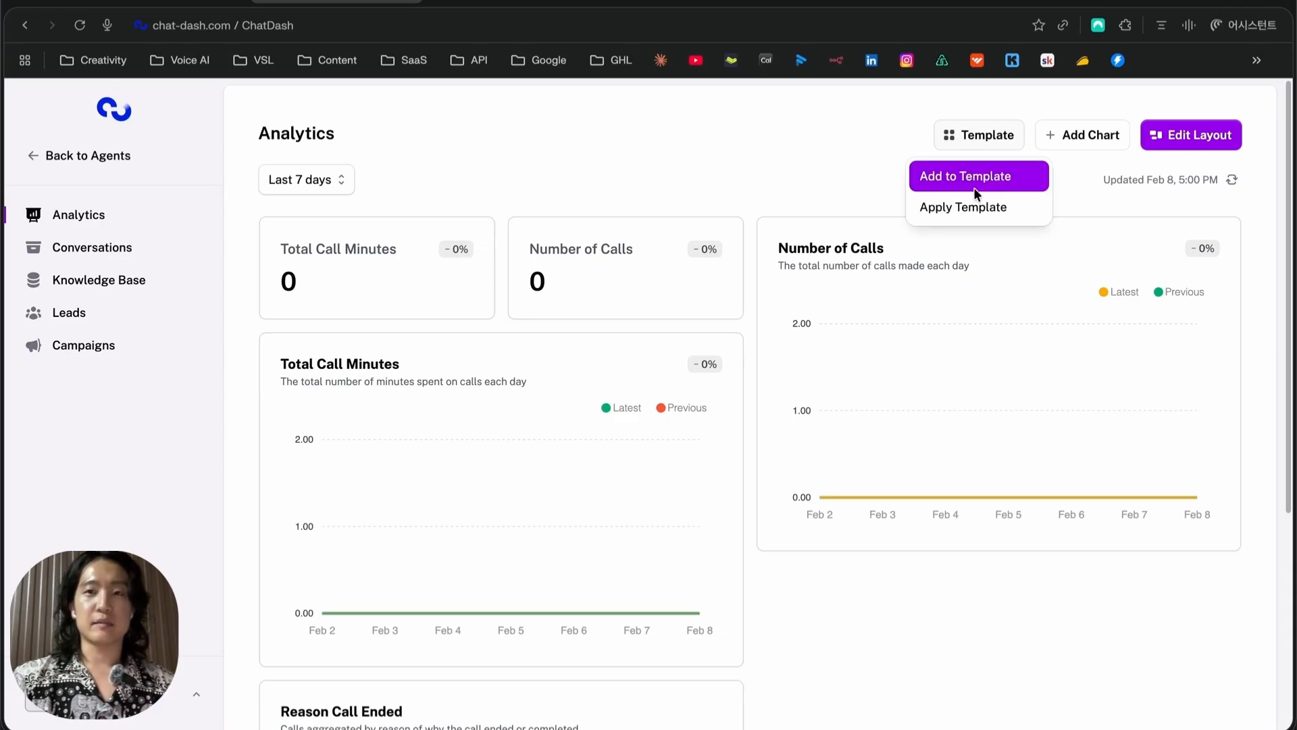
pyautogui.click(976, 210)
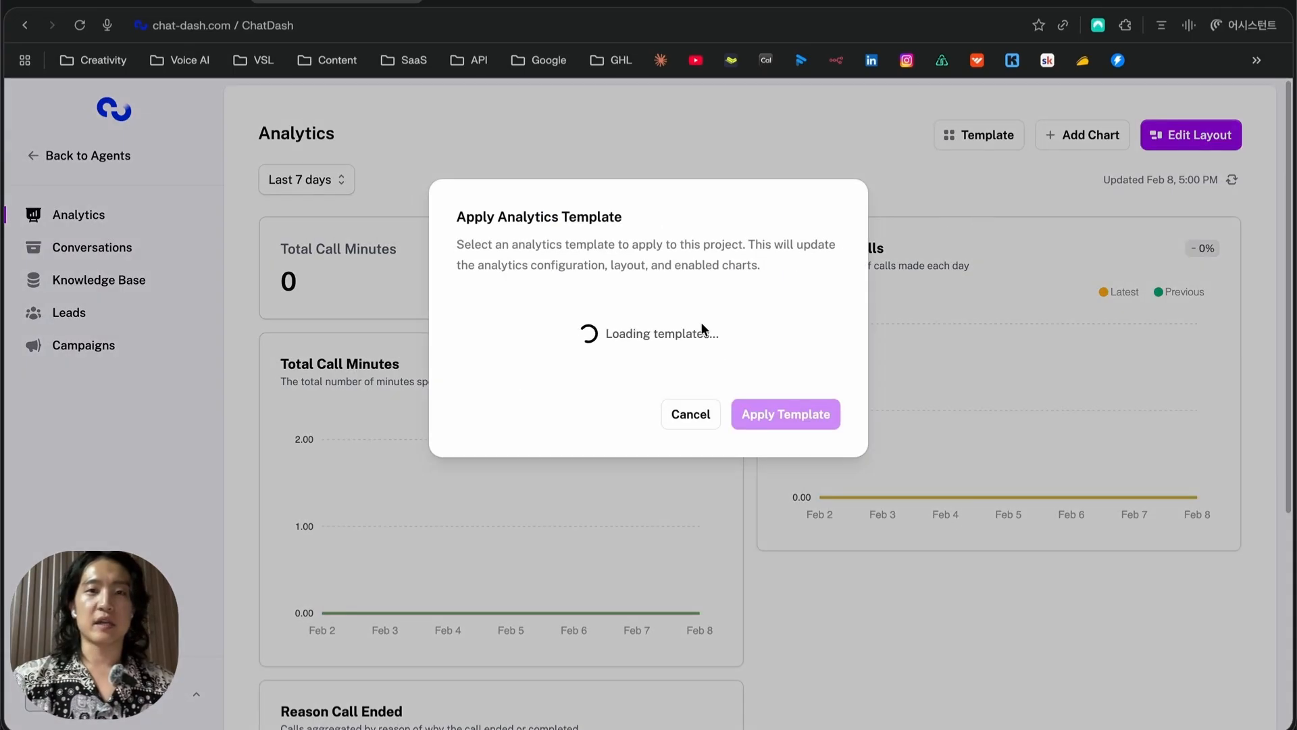
pyautogui.click(686, 423)
pyautogui.click(950, 138)
pyautogui.click(948, 173)
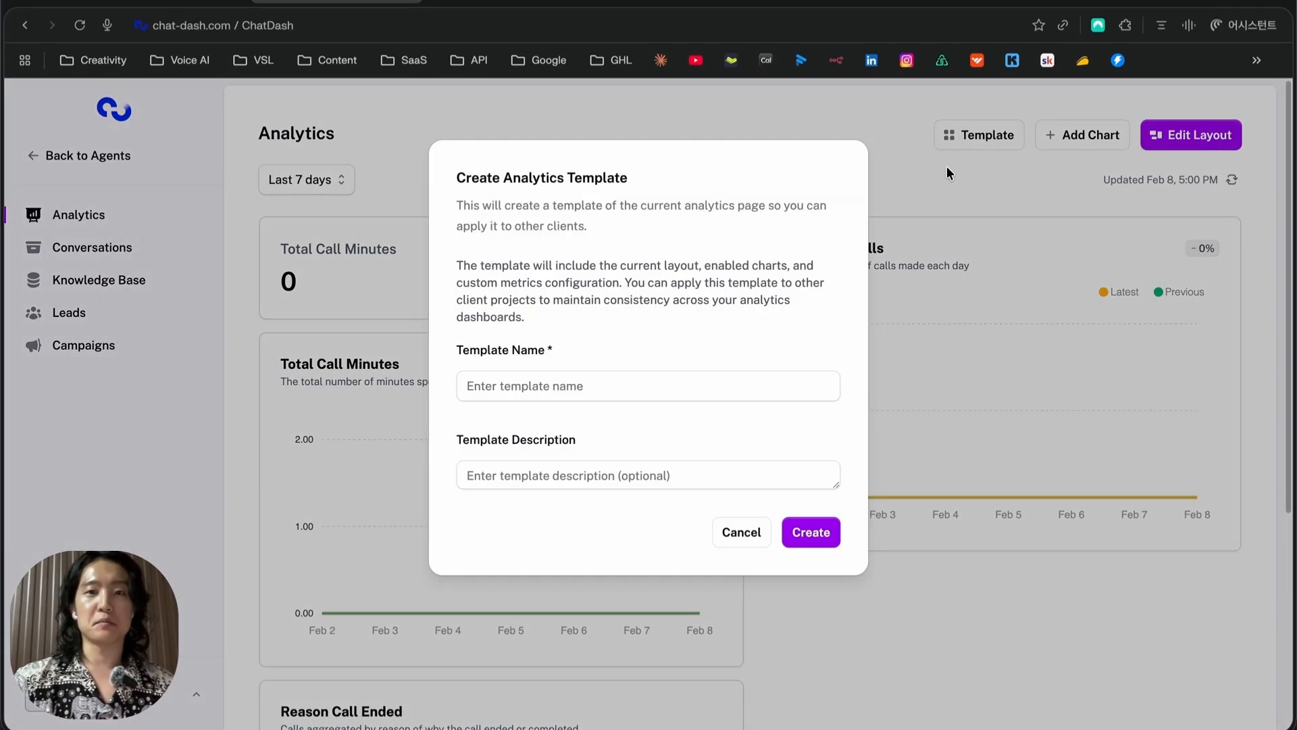
pyautogui.click(750, 533)
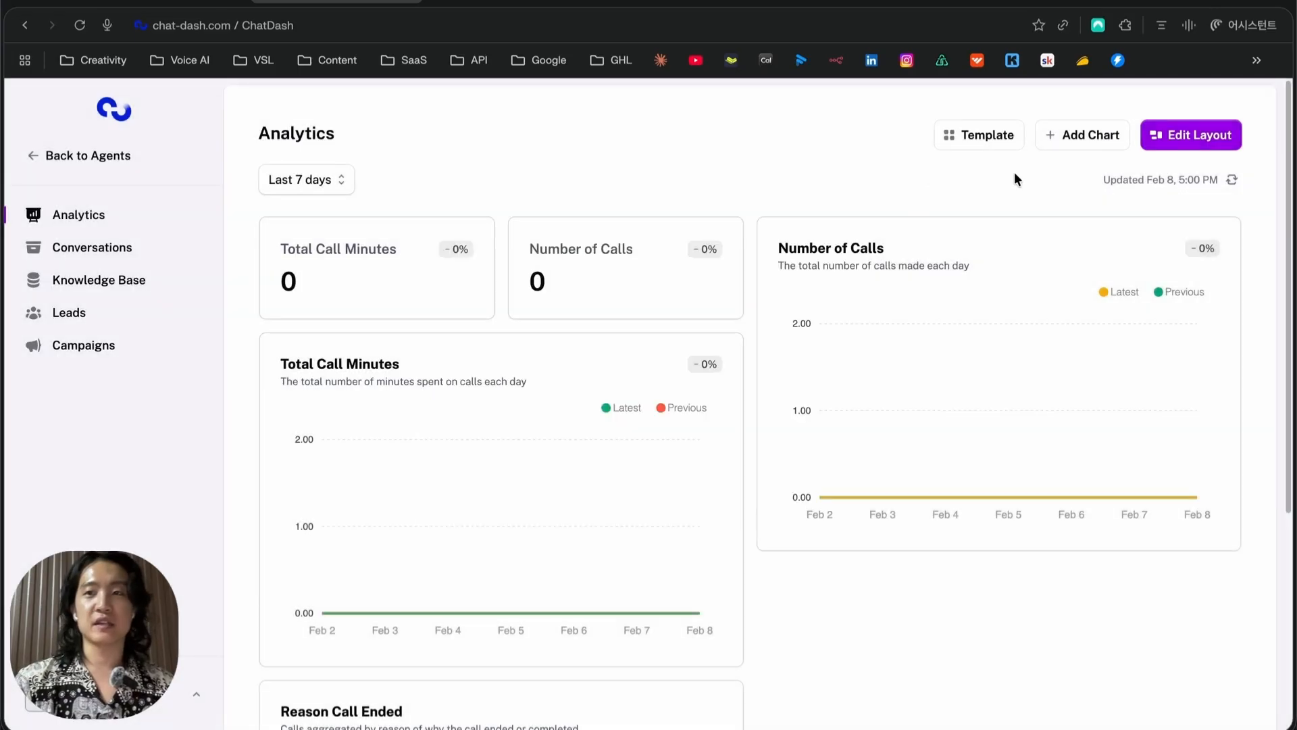
pyautogui.click(1086, 136)
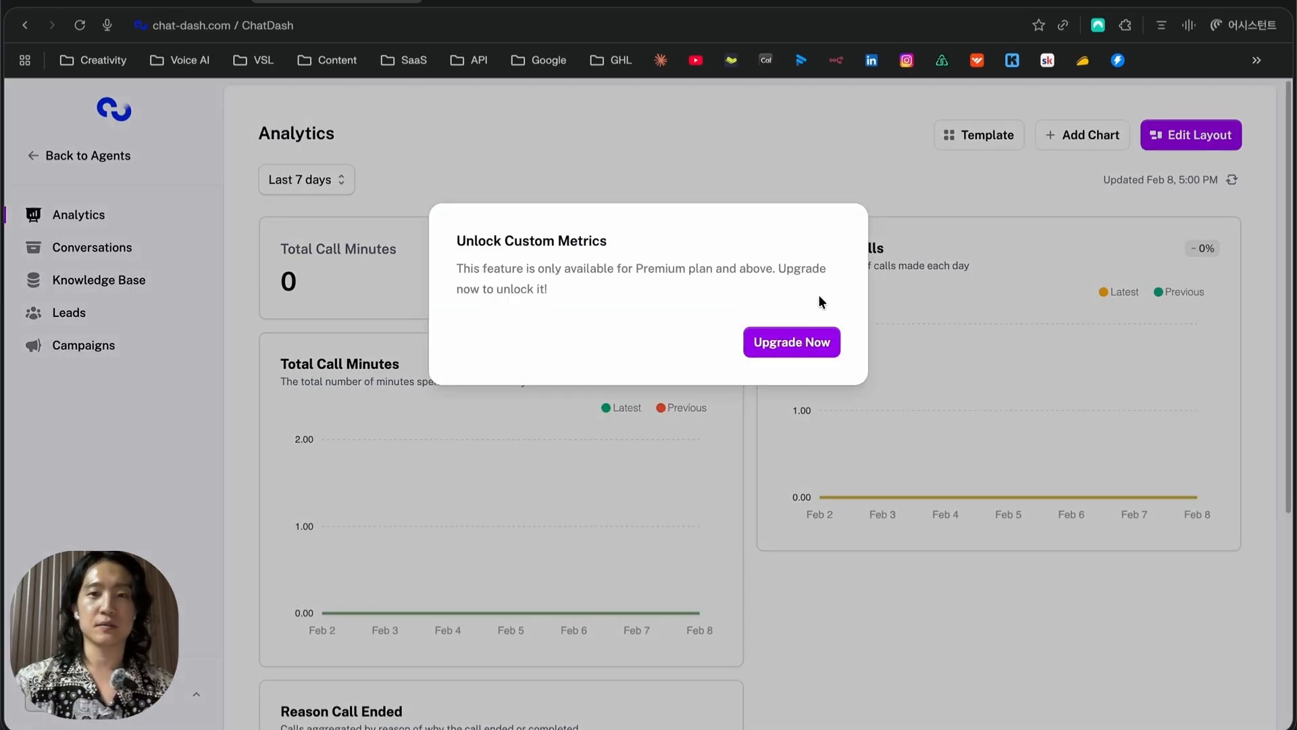
pyautogui.click(1082, 149)
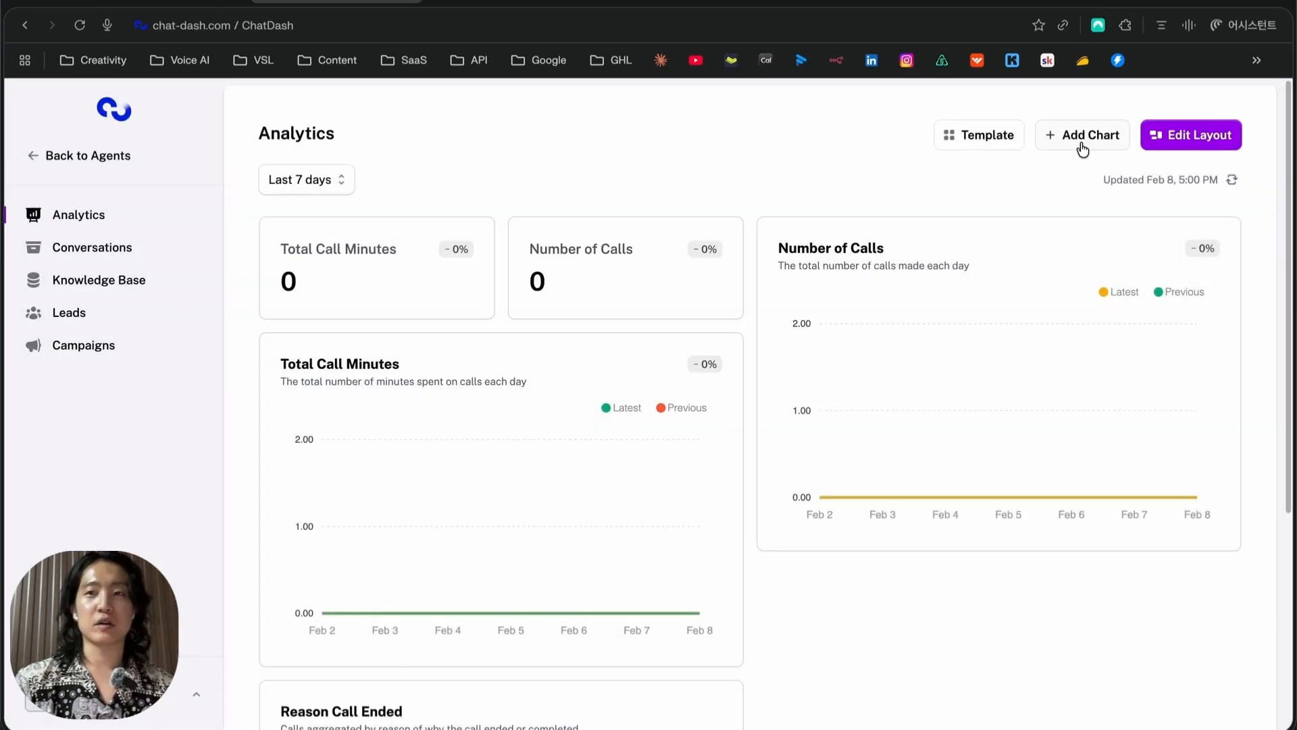
pyautogui.click(1209, 138)
pyautogui.moveTo(451, 284)
pyautogui.mouseDown()
pyautogui.moveTo(679, 290)
pyautogui.moveTo(436, 287)
pyautogui.mouseUp()
pyautogui.scroll(-3, 818, 290)
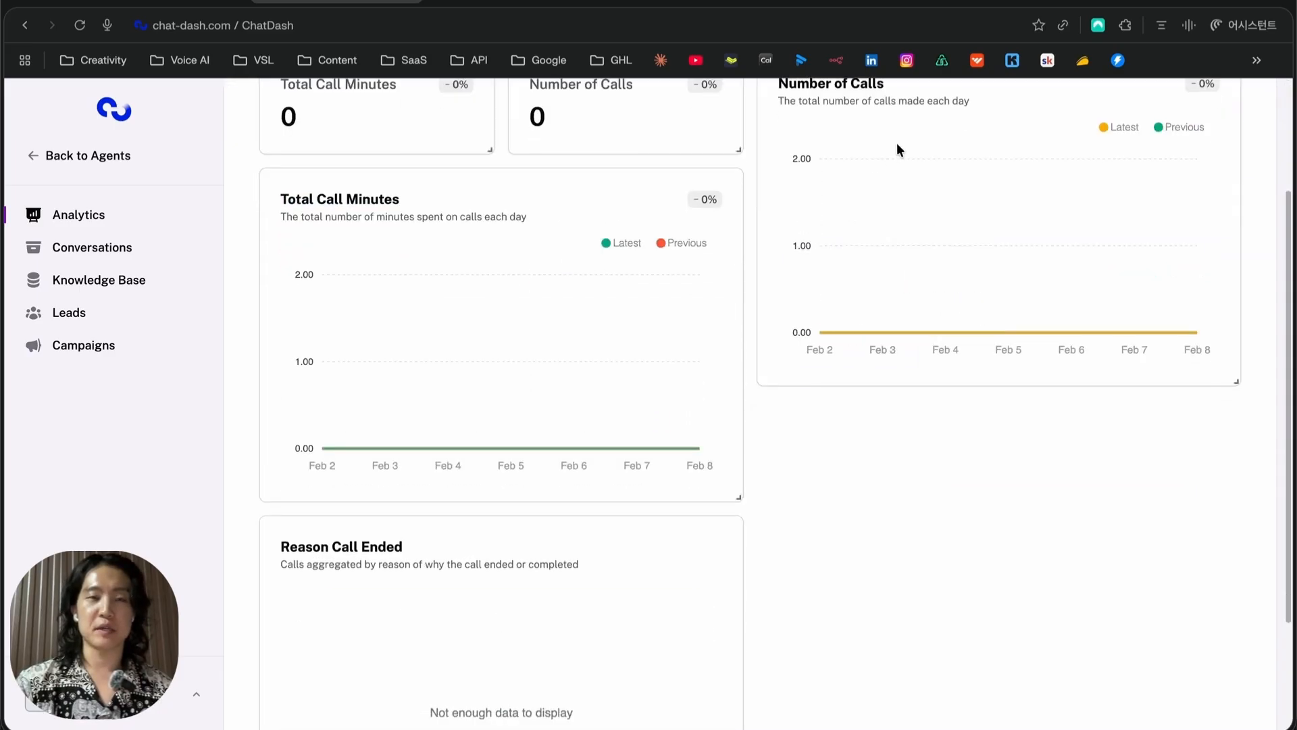
pyautogui.scroll(-3, 878, 203)
pyautogui.scroll(5, 776, 334)
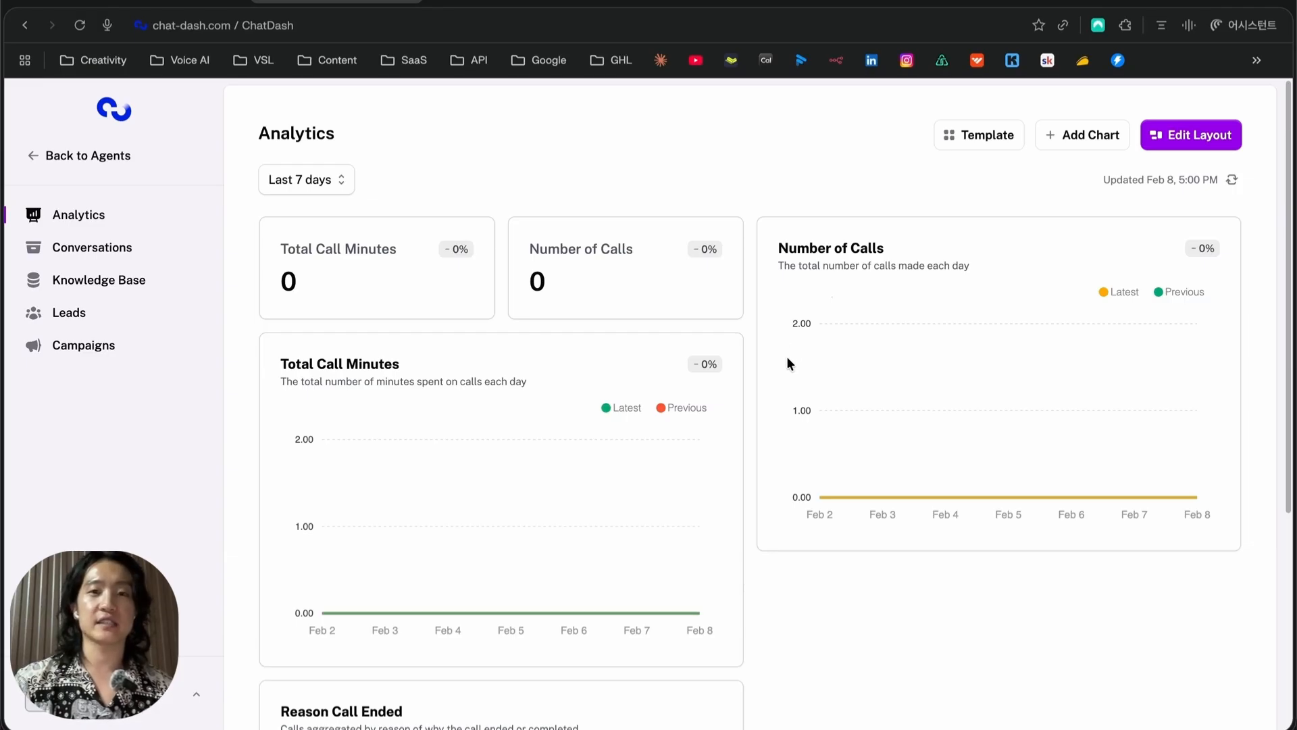
pyautogui.scroll(-5, 787, 358)
pyautogui.scroll(5, 788, 365)
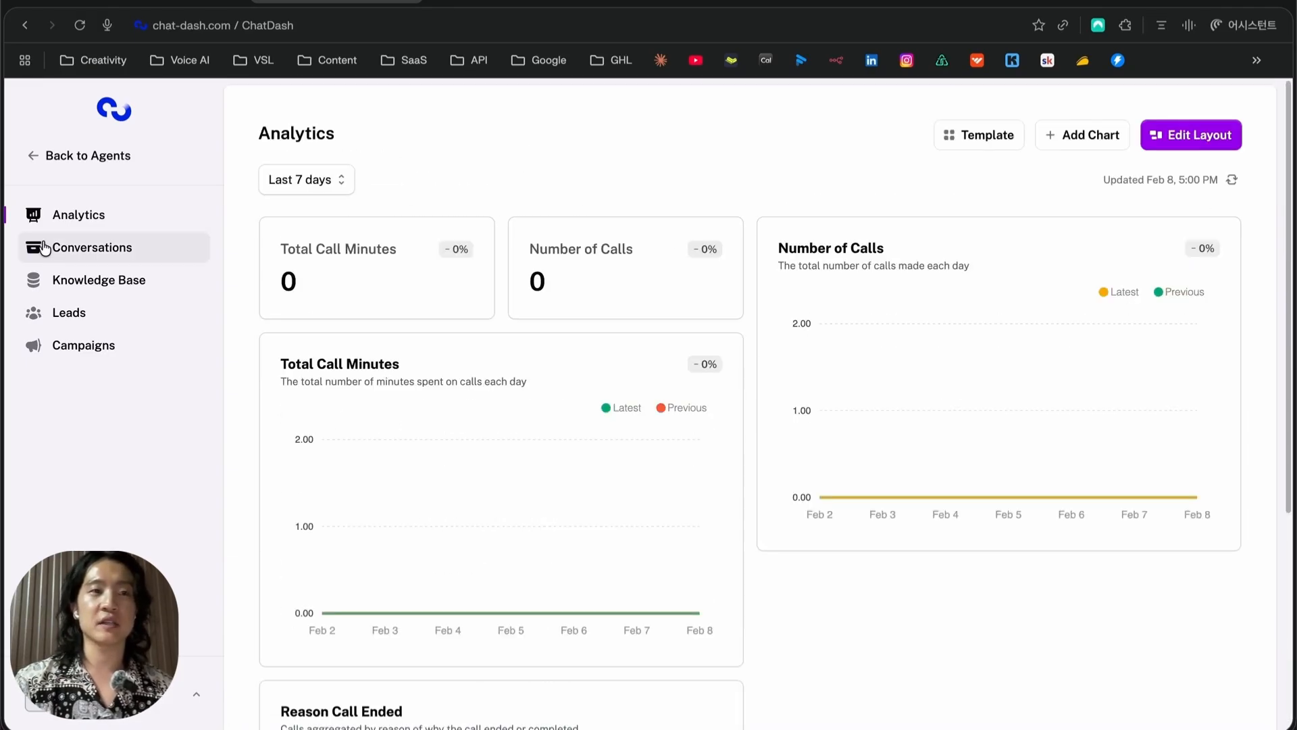
# Visit the client's empty Conversations, Knowledge Base, Leads and Campaigns pages
pyautogui.click(81, 251)
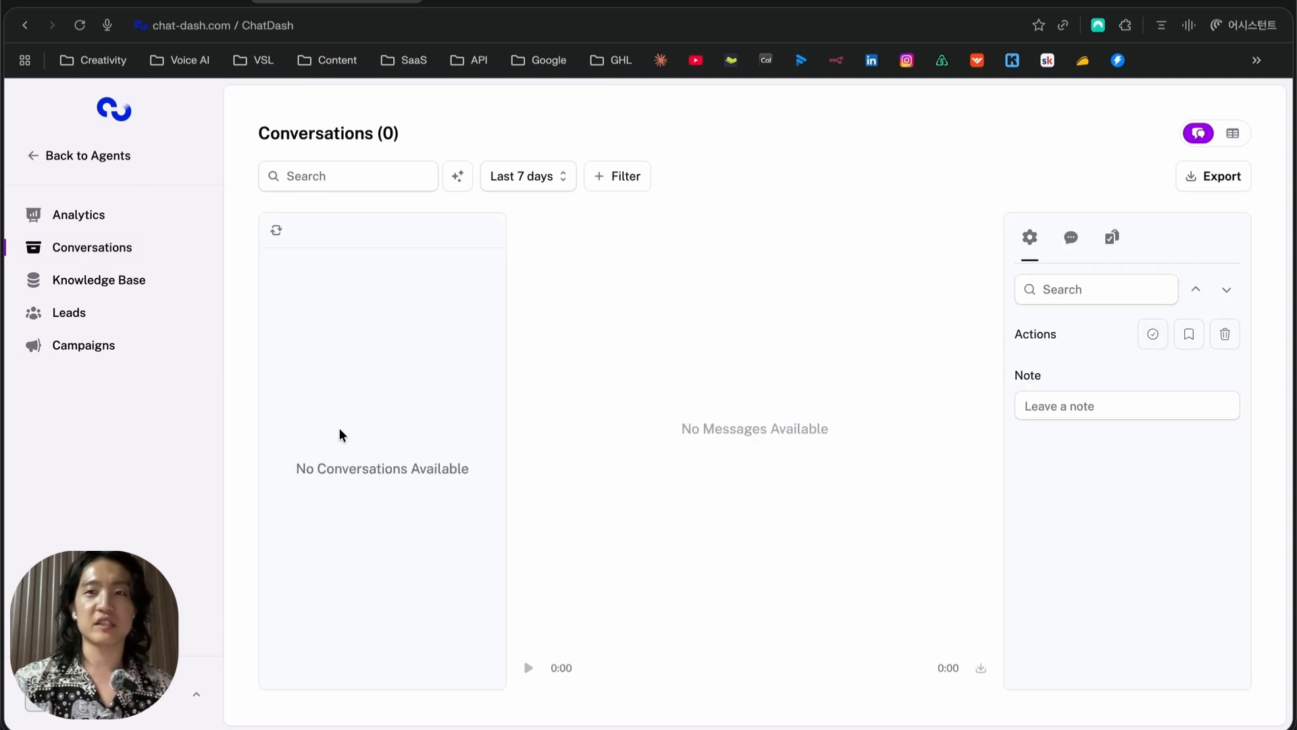
pyautogui.click(99, 280)
pyautogui.click(127, 325)
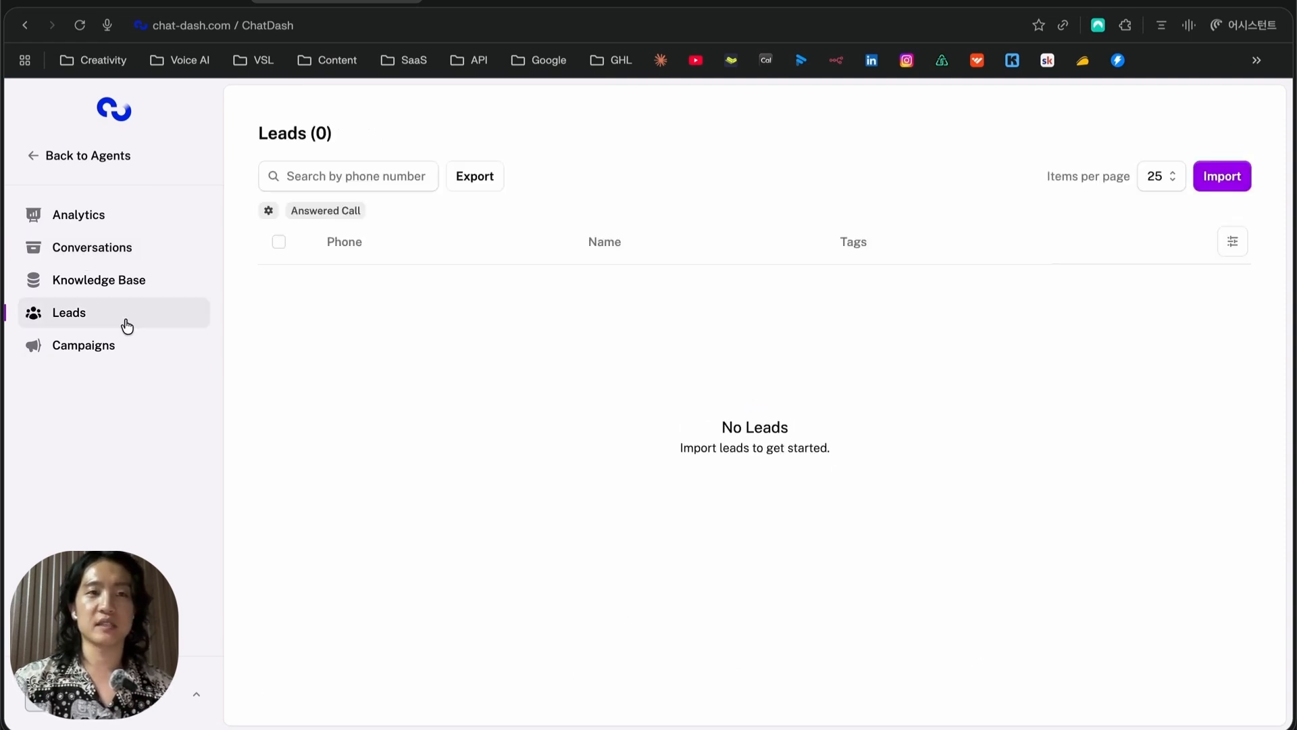
pyautogui.click(119, 348)
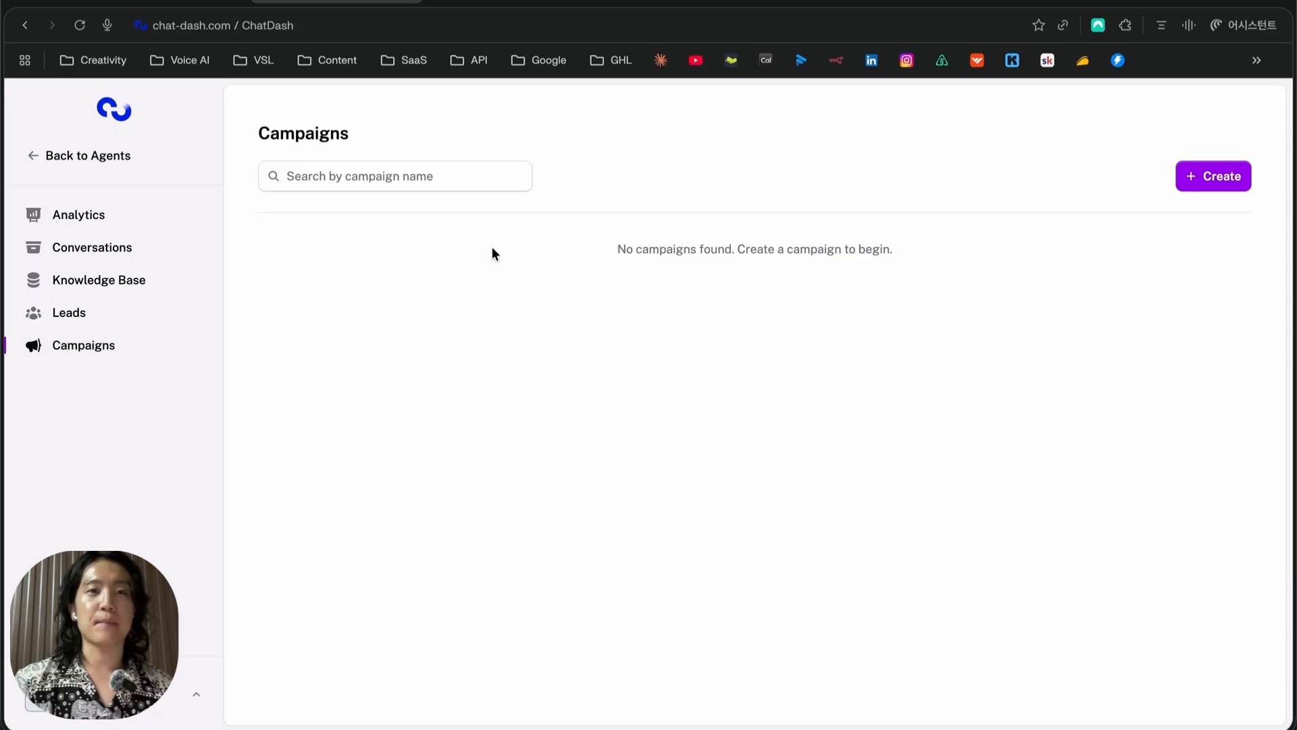
# Preview the new calling campaign form, then show the Knowledge Base's File, URL and Text upload options
pyautogui.click(1207, 192)
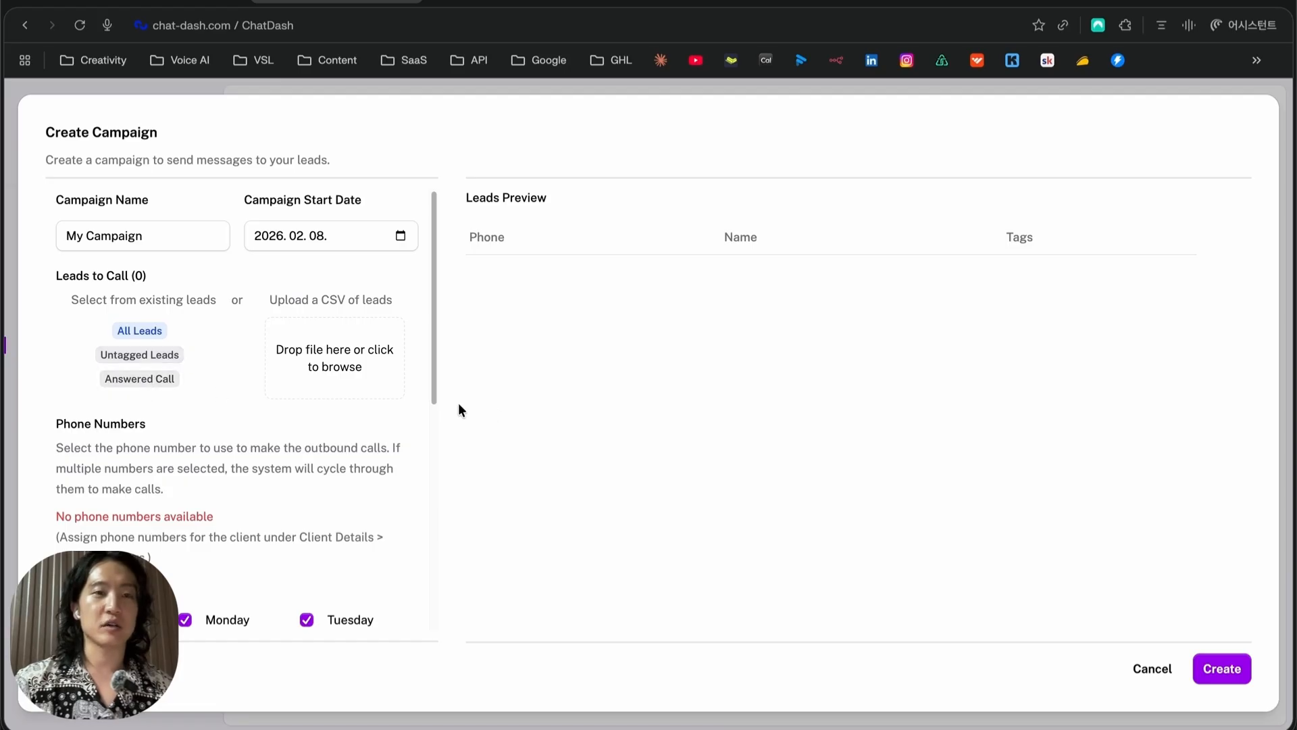
pyautogui.scroll(-5, 268, 399)
pyautogui.scroll(-3, 223, 395)
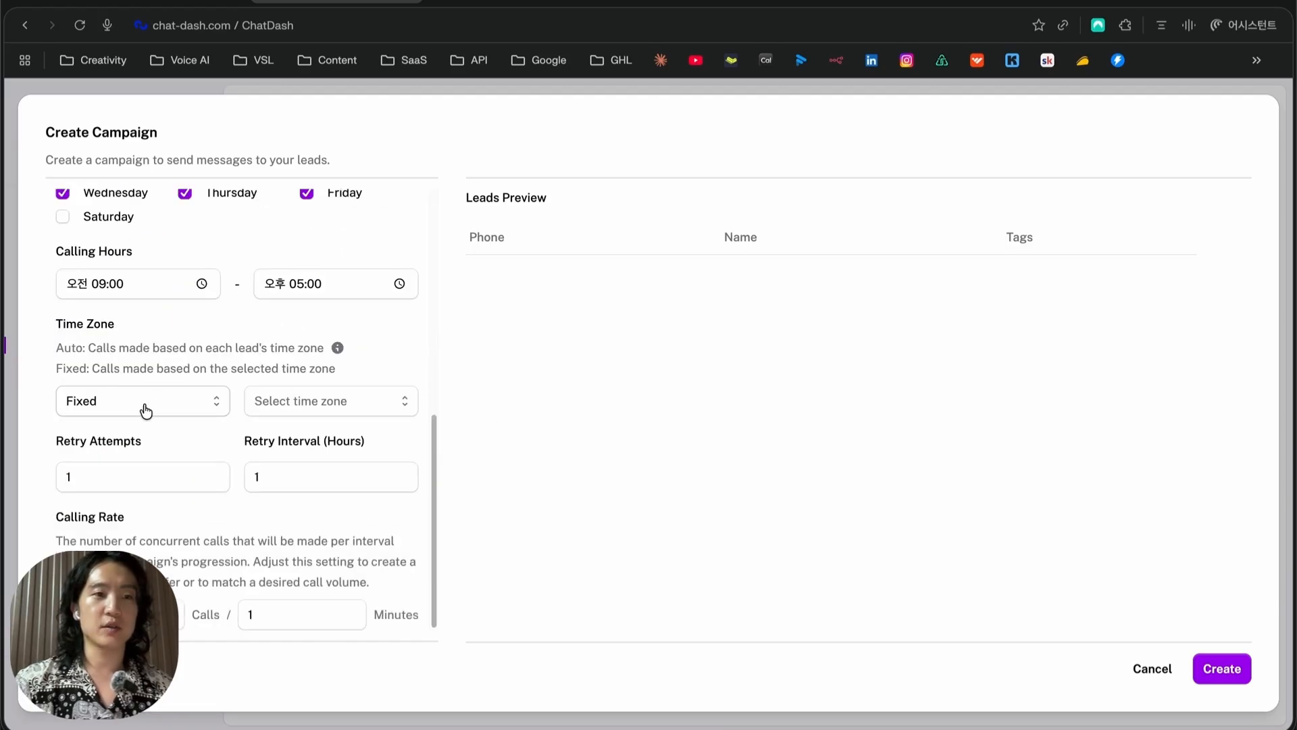
pyautogui.scroll(8, 218, 375)
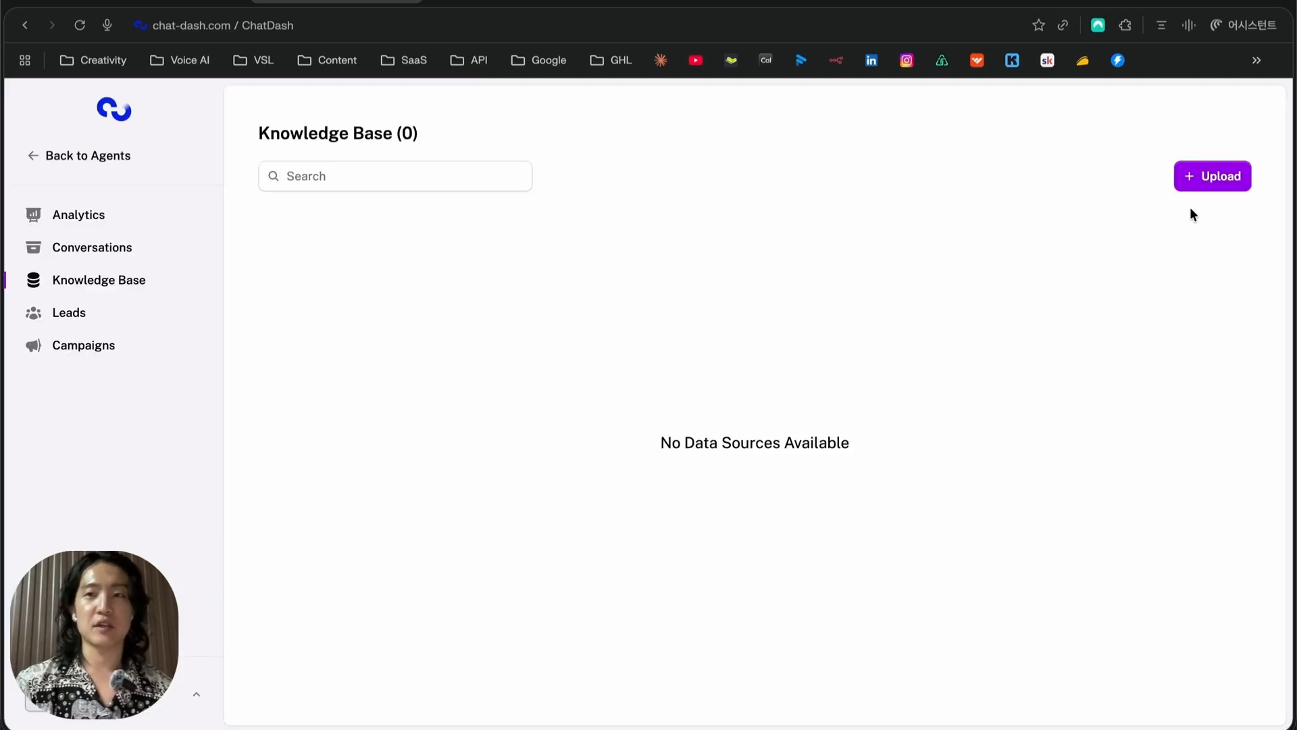
pyautogui.click(1208, 181)
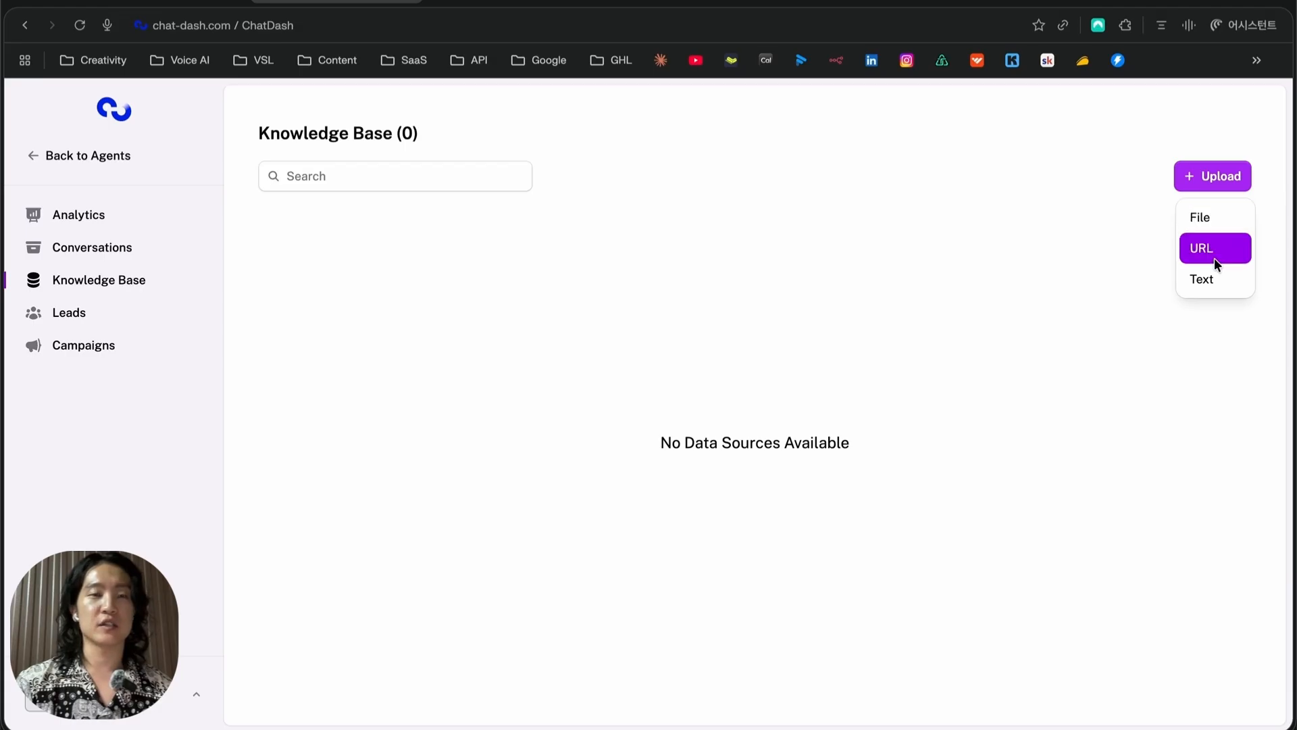
# Show the Leads Import form and its phone, name and tags CSV column rules
pyautogui.click(68, 312)
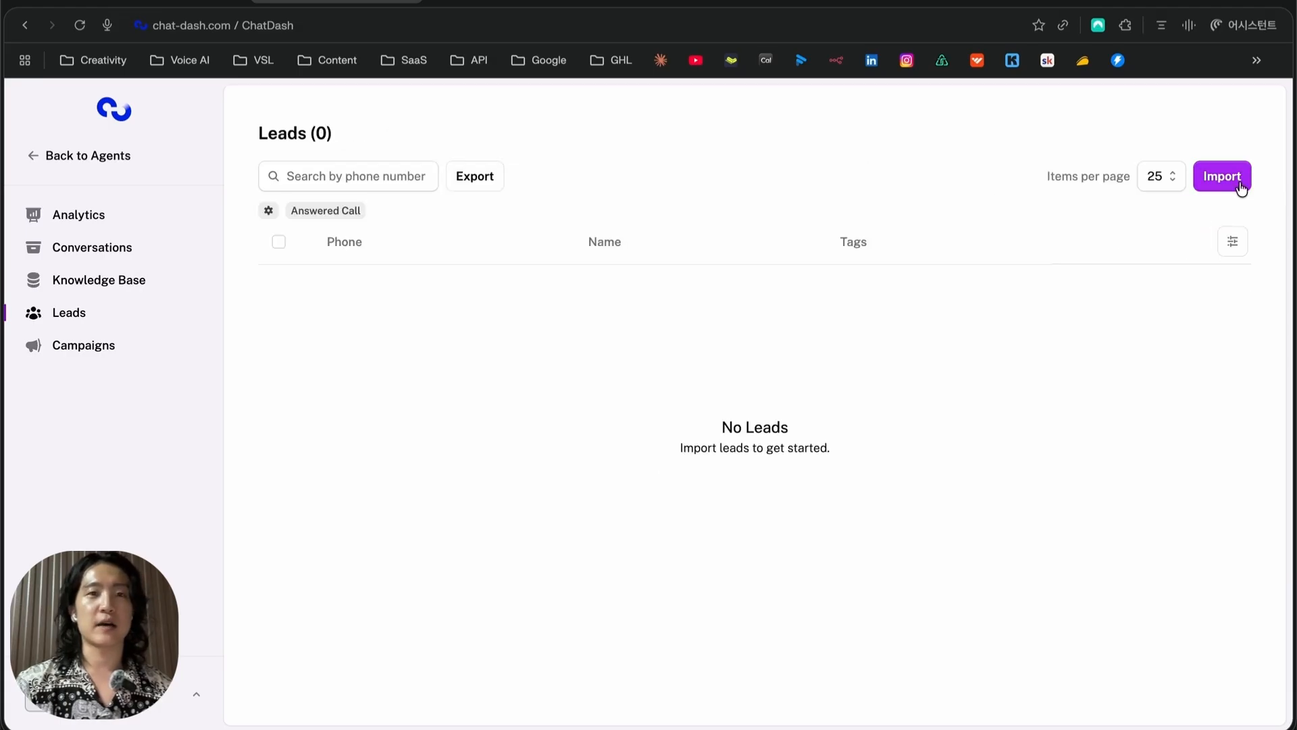
pyautogui.click(1240, 188)
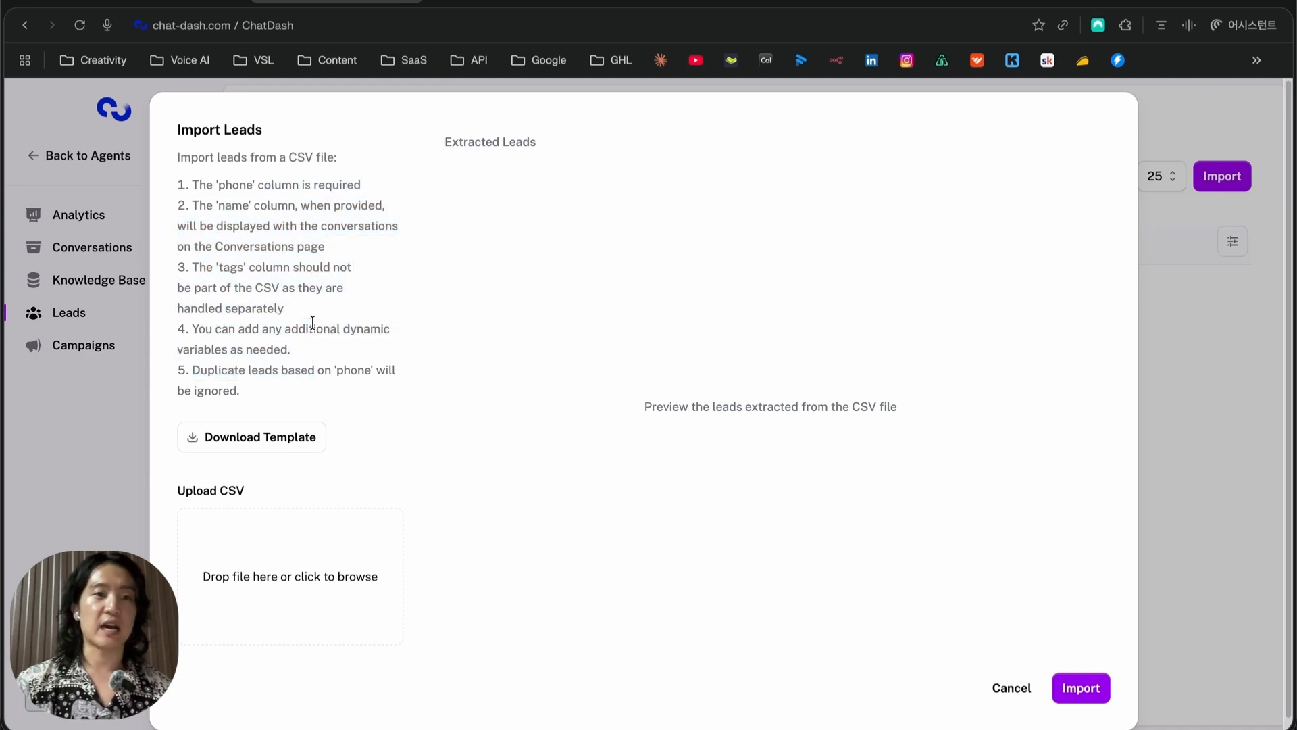
pyautogui.moveTo(256, 184); pyautogui.dragTo(295, 290)
pyautogui.click(295, 289)
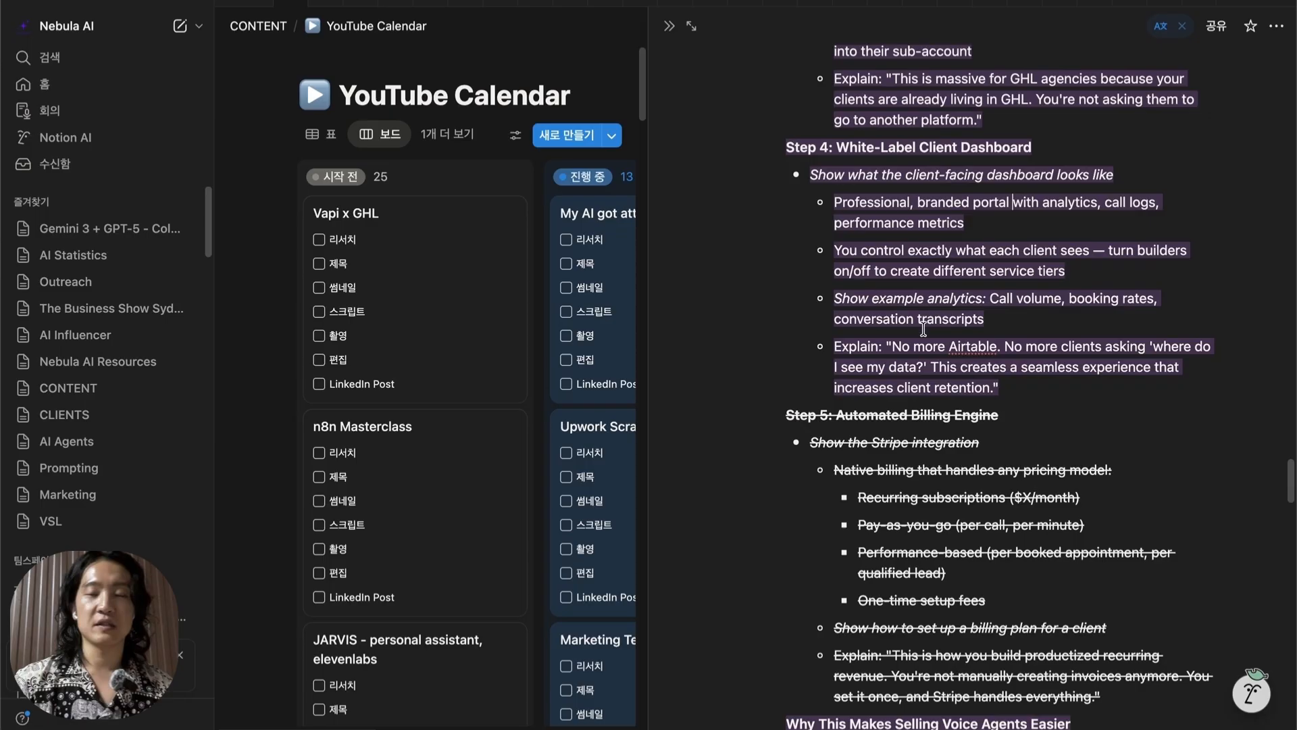
pyautogui.scroll(-1, 923, 329)
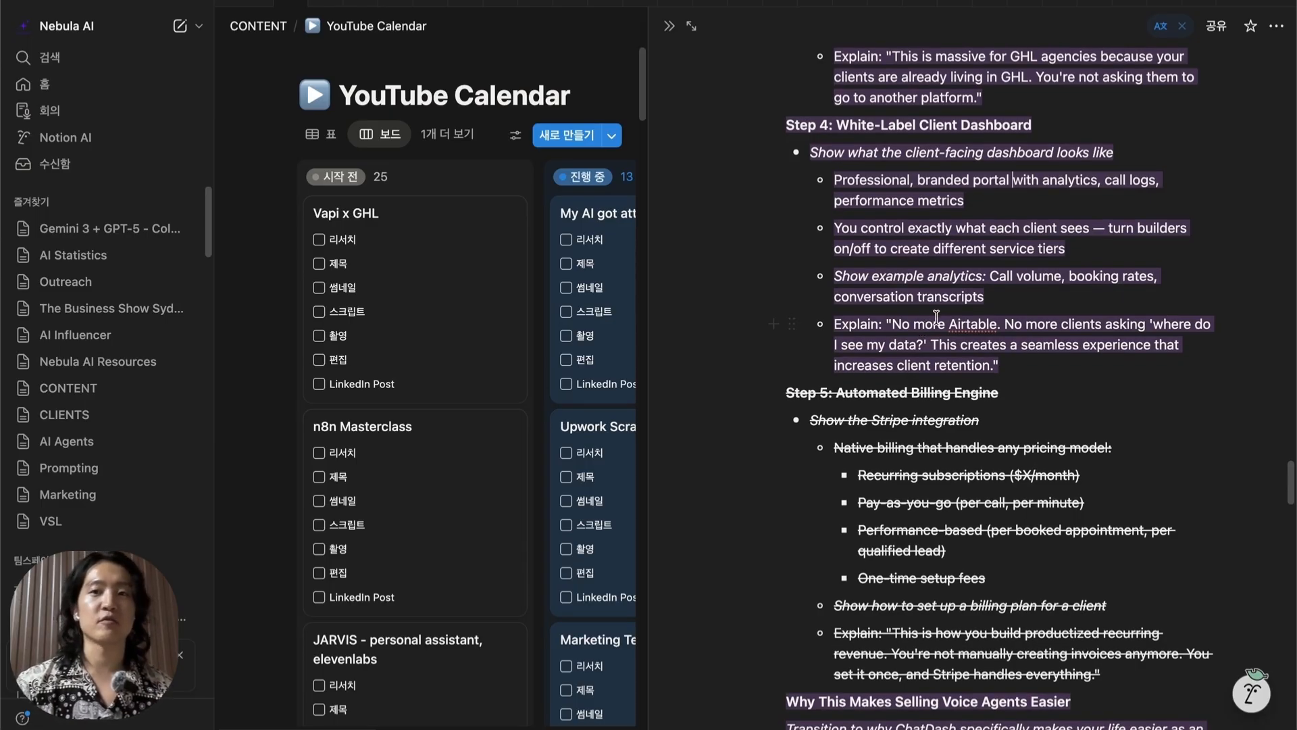
# Scroll the Notion script from Step 4: White-Label Client Dashboard down to Step 5
pyautogui.scroll(-1, 937, 316)
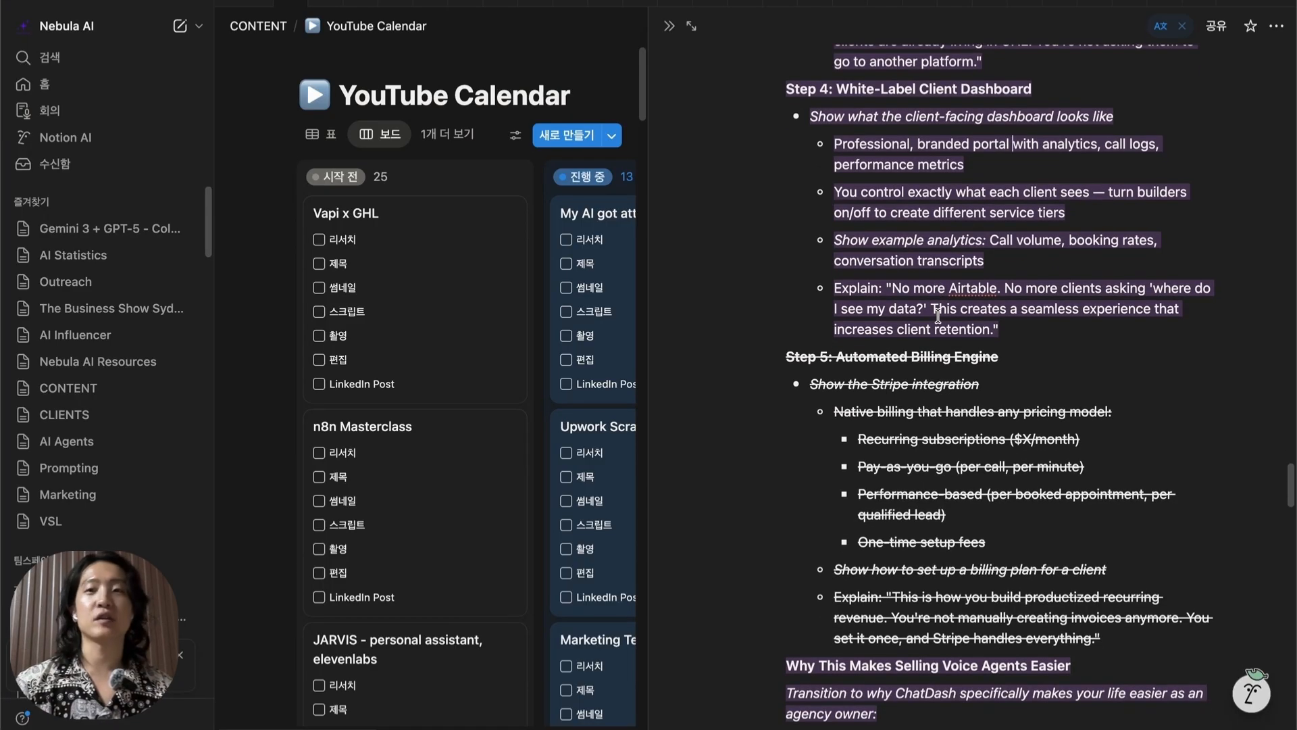
pyautogui.scroll(-1, 937, 316)
pyautogui.scroll(-2, 938, 315)
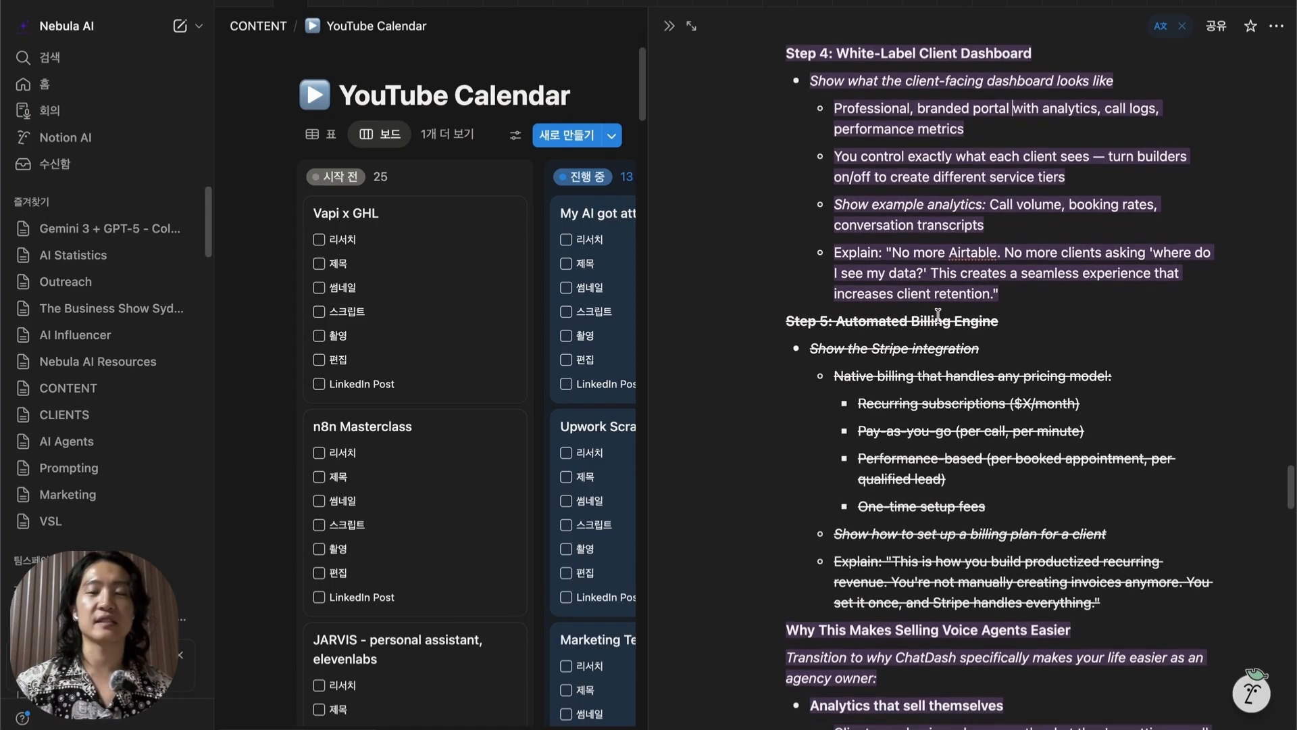